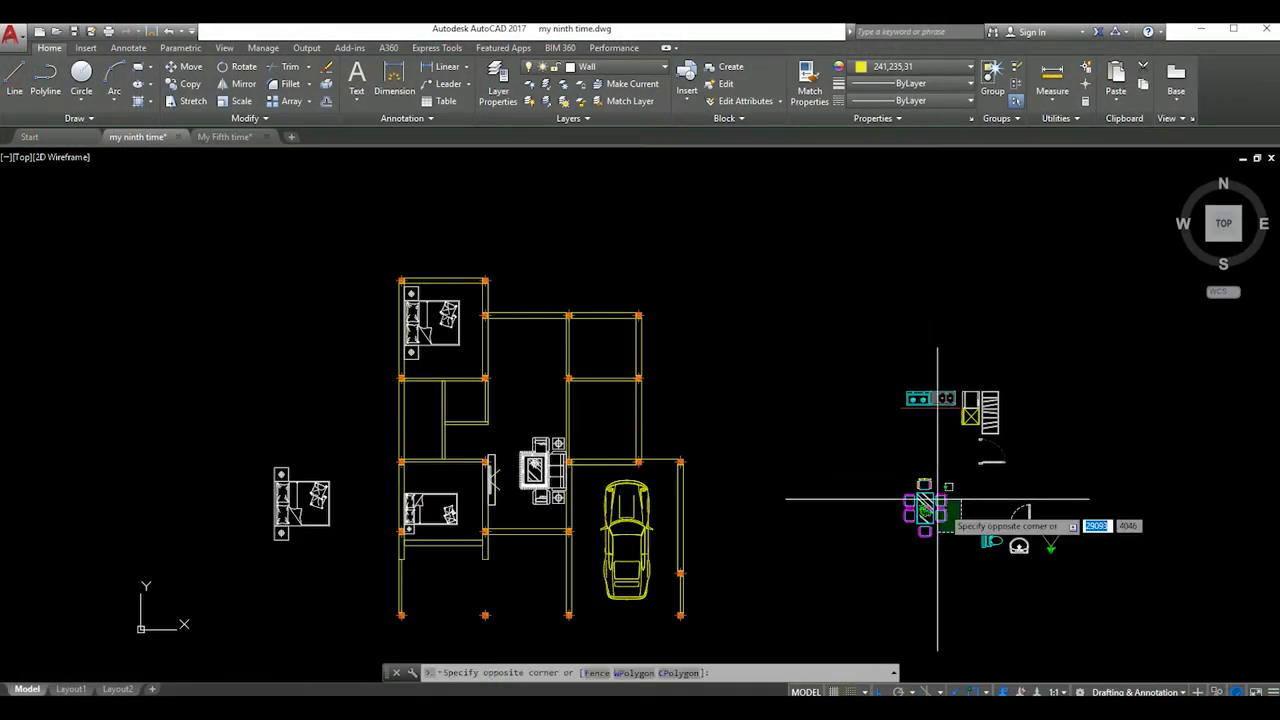
Move the dining table and chairs into the upper middle room of the plan
{"action": "key", "text": "Return"}
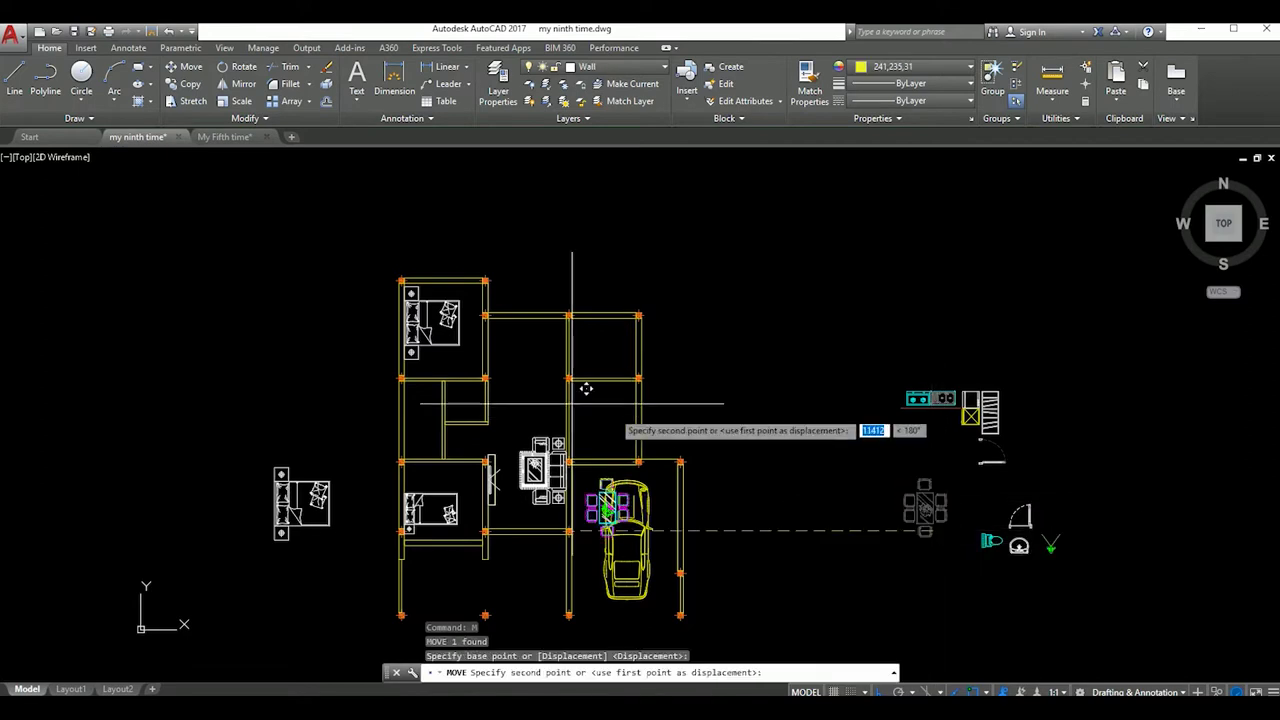
{"action": "scroll", "coordinate": [645, 400], "scroll_direction": "up", "scroll_amount": 3}
{"action": "left_click", "coordinate": [650, 365]}
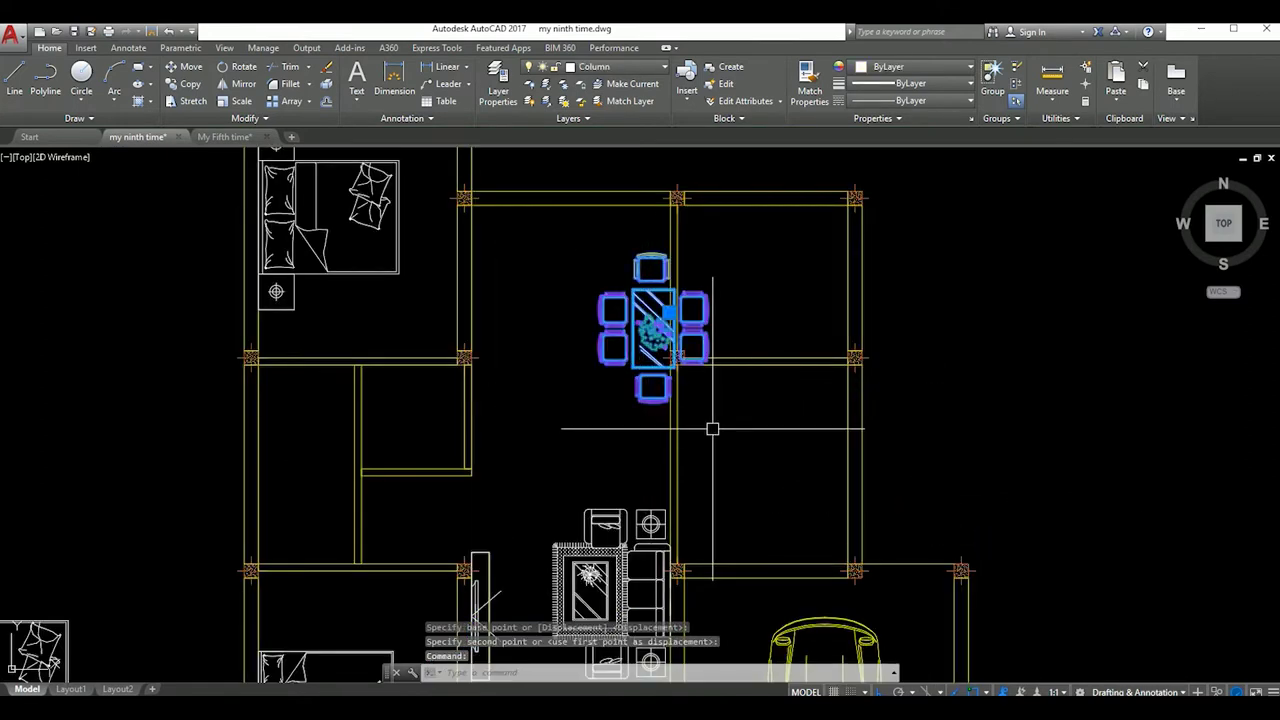
{"action": "key", "text": "Return"}
{"action": "left_click", "coordinate": [755, 410]}
{"action": "key", "text": "Escape"}
{"action": "scroll", "coordinate": [661, 414], "scroll_direction": "down", "scroll_amount": 3}
{"action": "scroll", "coordinate": [617, 440], "scroll_direction": "up", "scroll_amount": 4}
{"action": "left_click", "coordinate": [580, 375]}
{"action": "key", "text": "Return"}
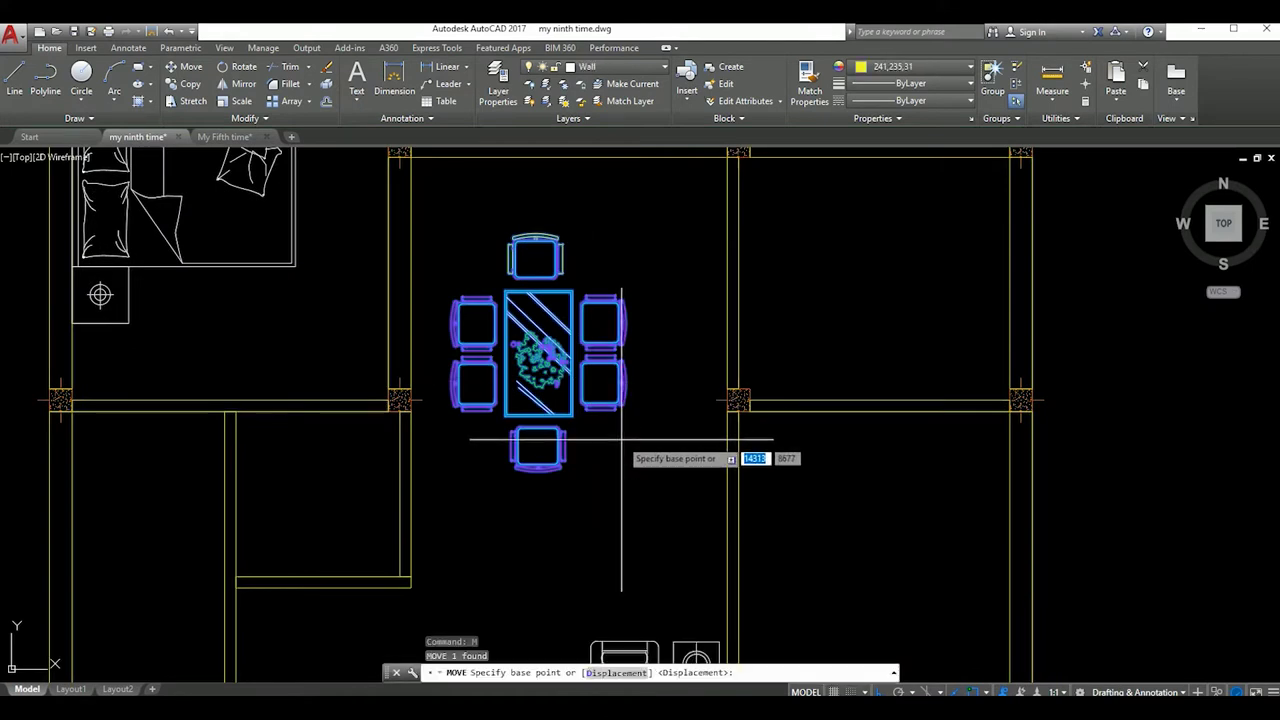
{"action": "left_click", "coordinate": [623, 440]}
{"action": "left_click", "coordinate": [687, 438]}
{"action": "type", "text": "R"}
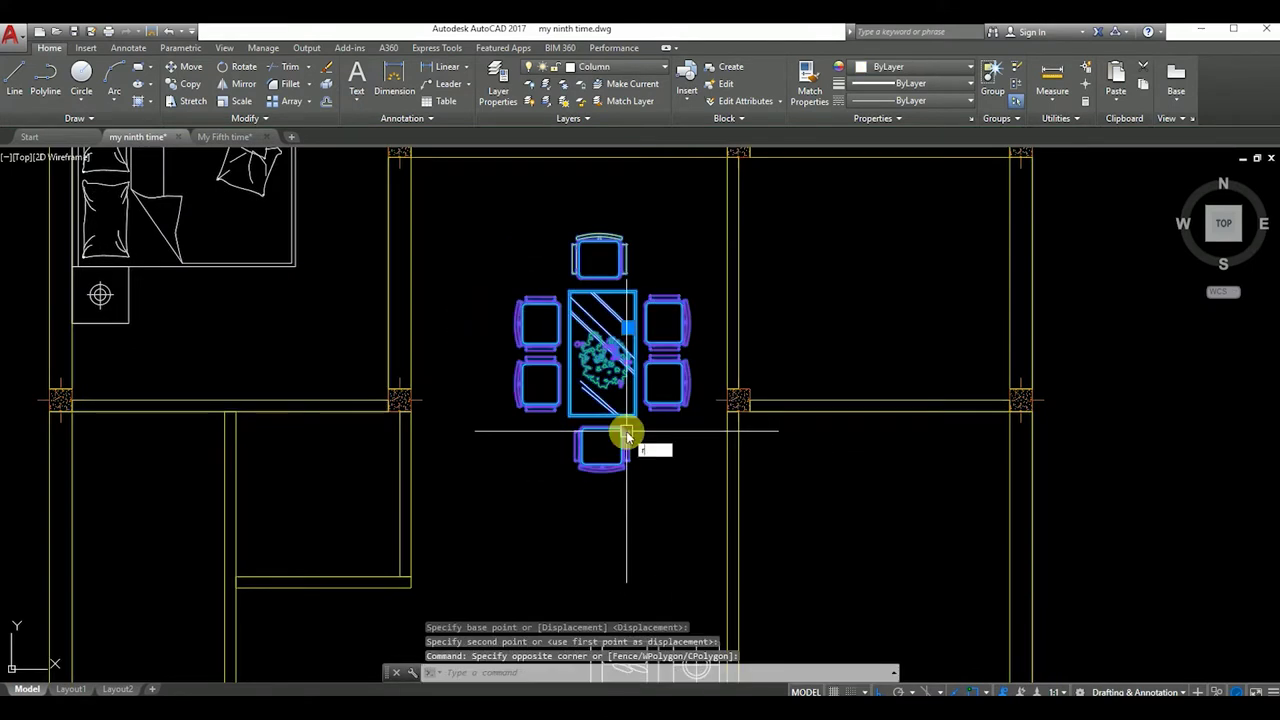
Rotate the dining set 90° so the table runs horizontally
{"action": "type", "text": "o"}
{"action": "key", "text": "Return"}
{"action": "left_click", "coordinate": [664, 438]}
{"action": "left_click", "coordinate": [849, 491]}
Move the turned dining set to its final spot beside the bedroom
{"action": "type", "text": "m"}
{"action": "key", "text": "Return"}
{"action": "left_click", "coordinate": [729, 471]}
{"action": "scroll", "coordinate": [649, 452], "scroll_direction": "down", "scroll_amount": 3}
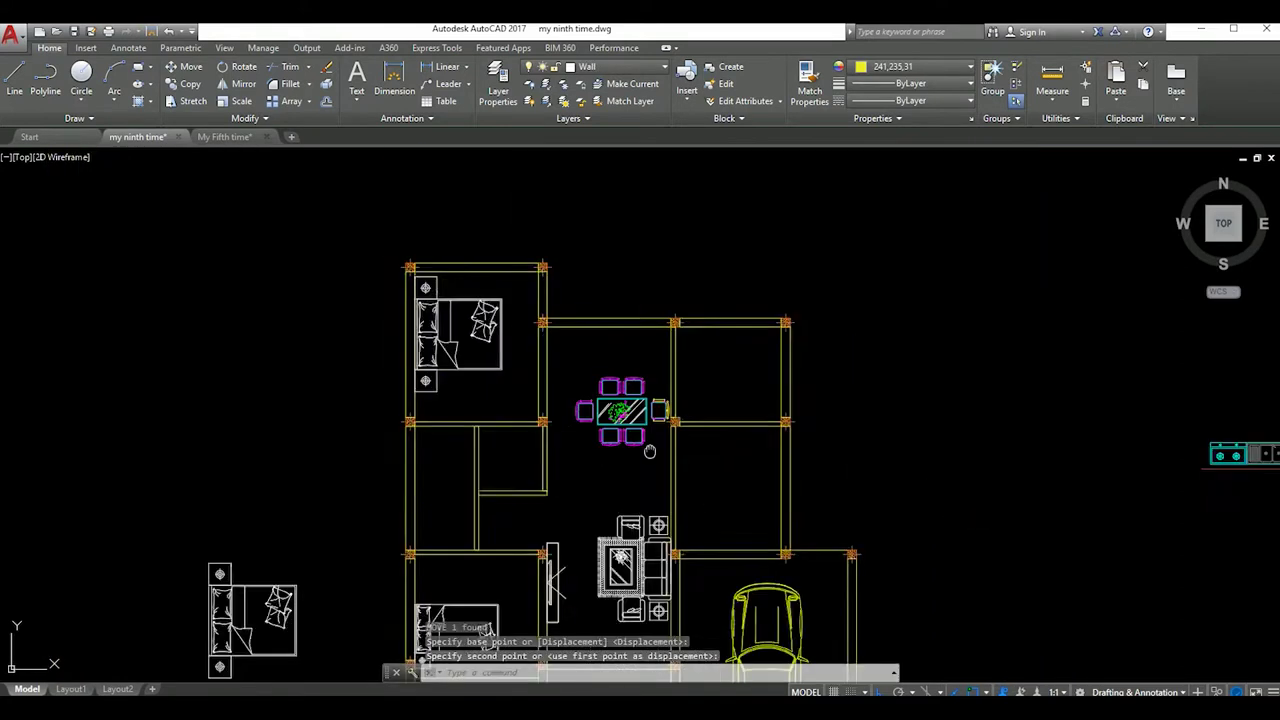
{"action": "scroll", "coordinate": [649, 452], "scroll_direction": "up", "scroll_amount": 2}
{"action": "type", "text": "m"}
{"action": "key", "text": "Return"}
{"action": "left_click", "coordinate": [828, 473]}
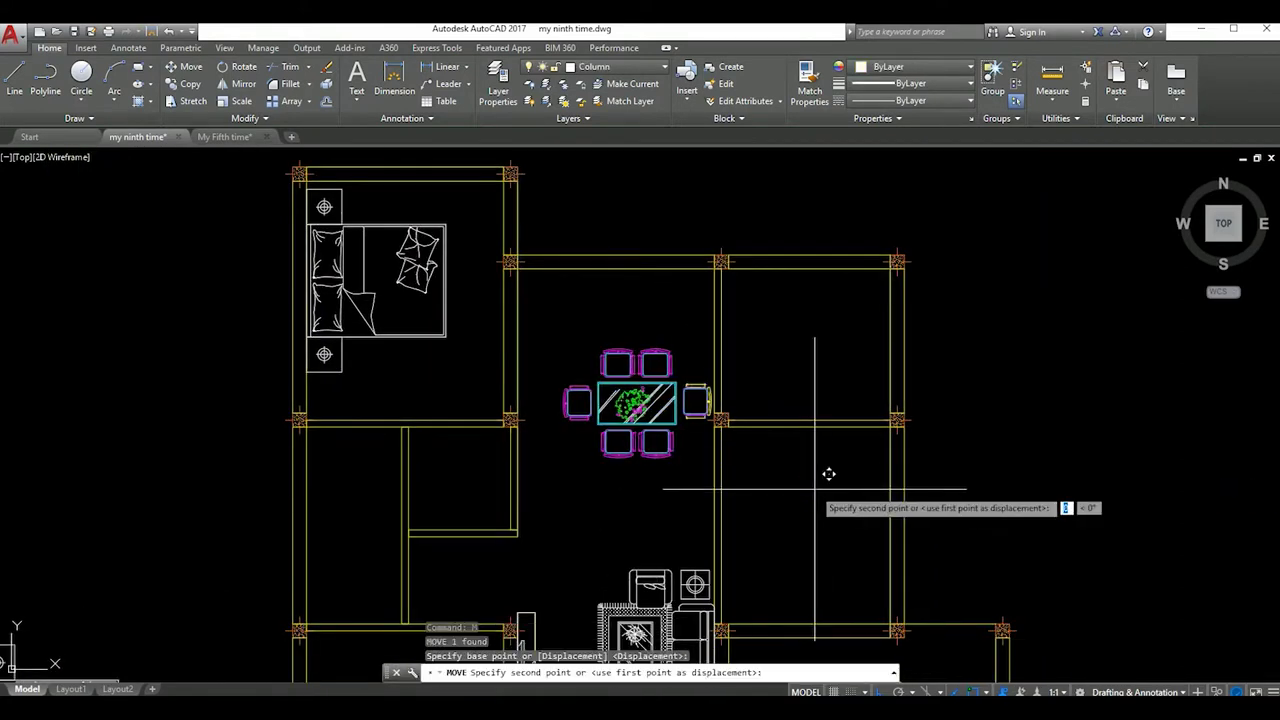
{"action": "left_click", "coordinate": [825, 476]}
Select the vertical wall to the right of the dining area
{"action": "scroll", "coordinate": [600, 420], "scroll_direction": "up", "scroll_amount": 5}
{"action": "scroll", "coordinate": [623, 449], "scroll_direction": "up", "scroll_amount": 3}
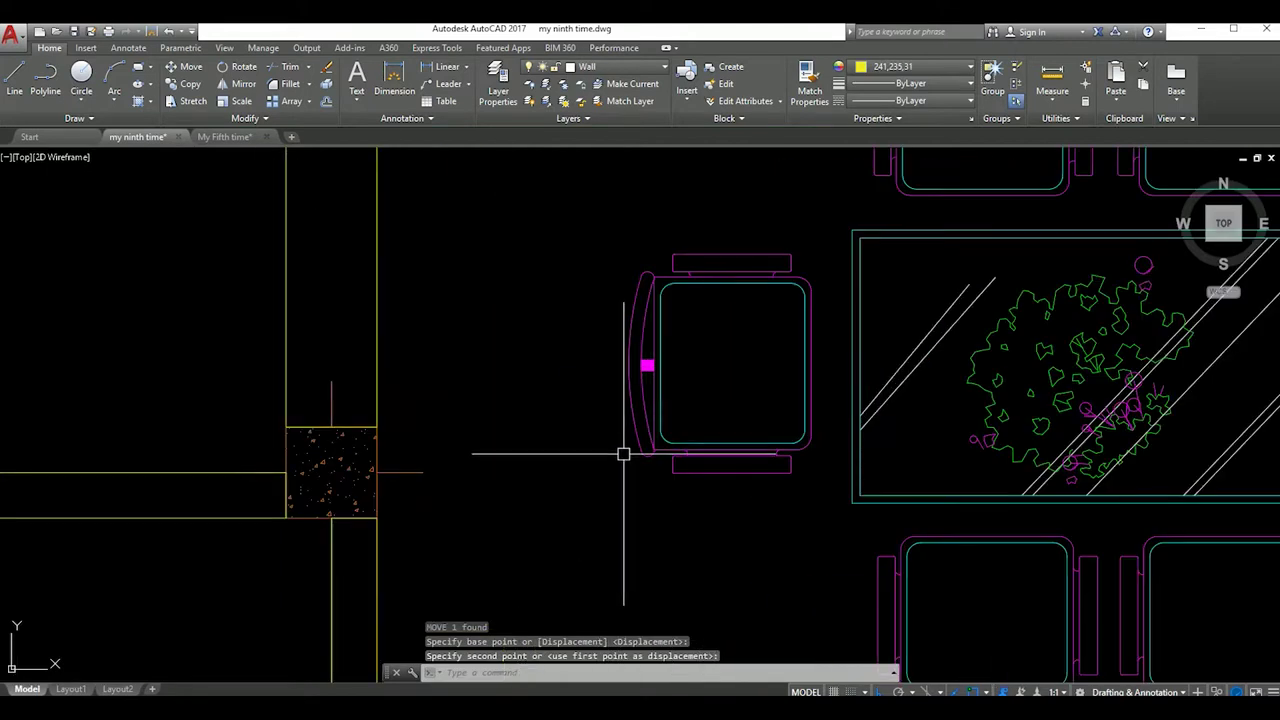
{"action": "type", "text": "l"}
{"action": "key", "text": "Return"}
{"action": "left_click", "coordinate": [643, 362]}
{"action": "key", "text": "Escape"}
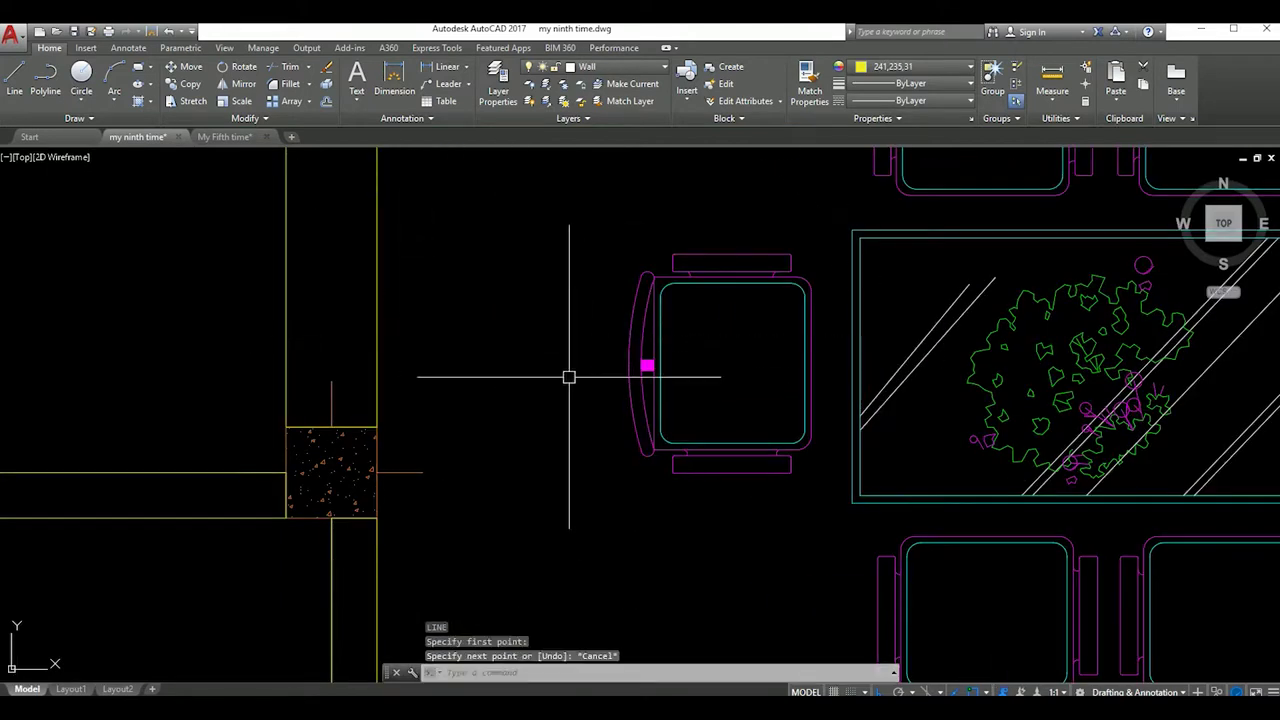
{"action": "scroll", "coordinate": [636, 413], "scroll_direction": "down", "scroll_amount": 8}
{"action": "scroll", "coordinate": [700, 380], "scroll_direction": "up", "scroll_amount": 4}
{"action": "scroll", "coordinate": [734, 431], "scroll_direction": "down", "scroll_amount": 4}
{"action": "left_click_drag", "start_coordinate": [748, 386], "coordinate": [712, 400]}
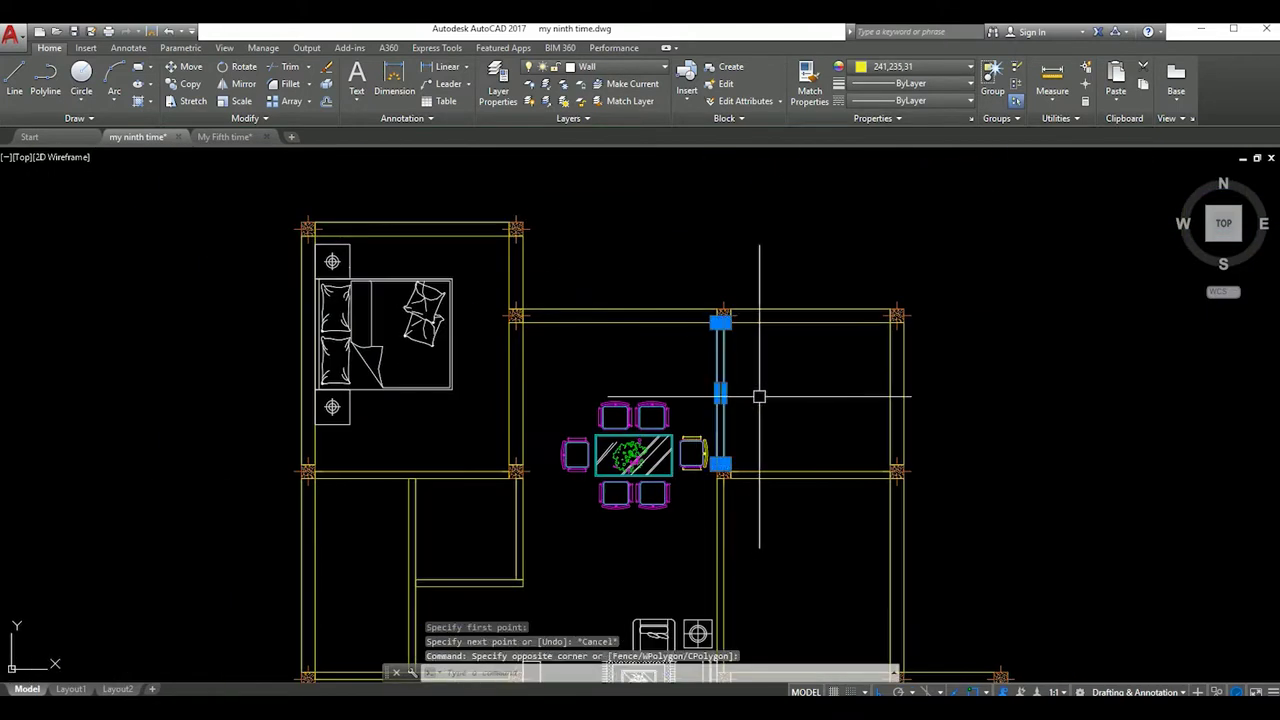
{"action": "key", "text": "Escape"}
{"action": "scroll", "coordinate": [761, 391], "scroll_direction": "up", "scroll_amount": 2}
{"action": "left_click", "coordinate": [761, 391]}
{"action": "left_click", "coordinate": [757, 415]}
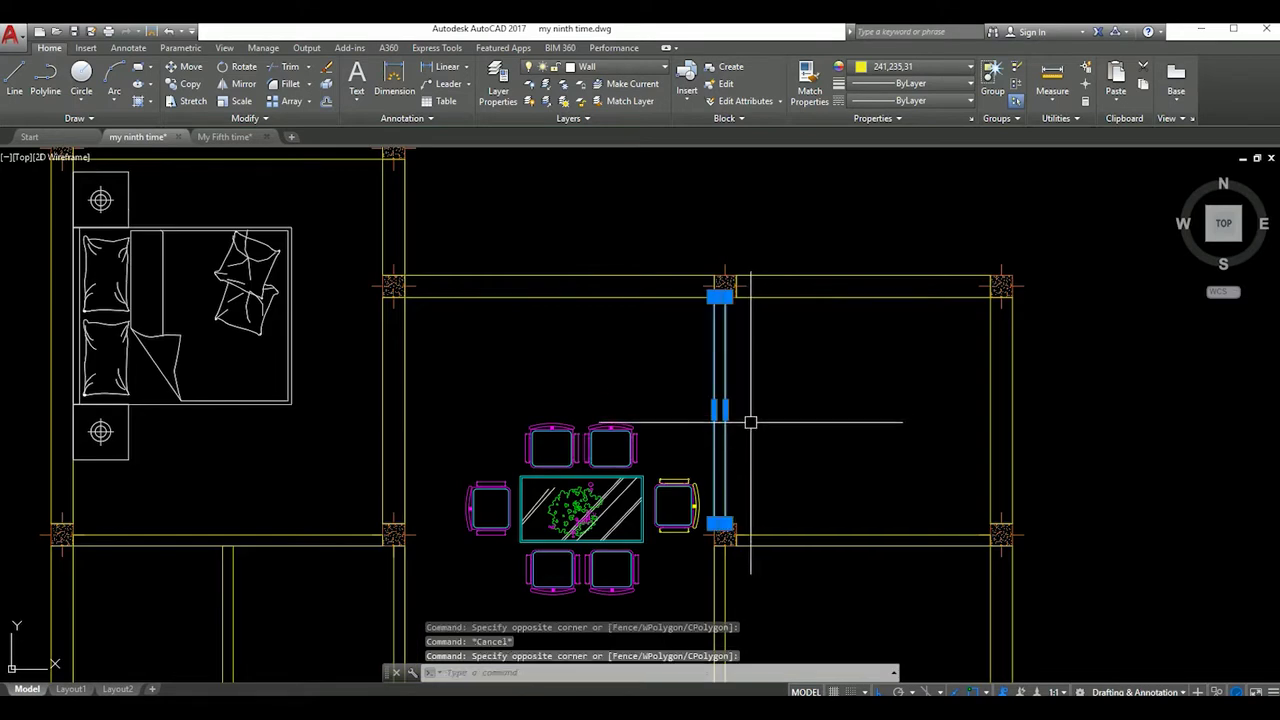
{"action": "scroll", "coordinate": [728, 298], "scroll_direction": "up", "scroll_amount": 4}
{"action": "scroll", "coordinate": [705, 292], "scroll_direction": "up", "scroll_amount": 1}
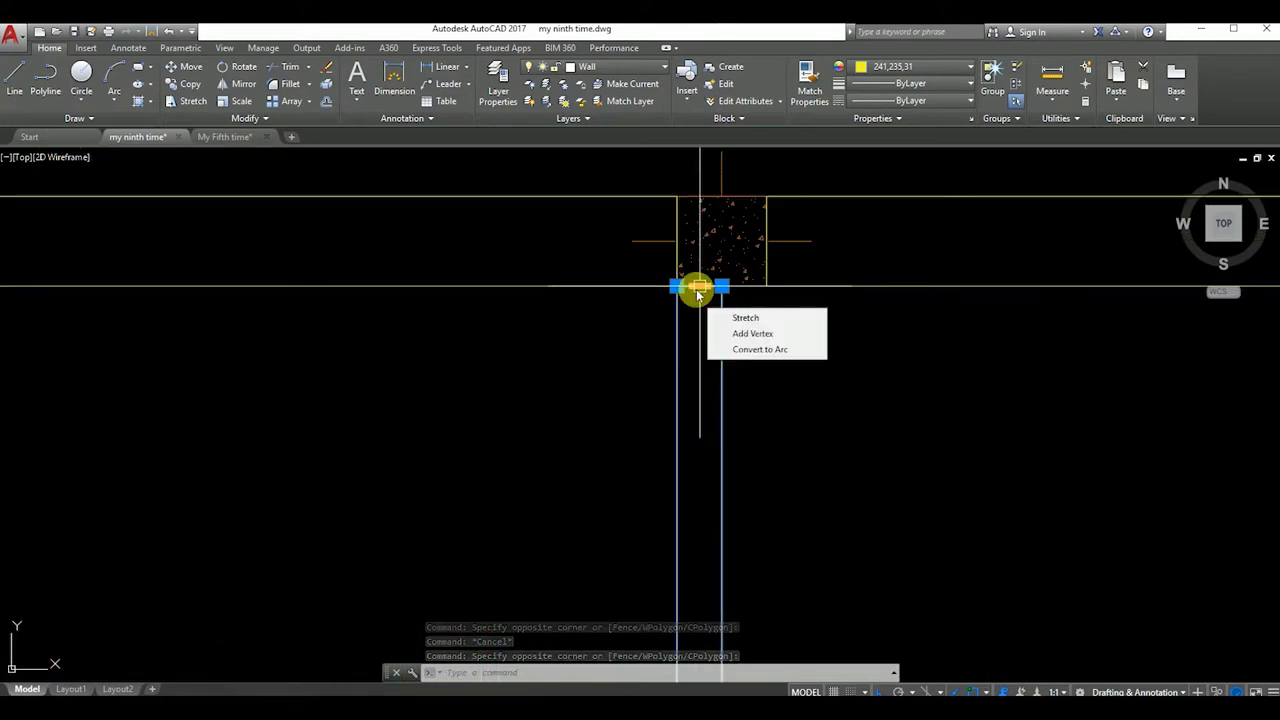
{"action": "scroll", "coordinate": [700, 300], "scroll_direction": "down", "scroll_amount": 4}
Bring the kitchen counter pieces over next to the house plan
{"action": "scroll", "coordinate": [774, 429], "scroll_direction": "down", "scroll_amount": 4}
{"action": "key", "text": "Escape"}
{"action": "scroll", "coordinate": [730, 412], "scroll_direction": "down", "scroll_amount": 4}
{"action": "scroll", "coordinate": [1000, 450], "scroll_direction": "up", "scroll_amount": 4}
{"action": "left_click", "coordinate": [943, 470]}
{"action": "left_click", "coordinate": [835, 350]}
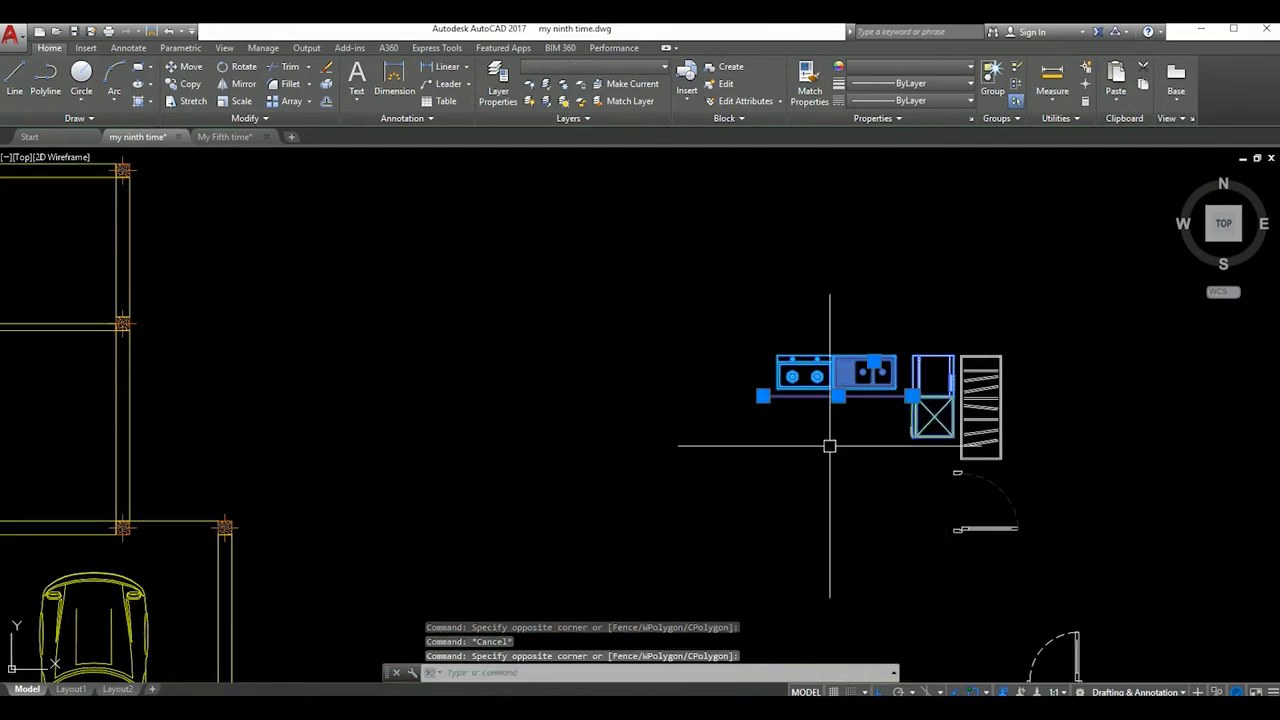
{"action": "type", "text": "m"}
{"action": "key", "text": "Return"}
{"action": "left_click", "coordinate": [862, 445]}
{"action": "middle_click_drag", "start_coordinate": [445, 430], "coordinate": [711, 447]}
{"action": "left_click", "coordinate": [548, 455]}
Move the stove, sink and cabinet counter up toward the upper right room
{"action": "left_click", "coordinate": [660, 460]}
{"action": "left_click", "coordinate": [491, 354]}
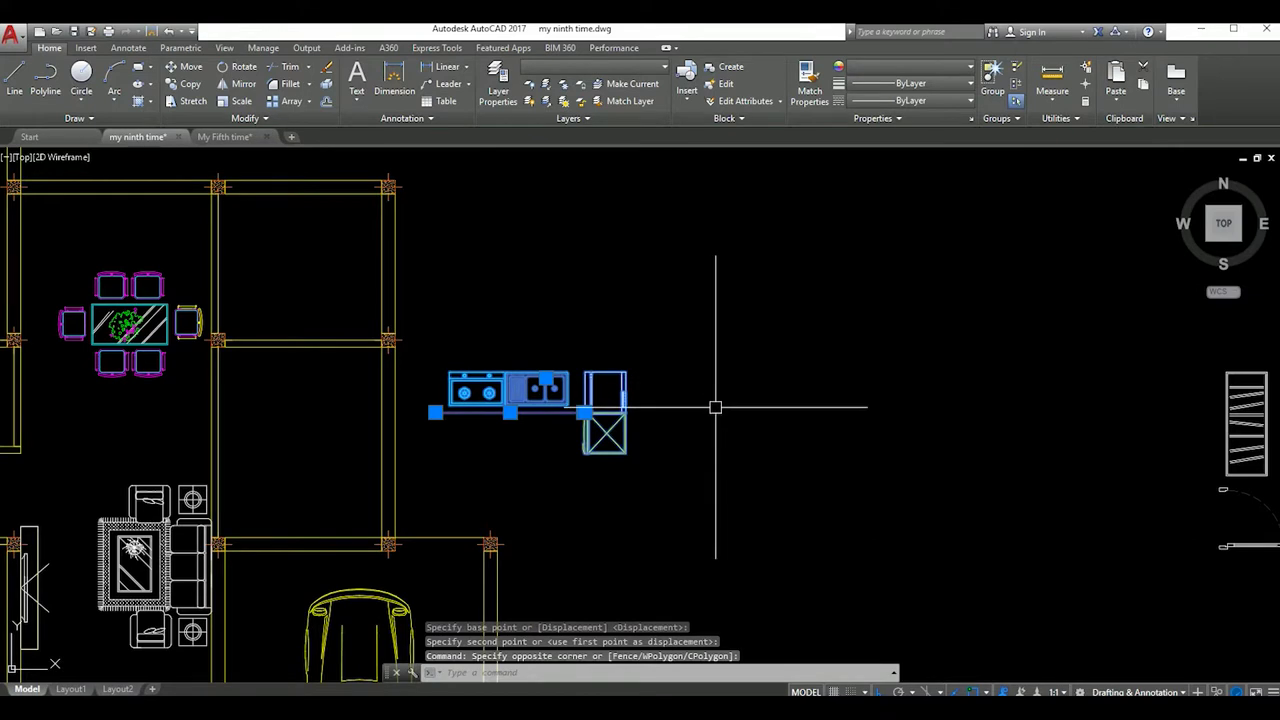
{"action": "middle_click_drag", "start_coordinate": [686, 403], "coordinate": [766, 381]}
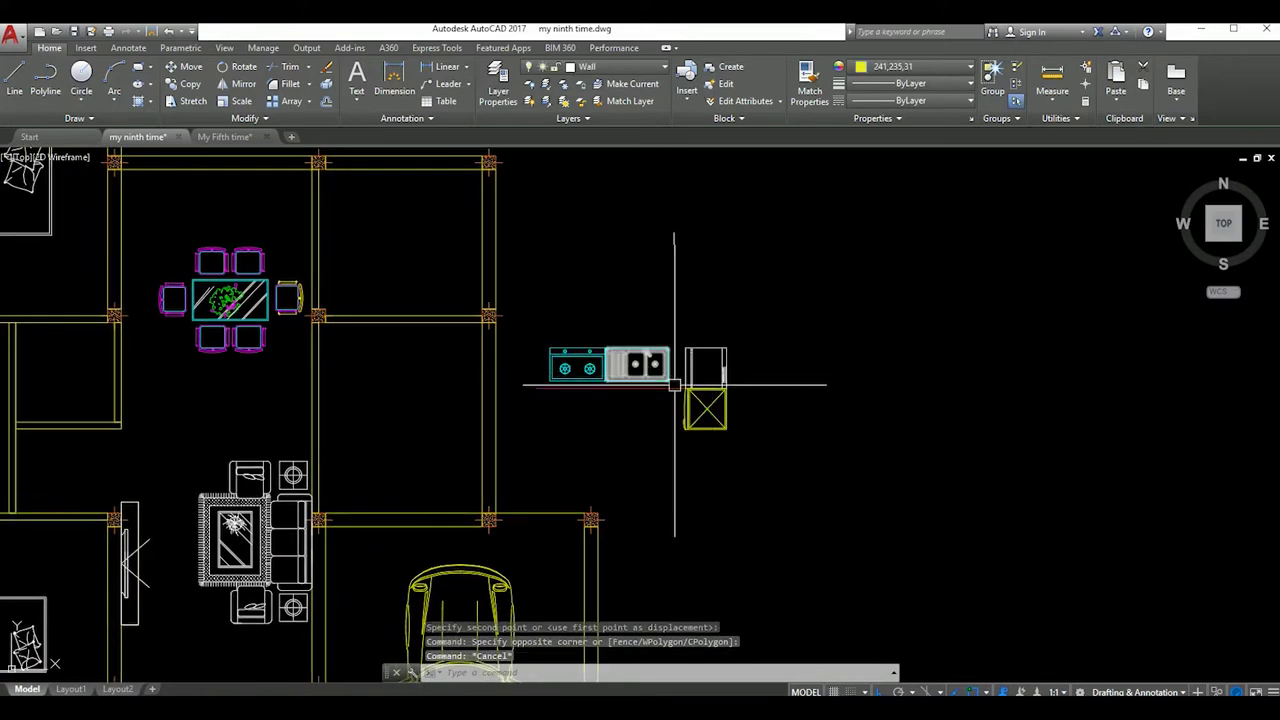
{"action": "type", "text": "m"}
{"action": "key", "text": "Return"}
{"action": "left_click", "coordinate": [652, 467]}
{"action": "left_click", "coordinate": [650, 374]}
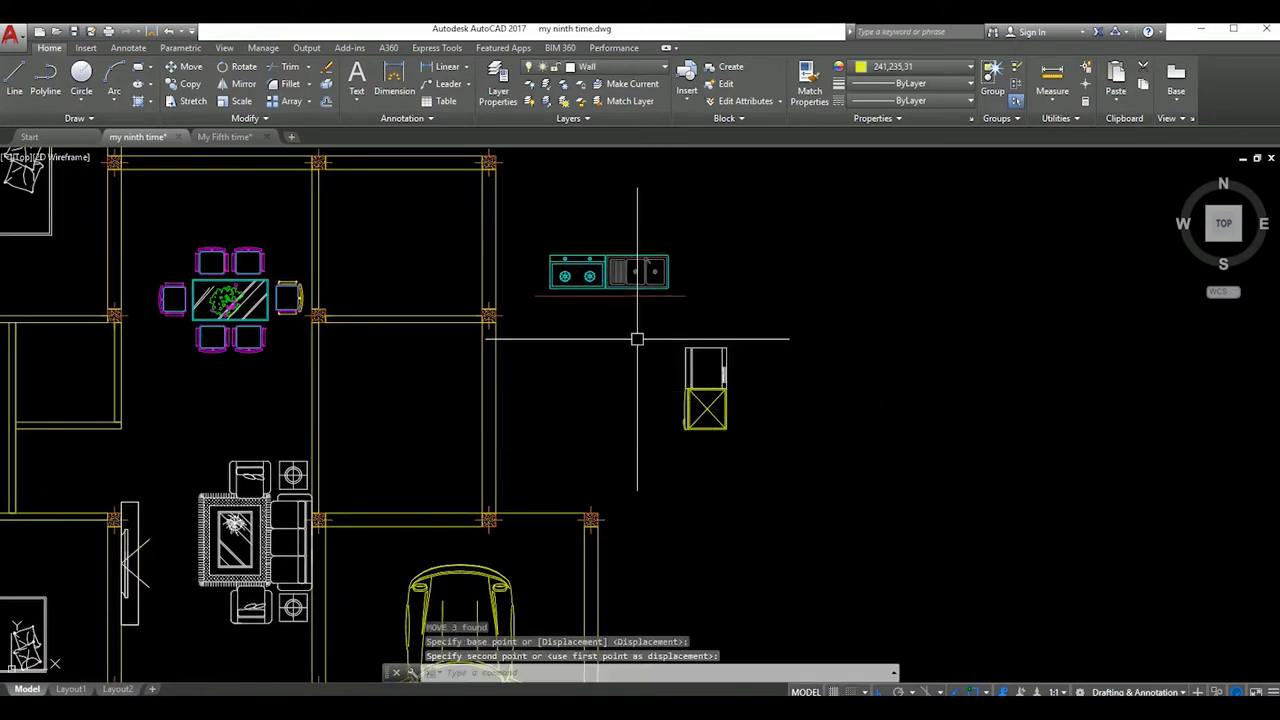
Rotate the stove-and-sink counter 270° and place it inside the upper right room
{"action": "type", "text": "ro"}
{"action": "key", "text": "Return"}
{"action": "left_click", "coordinate": [720, 292]}
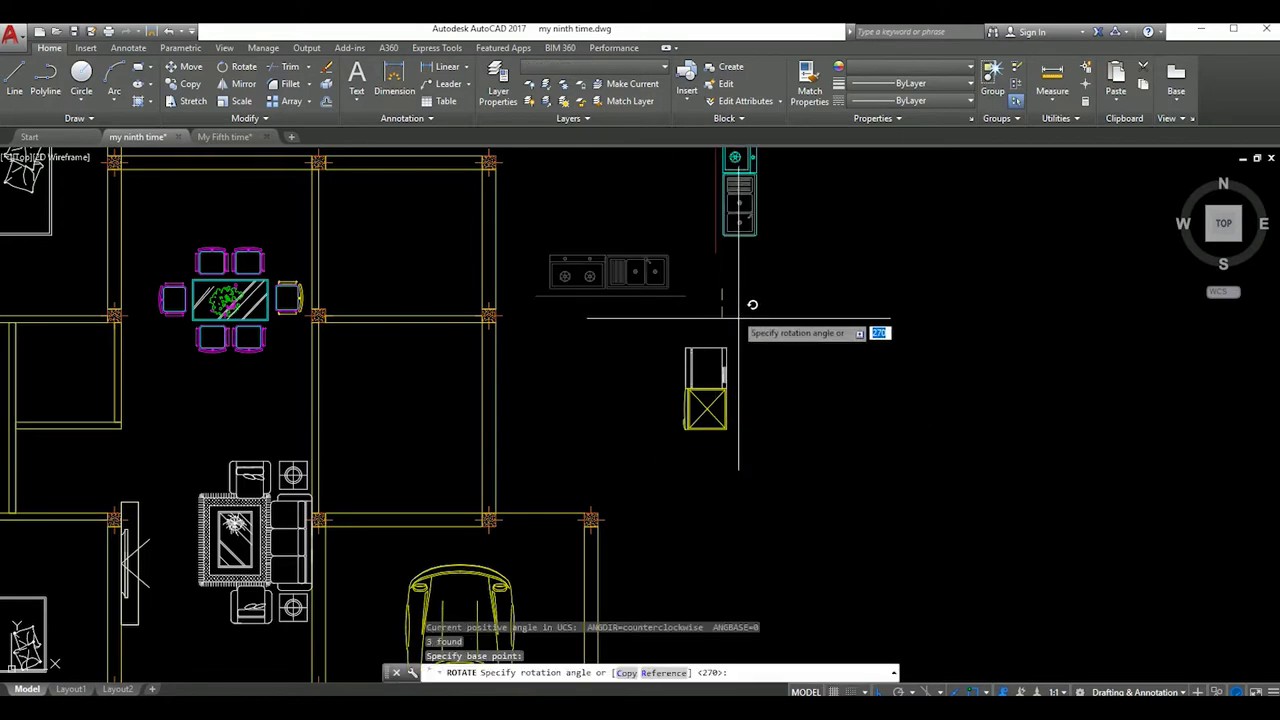
{"action": "key", "text": "Return"}
{"action": "middle_click_drag", "start_coordinate": [669, 153], "coordinate": [687, 261]}
{"action": "key", "text": "Return"}
{"action": "left_click", "coordinate": [775, 228]}
{"action": "scroll", "coordinate": [570, 280], "scroll_direction": "up", "scroll_amount": 3}
{"action": "left_click", "coordinate": [581, 226]}
Snap the counter against the kitchen's right wall
{"action": "scroll", "coordinate": [581, 226], "scroll_direction": "down", "scroll_amount": 3}
{"action": "scroll", "coordinate": [586, 391], "scroll_direction": "up", "scroll_amount": 2}
{"action": "left_click", "coordinate": [808, 331]}
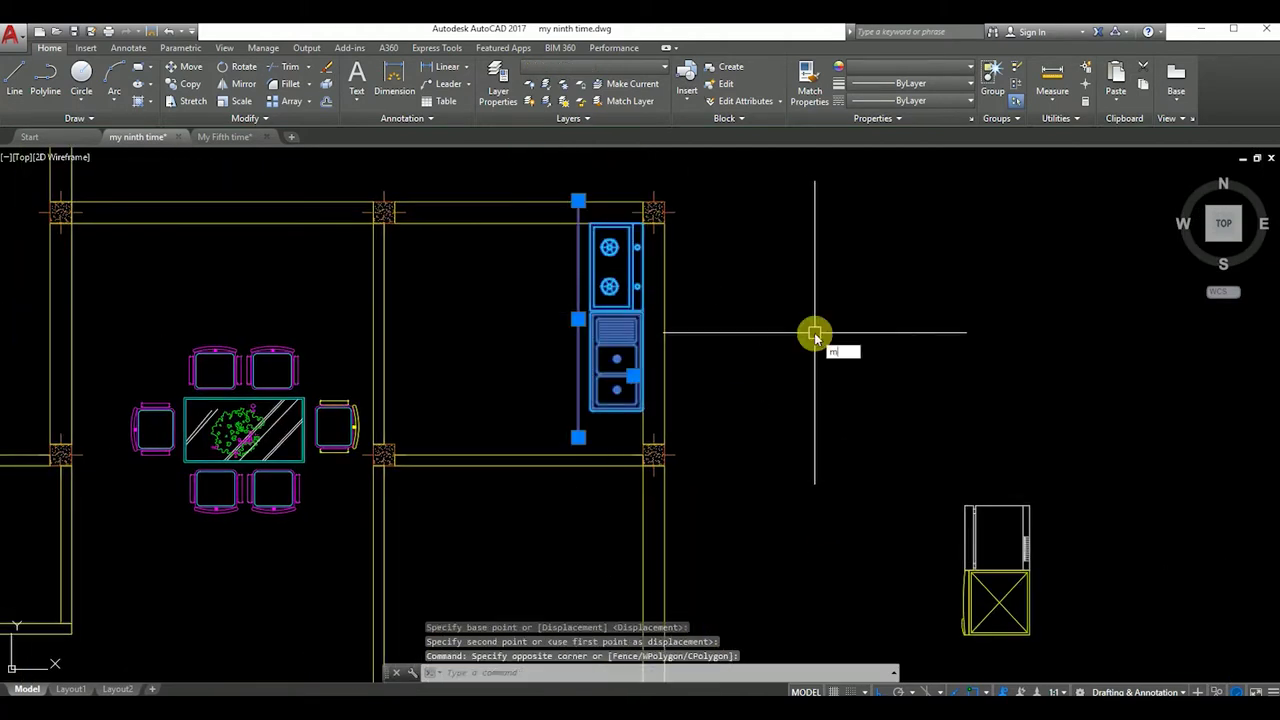
{"action": "key", "text": "Return"}
{"action": "left_click", "coordinate": [815, 333]}
{"action": "key", "text": "Escape"}
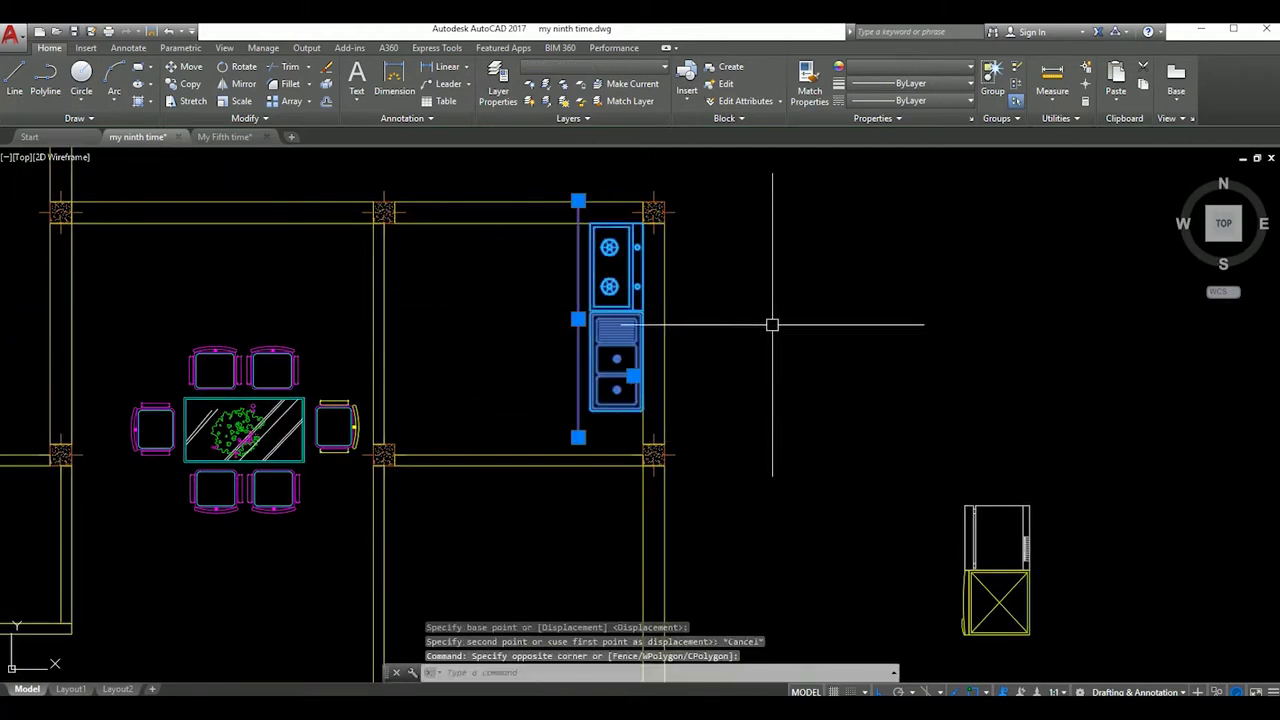
{"action": "type", "text": "m"}
{"action": "key", "text": "Return"}
{"action": "left_click", "coordinate": [578, 437]}
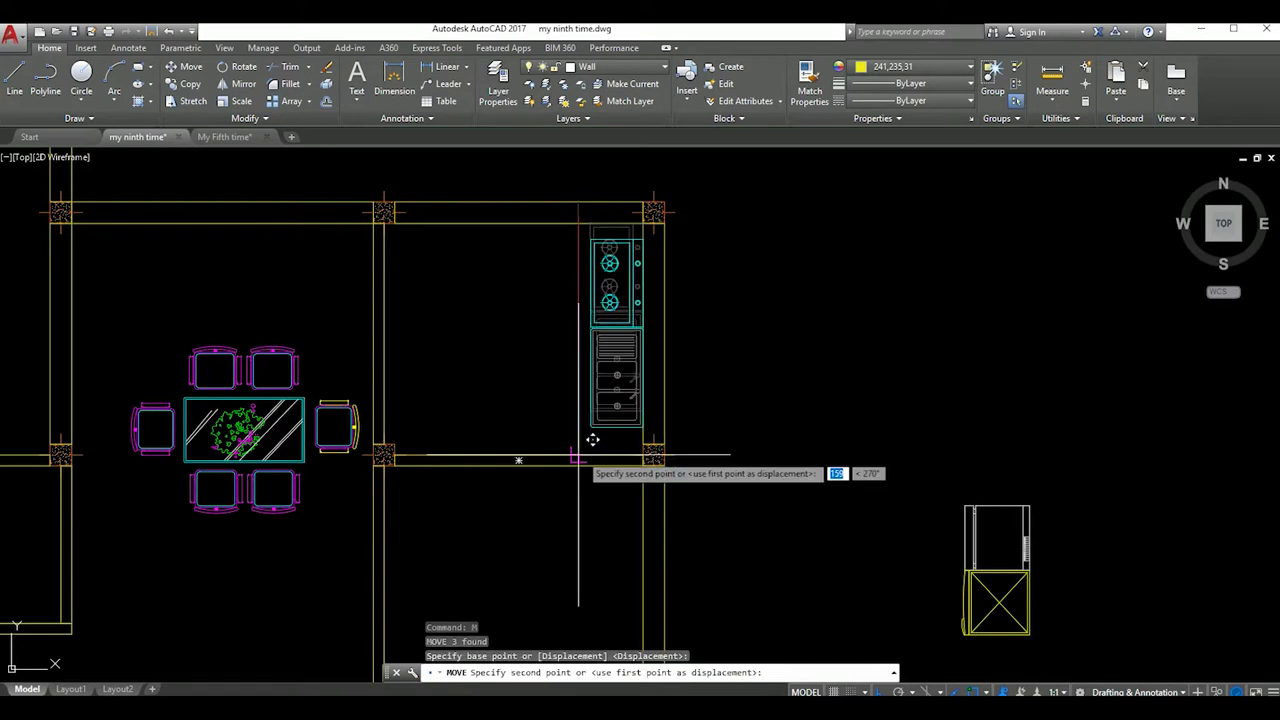
{"action": "left_click", "coordinate": [610, 405]}
Select the fridge unit and rotate it 270°
{"action": "scroll", "coordinate": [594, 286], "scroll_direction": "down", "scroll_amount": 2}
{"action": "scroll", "coordinate": [580, 280], "scroll_direction": "up", "scroll_amount": 5}
{"action": "left_click", "coordinate": [569, 277]}
{"action": "left_click", "coordinate": [560, 274]}
{"action": "left_click", "coordinate": [560, 278]}
{"action": "key", "text": "Escape"}
{"action": "scroll", "coordinate": [683, 387], "scroll_direction": "down", "scroll_amount": 5}
{"action": "scroll", "coordinate": [683, 387], "scroll_direction": "down", "scroll_amount": 3}
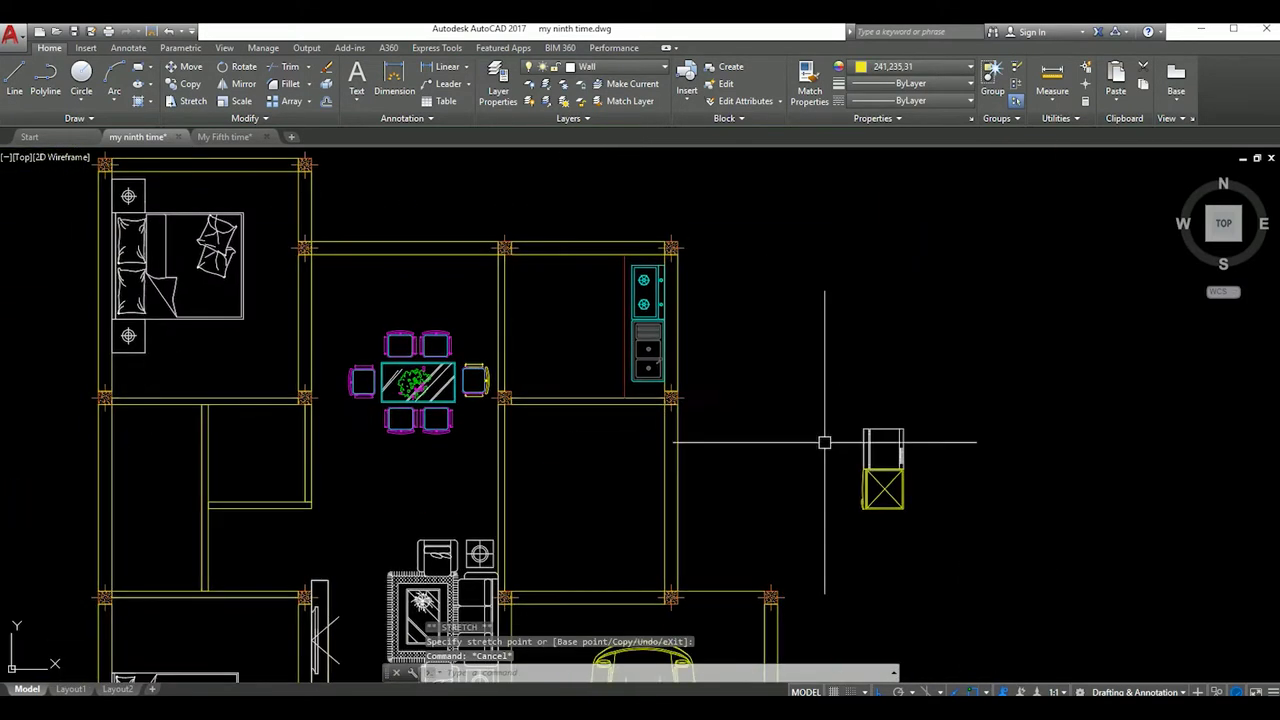
{"action": "left_click", "coordinate": [883, 468]}
{"action": "left_click", "coordinate": [970, 561]}
{"action": "right_click", "coordinate": [901, 470]}
{"action": "left_click", "coordinate": [960, 612]}
{"action": "left_click", "coordinate": [961, 441]}
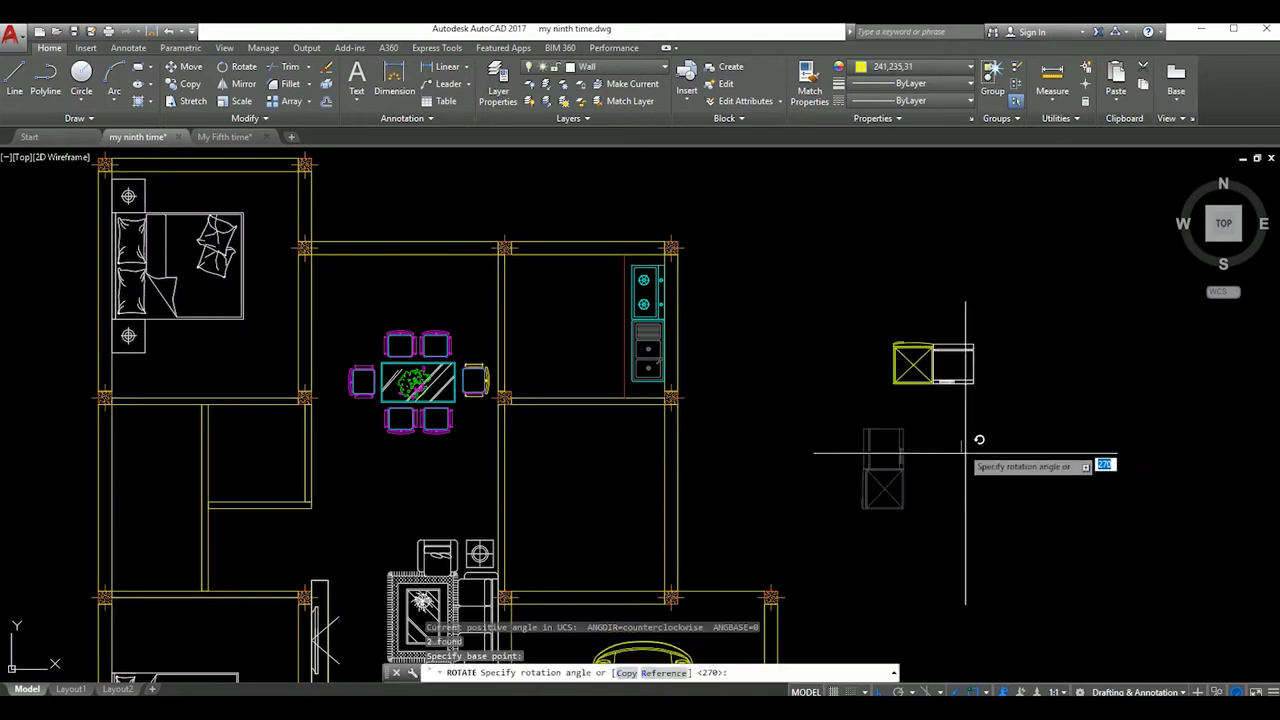
{"action": "key", "text": "Return"}
{"action": "left_click", "coordinate": [1018, 338]}
Move the turned fridge beside the sink along the kitchen's lower wall
{"action": "left_click", "coordinate": [878, 399]}
{"action": "type", "text": "m"}
{"action": "key", "text": "Return"}
{"action": "scroll", "coordinate": [971, 391], "scroll_direction": "up", "scroll_amount": 2}
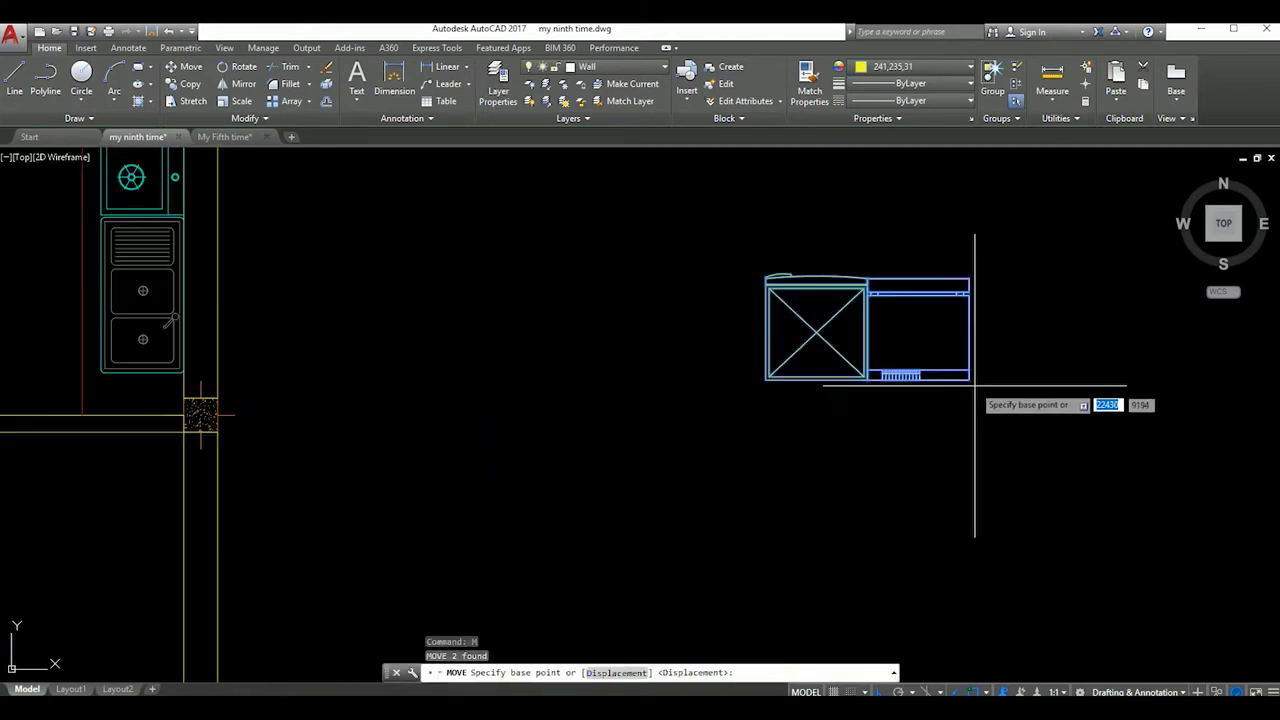
{"action": "left_click", "coordinate": [891, 380]}
{"action": "scroll", "coordinate": [693, 413], "scroll_direction": "down", "scroll_amount": 2}
{"action": "scroll", "coordinate": [600, 405], "scroll_direction": "up", "scroll_amount": 3}
{"action": "left_click", "coordinate": [569, 422]}
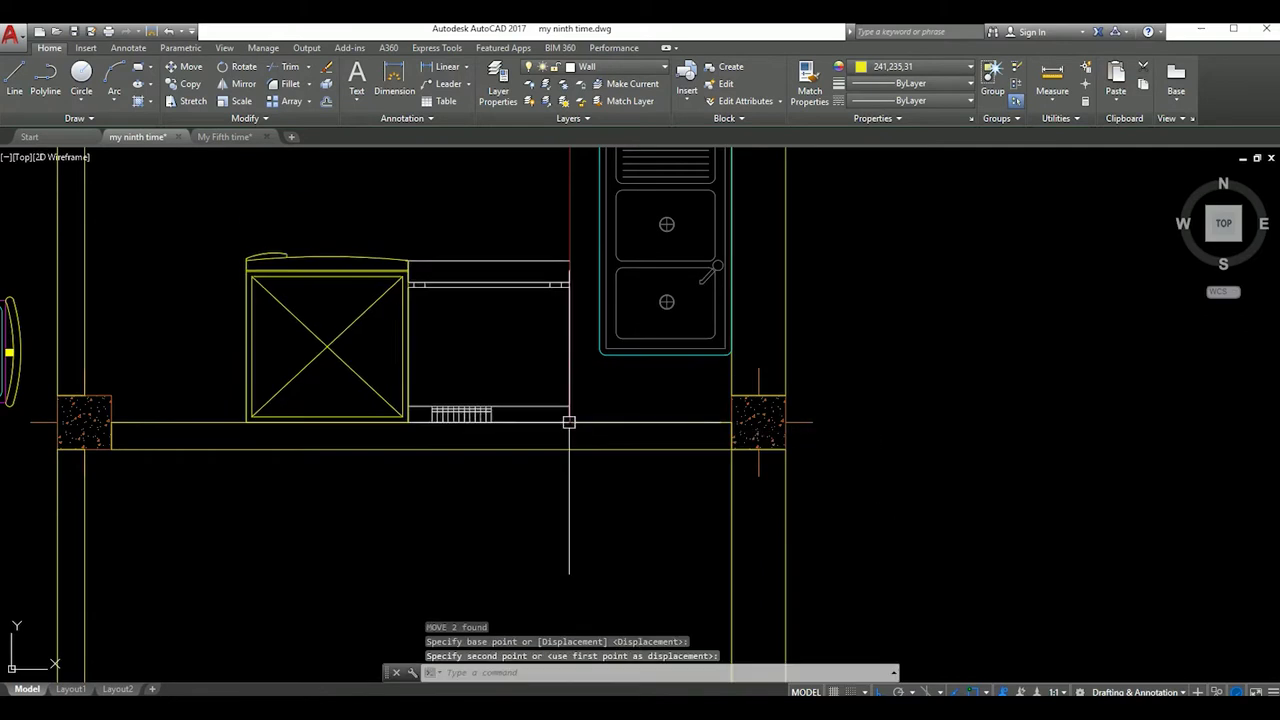
{"action": "scroll", "coordinate": [565, 408], "scroll_direction": "down", "scroll_amount": 3}
{"action": "scroll", "coordinate": [549, 411], "scroll_direction": "up", "scroll_amount": 3}
{"action": "scroll", "coordinate": [549, 411], "scroll_direction": "down", "scroll_amount": 3}
Move the fridge and cabinet again to adjust their position against the wall
{"action": "left_click", "coordinate": [514, 357]}
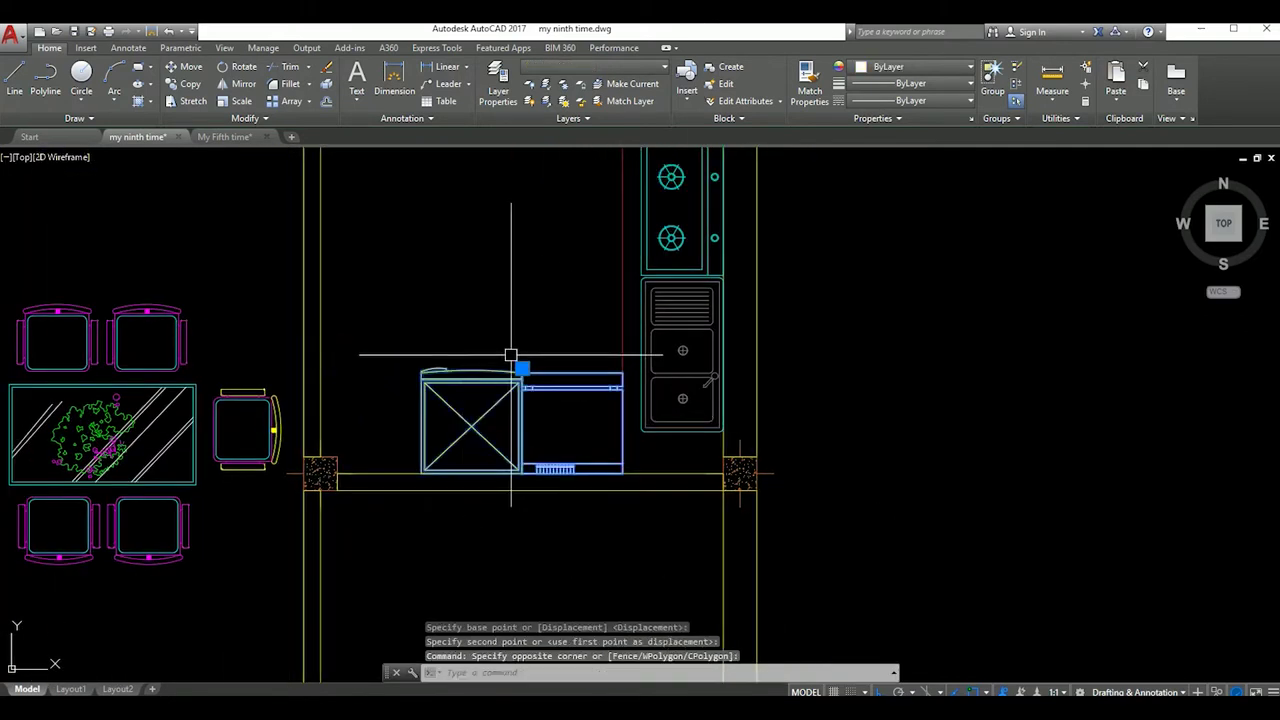
{"action": "type", "text": "m"}
{"action": "key", "text": "Return"}
{"action": "scroll", "coordinate": [419, 480], "scroll_direction": "up", "scroll_amount": 3}
{"action": "left_click", "coordinate": [420, 465]}
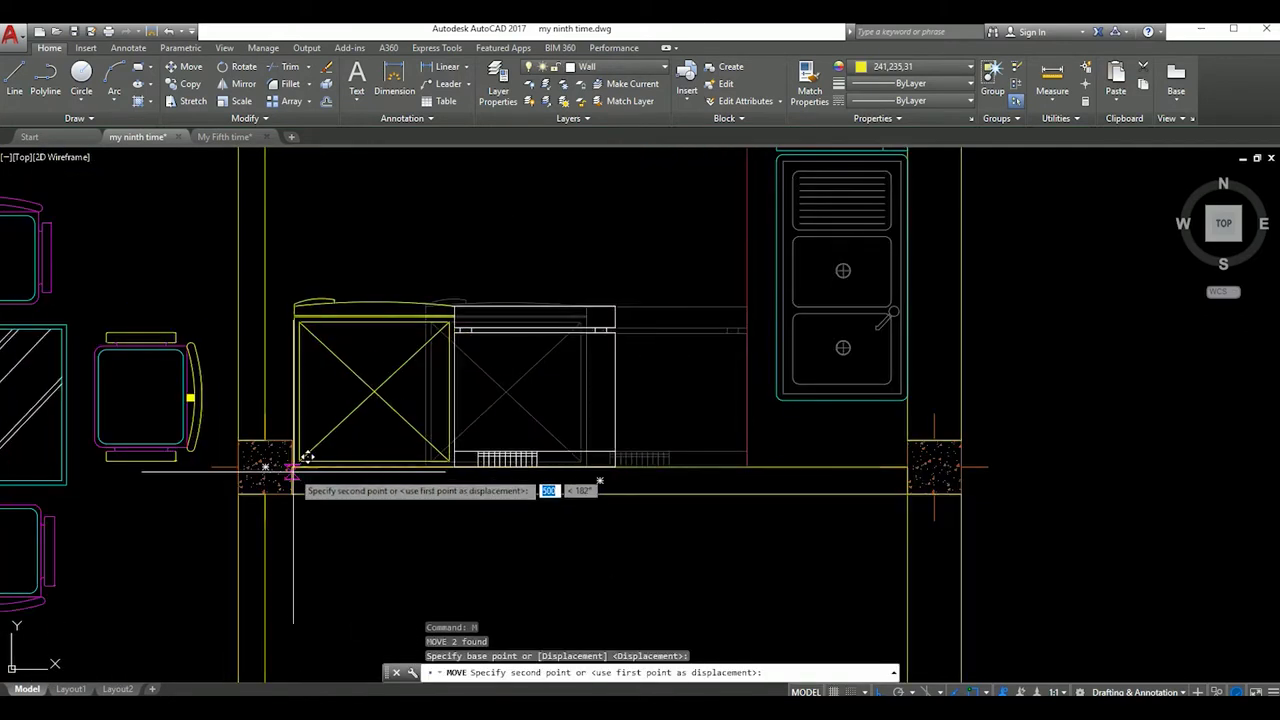
{"action": "scroll", "coordinate": [470, 500], "scroll_direction": "down", "scroll_amount": 3}
{"action": "scroll", "coordinate": [529, 497], "scroll_direction": "down", "scroll_amount": 3}
{"action": "scroll", "coordinate": [500, 429], "scroll_direction": "up", "scroll_amount": 3}
{"action": "scroll", "coordinate": [491, 443], "scroll_direction": "down", "scroll_amount": 3}
{"action": "middle_click_drag", "start_coordinate": [485, 480], "coordinate": [567, 461]}
{"action": "middle_click_drag", "start_coordinate": [712, 455], "coordinate": [678, 423]}
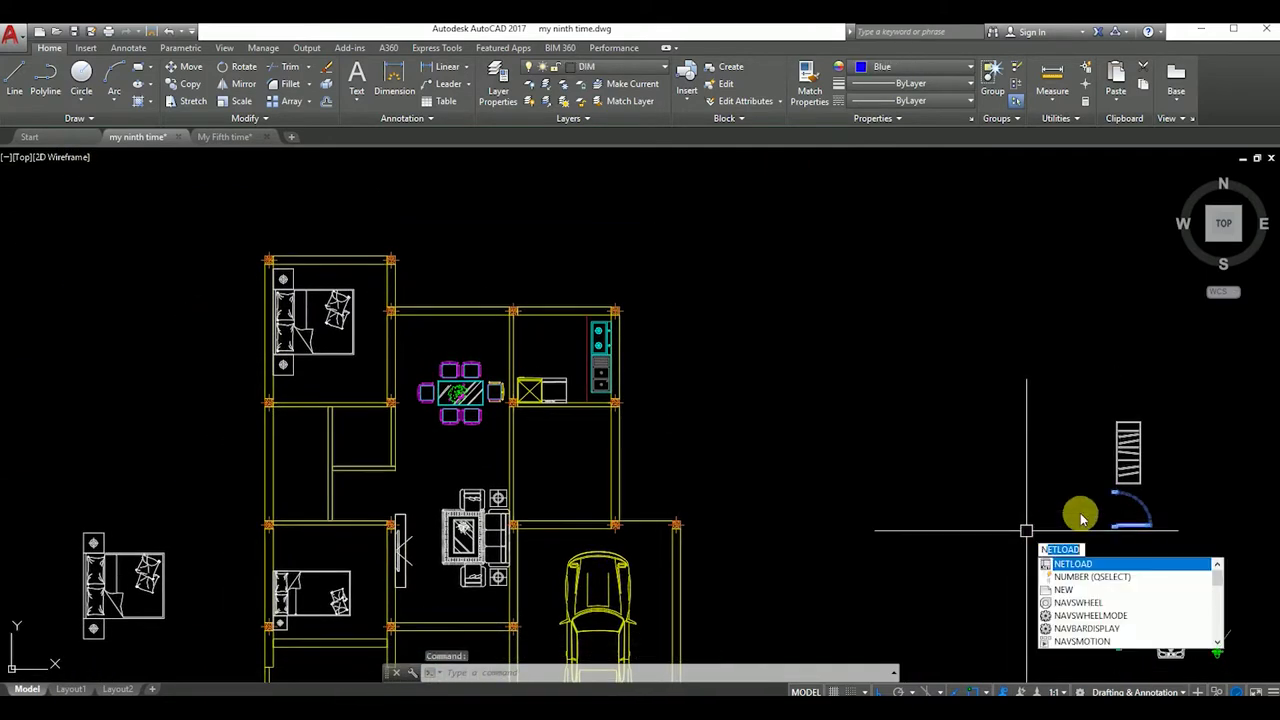
Move the door by its hinge into the kitchen wall opening
{"action": "key", "text": "BackSpace"}
{"action": "type", "text": "m"}
{"action": "key", "text": "Return"}
{"action": "scroll", "coordinate": [1114, 523], "scroll_direction": "up", "scroll_amount": 3}
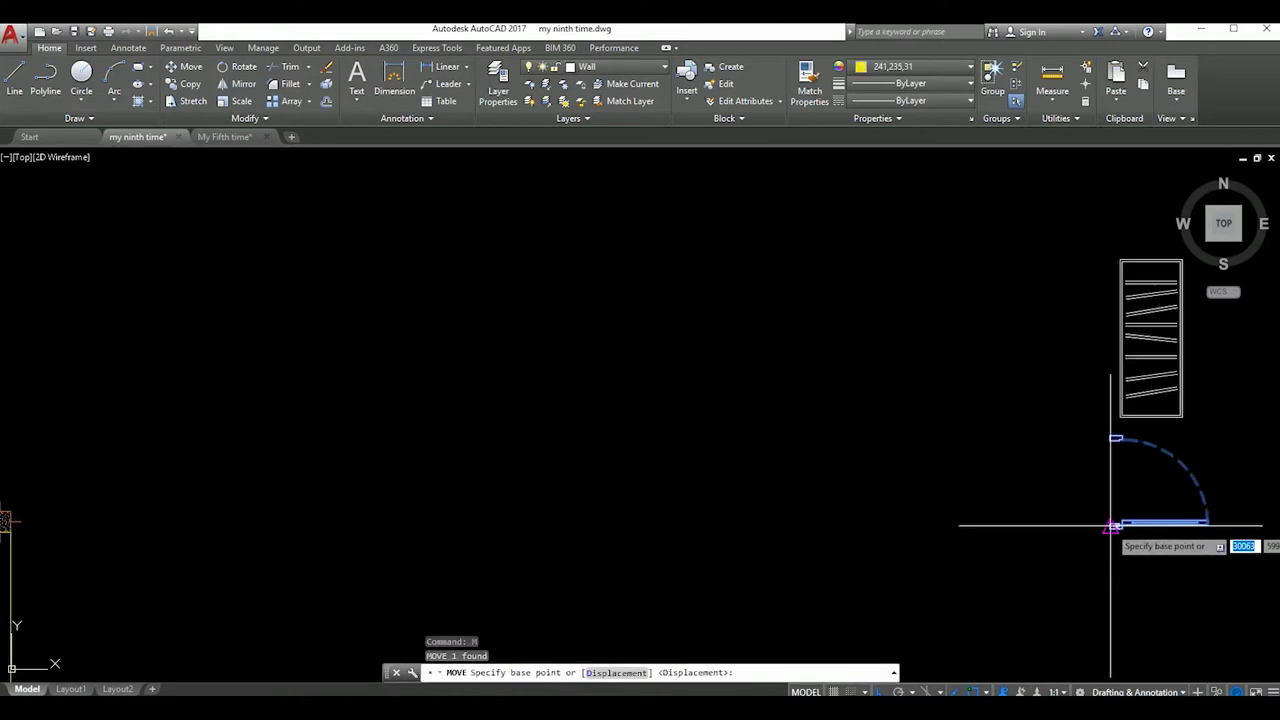
{"action": "left_click", "coordinate": [1110, 523]}
{"action": "scroll", "coordinate": [1080, 520], "scroll_direction": "down", "scroll_amount": 5}
{"action": "scroll", "coordinate": [742, 356], "scroll_direction": "up", "scroll_amount": 6}
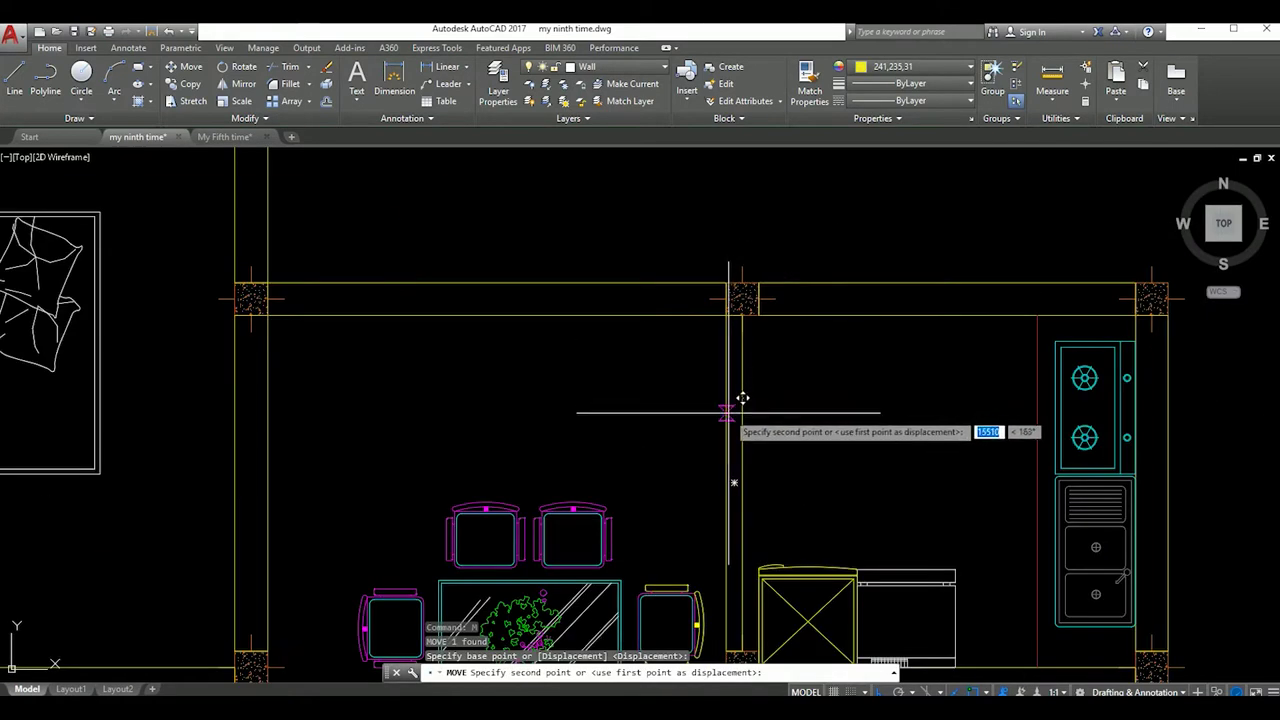
{"action": "left_click", "coordinate": [740, 403]}
Mirror the door across a line, keeping only the mirrored version
{"action": "left_click", "coordinate": [800, 390]}
{"action": "type", "text": "mi"}
{"action": "key", "text": "Return"}
{"action": "left_click", "coordinate": [878, 423]}
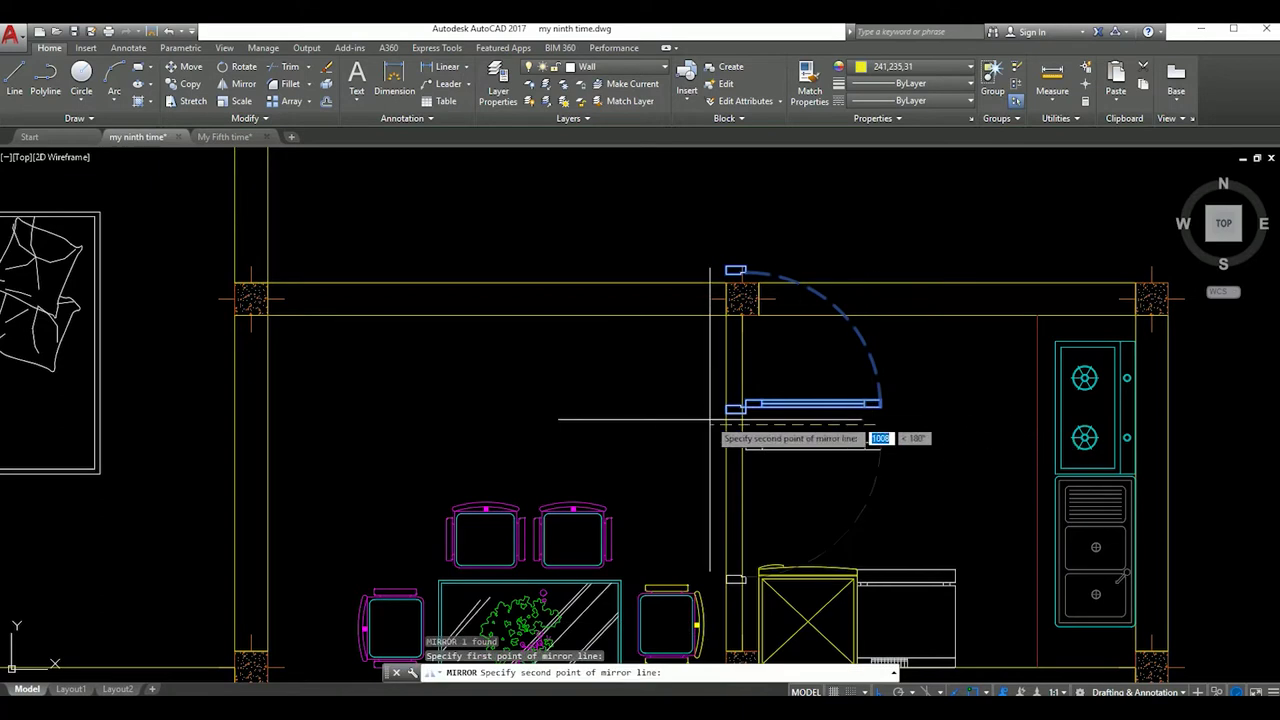
{"action": "left_click", "coordinate": [740, 458]}
{"action": "left_click", "coordinate": [861, 440]}
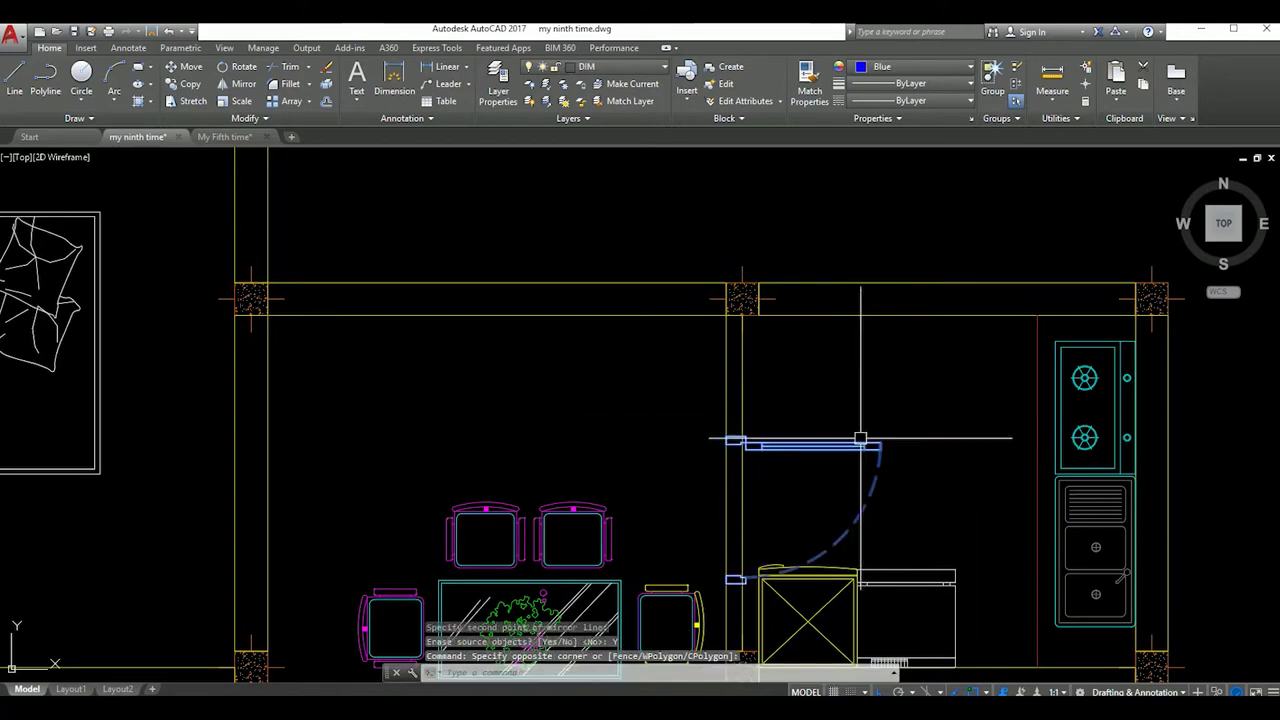
Move the mirrored door to the upper wall end
{"action": "left_click", "coordinate": [740, 450]}
{"action": "type", "text": "m"}
{"action": "key", "text": "Return"}
{"action": "scroll", "coordinate": [745, 435], "scroll_direction": "up", "scroll_amount": 5}
{"action": "left_click", "coordinate": [722, 449]}
{"action": "scroll", "coordinate": [722, 449], "scroll_direction": "down", "scroll_amount": 5}
{"action": "scroll", "coordinate": [745, 240], "scroll_direction": "up", "scroll_amount": 4}
{"action": "left_click", "coordinate": [740, 272]}
{"action": "scroll", "coordinate": [767, 302], "scroll_direction": "down", "scroll_amount": 1}
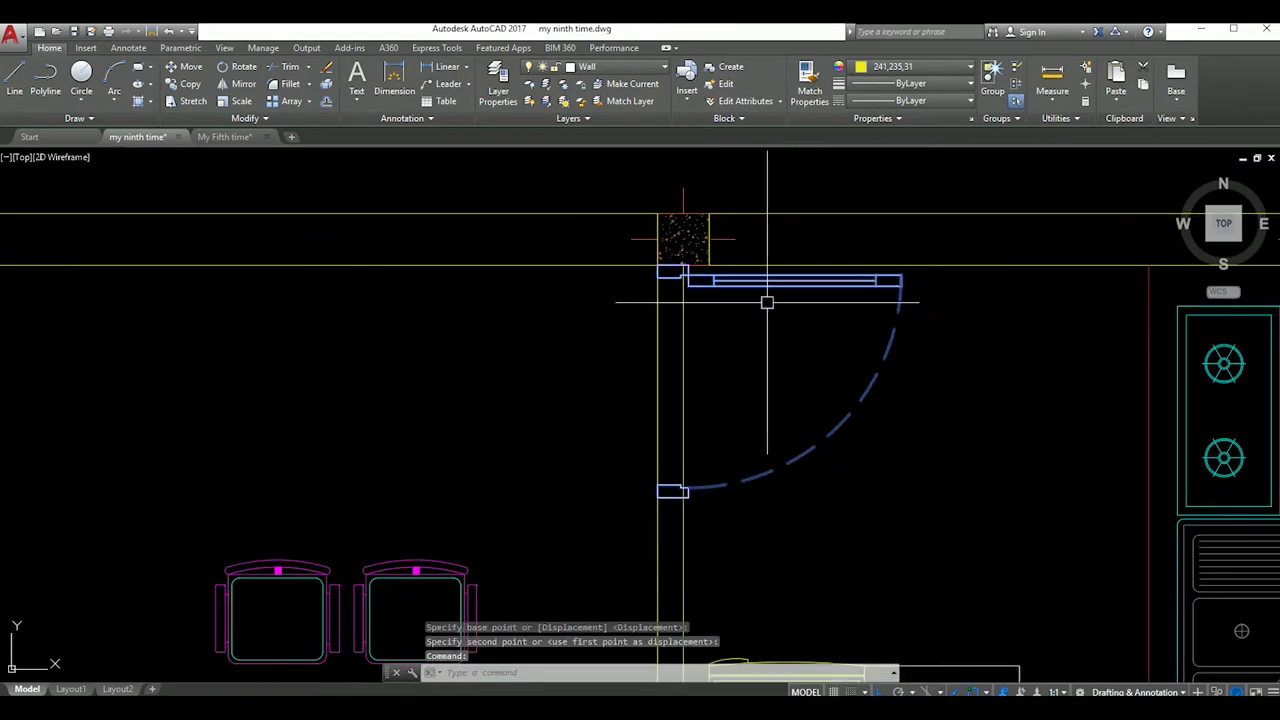
Shift the door 200 units into its opening
{"action": "type", "text": "m"}
{"action": "key", "text": "Return"}
{"action": "left_click", "coordinate": [910, 402]}
{"action": "type", "text": "200"}
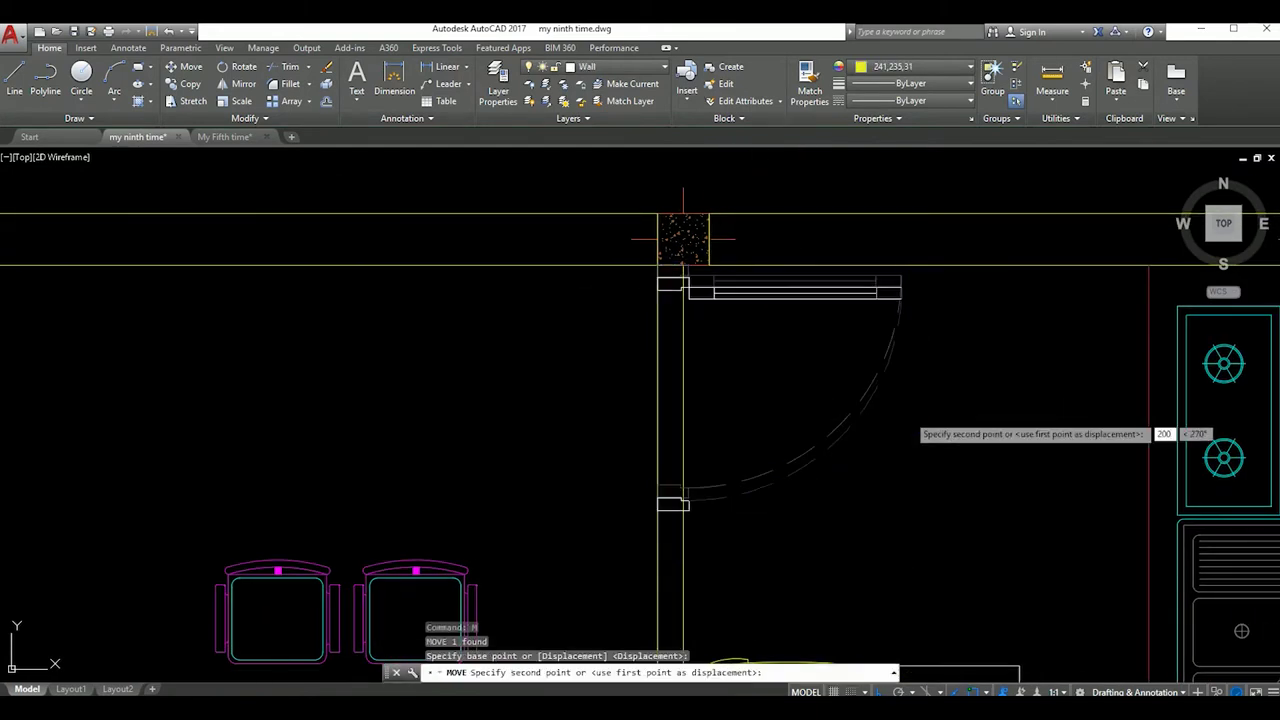
{"action": "key", "text": "Return"}
{"action": "scroll", "coordinate": [700, 400], "scroll_direction": "down", "scroll_amount": 3}
{"action": "scroll", "coordinate": [700, 400], "scroll_direction": "down", "scroll_amount": 3}
{"action": "scroll", "coordinate": [753, 316], "scroll_direction": "up", "scroll_amount": 3}
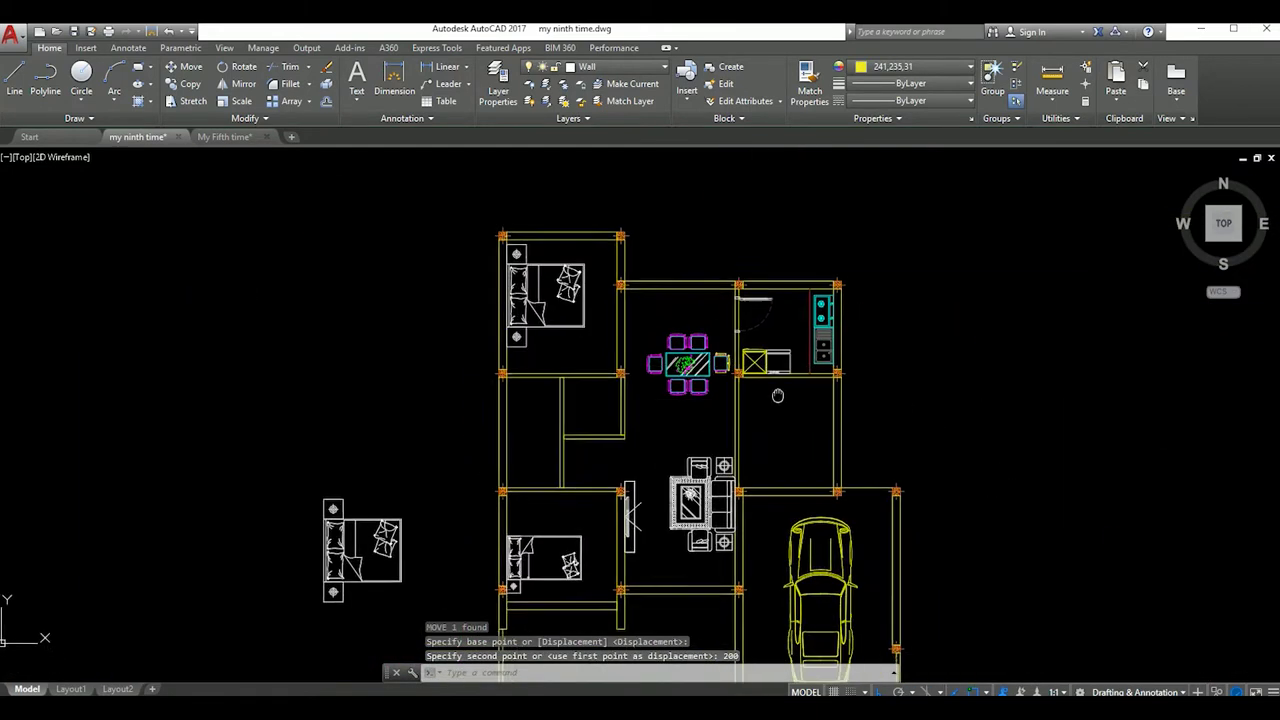
{"action": "key", "text": "Return"}
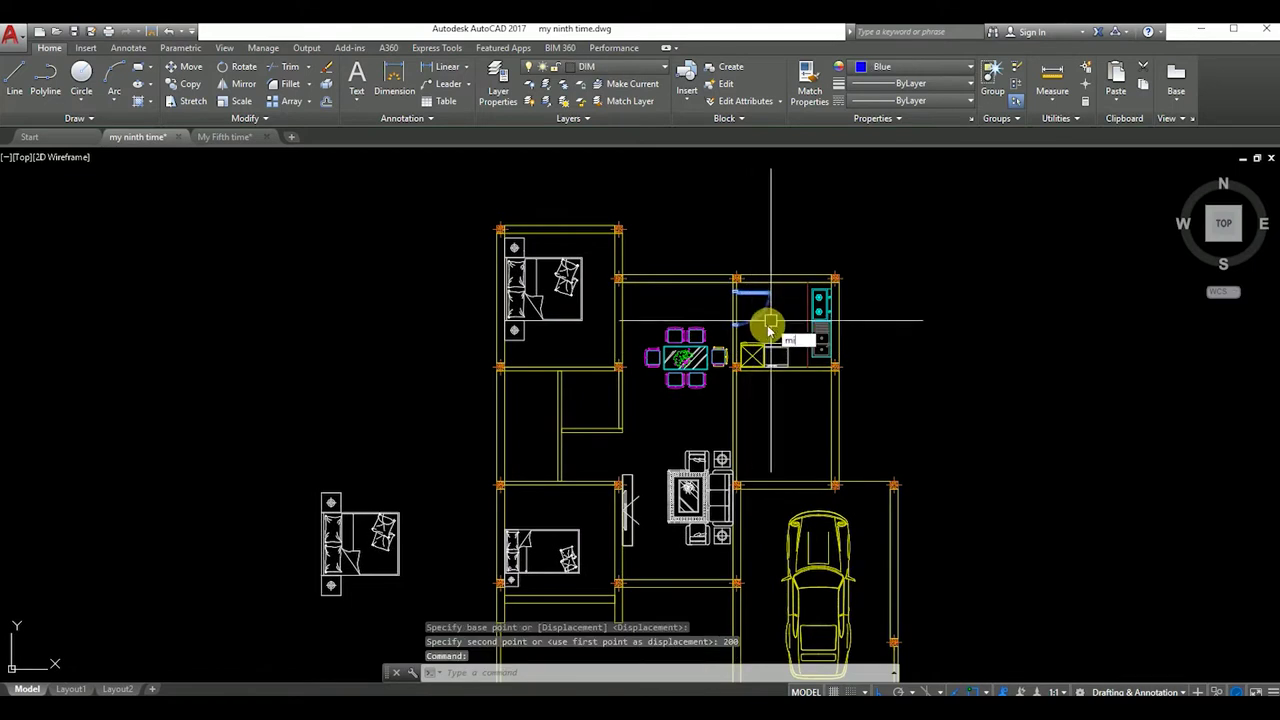
Mirror the door keeping the original, then flip the copy with Erase source = Yes
{"action": "key", "text": "Return"}
{"action": "left_click", "coordinate": [709, 320]}
{"action": "left_click", "coordinate": [718, 262]}
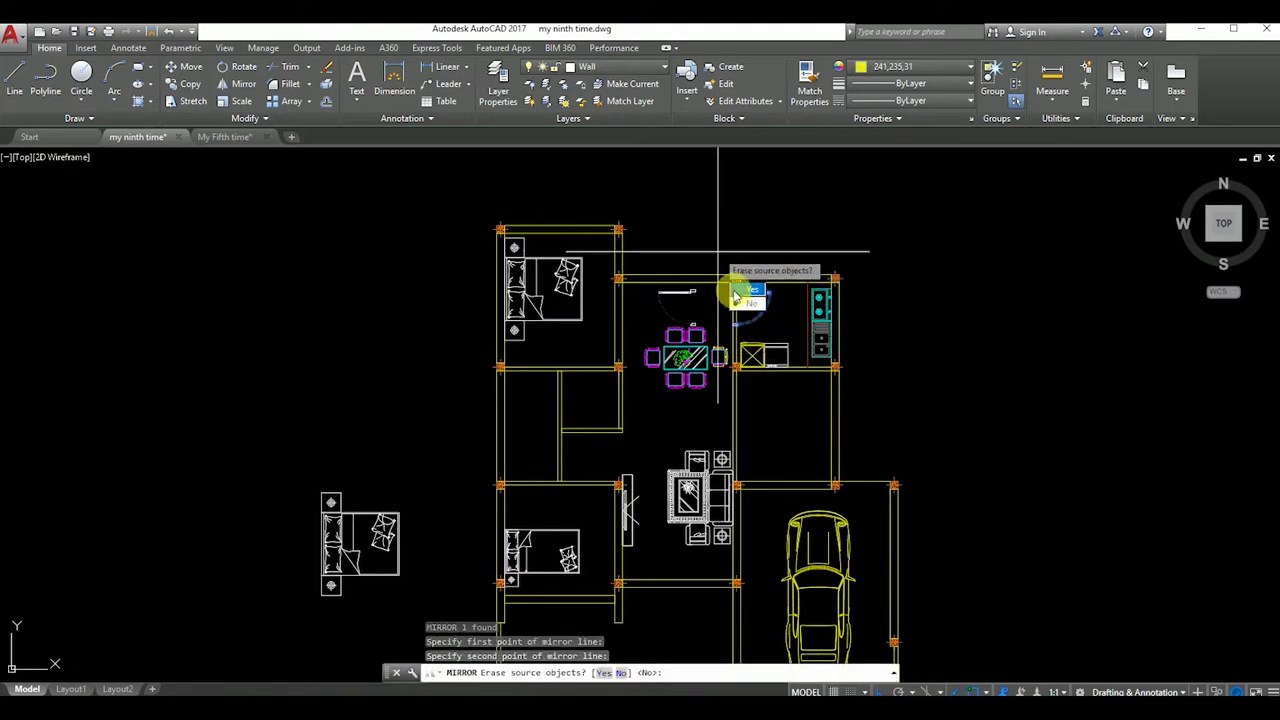
{"action": "left_click", "coordinate": [750, 302]}
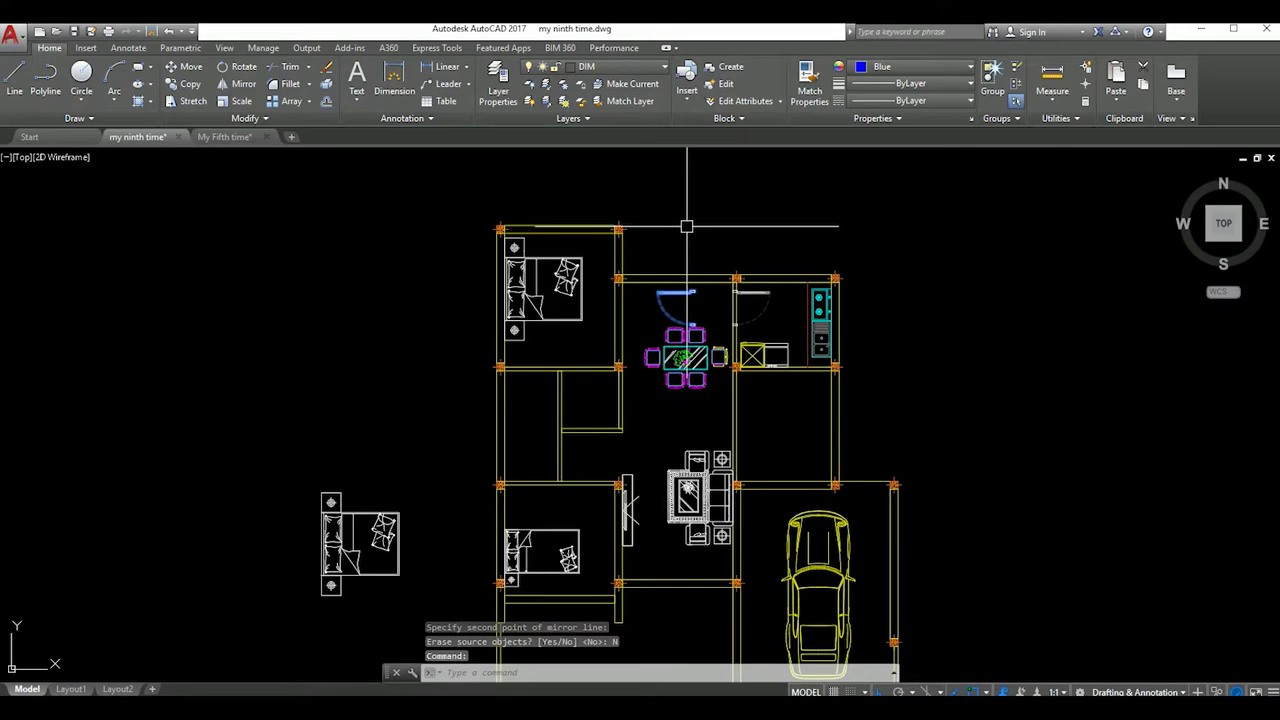
{"action": "type", "text": "mi"}
{"action": "key", "text": "Return"}
{"action": "left_click", "coordinate": [651, 313]}
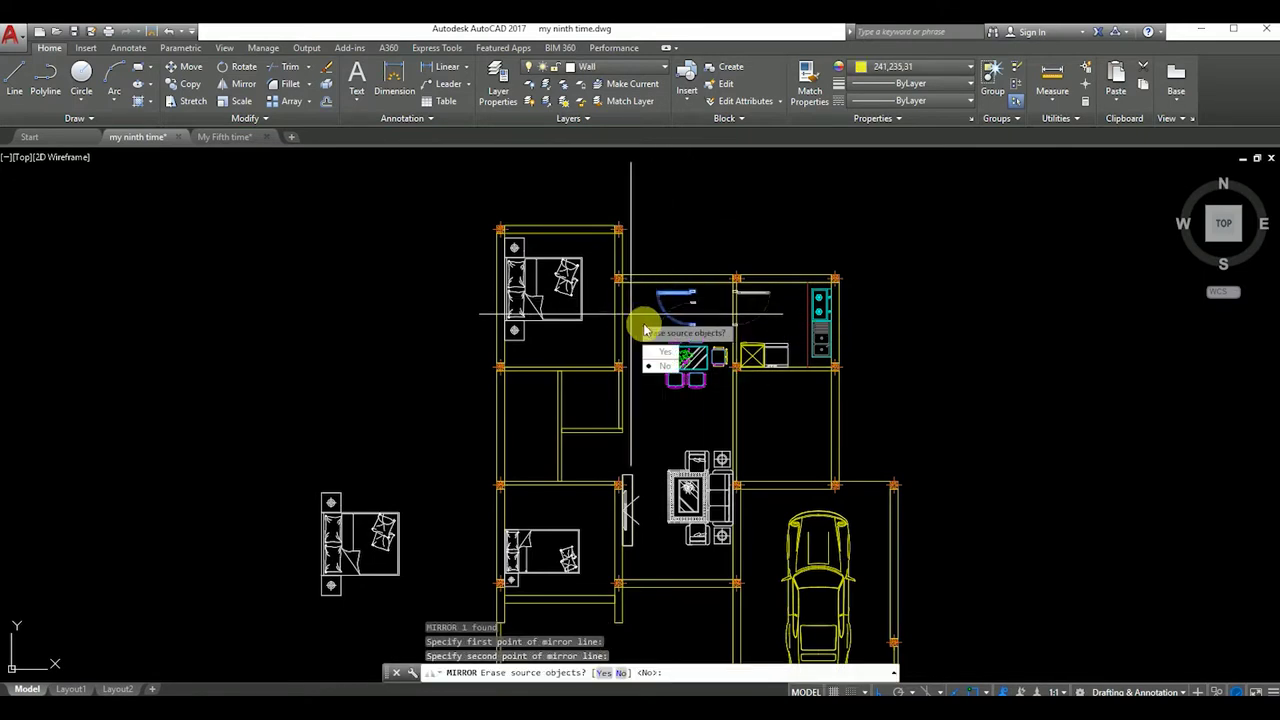
{"action": "left_click", "coordinate": [660, 356]}
Move the door toward the bathroom's upper wall opening
{"action": "type", "text": "m"}
{"action": "key", "text": "Return"}
{"action": "scroll", "coordinate": [699, 353], "scroll_direction": "up", "scroll_amount": 5}
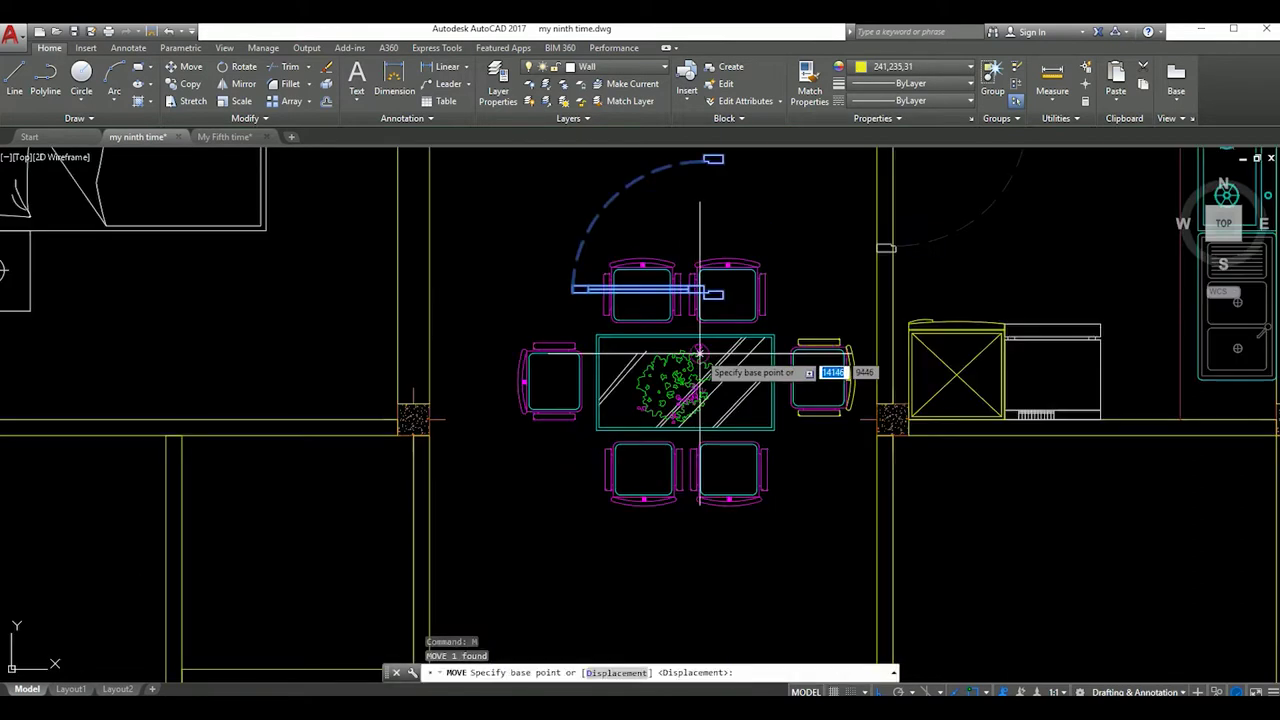
{"action": "left_click", "coordinate": [722, 296]}
{"action": "middle_click_drag", "start_coordinate": [722, 296], "coordinate": [758, 293]}
{"action": "scroll", "coordinate": [486, 337], "scroll_direction": "down", "scroll_amount": 5}
{"action": "scroll", "coordinate": [571, 348], "scroll_direction": "up", "scroll_amount": 5}
{"action": "scroll", "coordinate": [571, 348], "scroll_direction": "down", "scroll_amount": 5}
{"action": "scroll", "coordinate": [575, 357], "scroll_direction": "up", "scroll_amount": 4}
{"action": "left_click", "coordinate": [575, 357]}
{"action": "scroll", "coordinate": [575, 357], "scroll_direction": "down", "scroll_amount": 4}
{"action": "scroll", "coordinate": [808, 409], "scroll_direction": "down", "scroll_amount": 2}
{"action": "scroll", "coordinate": [817, 351], "scroll_direction": "up", "scroll_amount": 6}
Reposition the door beside the bathroom wall
{"action": "left_click", "coordinate": [817, 351]}
{"action": "key", "text": "Return"}
{"action": "left_click", "coordinate": [843, 363]}
{"action": "scroll", "coordinate": [700, 326], "scroll_direction": "down", "scroll_amount": 3}
{"action": "scroll", "coordinate": [471, 323], "scroll_direction": "up", "scroll_amount": 2}
{"action": "scroll", "coordinate": [480, 340], "scroll_direction": "up", "scroll_amount": 2}
{"action": "scroll", "coordinate": [493, 362], "scroll_direction": "up", "scroll_amount": 1}
{"action": "left_click", "coordinate": [491, 363]}
Mirror the door to flip its swing, replacing the original
{"action": "left_click", "coordinate": [486, 364]}
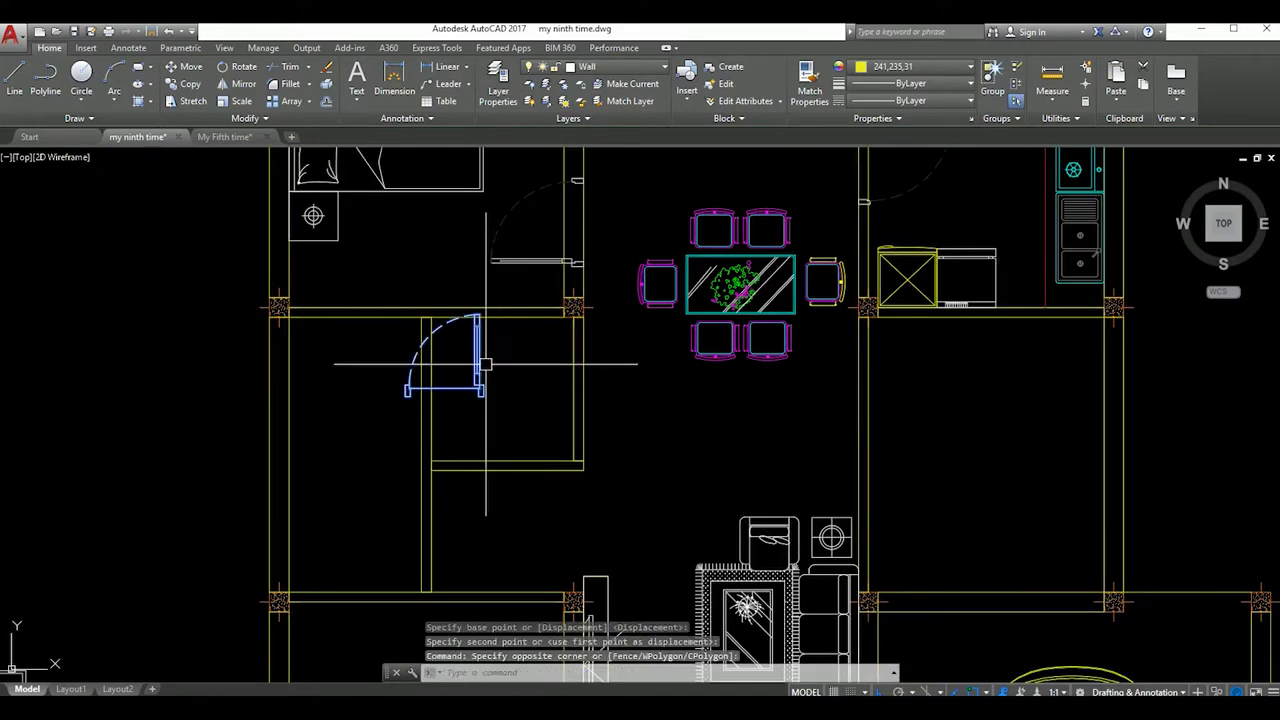
{"action": "type", "text": "mi"}
{"action": "key", "text": "Return"}
{"action": "left_click", "coordinate": [506, 355]}
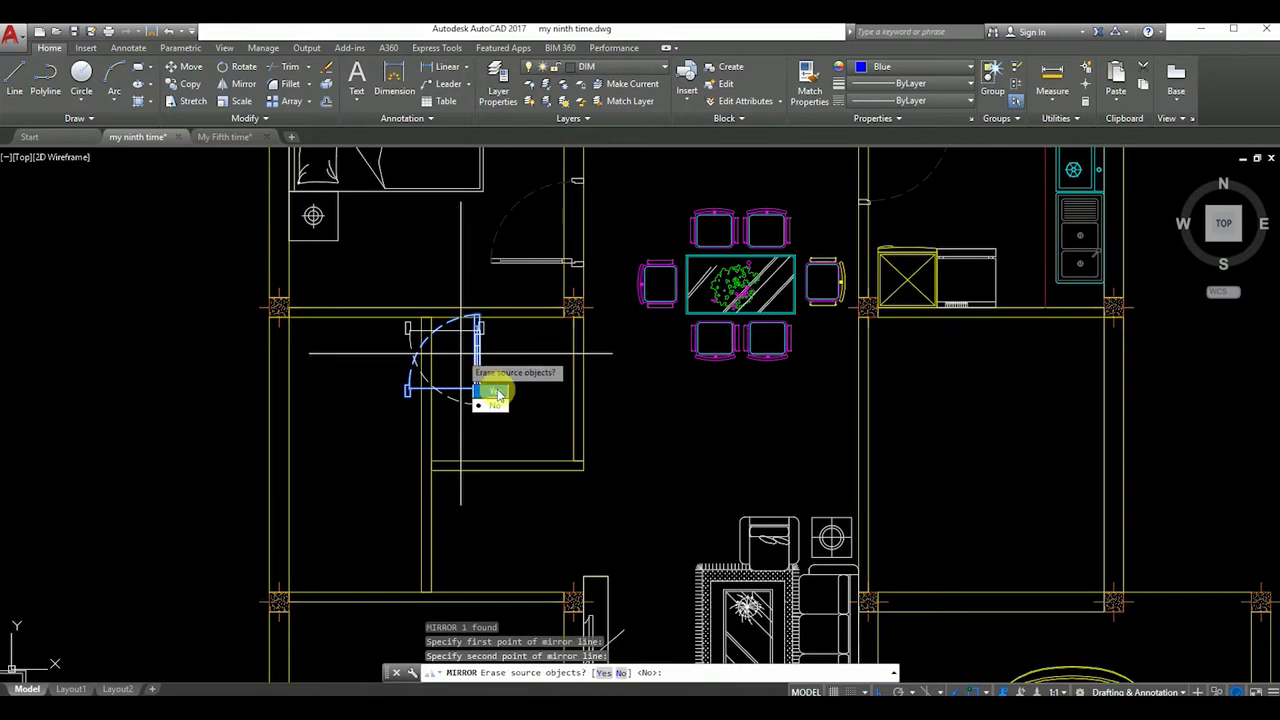
{"action": "left_click", "coordinate": [498, 395]}
Move the flipped door to the bathroom opening
{"action": "type", "text": "m"}
{"action": "key", "text": "Return"}
{"action": "scroll", "coordinate": [500, 330], "scroll_direction": "up", "scroll_amount": 3}
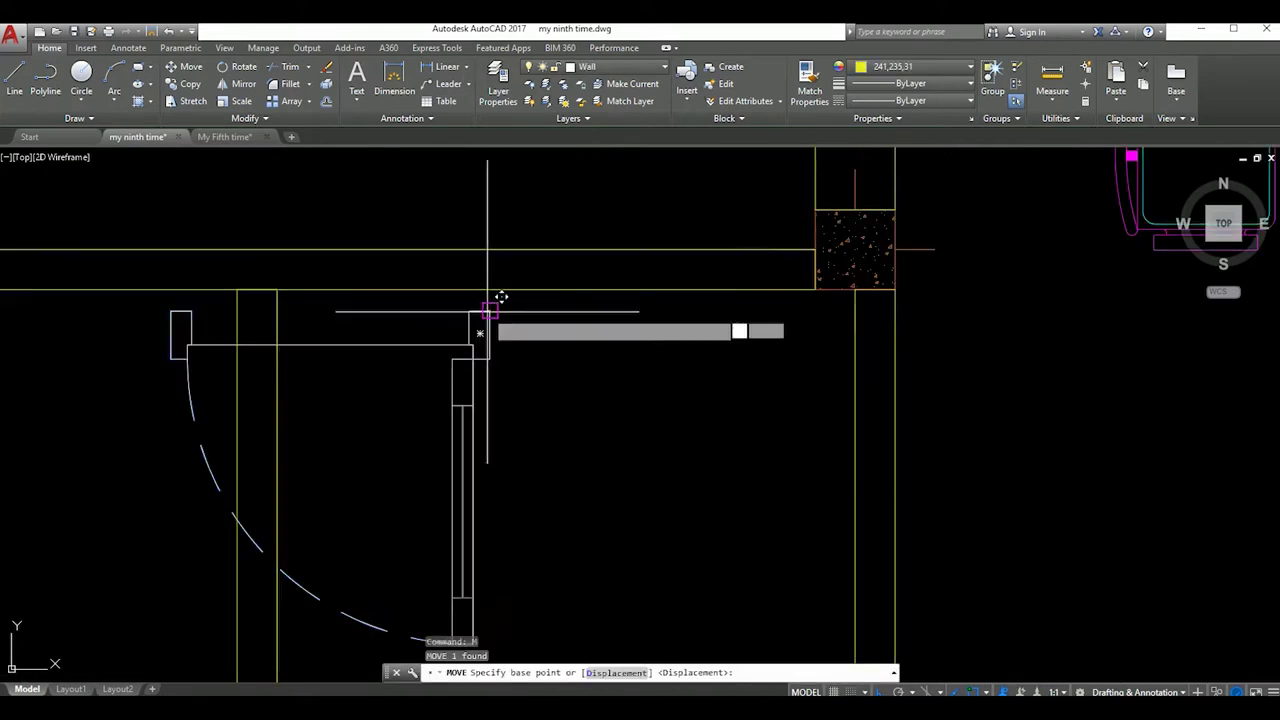
{"action": "scroll", "coordinate": [488, 311], "scroll_direction": "down", "scroll_amount": 3}
{"action": "left_click", "coordinate": [709, 294]}
{"action": "left_click", "coordinate": [651, 394]}
{"action": "scroll", "coordinate": [651, 394], "scroll_direction": "down", "scroll_amount": 2}
Shift the door 200 units into place in the bathroom wall
{"action": "left_click", "coordinate": [651, 377]}
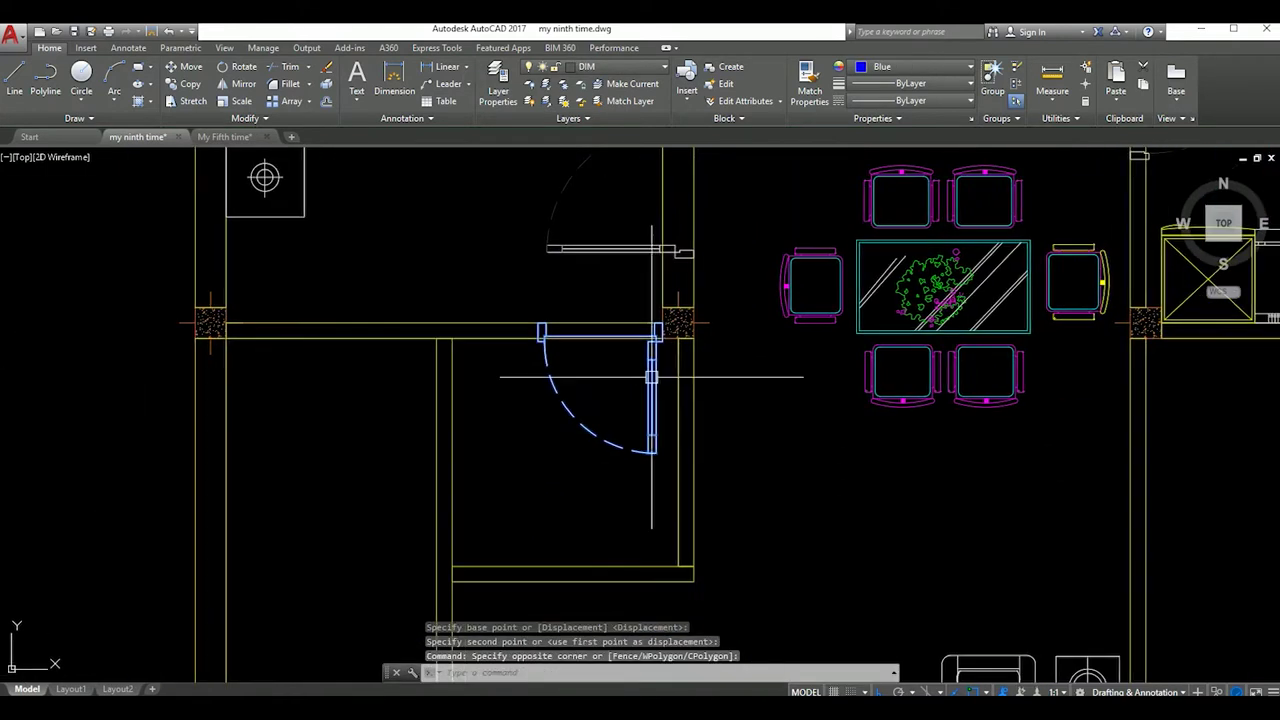
{"action": "type", "text": "m"}
{"action": "key", "text": "Return"}
{"action": "left_click", "coordinate": [781, 441]}
{"action": "type", "text": "200"}
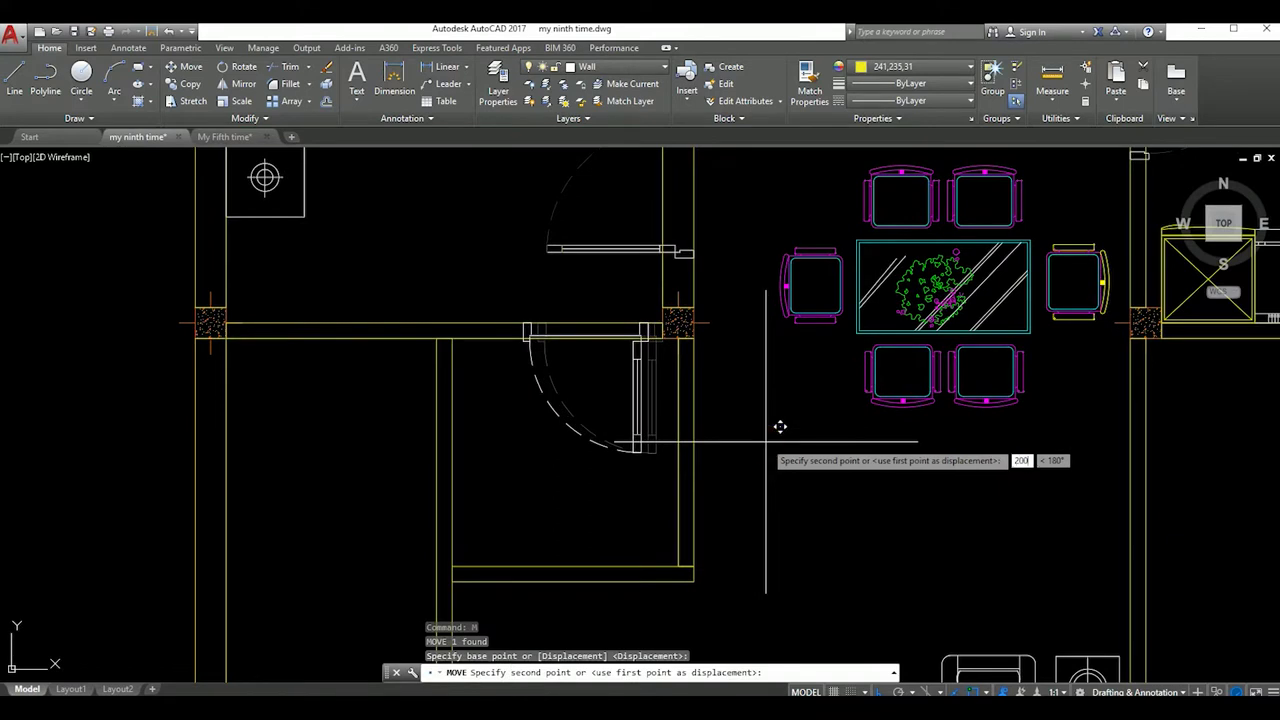
{"action": "key", "text": "Return"}
{"action": "scroll", "coordinate": [655, 430], "scroll_direction": "down", "scroll_amount": 2}
{"action": "scroll", "coordinate": [650, 432], "scroll_direction": "down", "scroll_amount": 3}
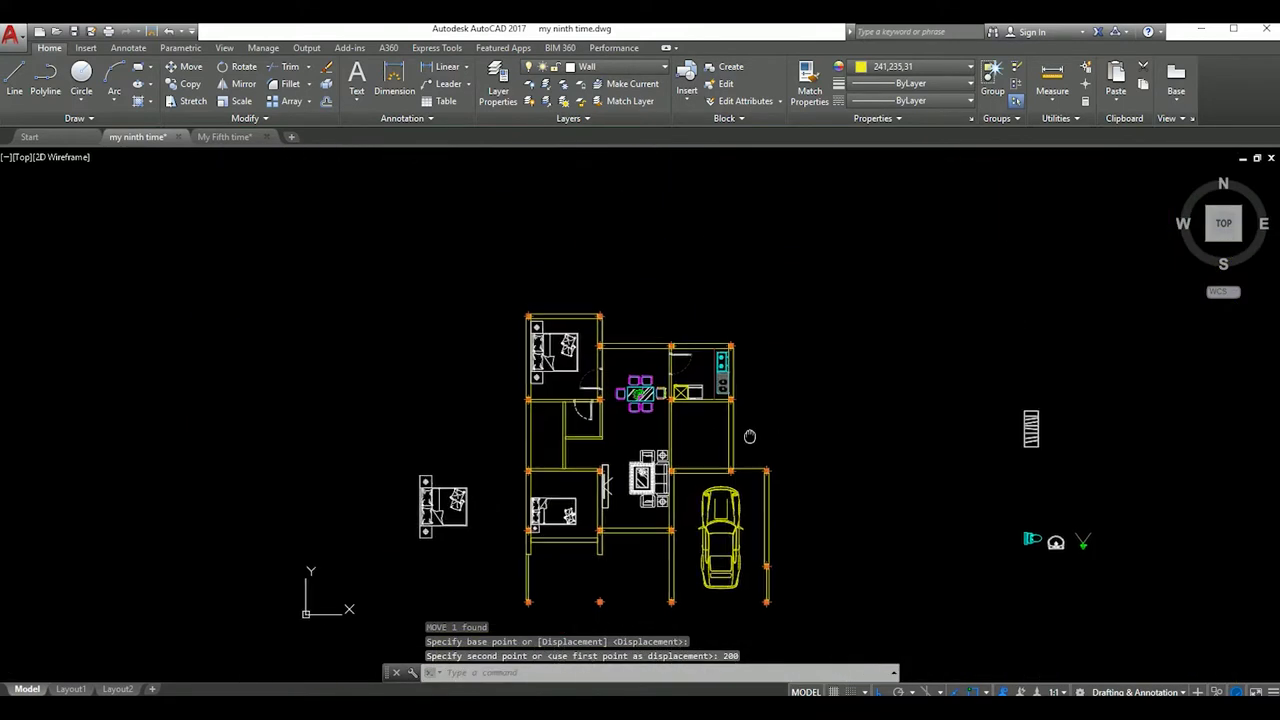
{"action": "left_click", "coordinate": [856, 491]}
Move the five bathroom fixtures into the small bathroom
{"action": "left_click", "coordinate": [990, 565]}
{"action": "type", "text": "m"}
{"action": "key", "text": "Return"}
{"action": "scroll", "coordinate": [994, 560], "scroll_direction": "up", "scroll_amount": 2}
{"action": "left_click", "coordinate": [871, 523]}
{"action": "scroll", "coordinate": [776, 483], "scroll_direction": "down", "scroll_amount": 2}
{"action": "middle_click_drag", "start_coordinate": [776, 483], "coordinate": [865, 493]}
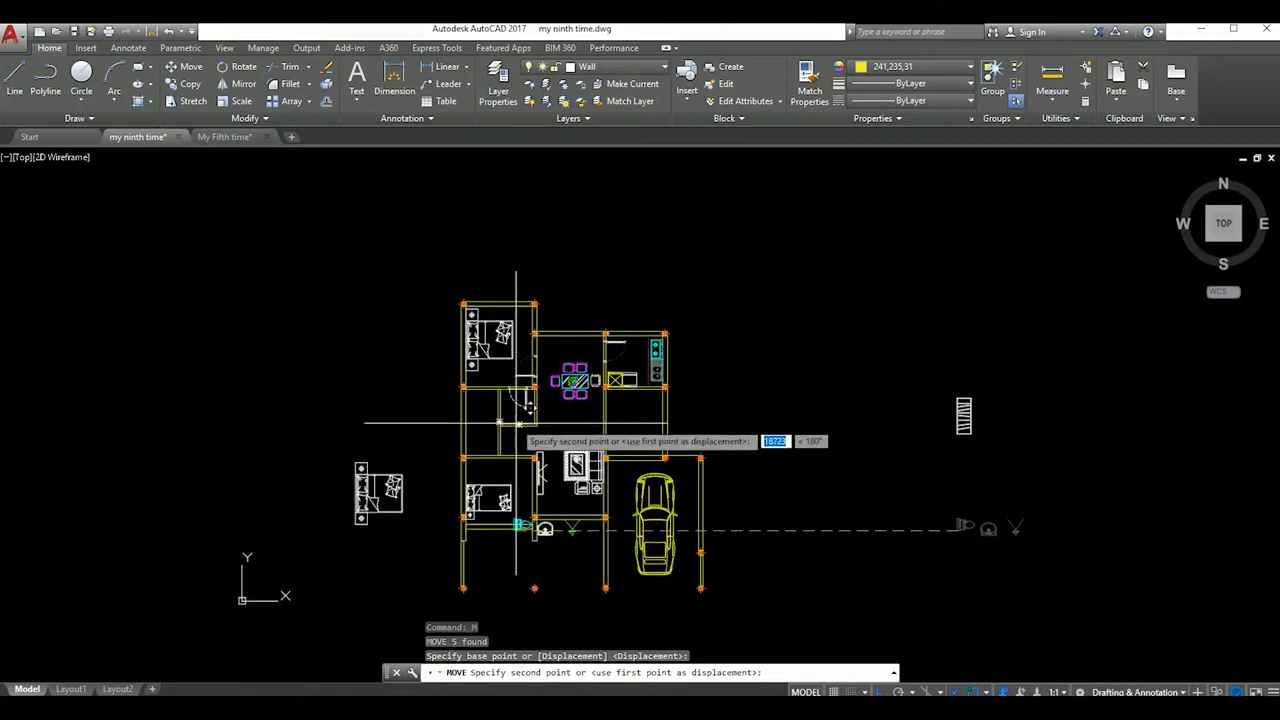
{"action": "scroll", "coordinate": [505, 430], "scroll_direction": "up", "scroll_amount": 5}
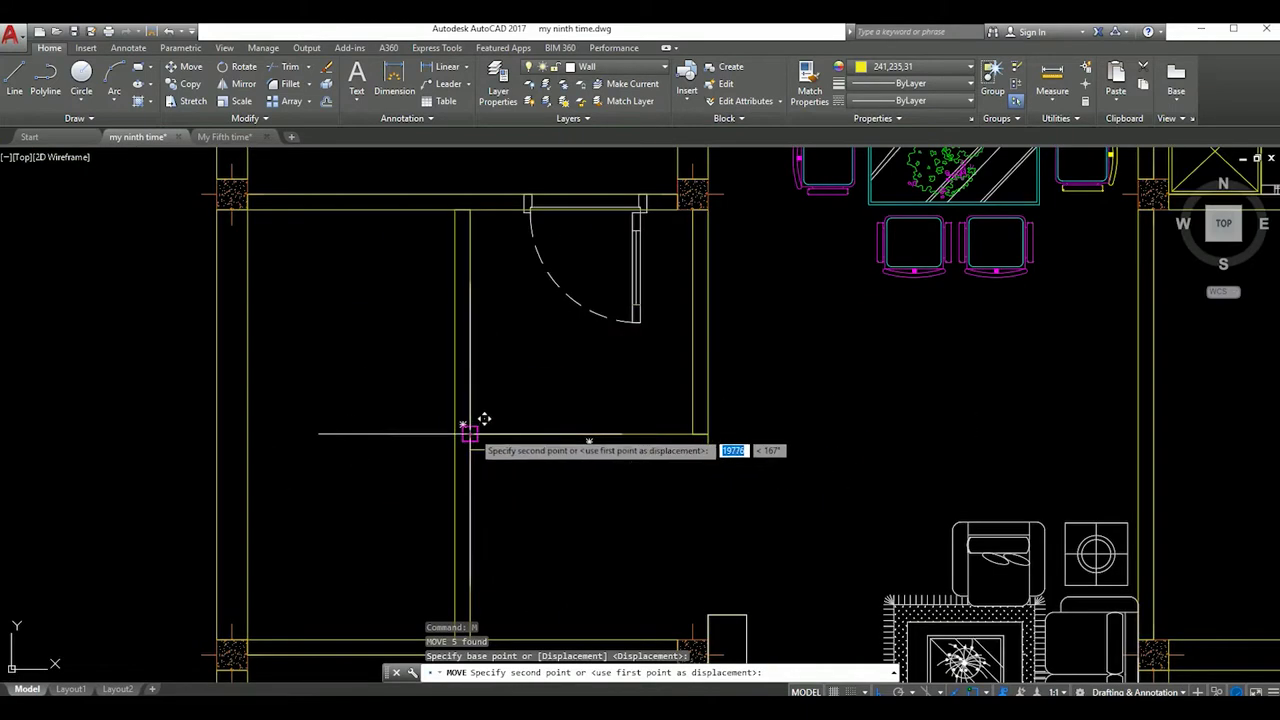
{"action": "left_click", "coordinate": [470, 432]}
Try selecting the toilet and sink, then clear the selection
{"action": "scroll", "coordinate": [470, 432], "scroll_direction": "down", "scroll_amount": 3}
{"action": "scroll", "coordinate": [539, 462], "scroll_direction": "up", "scroll_amount": 1}
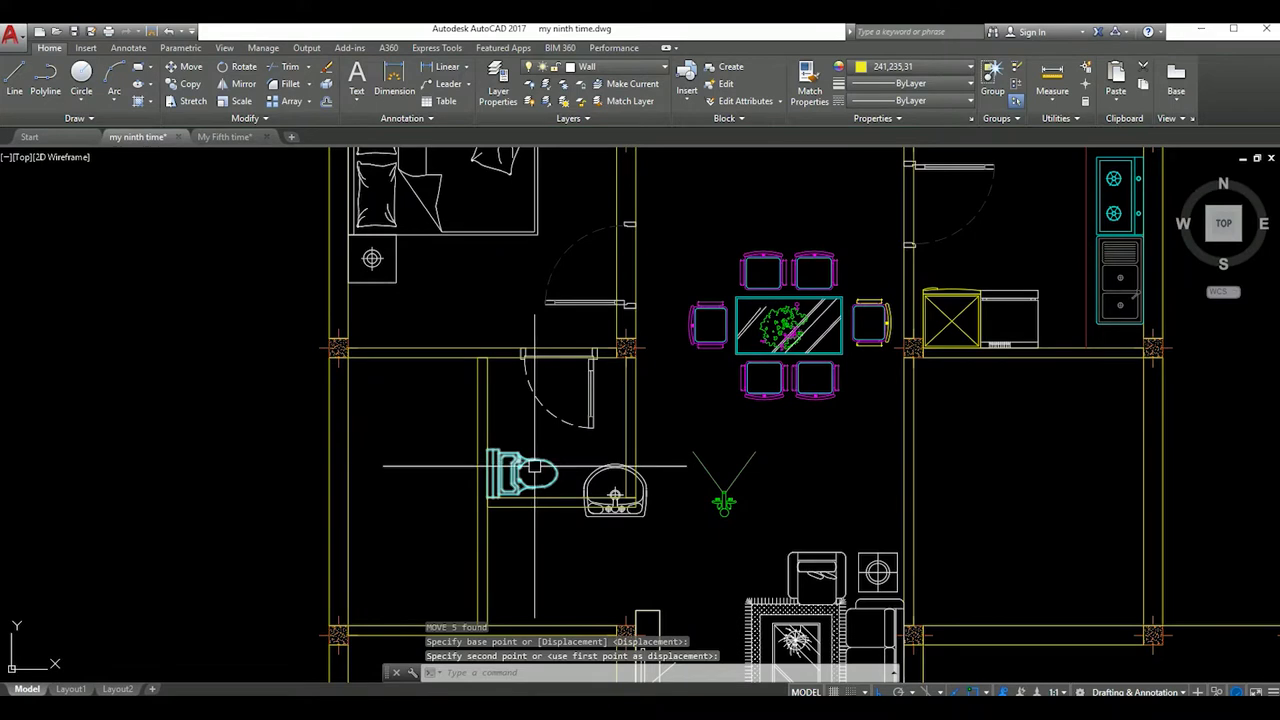
{"action": "scroll", "coordinate": [535, 465], "scroll_direction": "up", "scroll_amount": 4}
{"action": "left_click_drag", "start_coordinate": [586, 491], "coordinate": [500, 480]}
{"action": "scroll", "coordinate": [560, 495], "scroll_direction": "down", "scroll_amount": 5}
{"action": "scroll", "coordinate": [581, 497], "scroll_direction": "up", "scroll_amount": 3}
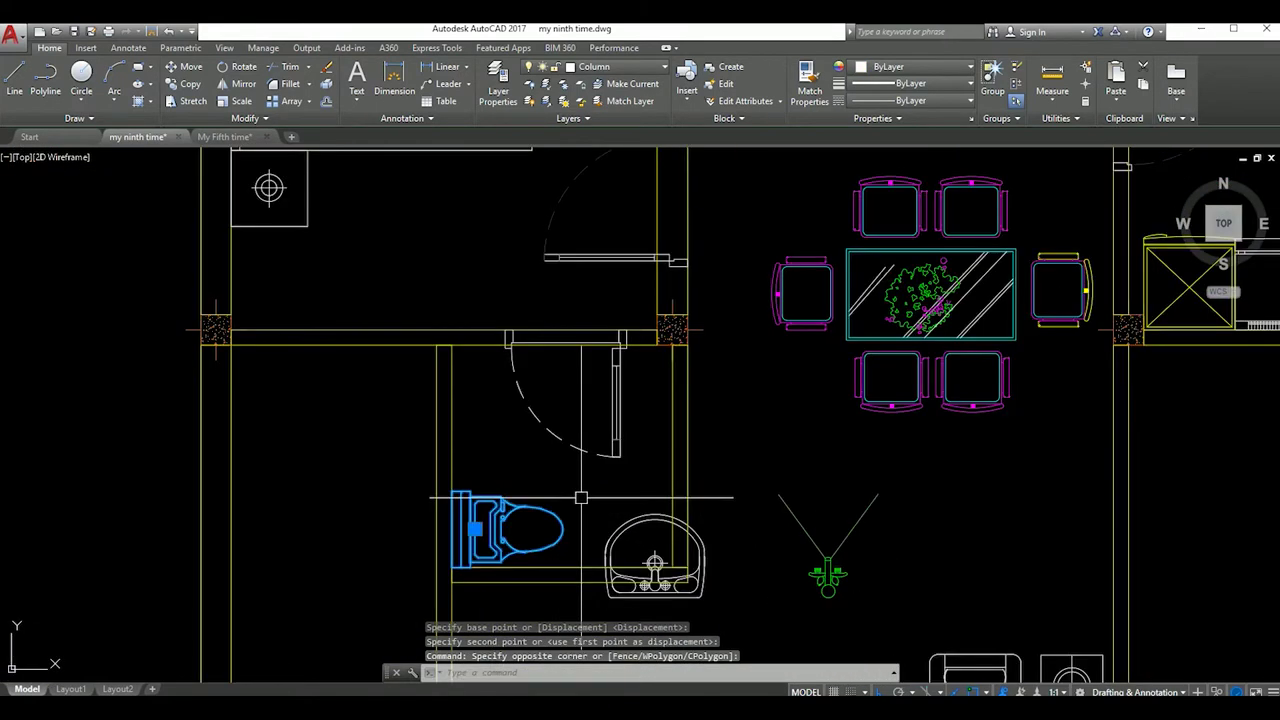
{"action": "scroll", "coordinate": [540, 480], "scroll_direction": "down", "scroll_amount": 4}
{"action": "middle_click_drag", "start_coordinate": [525, 470], "coordinate": [627, 468]}
{"action": "scroll", "coordinate": [508, 474], "scroll_direction": "up", "scroll_amount": 2}
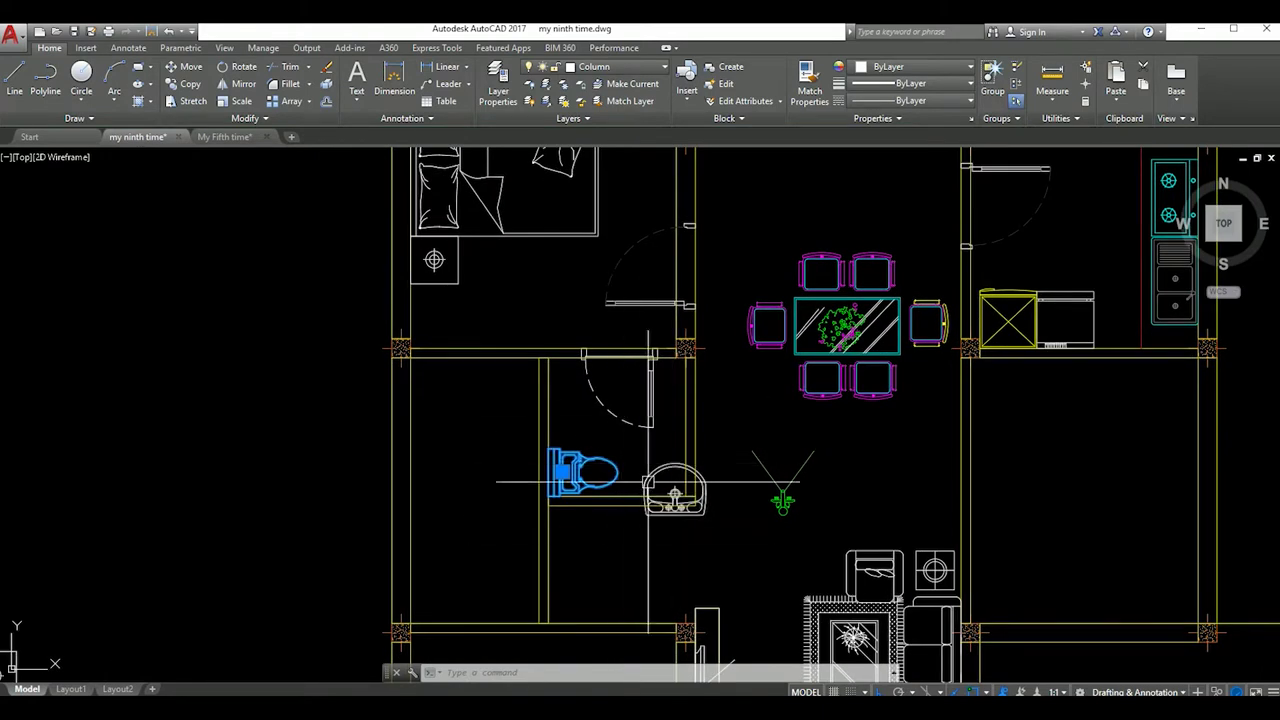
{"action": "key", "text": "Escape"}
{"action": "left_click", "coordinate": [620, 493]}
{"action": "middle_click_drag", "start_coordinate": [620, 493], "coordinate": [593, 428]}
{"action": "key", "text": "Escape"}
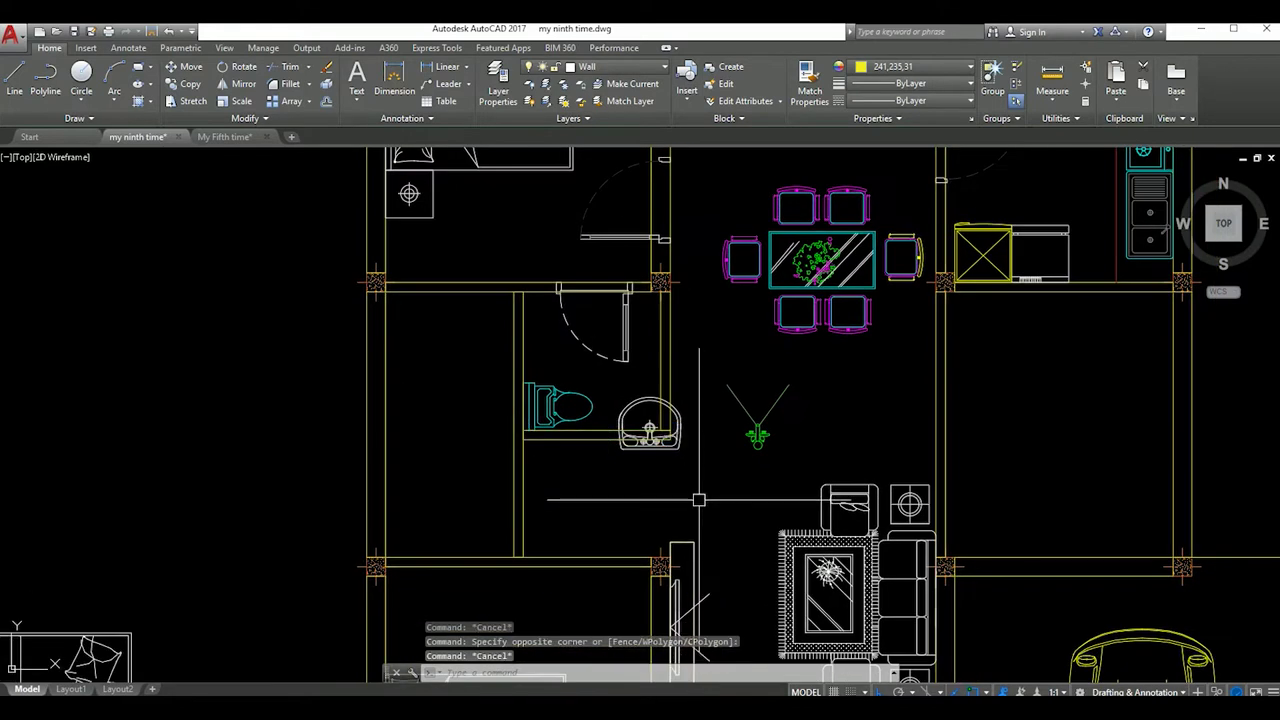
Start a line, then a move of the bathroom partition wall, and cancel both
{"action": "type", "text": "l"}
{"action": "key", "text": "Return"}
{"action": "left_click", "coordinate": [660, 567]}
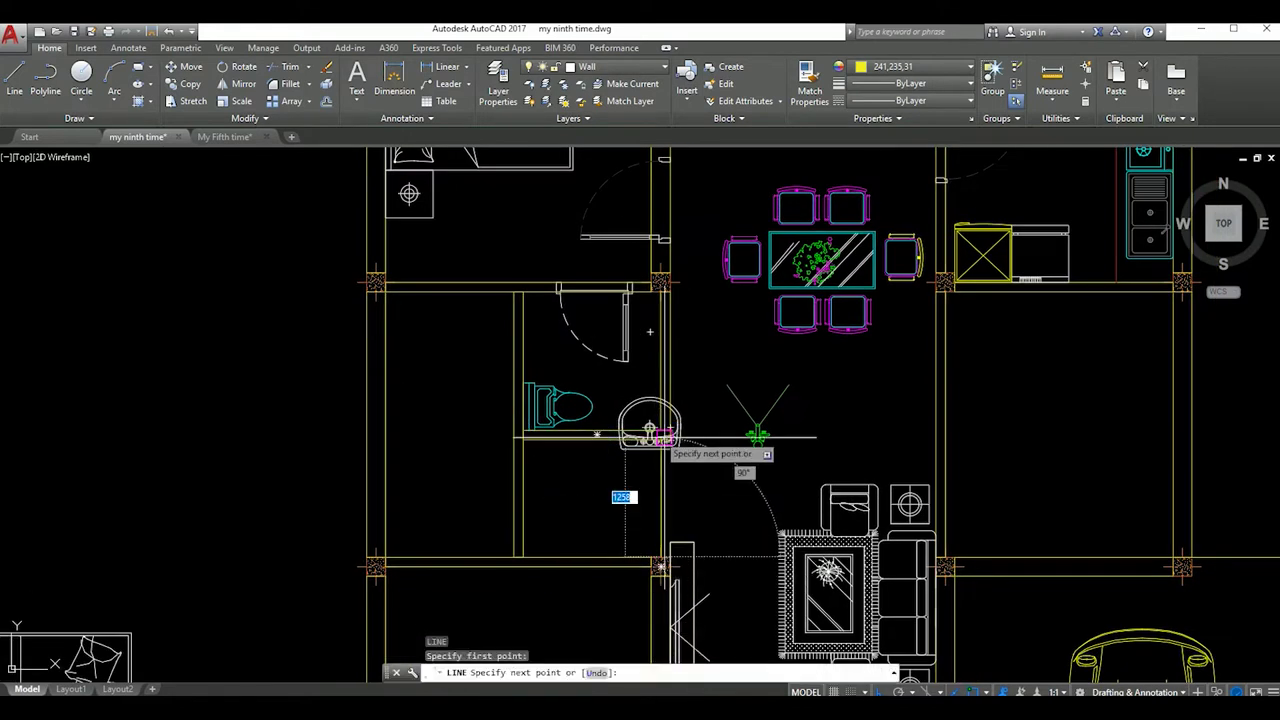
{"action": "key", "text": "Escape"}
{"action": "left_click", "coordinate": [740, 437]}
{"action": "left_click", "coordinate": [528, 448]}
{"action": "type", "text": "m"}
{"action": "key", "text": "Return"}
{"action": "left_click", "coordinate": [716, 463]}
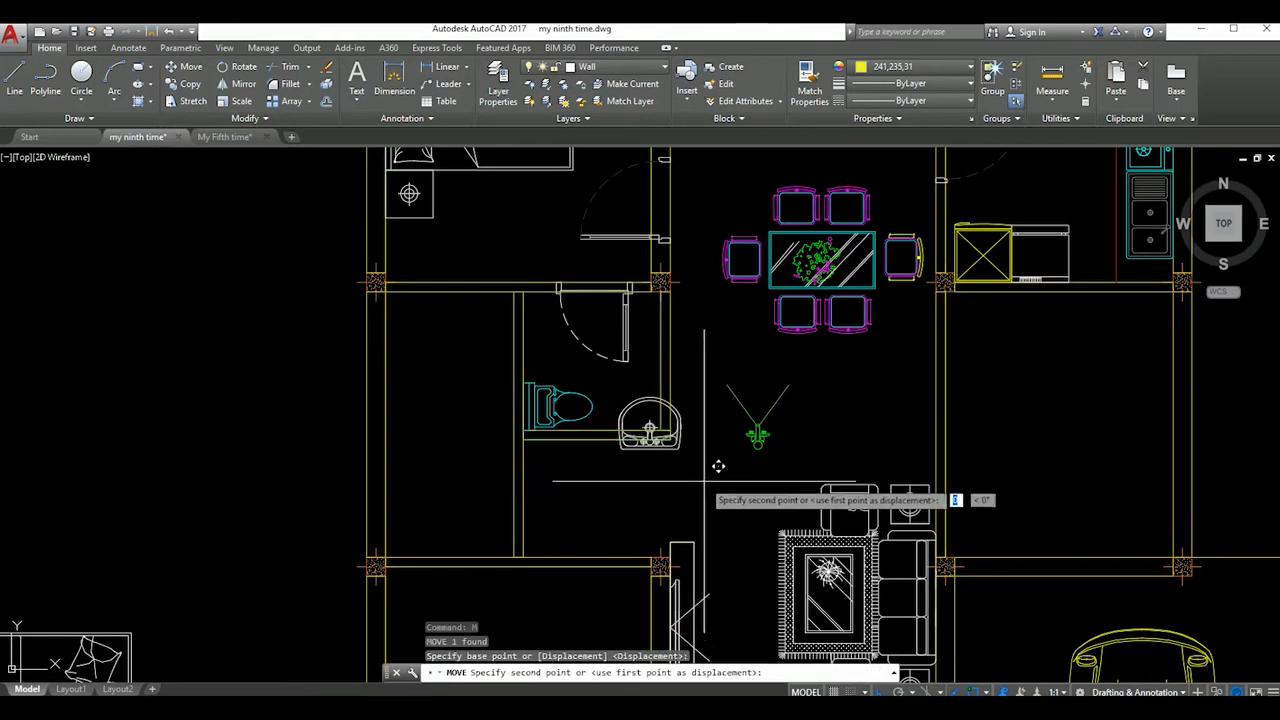
{"action": "key", "text": "Escape"}
{"action": "key", "text": "Escape"}
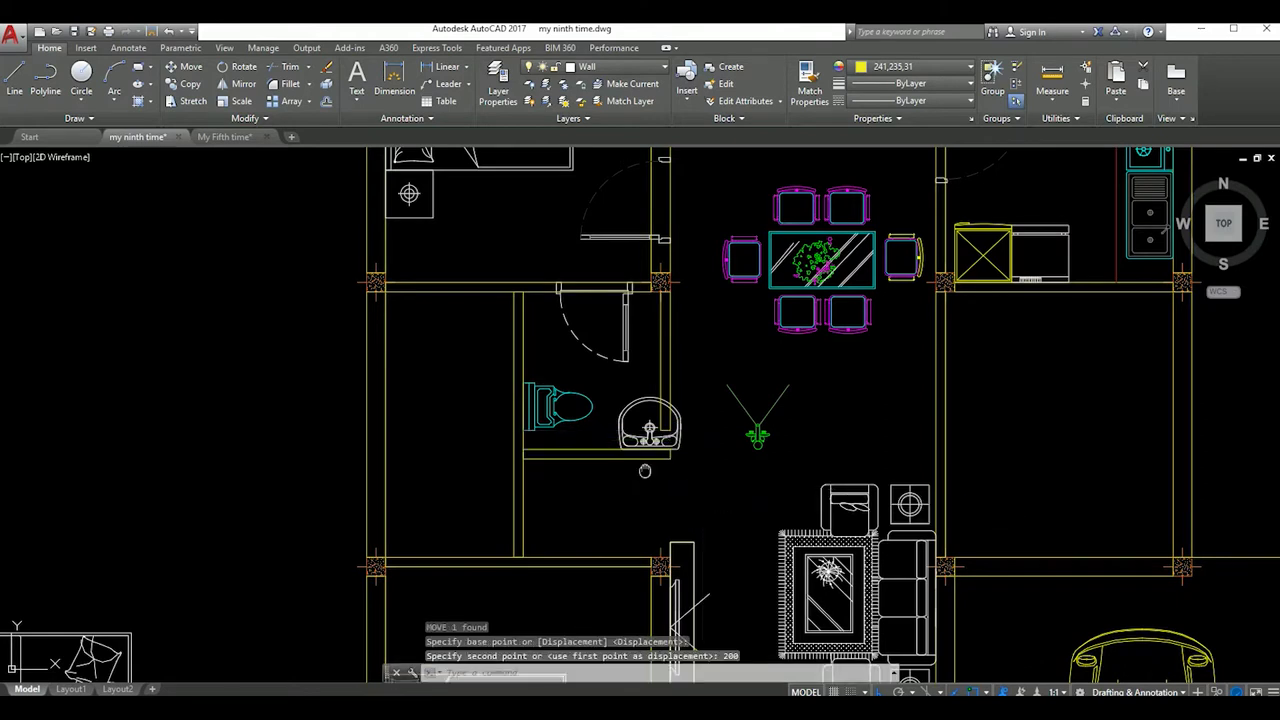
{"action": "scroll", "coordinate": [660, 440], "scroll_direction": "down", "scroll_amount": 2}
{"action": "scroll", "coordinate": [660, 440], "scroll_direction": "up", "scroll_amount": 3}
{"action": "scroll", "coordinate": [665, 435], "scroll_direction": "up", "scroll_amount": 3}
Move the toilet higher up against the bathroom wall
{"action": "left_click", "coordinate": [662, 452]}
{"action": "left_click", "coordinate": [650, 436]}
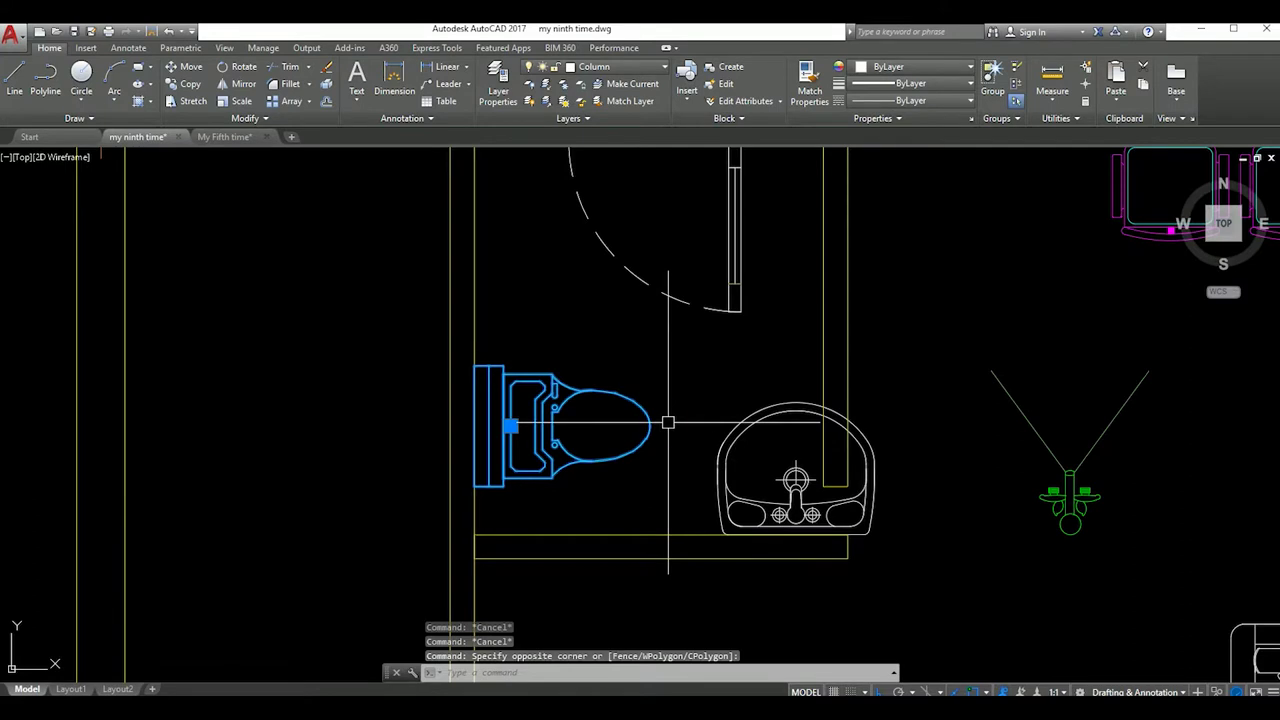
{"action": "type", "text": "m"}
{"action": "key", "text": "Return"}
{"action": "left_click", "coordinate": [473, 428]}
{"action": "left_click", "coordinate": [473, 345]}
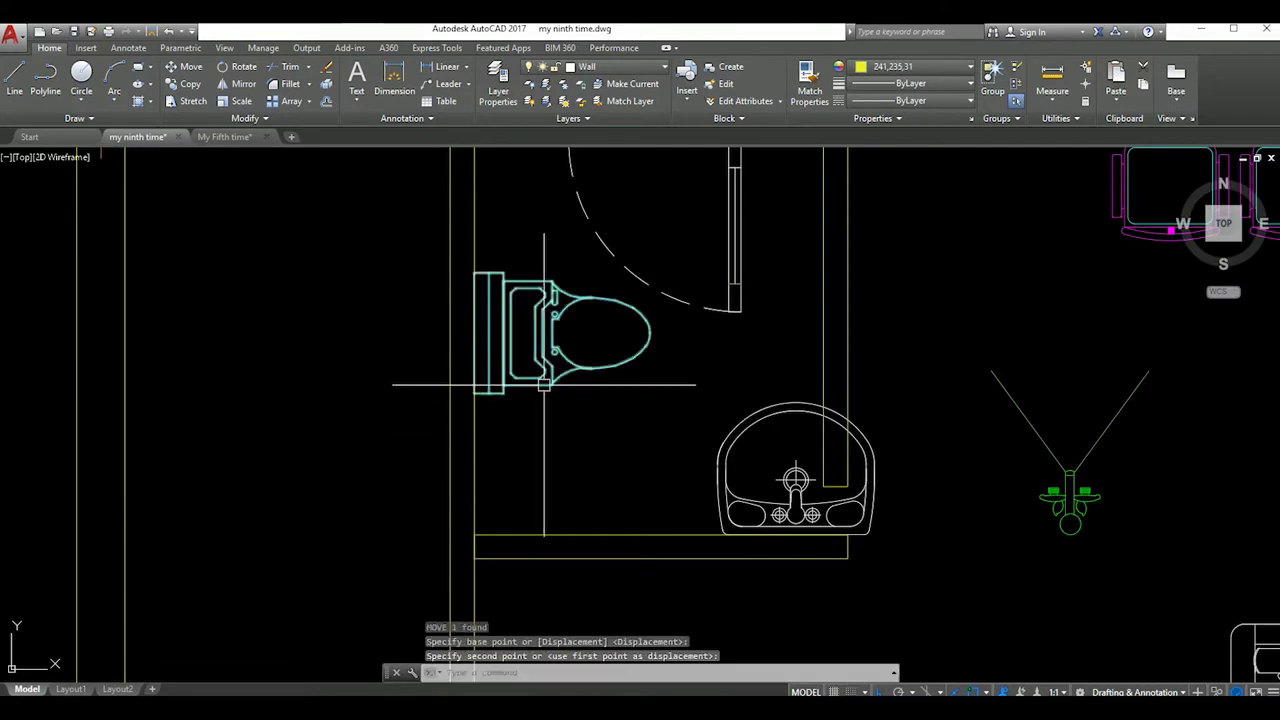
{"action": "scroll", "coordinate": [280, 415], "scroll_direction": "down", "scroll_amount": 2}
{"action": "type", "text": "s"}
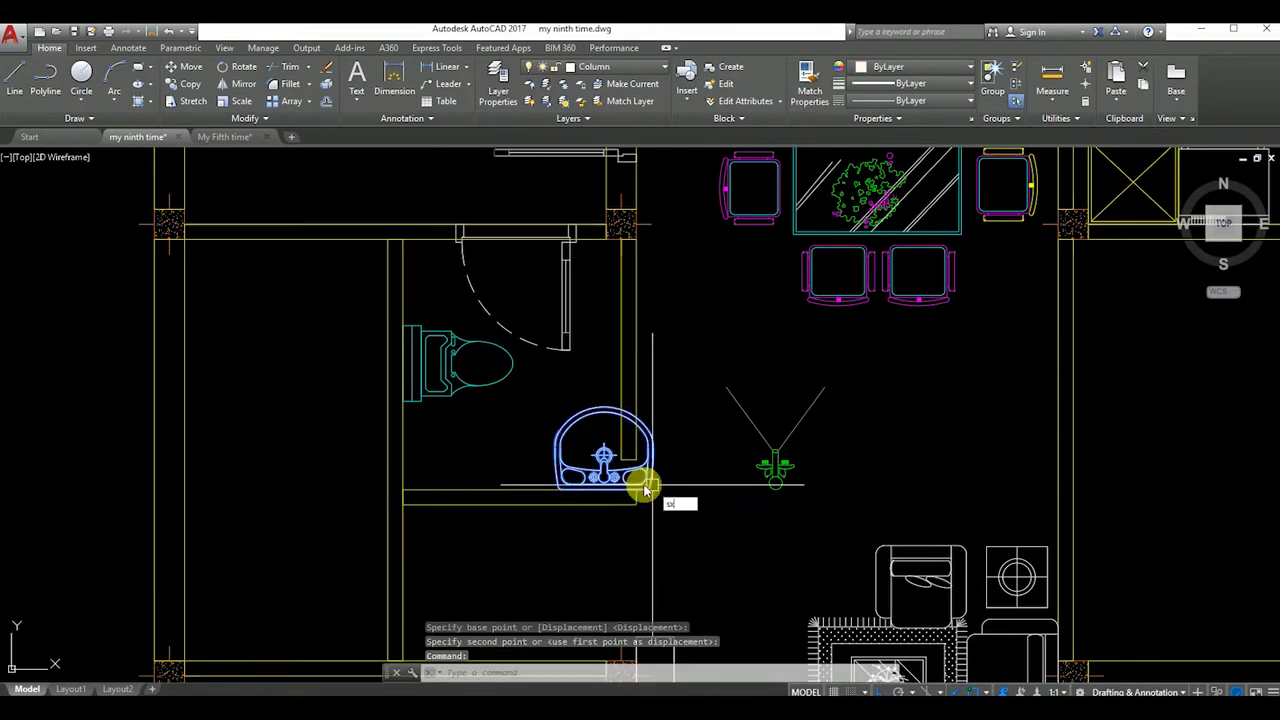
Scale the sink by reference to a new length of 500
{"action": "type", "text": "c"}
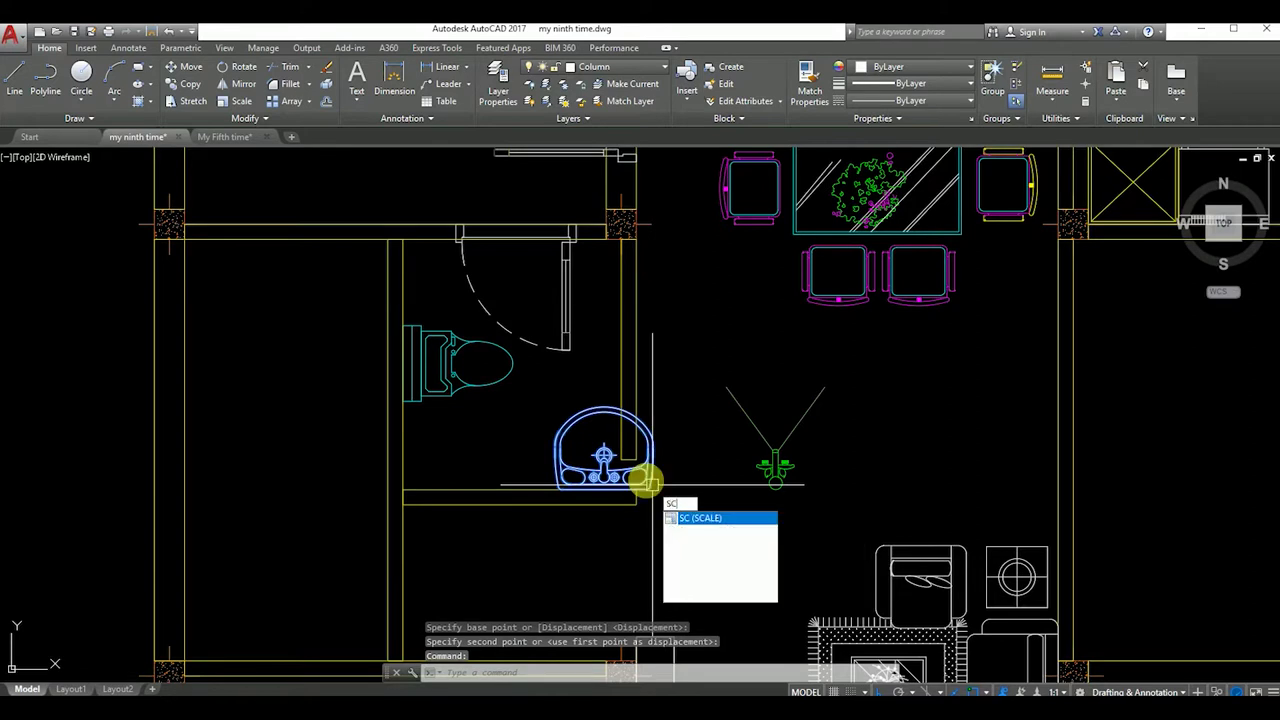
{"action": "key", "text": "Return"}
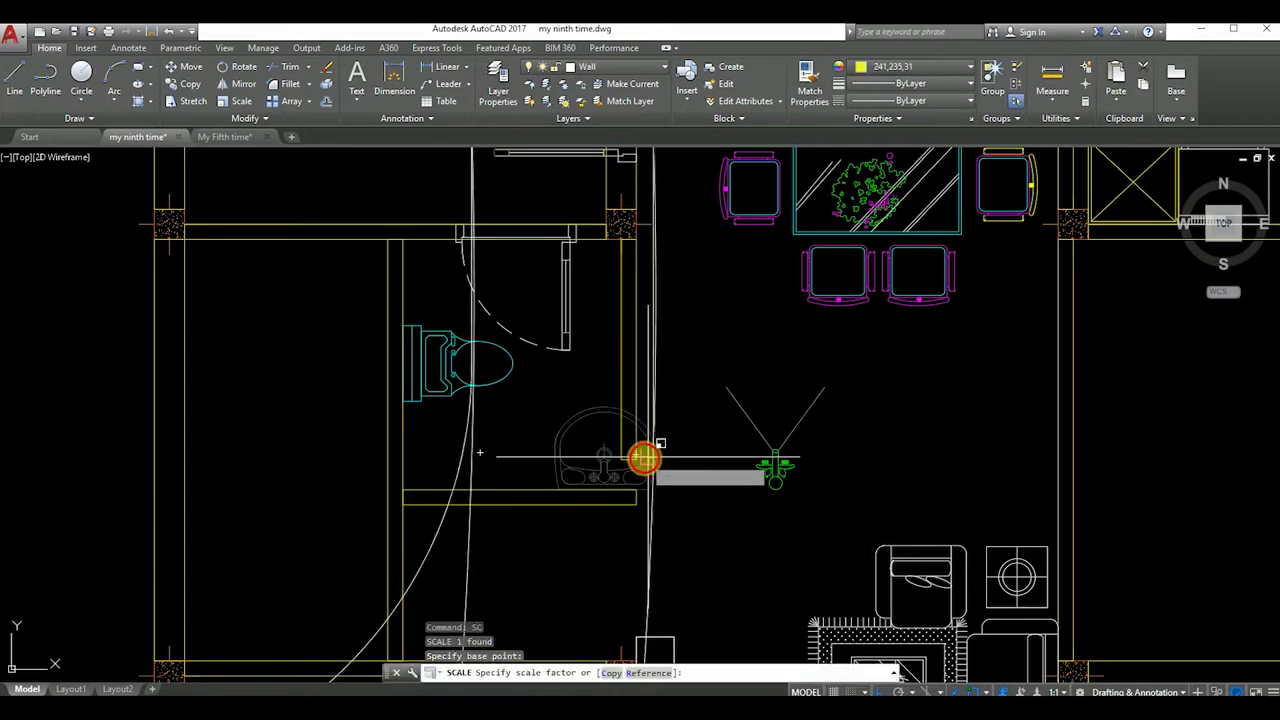
{"action": "type", "text": "r"}
{"action": "key", "text": "Return"}
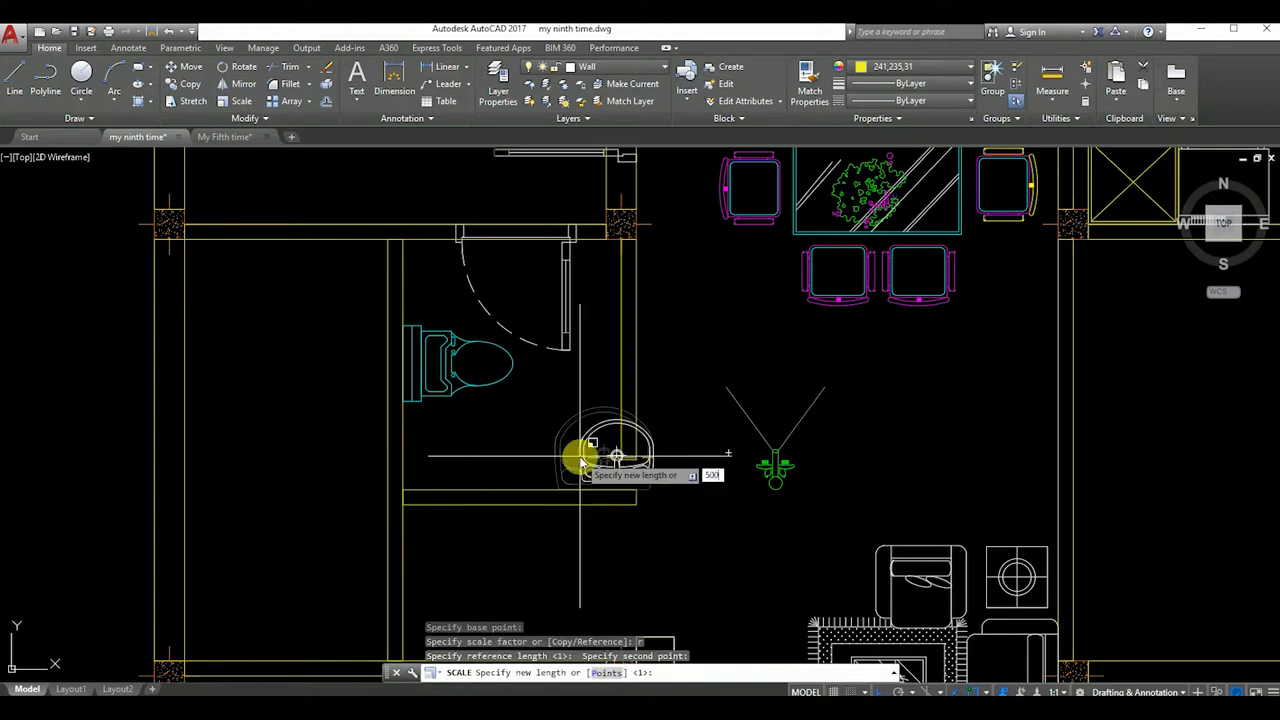
{"action": "key", "text": "Return"}
{"action": "scroll", "coordinate": [660, 465], "scroll_direction": "up", "scroll_amount": 3}
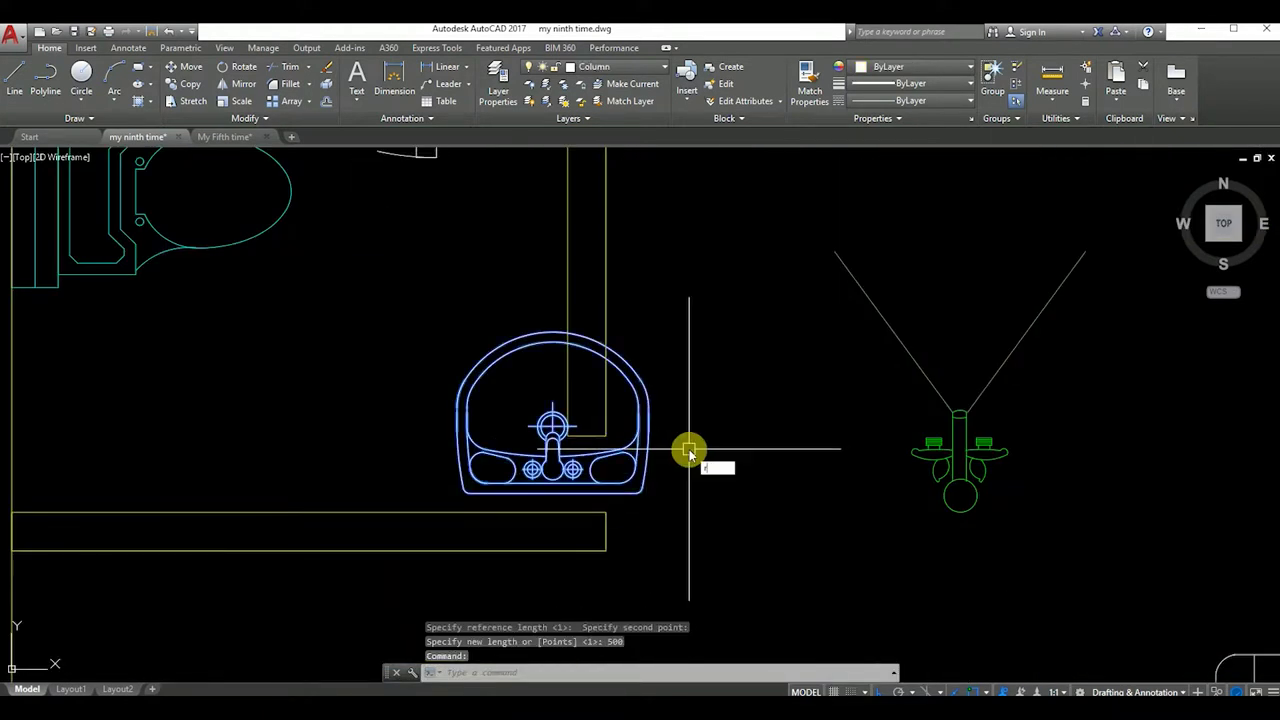
Rotate the sink a quarter turn about its corner
{"action": "type", "text": "o"}
{"action": "key", "text": "Return"}
{"action": "left_click", "coordinate": [688, 452]}
{"action": "left_click", "coordinate": [700, 360]}
Make a first attempt at moving the sink, then cancel it
{"action": "type", "text": "m"}
{"action": "key", "text": "Return"}
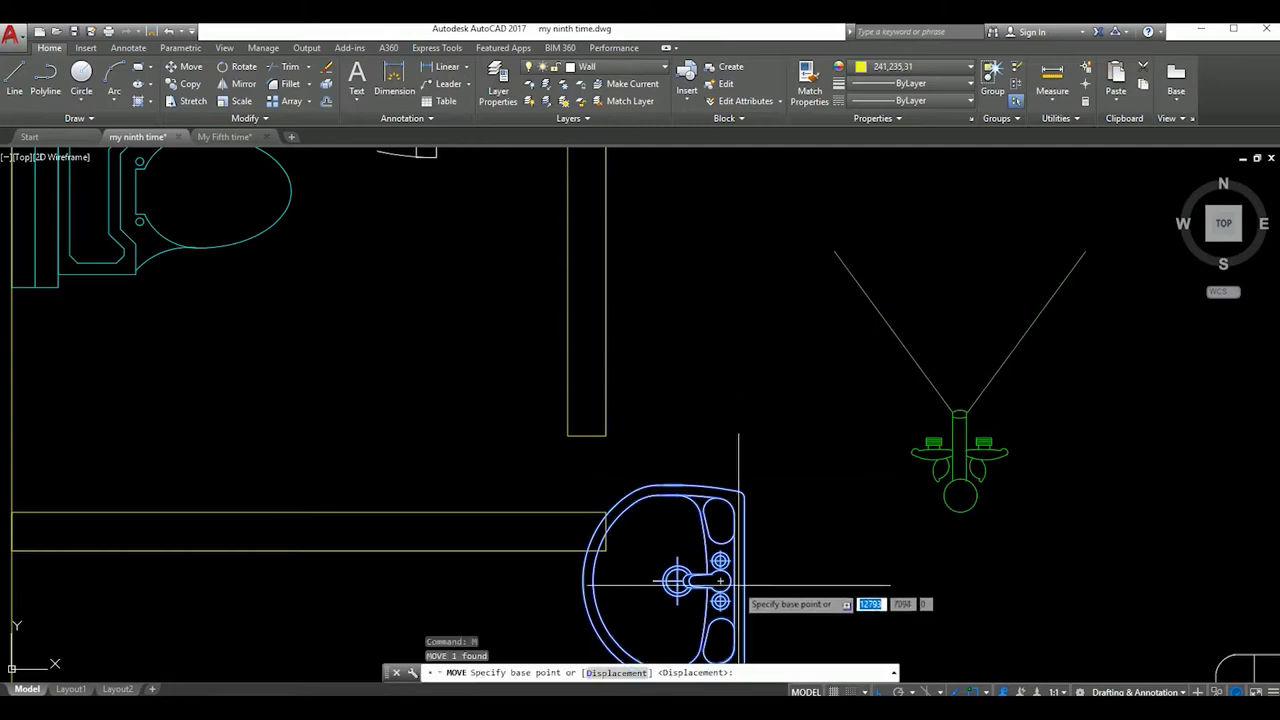
{"action": "left_click", "coordinate": [743, 655]}
{"action": "scroll", "coordinate": [743, 655], "scroll_direction": "down", "scroll_amount": 4}
{"action": "scroll", "coordinate": [700, 430], "scroll_direction": "up", "scroll_amount": 2}
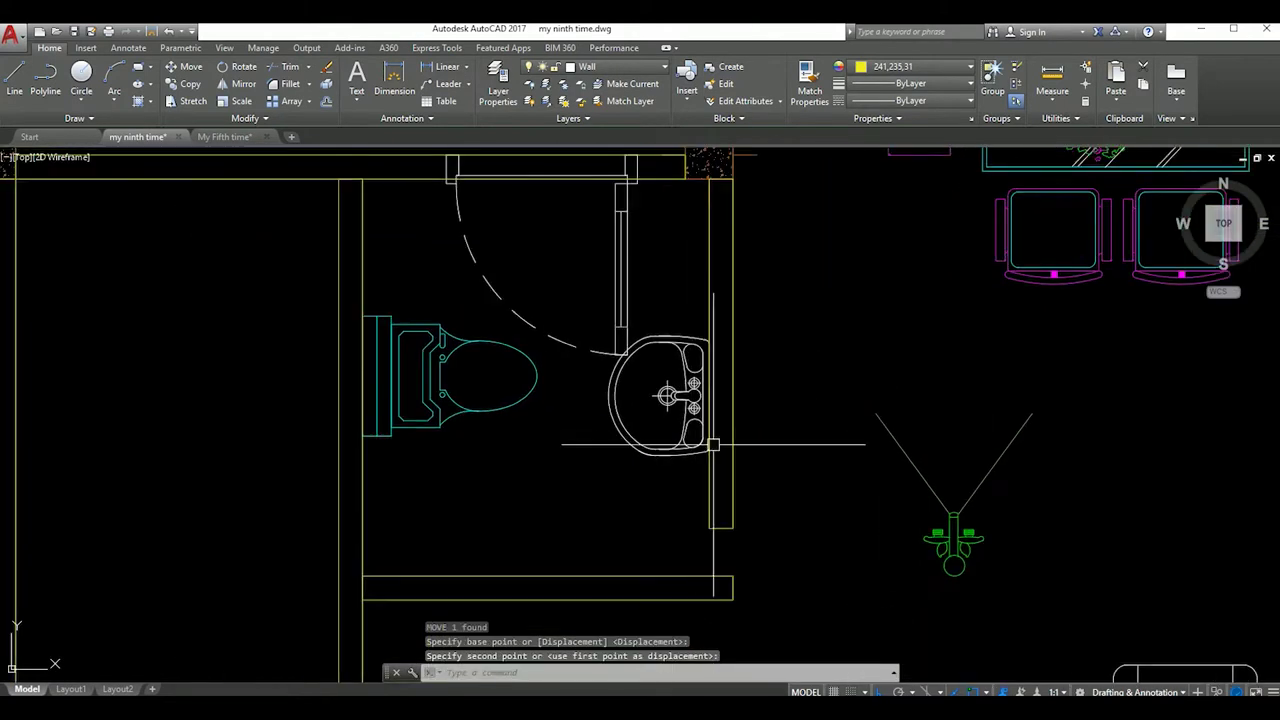
{"action": "left_click", "coordinate": [735, 400]}
{"action": "middle_click_drag", "start_coordinate": [748, 364], "coordinate": [760, 444]}
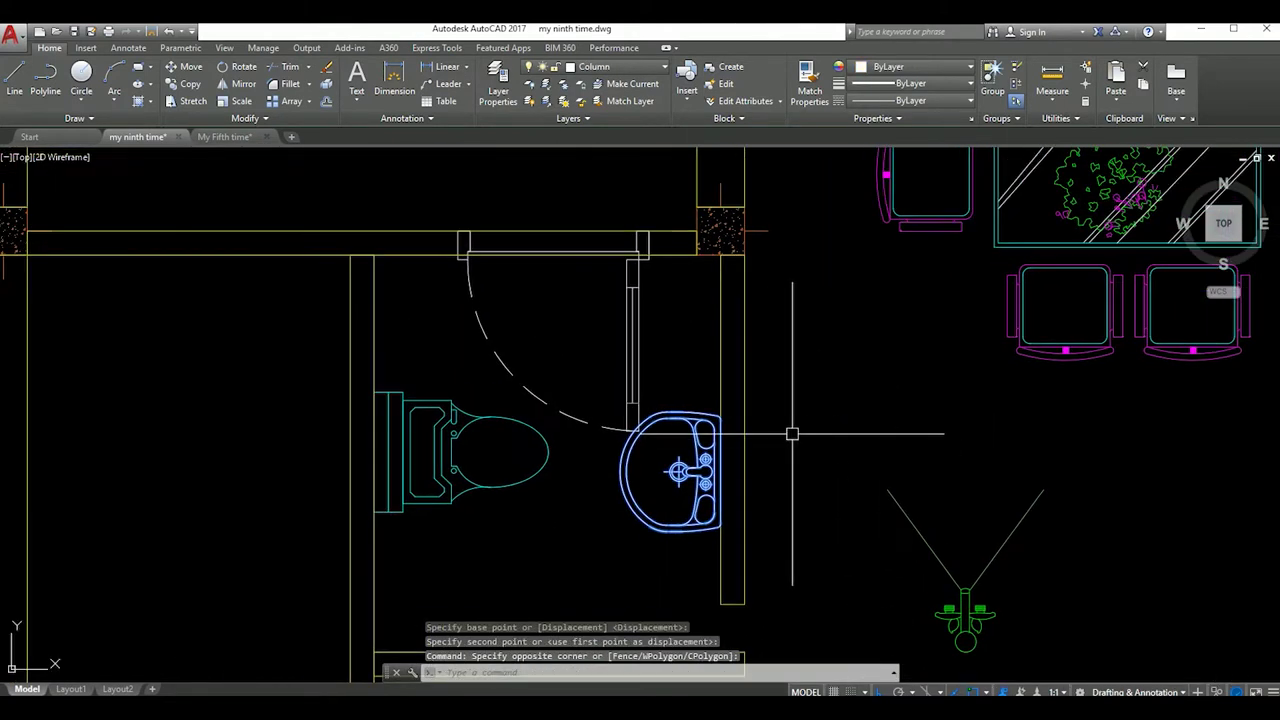
{"action": "key", "text": "Escape"}
Window-select the sink and move it against the bathroom's right wall
{"action": "left_click", "coordinate": [700, 285]}
{"action": "left_click", "coordinate": [612, 295]}
{"action": "type", "text": "m"}
{"action": "key", "text": "Return"}
{"action": "left_click", "coordinate": [814, 376]}
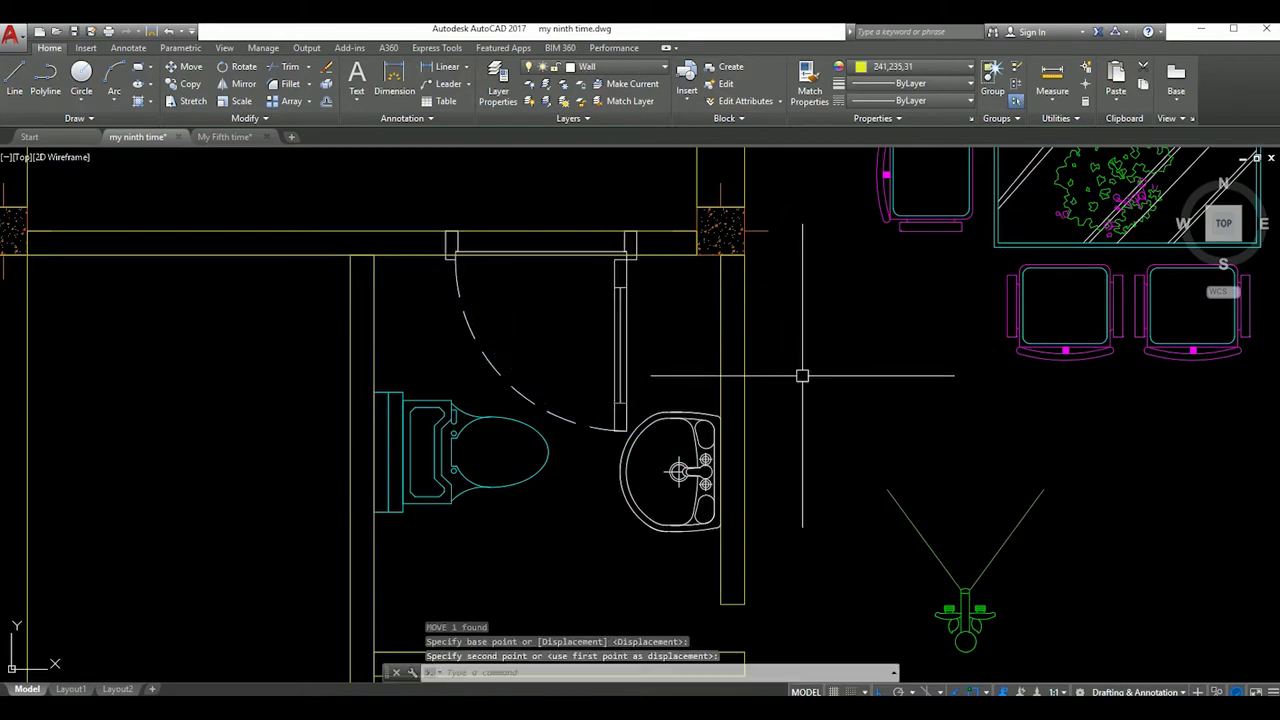
{"action": "scroll", "coordinate": [802, 376], "scroll_direction": "down", "scroll_amount": 5}
{"action": "scroll", "coordinate": [805, 390], "scroll_direction": "up", "scroll_amount": 2}
{"action": "scroll", "coordinate": [811, 405], "scroll_direction": "up", "scroll_amount": 1}
{"action": "left_click", "coordinate": [811, 410]}
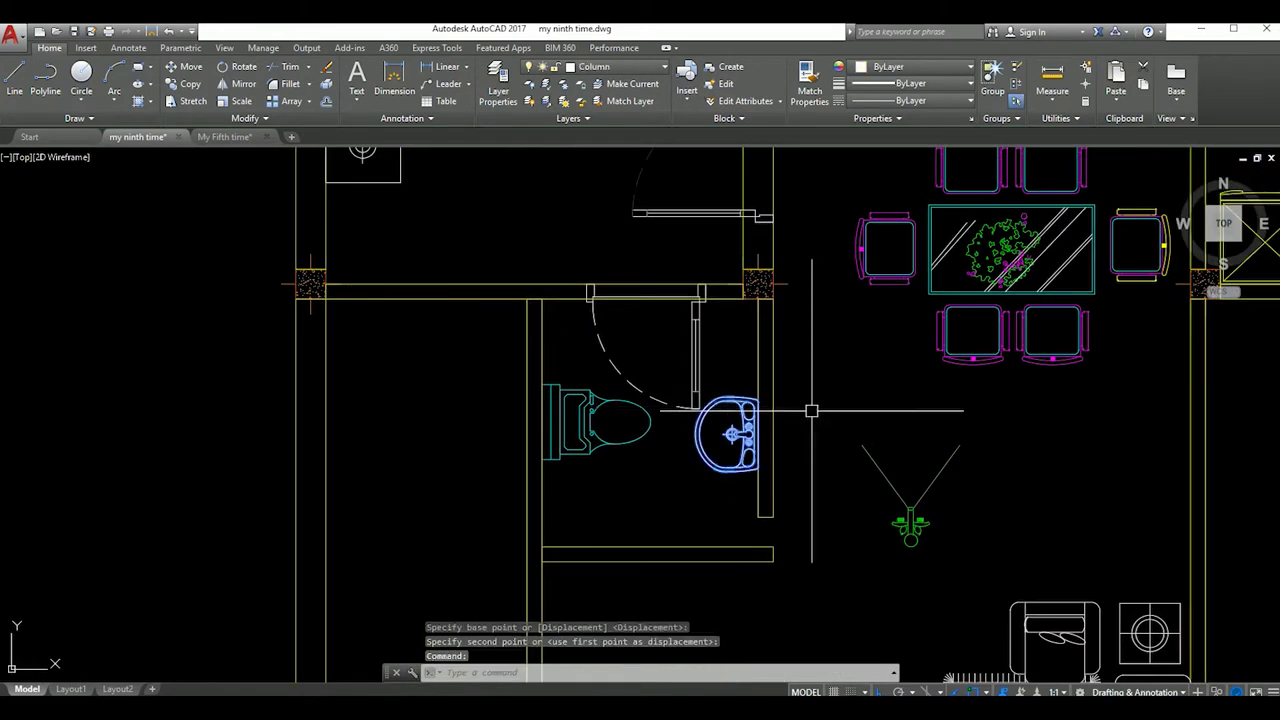
{"action": "scroll", "coordinate": [829, 409], "scroll_direction": "down", "scroll_amount": 3}
{"action": "scroll", "coordinate": [800, 454], "scroll_direction": "up", "scroll_amount": 6}
{"action": "left_click", "coordinate": [800, 454]}
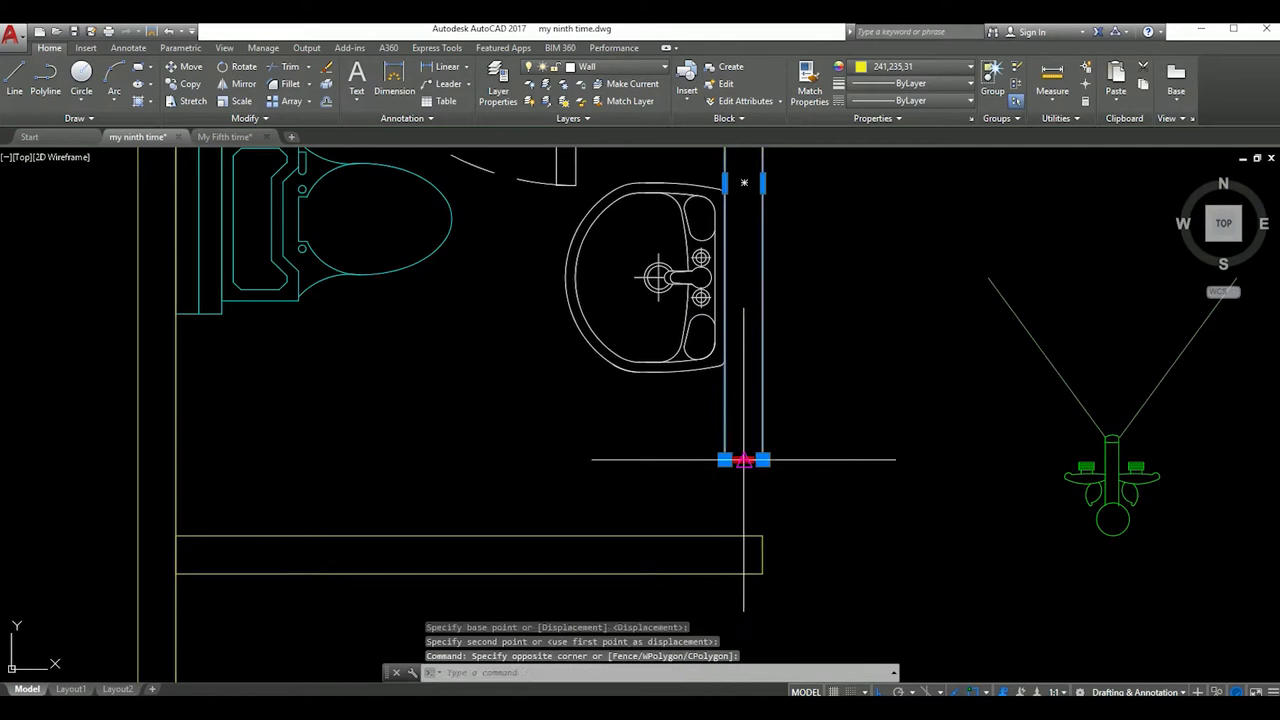
{"action": "key", "text": "Escape"}
{"action": "key", "text": "Escape"}
{"action": "scroll", "coordinate": [771, 497], "scroll_direction": "down", "scroll_amount": 3}
{"action": "scroll", "coordinate": [777, 457], "scroll_direction": "up", "scroll_amount": 1}
Move the floor drain symbol into the bathroom
{"action": "scroll", "coordinate": [797, 440], "scroll_direction": "up", "scroll_amount": 1}
{"action": "left_click", "coordinate": [797, 440]}
{"action": "left_click", "coordinate": [797, 440]}
{"action": "type", "text": "m"}
{"action": "key", "text": "Return"}
{"action": "left_click", "coordinate": [805, 478]}
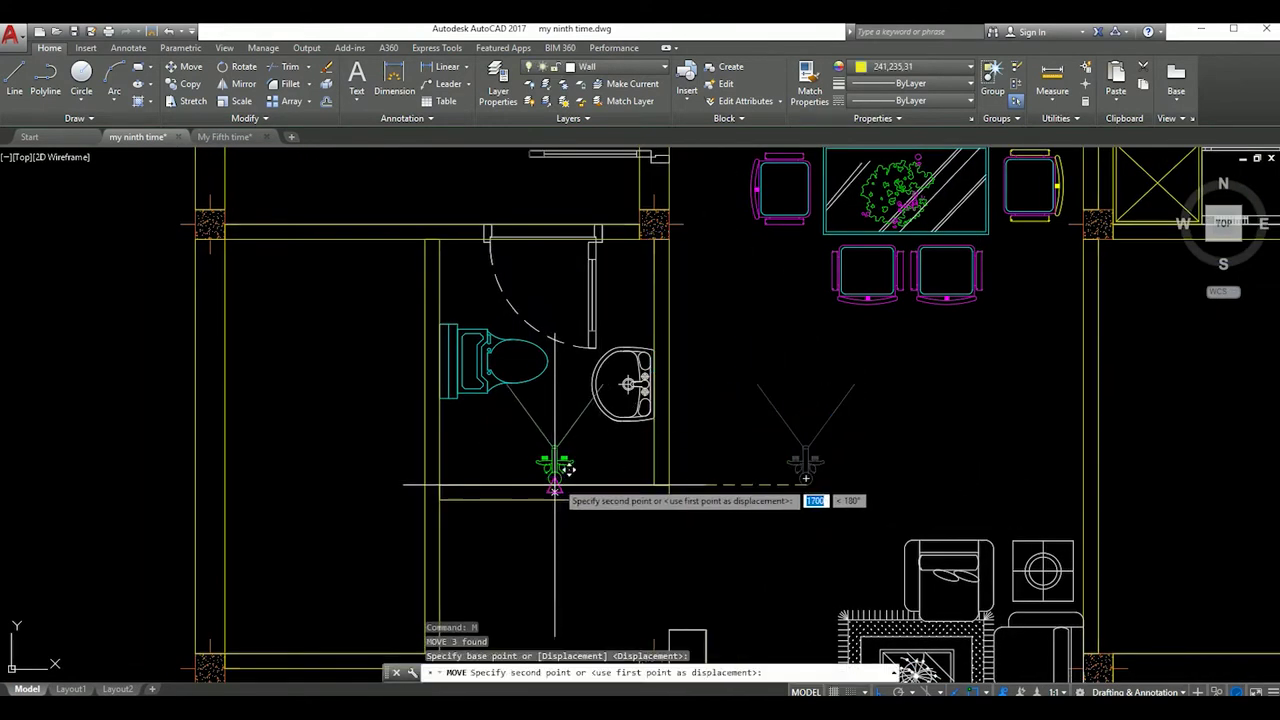
{"action": "left_click", "coordinate": [555, 483]}
Shift the drain and its two guide lines between the toilet and sink
{"action": "scroll", "coordinate": [555, 470], "scroll_direction": "up", "scroll_amount": 2}
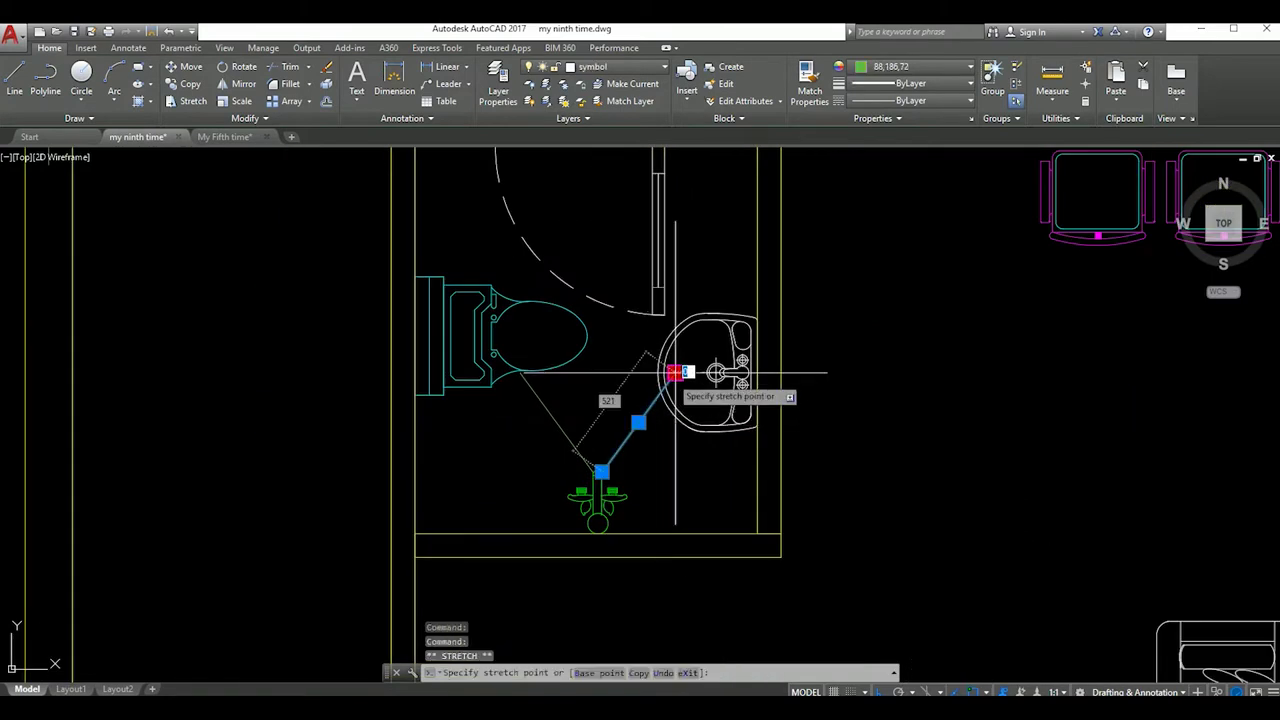
{"action": "scroll", "coordinate": [665, 442], "scroll_direction": "up", "scroll_amount": 4}
{"action": "left_click", "coordinate": [662, 418]}
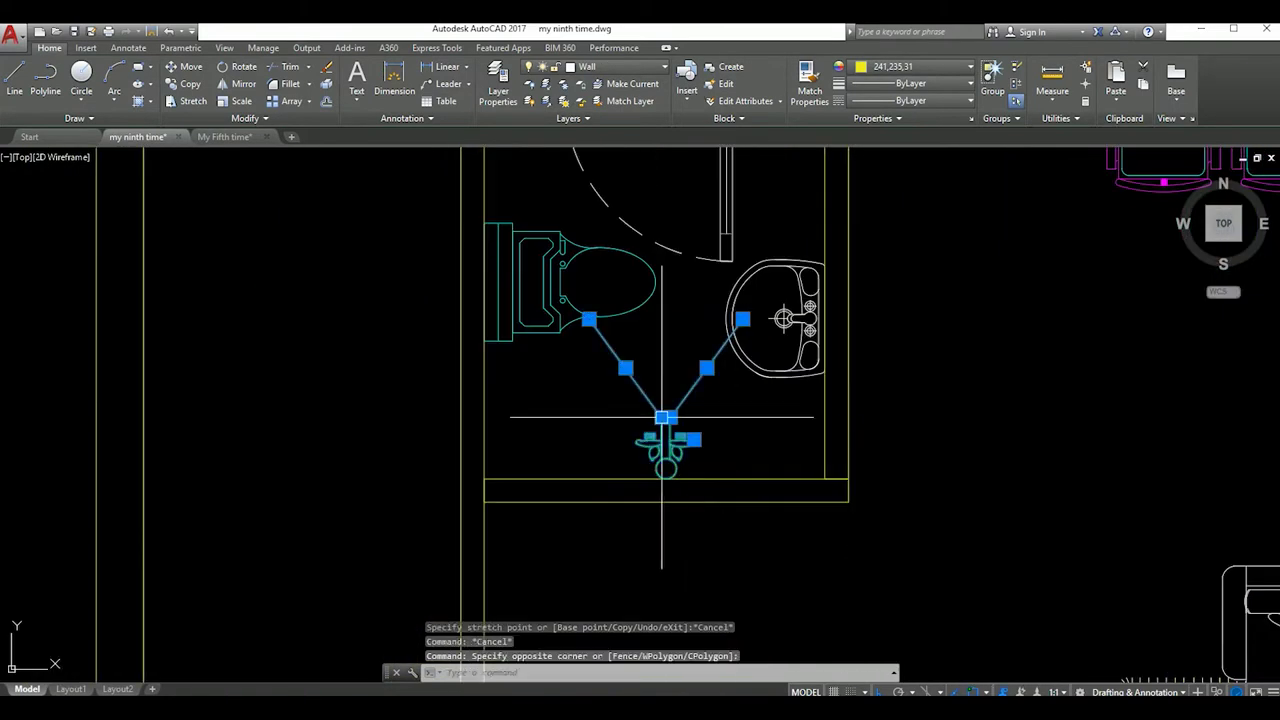
{"action": "type", "text": "m"}
{"action": "key", "text": "Return"}
{"action": "left_click", "coordinate": [752, 442]}
{"action": "left_click", "coordinate": [731, 427]}
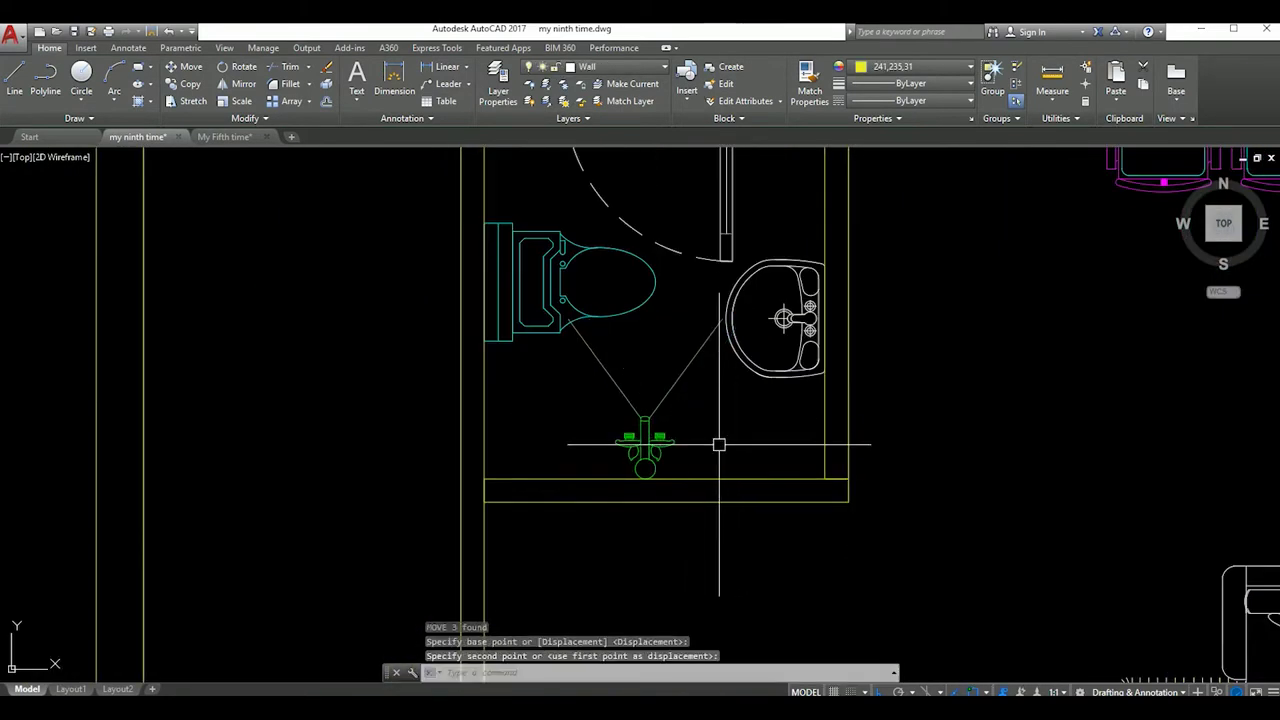
{"action": "scroll", "coordinate": [717, 443], "scroll_direction": "down", "scroll_amount": 5}
{"action": "scroll", "coordinate": [717, 443], "scroll_direction": "down", "scroll_amount": 2}
{"action": "mouse_move", "coordinate": [680, 445]}
{"action": "middle_mouse_down"}
{"action": "mouse_move", "coordinate": [680, 475]}
{"action": "mouse_move", "coordinate": [680, 410]}
{"action": "middle_mouse_up"}
{"action": "scroll", "coordinate": [608, 428], "scroll_direction": "up", "scroll_amount": 2}
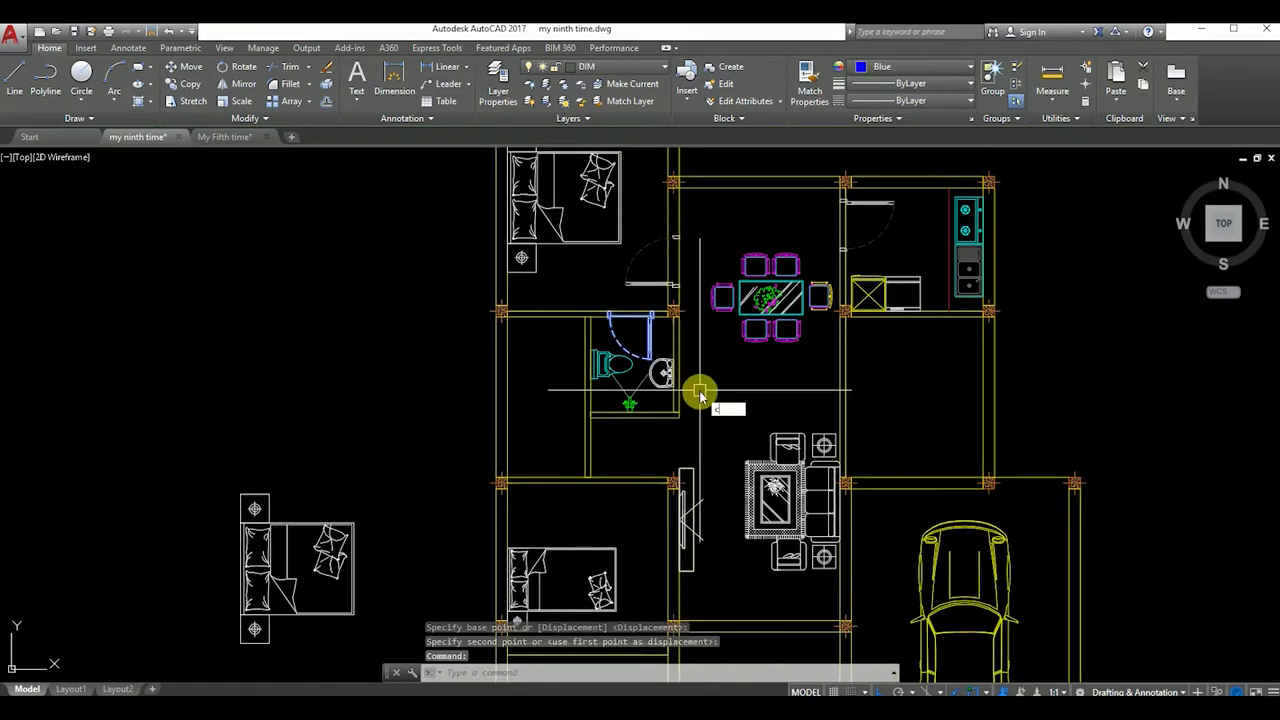
Copy the bathroom door and rotate the copy for the adjoining small room
{"action": "type", "text": "o"}
{"action": "key", "text": "Return"}
{"action": "key", "text": "Escape"}
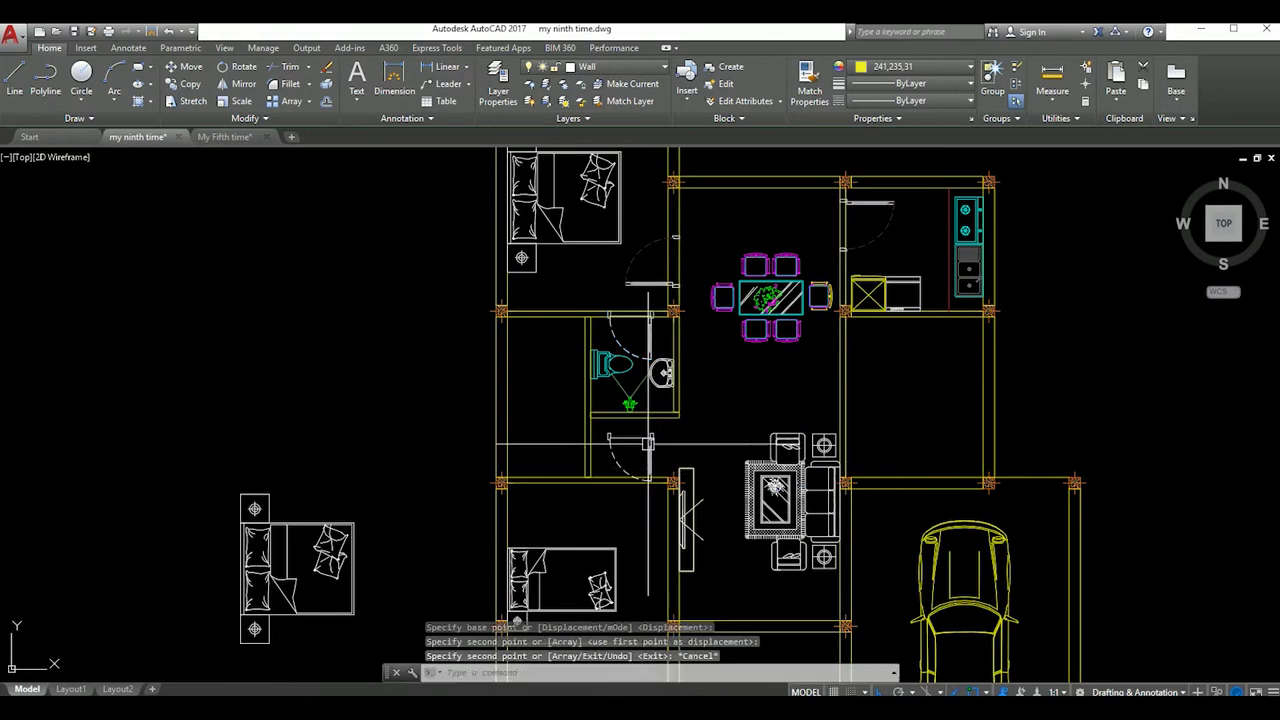
{"action": "scroll", "coordinate": [658, 450], "scroll_direction": "up", "scroll_amount": 4}
{"action": "left_click", "coordinate": [655, 470]}
{"action": "left_click", "coordinate": [655, 472]}
{"action": "type", "text": "ro"}
{"action": "key", "text": "Return"}
{"action": "left_click", "coordinate": [685, 447]}
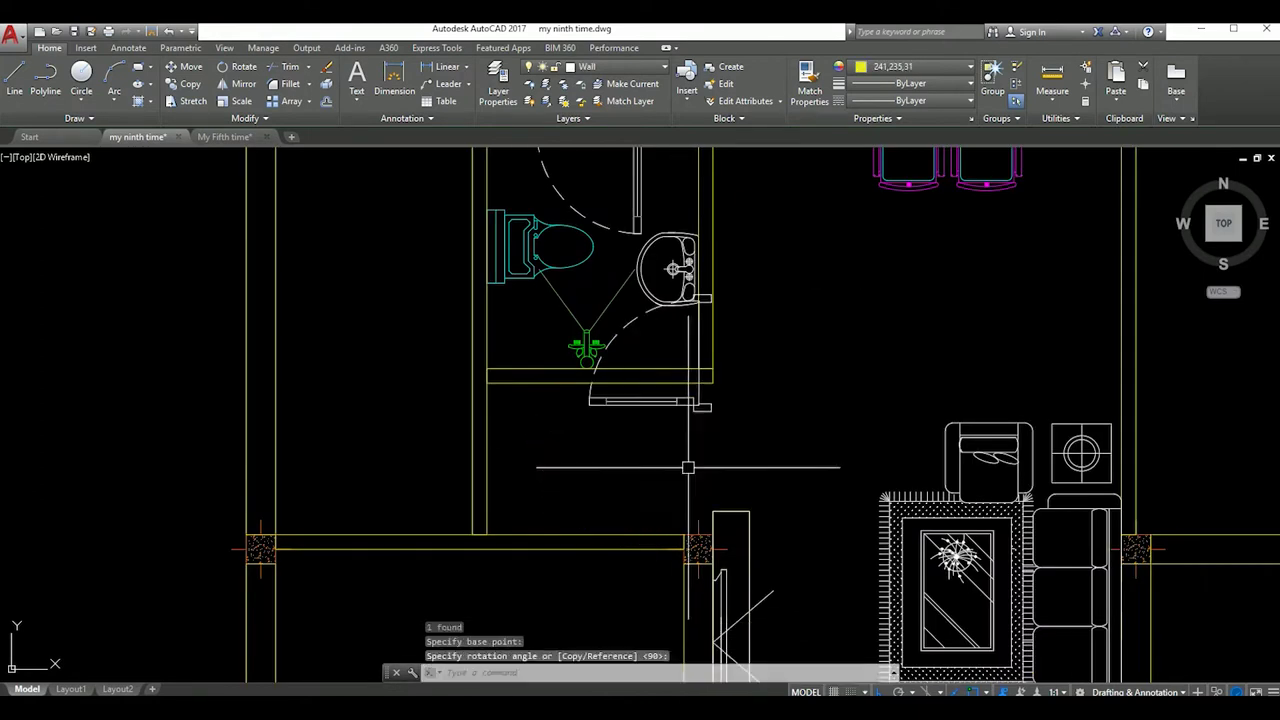
Move the rotated door copy to the small room's wall opening
{"action": "type", "text": "m"}
{"action": "key", "text": "Return"}
{"action": "left_click", "coordinate": [712, 410]}
{"action": "scroll", "coordinate": [543, 472], "scroll_direction": "up", "scroll_amount": 2}
{"action": "scroll", "coordinate": [543, 472], "scroll_direction": "up", "scroll_amount": 2}
{"action": "mouse_move", "coordinate": [534, 523]}
{"action": "middle_mouse_down"}
{"action": "mouse_move", "coordinate": [622, 428]}
{"action": "mouse_move", "coordinate": [704, 411]}
{"action": "middle_mouse_up"}
{"action": "left_click", "coordinate": [585, 460]}
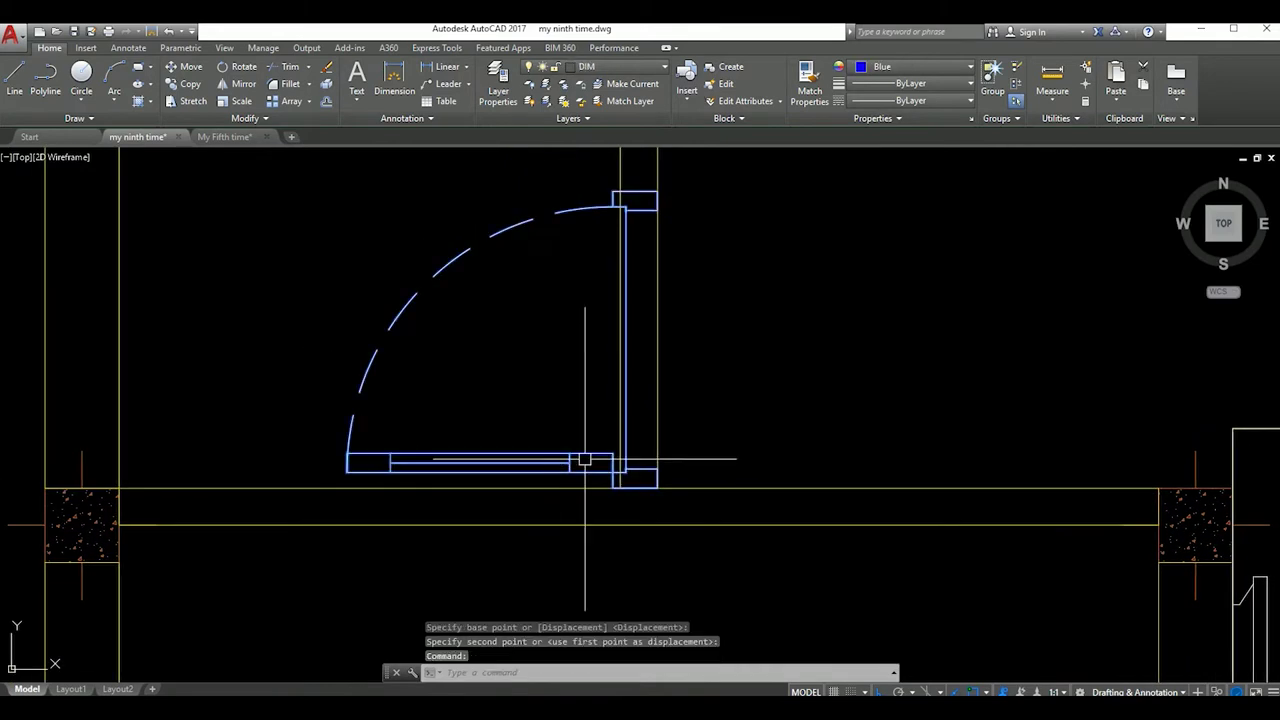
Shift the new door a further 200 units and review the whole floor plan
{"action": "key", "text": "Return"}
{"action": "left_click", "coordinate": [731, 439]}
{"action": "key", "text": "Return"}
{"action": "scroll", "coordinate": [737, 405], "scroll_direction": "down", "scroll_amount": 3}
{"action": "scroll", "coordinate": [737, 405], "scroll_direction": "down", "scroll_amount": 3}
{"action": "scroll", "coordinate": [700, 400], "scroll_direction": "up", "scroll_amount": 5}
{"action": "middle_click_drag", "start_coordinate": [694, 360], "coordinate": [690, 381]}
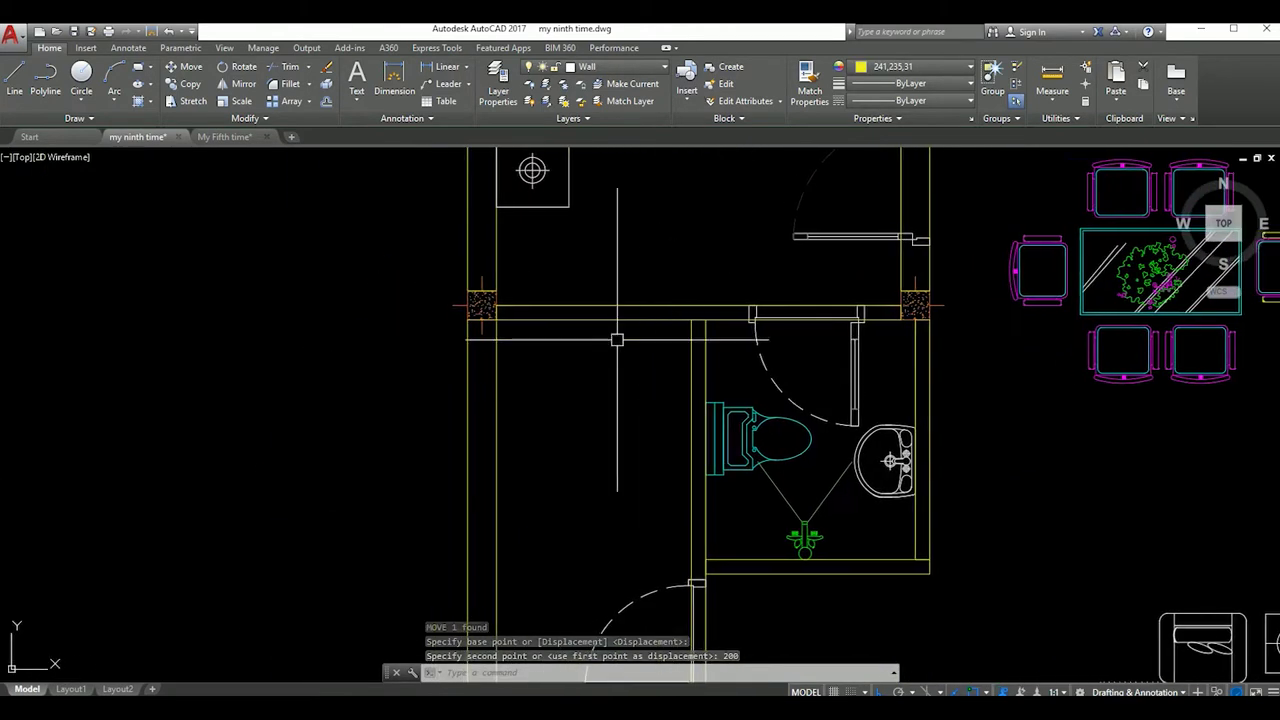
{"action": "scroll", "coordinate": [620, 351], "scroll_direction": "down", "scroll_amount": 3}
{"action": "scroll", "coordinate": [632, 371], "scroll_direction": "up", "scroll_amount": 3}
{"action": "scroll", "coordinate": [633, 380], "scroll_direction": "down", "scroll_amount": 2}
{"action": "middle_click_drag", "start_coordinate": [633, 380], "coordinate": [712, 488]}
{"action": "scroll", "coordinate": [633, 395], "scroll_direction": "down", "scroll_amount": 1}
{"action": "scroll", "coordinate": [633, 395], "scroll_direction": "down", "scroll_amount": 1}
{"action": "scroll", "coordinate": [658, 444], "scroll_direction": "up", "scroll_amount": 2}
Copy the toilet into the adjoining small room
{"action": "type", "text": "co"}
{"action": "key", "text": "Return"}
{"action": "left_click", "coordinate": [598, 437]}
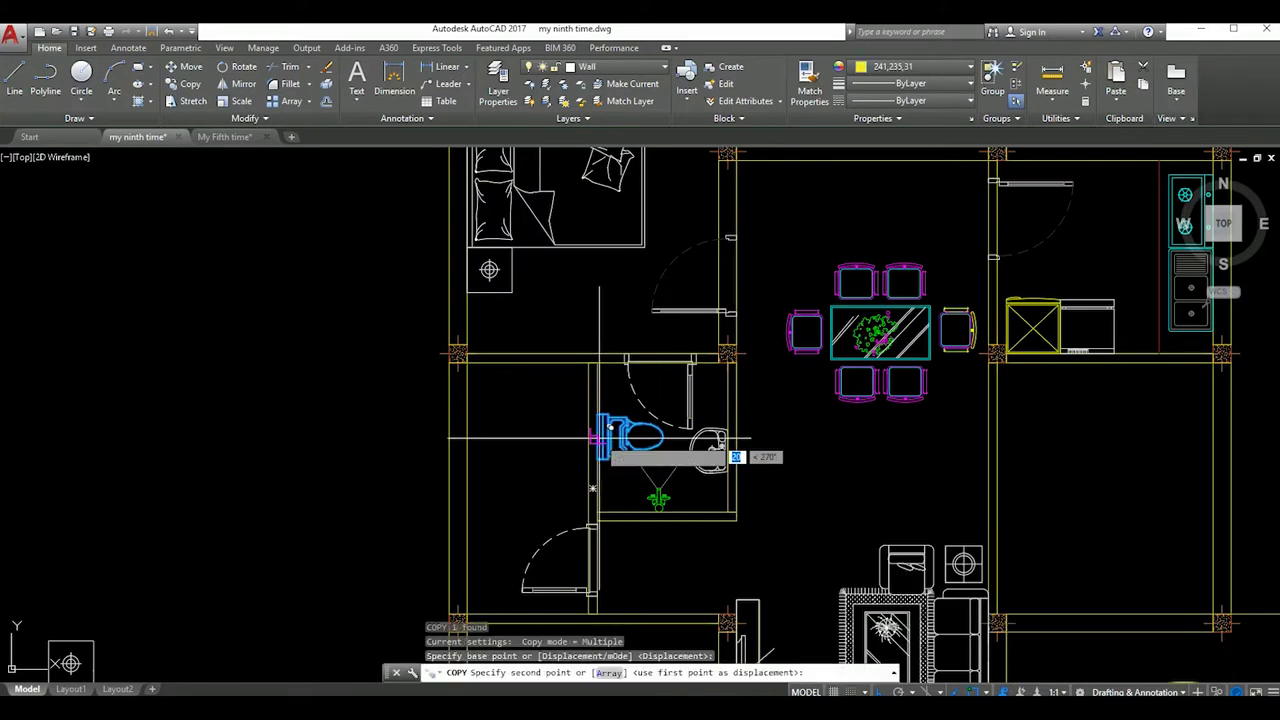
{"action": "middle_click_drag", "start_coordinate": [598, 437], "coordinate": [645, 390]}
{"action": "left_click", "coordinate": [512, 550]}
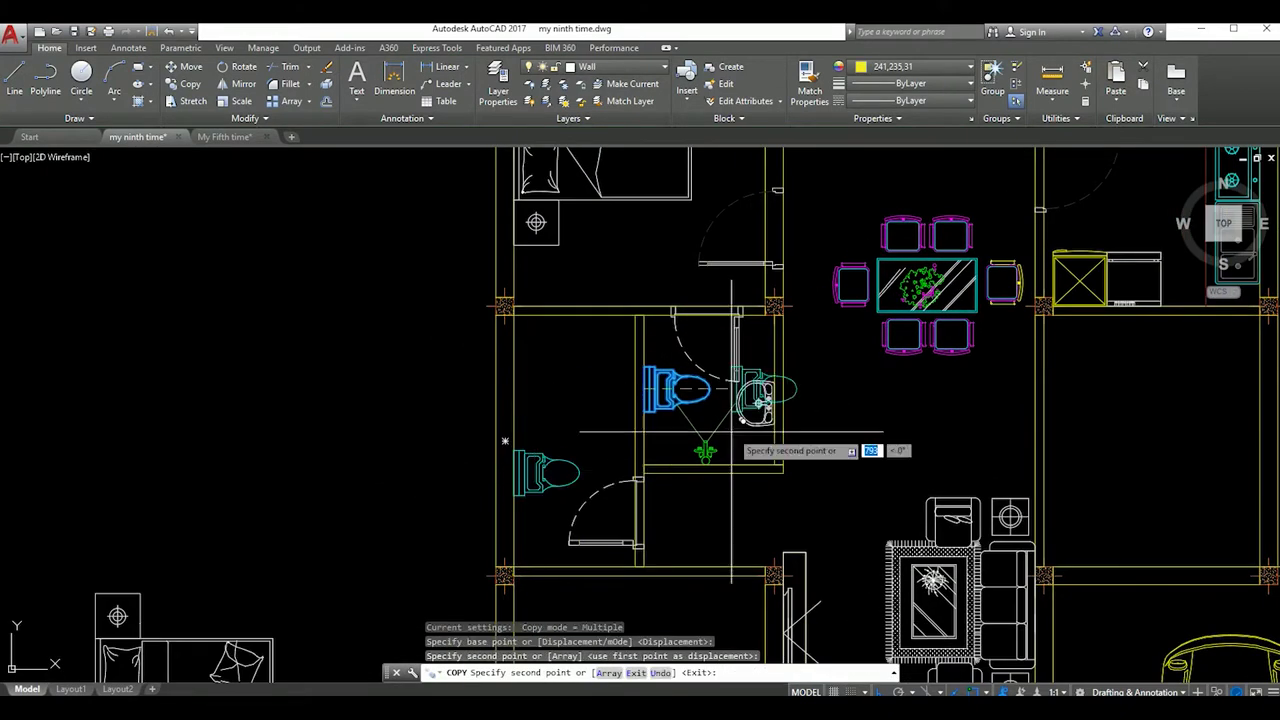
{"action": "key", "text": "Escape"}
Copy the sink and mirror the copy, erasing the unflipped source
{"action": "key", "text": "Return"}
{"action": "left_click", "coordinate": [754, 424]}
{"action": "left_click", "coordinate": [754, 503]}
{"action": "key", "text": "Escape"}
{"action": "left_click", "coordinate": [754, 503]}
{"action": "key", "text": "Return"}
{"action": "left_click", "coordinate": [721, 478]}
{"action": "left_click", "coordinate": [741, 504]}
{"action": "left_click", "coordinate": [752, 515]}
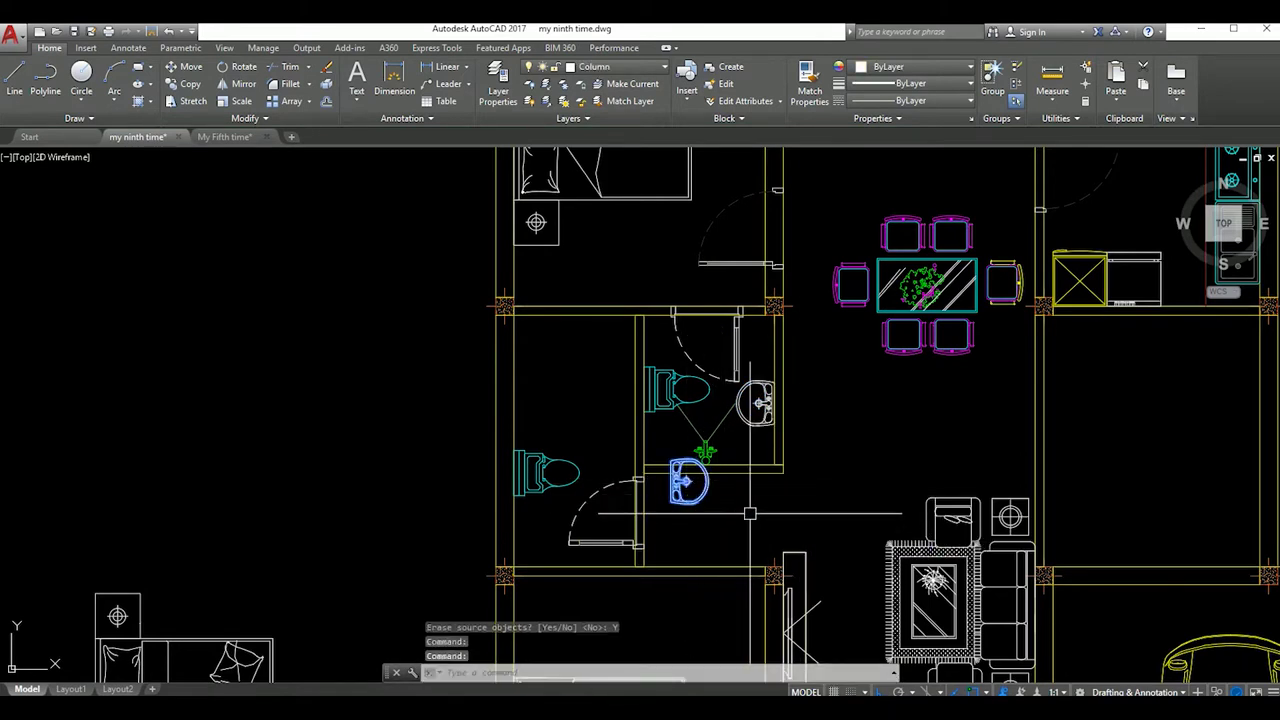
Move the flipped sink so it sits snugly below the left toilet
{"action": "left_click", "coordinate": [680, 484]}
{"action": "type", "text": "m"}
{"action": "key", "text": "Return"}
{"action": "left_click", "coordinate": [679, 484]}
{"action": "left_click", "coordinate": [522, 530]}
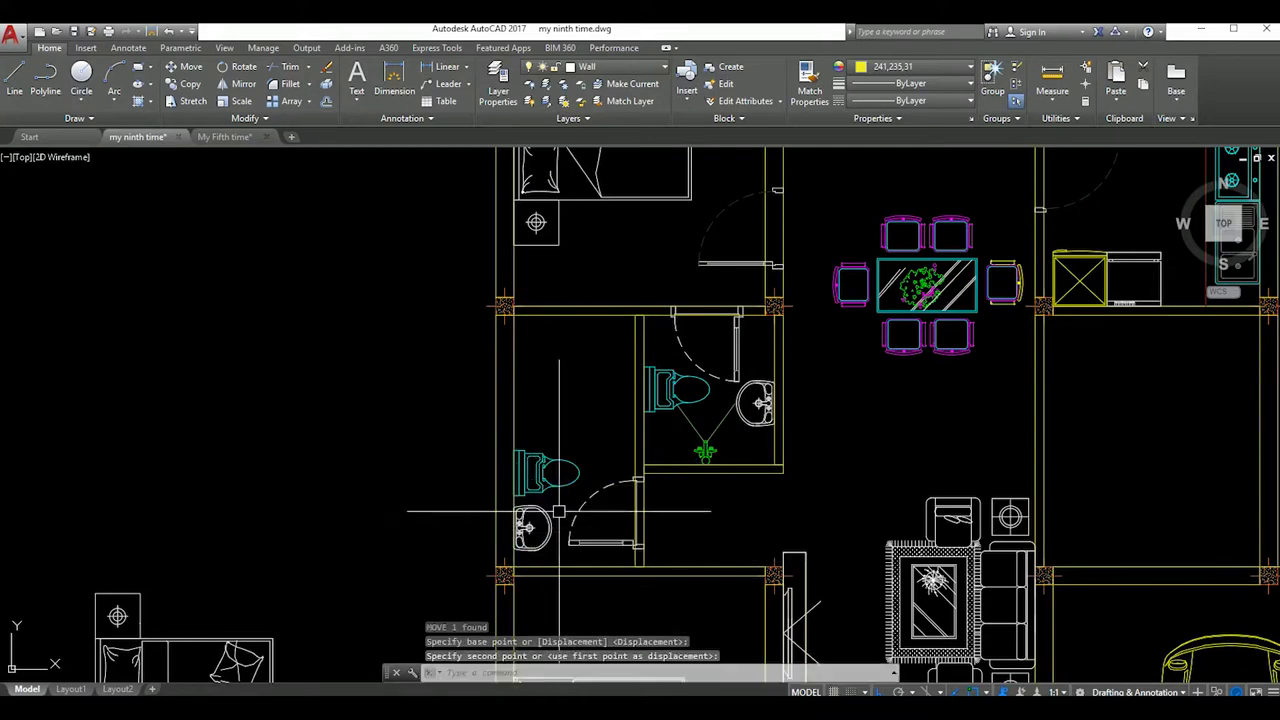
{"action": "scroll", "coordinate": [490, 540], "scroll_direction": "up", "scroll_amount": 4}
{"action": "left_click", "coordinate": [638, 571]}
{"action": "left_click", "coordinate": [470, 440]}
{"action": "key", "text": "Return"}
{"action": "left_click", "coordinate": [651, 535]}
{"action": "left_click", "coordinate": [651, 560]}
{"action": "scroll", "coordinate": [640, 460], "scroll_direction": "down", "scroll_amount": 4}
{"action": "scroll", "coordinate": [645, 432], "scroll_direction": "up", "scroll_amount": 3}
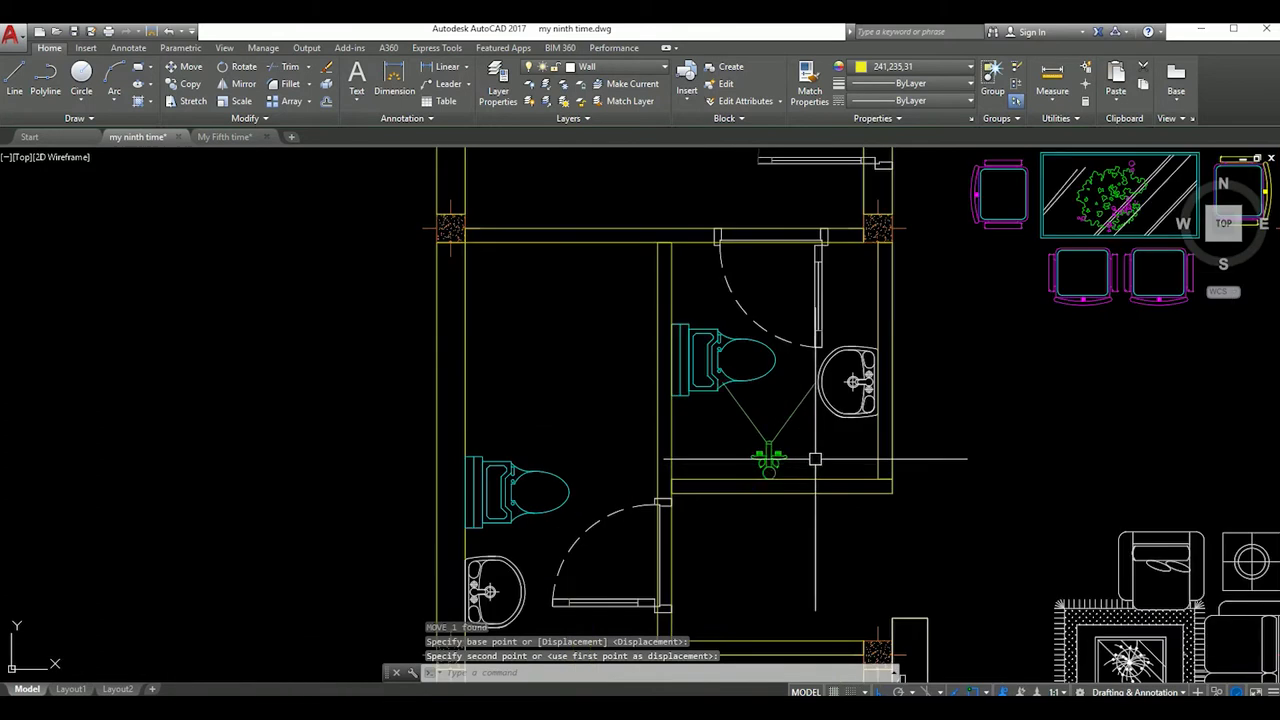
Select the floor drain group and pick a mirror line for it
{"action": "left_click", "coordinate": [705, 370]}
{"action": "left_click", "coordinate": [849, 503]}
{"action": "type", "text": "mi"}
{"action": "key", "text": "Return"}
{"action": "left_click", "coordinate": [900, 412]}
{"action": "left_click", "coordinate": [766, 409]}
Mirror the drain group while keeping the original
{"action": "key", "text": "Escape"}
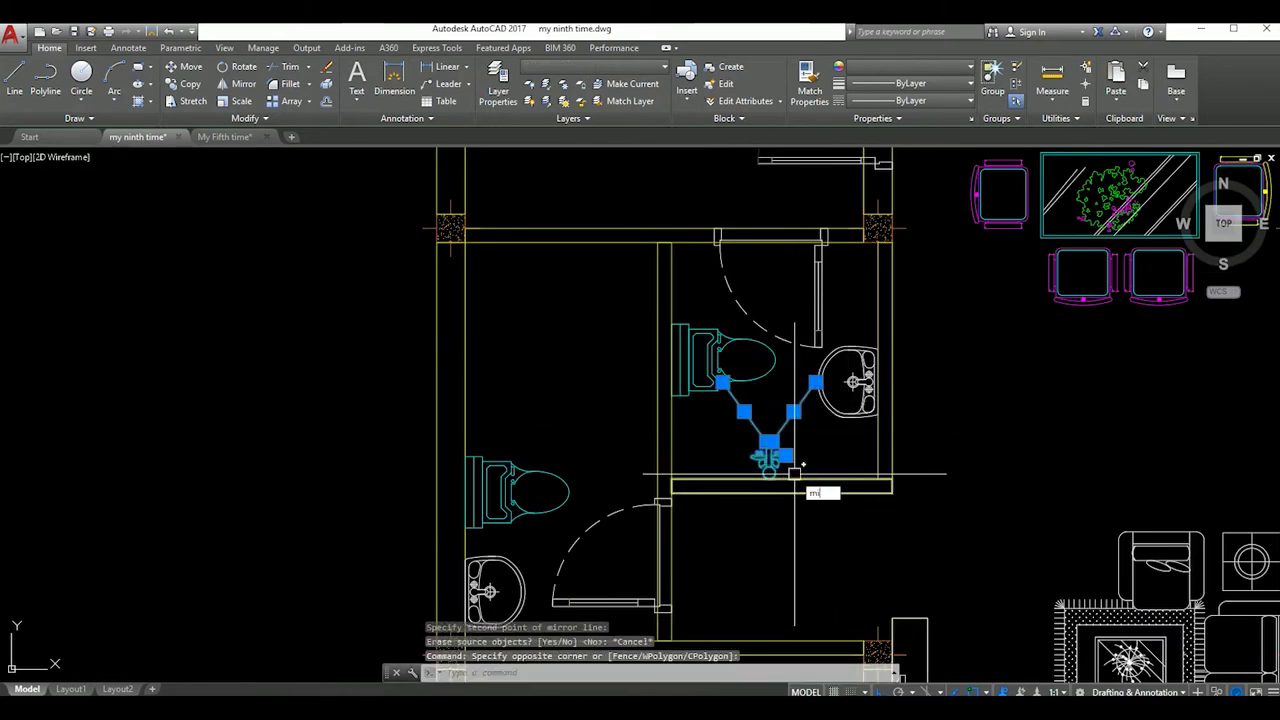
{"action": "key", "text": "Return"}
{"action": "left_click", "coordinate": [805, 547]}
{"action": "left_click", "coordinate": [784, 590]}
{"action": "scroll", "coordinate": [784, 590], "scroll_direction": "down", "scroll_amount": 3}
{"action": "scroll", "coordinate": [794, 551], "scroll_direction": "up", "scroll_amount": 4}
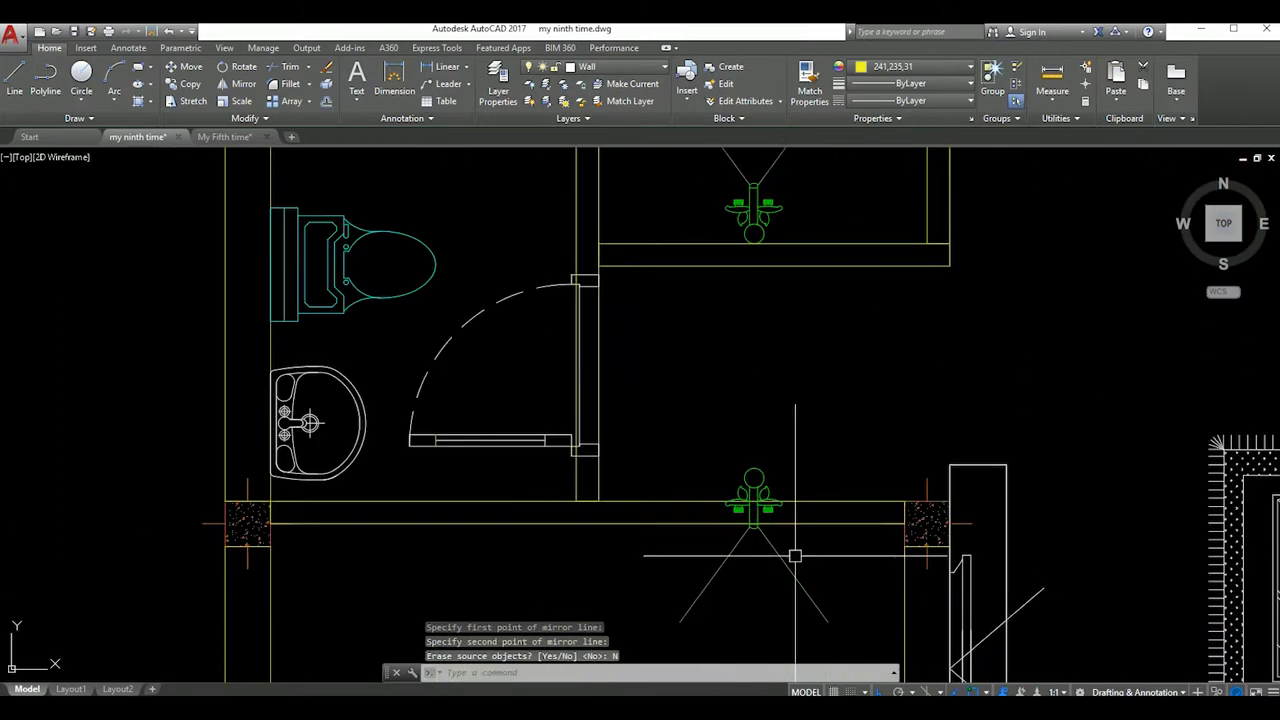
Move the flipped drain group into the second washroom
{"action": "left_click", "coordinate": [794, 551]}
{"action": "left_click", "coordinate": [766, 514]}
{"action": "type", "text": "m"}
{"action": "key", "text": "Return"}
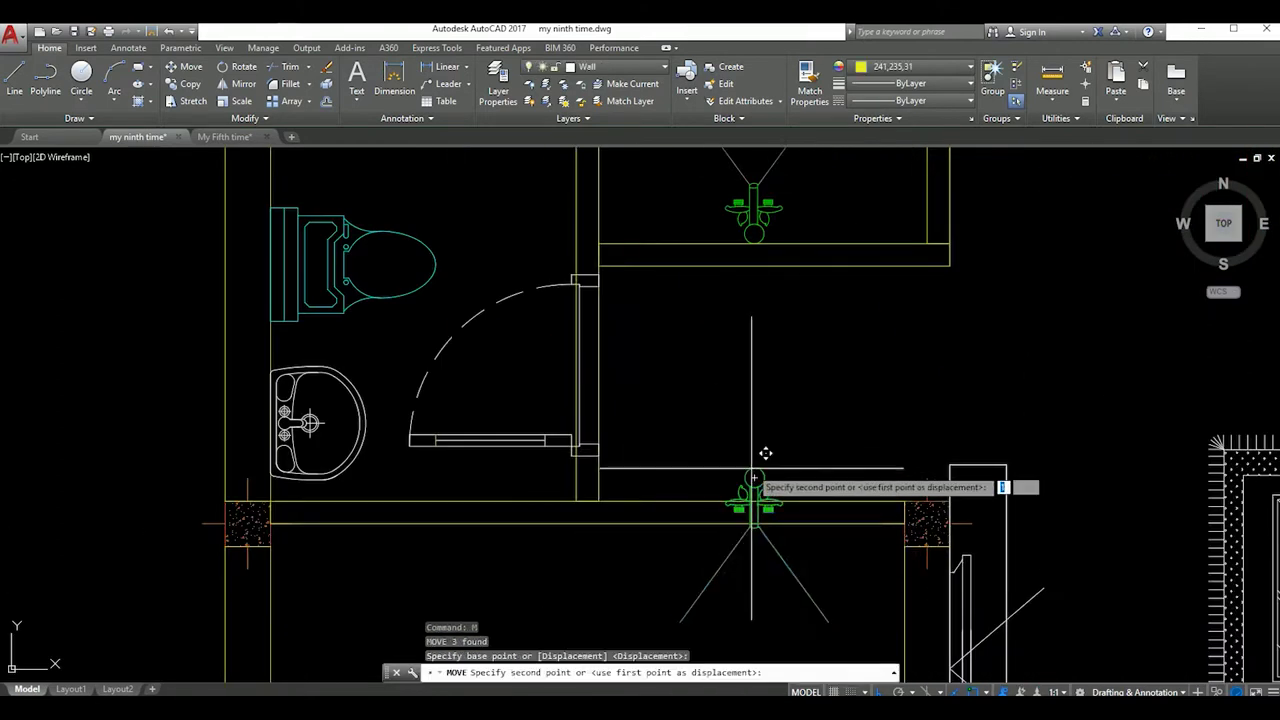
{"action": "left_click", "coordinate": [753, 478]}
{"action": "scroll", "coordinate": [766, 449], "scroll_direction": "down", "scroll_amount": 2}
{"action": "left_click", "coordinate": [581, 185]}
{"action": "scroll", "coordinate": [581, 185], "scroll_direction": "down", "scroll_amount": 3}
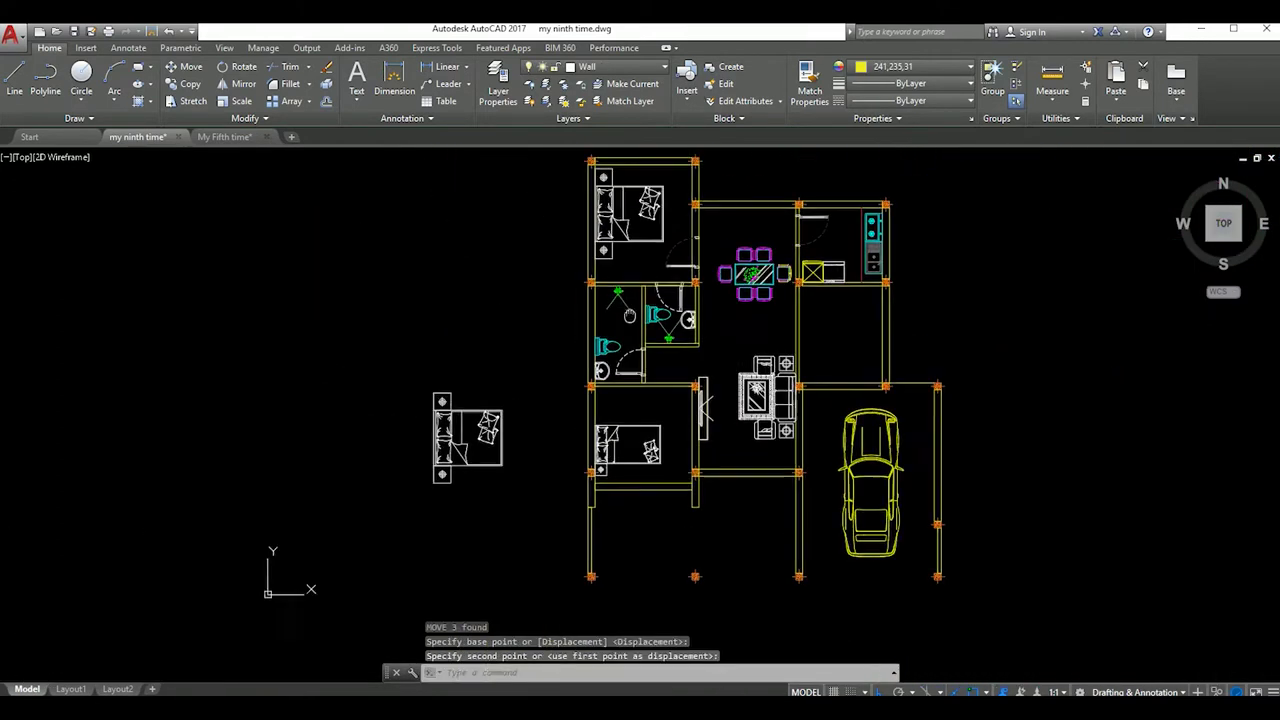
{"action": "scroll", "coordinate": [629, 286], "scroll_direction": "up", "scroll_amount": 4}
Fine-tune the drain group's position in the washroom, then select the wall below
{"action": "left_click", "coordinate": [590, 320]}
{"action": "left_click", "coordinate": [653, 311]}
{"action": "key", "text": "Return"}
{"action": "left_click", "coordinate": [653, 315]}
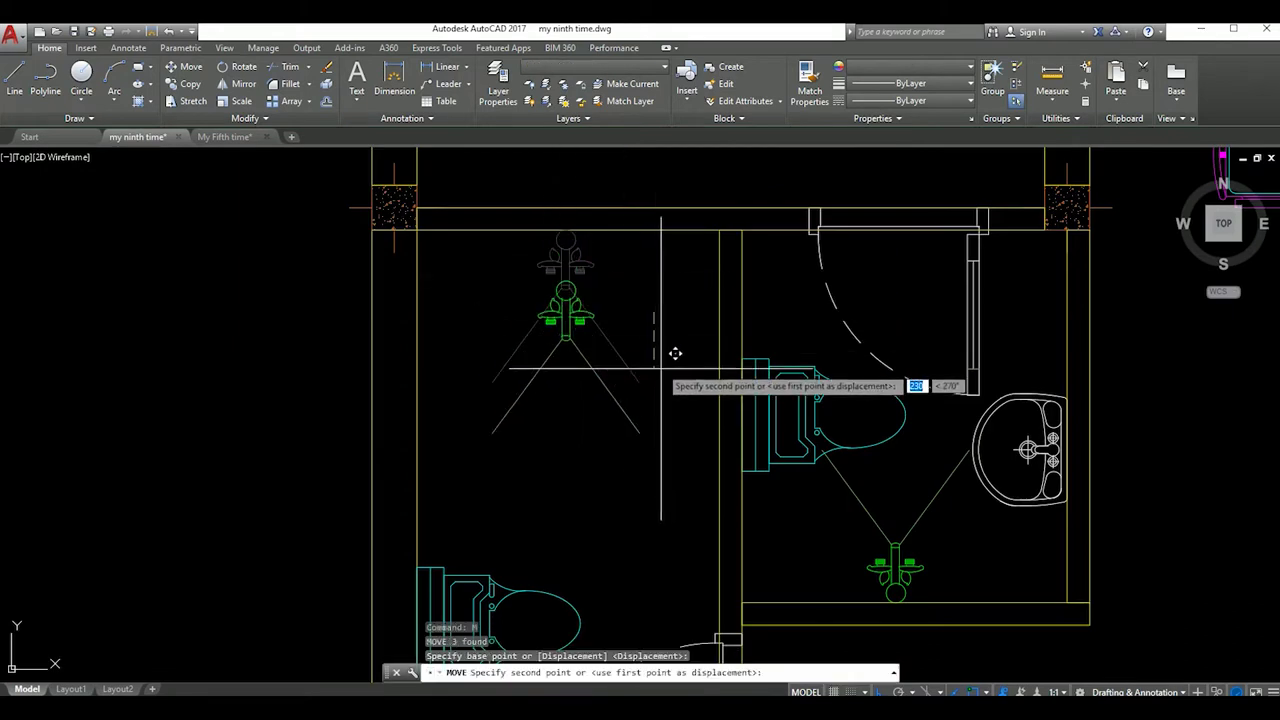
{"action": "scroll", "coordinate": [674, 354], "scroll_direction": "down", "scroll_amount": 3}
{"action": "left_click", "coordinate": [684, 369]}
{"action": "scroll", "coordinate": [700, 366], "scroll_direction": "up", "scroll_amount": 3}
{"action": "left_click", "coordinate": [620, 285]}
{"action": "left_click", "coordinate": [560, 268]}
Shorten the wall strip by stretching its left end to the partition
{"action": "scroll", "coordinate": [560, 268], "scroll_direction": "up", "scroll_amount": 3}
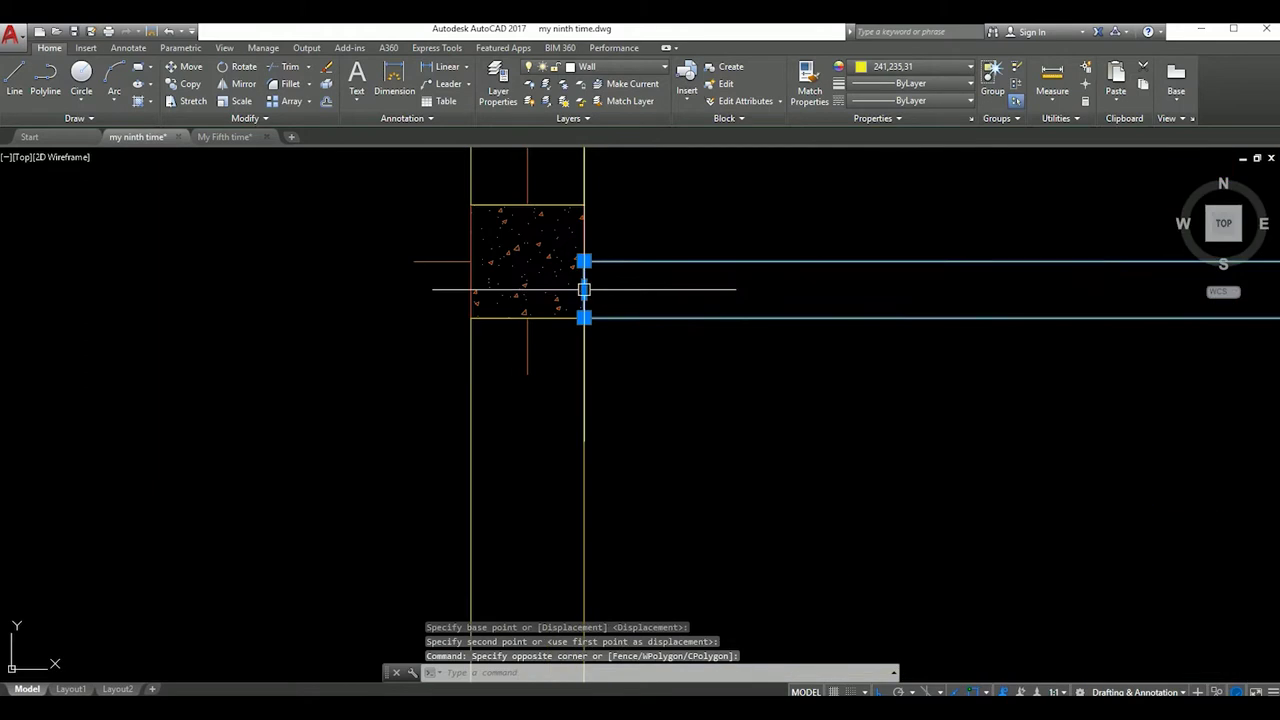
{"action": "scroll", "coordinate": [583, 285], "scroll_direction": "down", "scroll_amount": 2}
{"action": "left_click", "coordinate": [371, 308]}
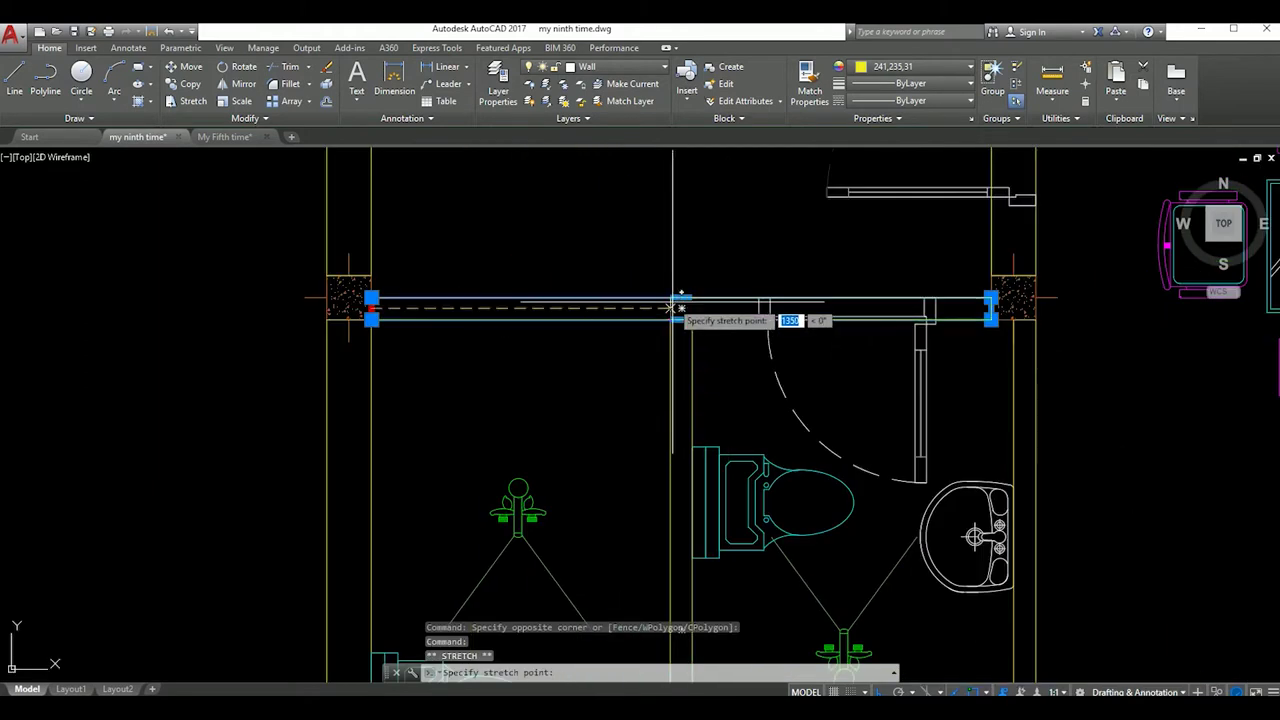
{"action": "left_click", "coordinate": [670, 308]}
Copy the shortened wall into the left washroom
{"action": "type", "text": "o"}
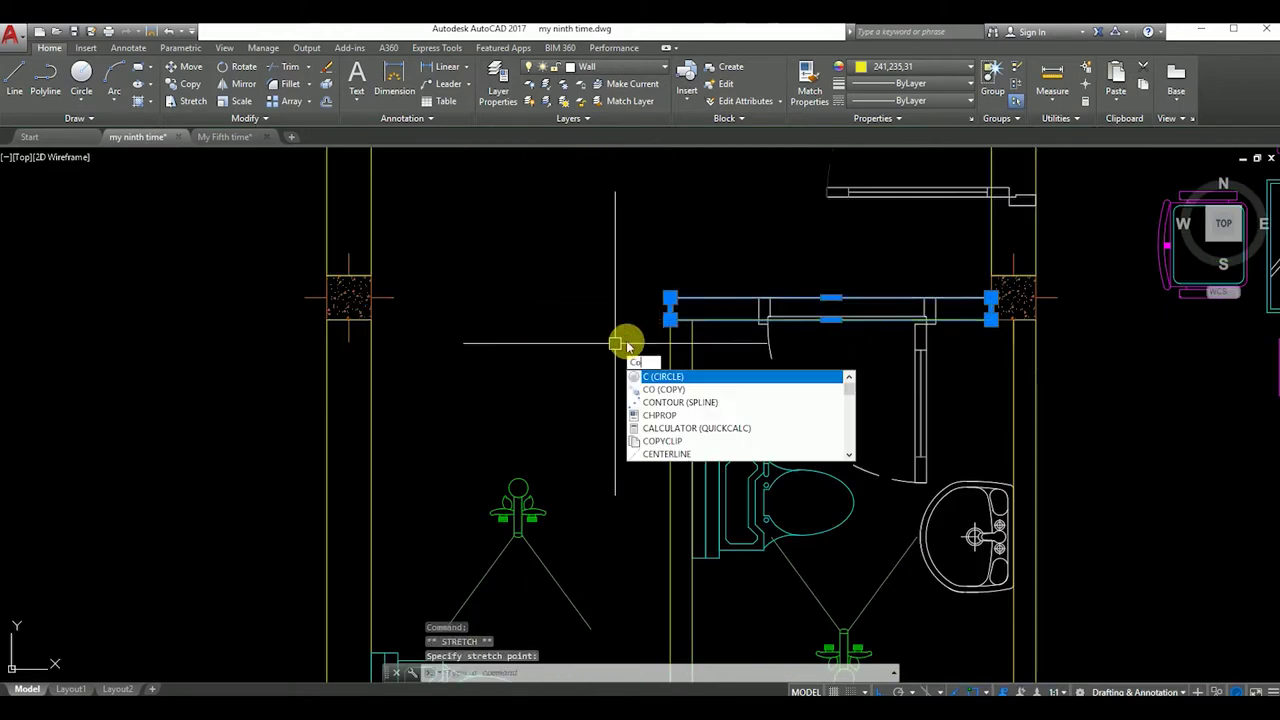
{"action": "key", "text": "Return"}
{"action": "left_click", "coordinate": [991, 297]}
{"action": "left_click", "coordinate": [686, 418]}
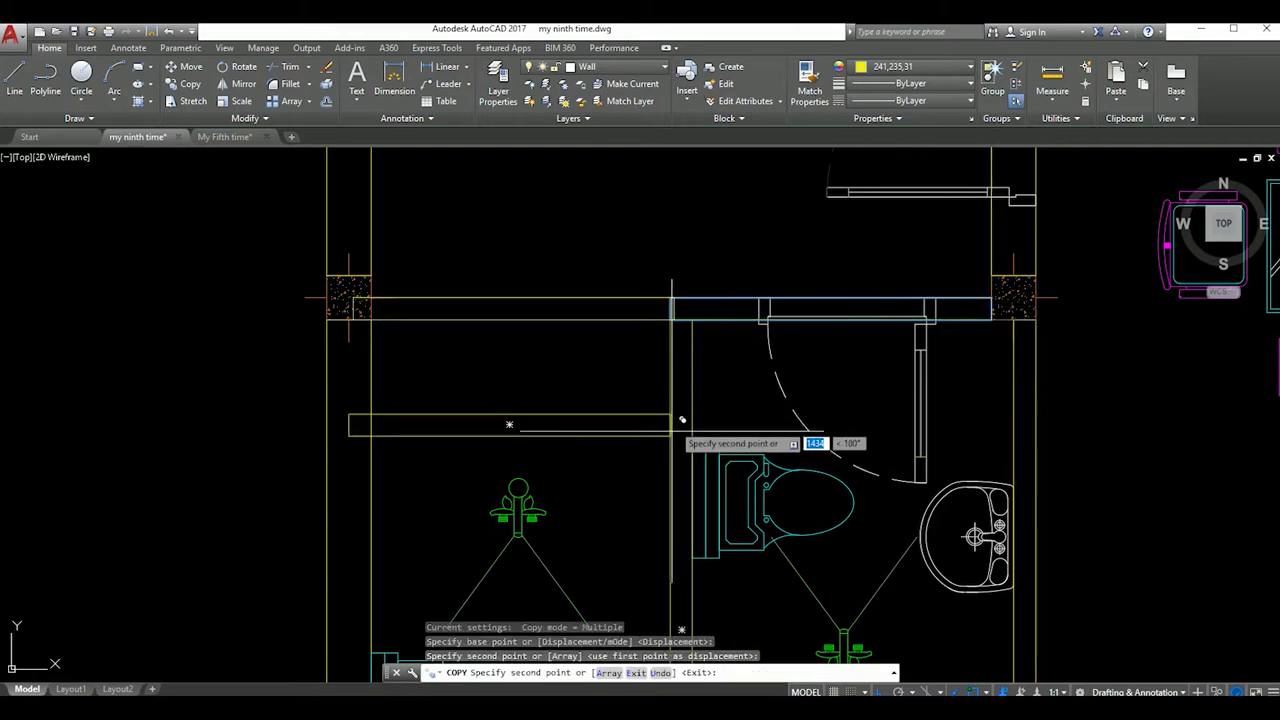
{"action": "scroll", "coordinate": [700, 371], "scroll_direction": "up", "scroll_amount": 2}
{"action": "key", "text": "Escape"}
Move the wall copy lower, below the two washrooms
{"action": "left_click", "coordinate": [723, 385]}
{"action": "type", "text": "m"}
{"action": "key", "text": "Return"}
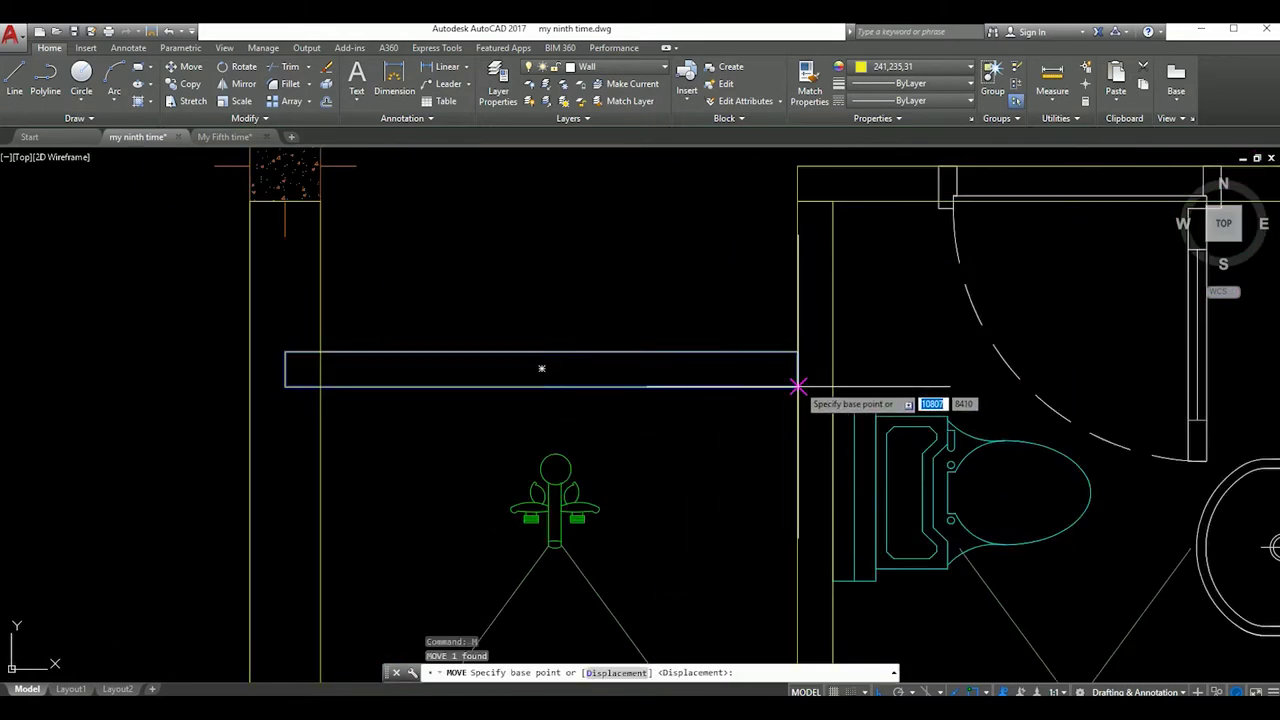
{"action": "left_click", "coordinate": [541, 370]}
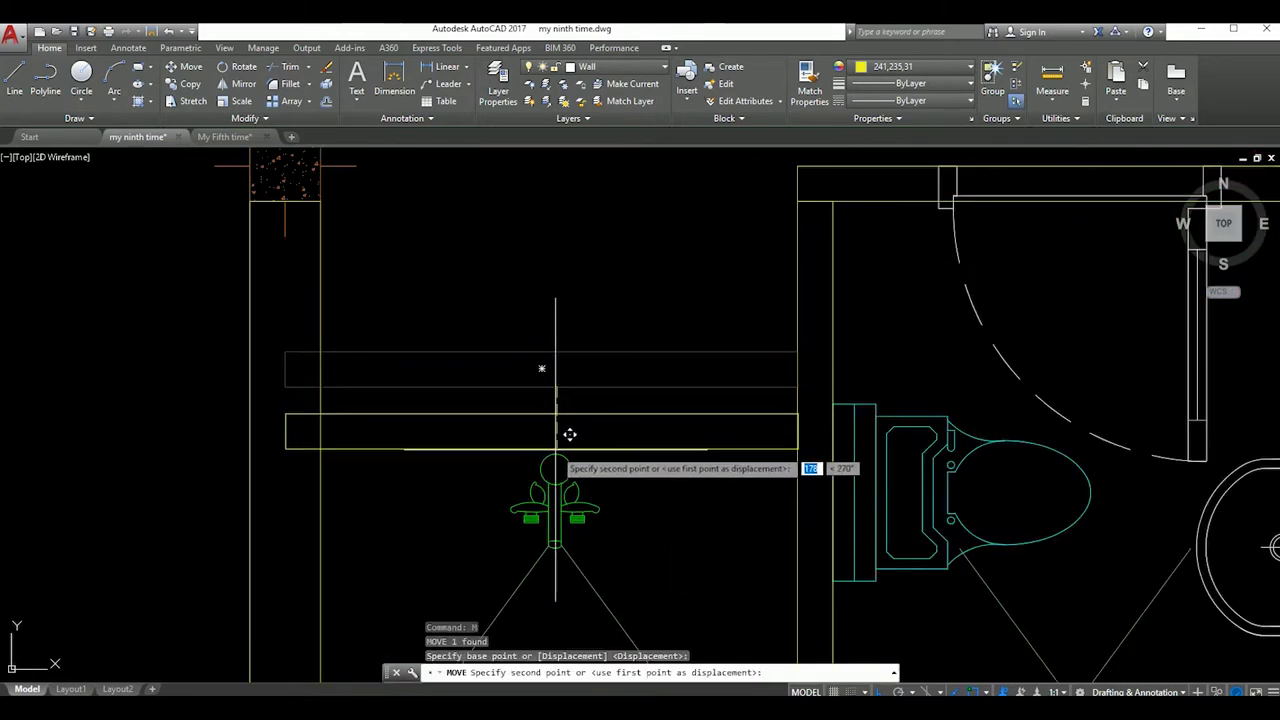
{"action": "left_click", "coordinate": [571, 434]}
{"action": "scroll", "coordinate": [641, 383], "scroll_direction": "down", "scroll_amount": 4}
{"action": "scroll", "coordinate": [537, 421], "scroll_direction": "up", "scroll_amount": 4}
{"action": "left_click", "coordinate": [533, 388]}
{"action": "left_click", "coordinate": [444, 392]}
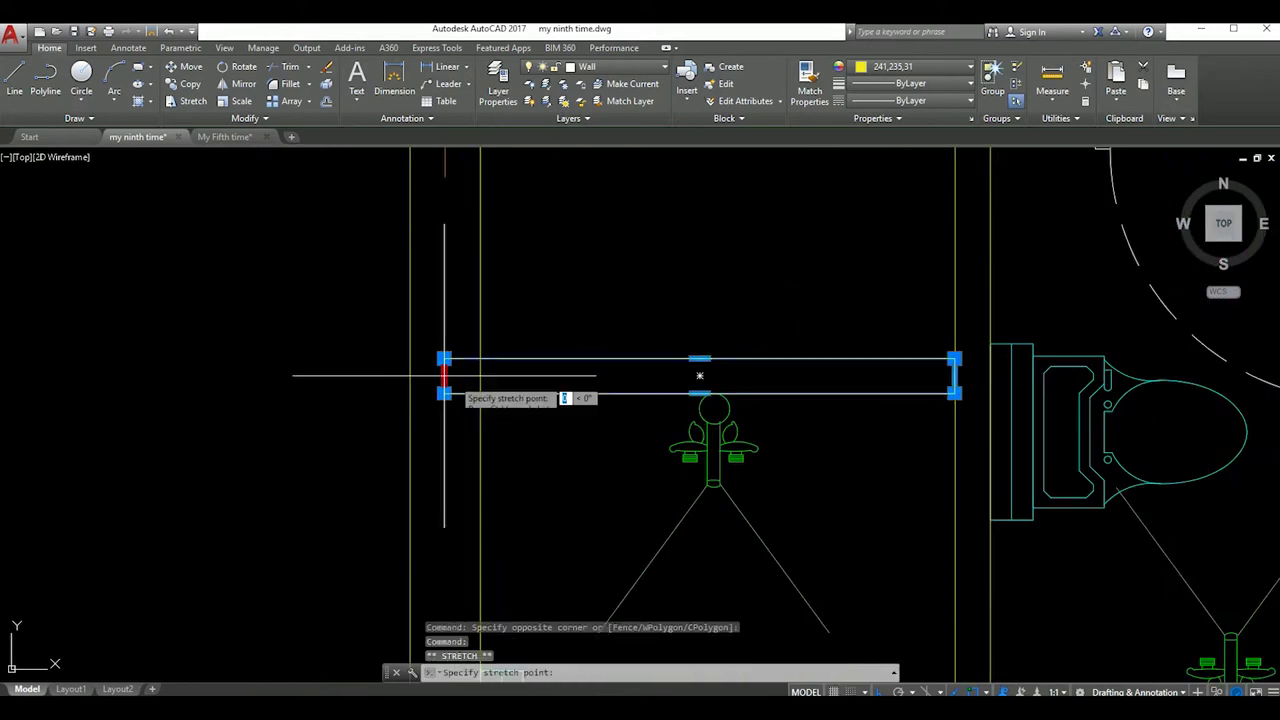
{"action": "key", "text": "Escape"}
Start copying the bed in the lower-left bedroom with CO
{"action": "scroll", "coordinate": [646, 380], "scroll_direction": "down", "scroll_amount": 3}
{"action": "scroll", "coordinate": [681, 397], "scroll_direction": "down", "scroll_amount": 2}
{"action": "scroll", "coordinate": [681, 397], "scroll_direction": "up", "scroll_amount": 2}
{"action": "scroll", "coordinate": [670, 400], "scroll_direction": "down", "scroll_amount": 4}
{"action": "scroll", "coordinate": [671, 400], "scroll_direction": "down", "scroll_amount": 2}
{"action": "scroll", "coordinate": [622, 353], "scroll_direction": "up", "scroll_amount": 4}
{"action": "scroll", "coordinate": [622, 353], "scroll_direction": "down", "scroll_amount": 2}
{"action": "middle_click_drag", "start_coordinate": [747, 403], "coordinate": [617, 380]}
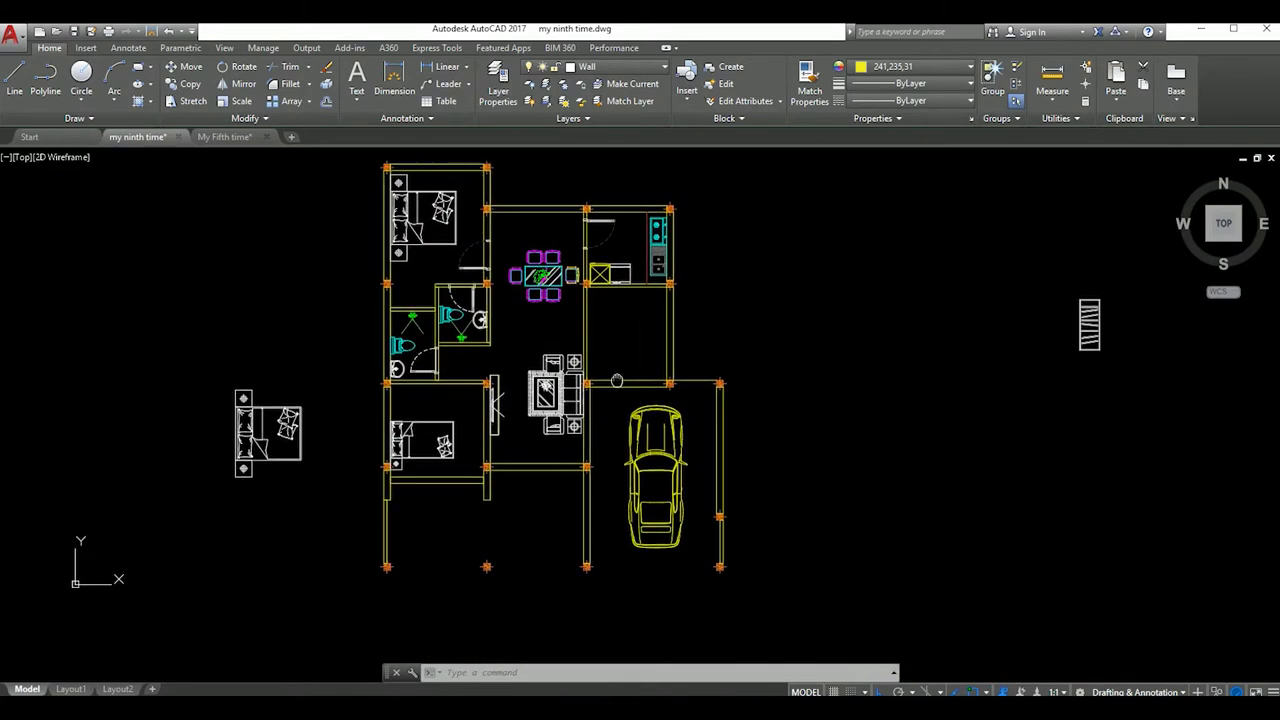
{"action": "type", "text": "co"}
{"action": "key", "text": "Return"}
Copy the bed beside the garage and mirror it, erasing the source
{"action": "left_click", "coordinate": [464, 436]}
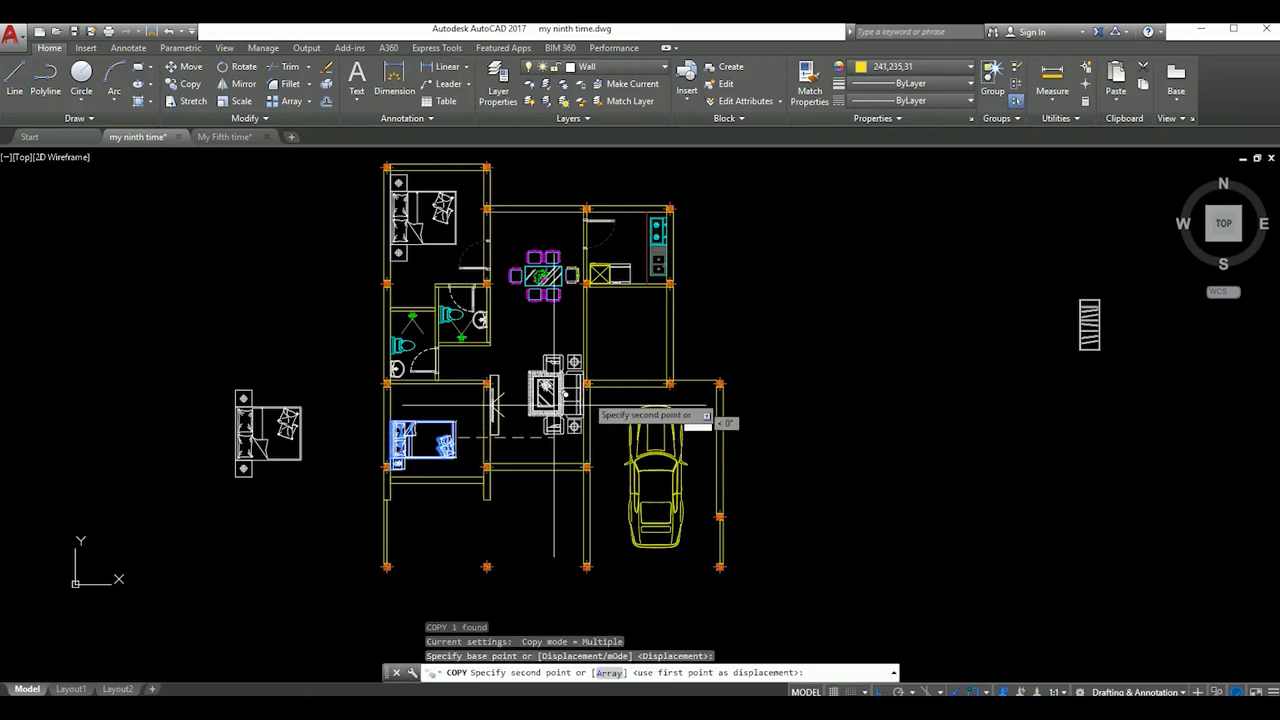
{"action": "left_click", "coordinate": [753, 404]}
{"action": "key", "text": "Escape"}
{"action": "left_click", "coordinate": [755, 407]}
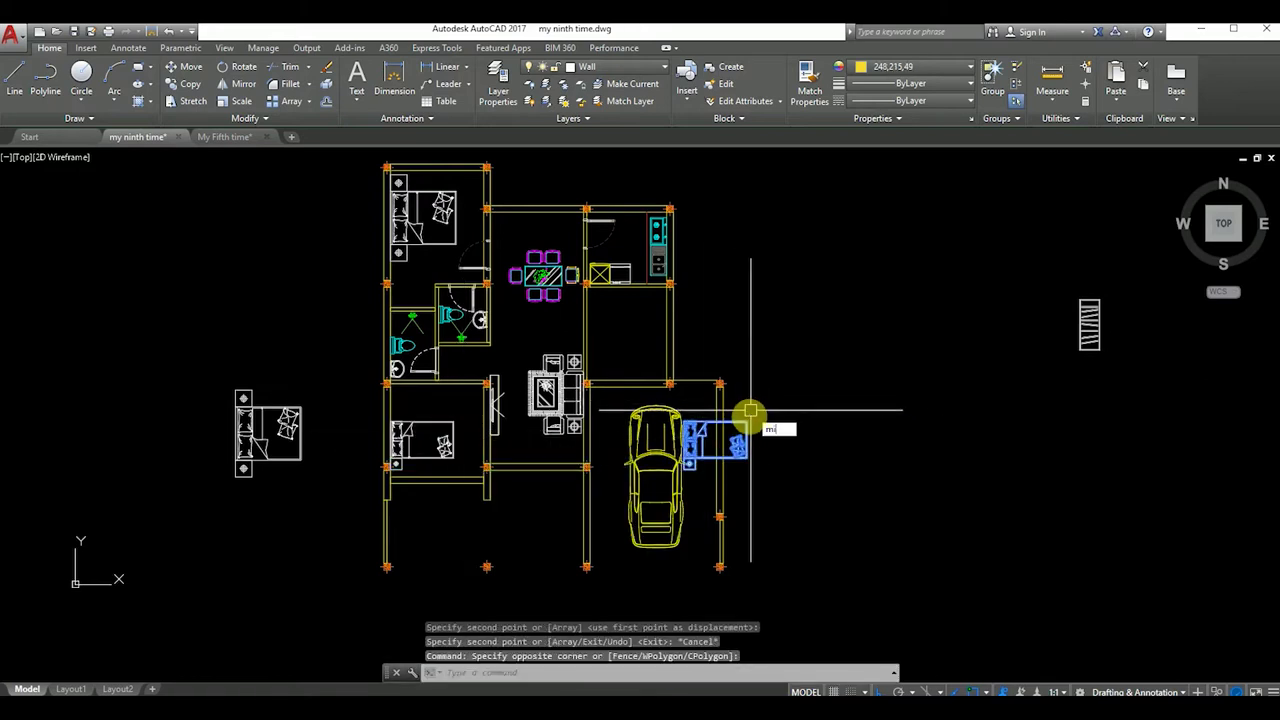
{"action": "key", "text": "Return"}
{"action": "left_click", "coordinate": [755, 400]}
{"action": "left_click", "coordinate": [771, 377]}
{"action": "type", "text": "y"}
{"action": "key", "text": "Return"}
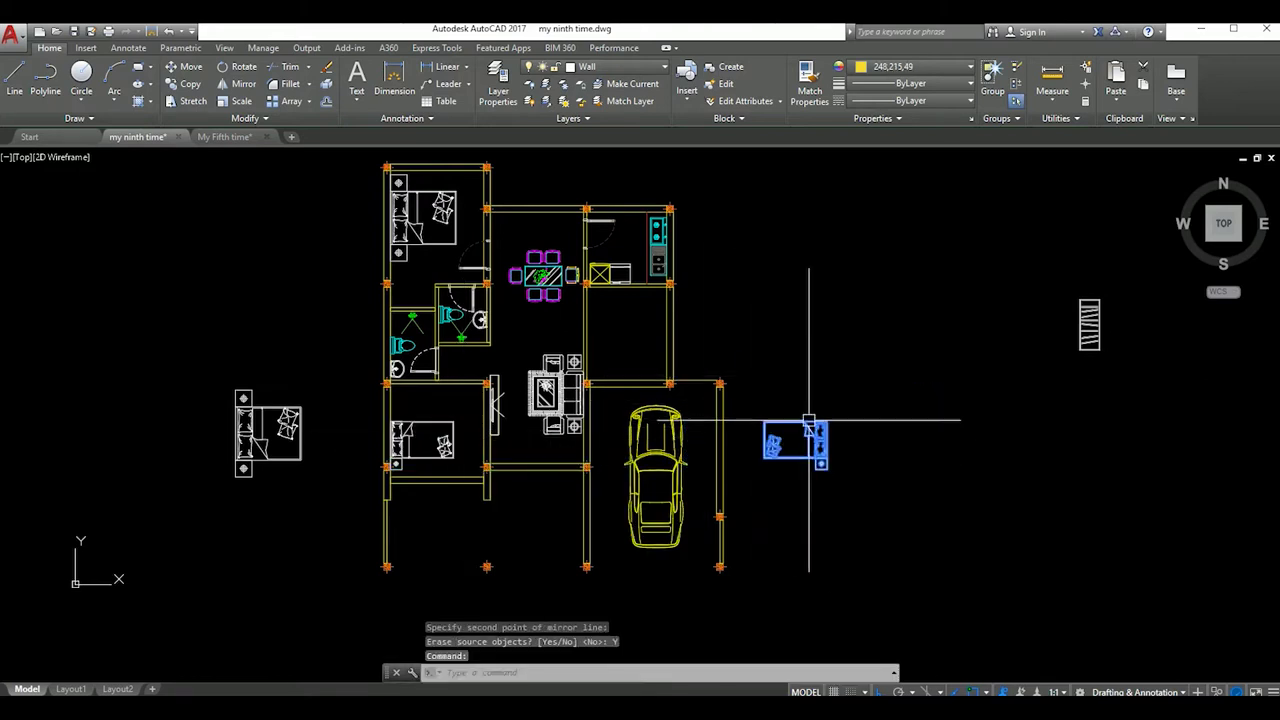
Move the mirrored bed into the room below the kitchen
{"action": "type", "text": "m"}
{"action": "key", "text": "Return"}
{"action": "scroll", "coordinate": [795, 418], "scroll_direction": "up", "scroll_amount": 3}
{"action": "left_click", "coordinate": [780, 423]}
{"action": "scroll", "coordinate": [780, 423], "scroll_direction": "down", "scroll_amount": 5}
{"action": "scroll", "coordinate": [760, 350], "scroll_direction": "up", "scroll_amount": 5}
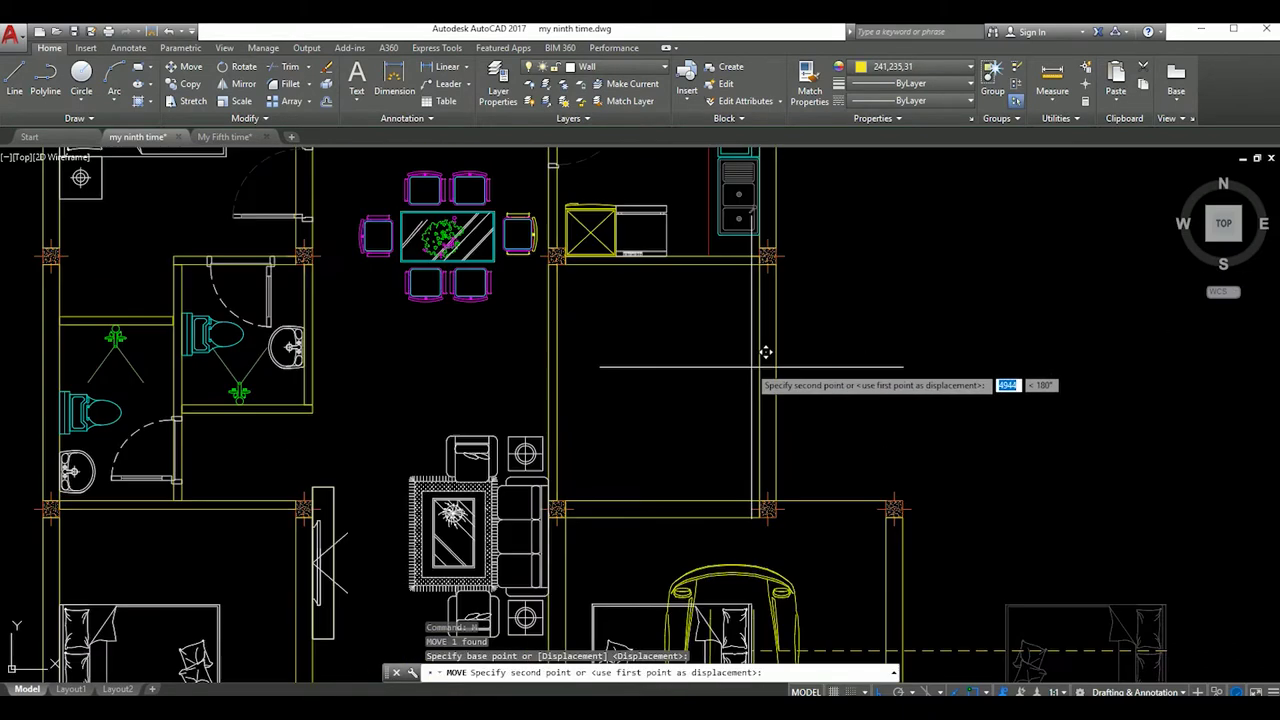
{"action": "scroll", "coordinate": [760, 350], "scroll_direction": "down", "scroll_amount": 2}
{"action": "scroll", "coordinate": [760, 400], "scroll_direction": "down", "scroll_amount": 2}
{"action": "scroll", "coordinate": [759, 450], "scroll_direction": "up", "scroll_amount": 1}
{"action": "scroll", "coordinate": [759, 461], "scroll_direction": "up", "scroll_amount": 1}
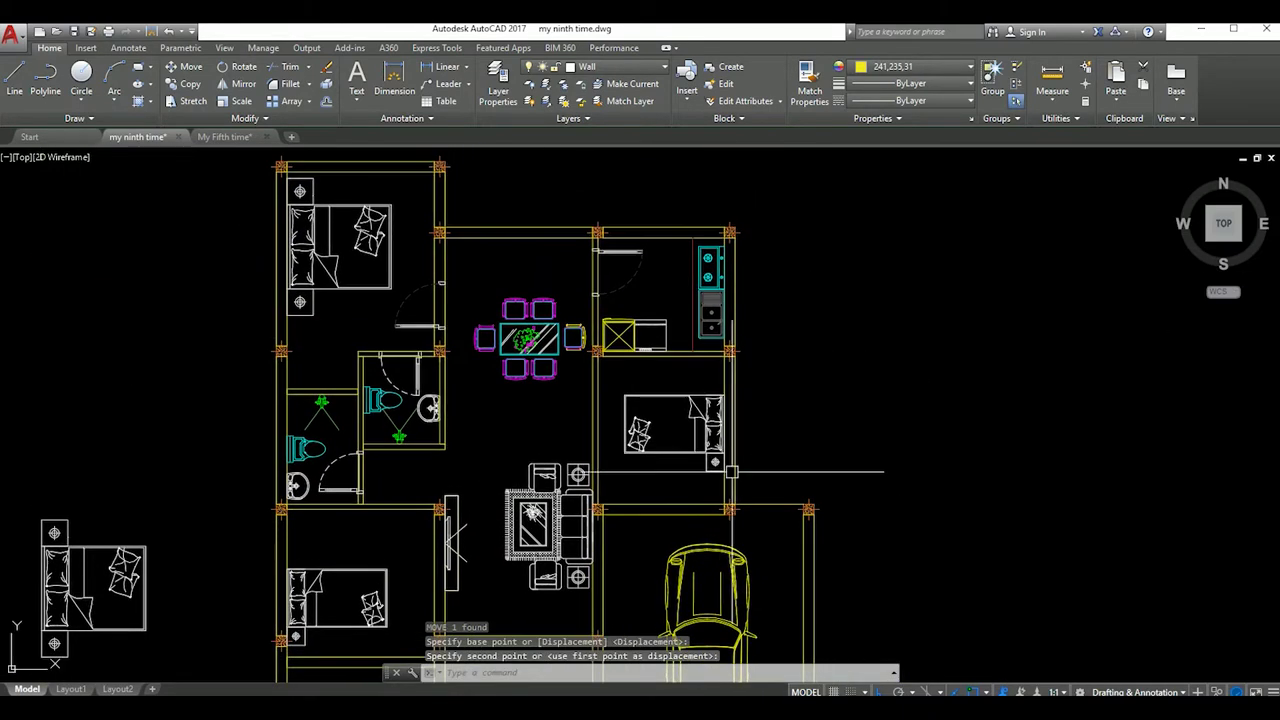
{"action": "scroll", "coordinate": [759, 461], "scroll_direction": "up", "scroll_amount": 2}
{"action": "left_click", "coordinate": [697, 472]}
{"action": "right_click", "coordinate": [694, 484]}
{"action": "key", "text": "Escape"}
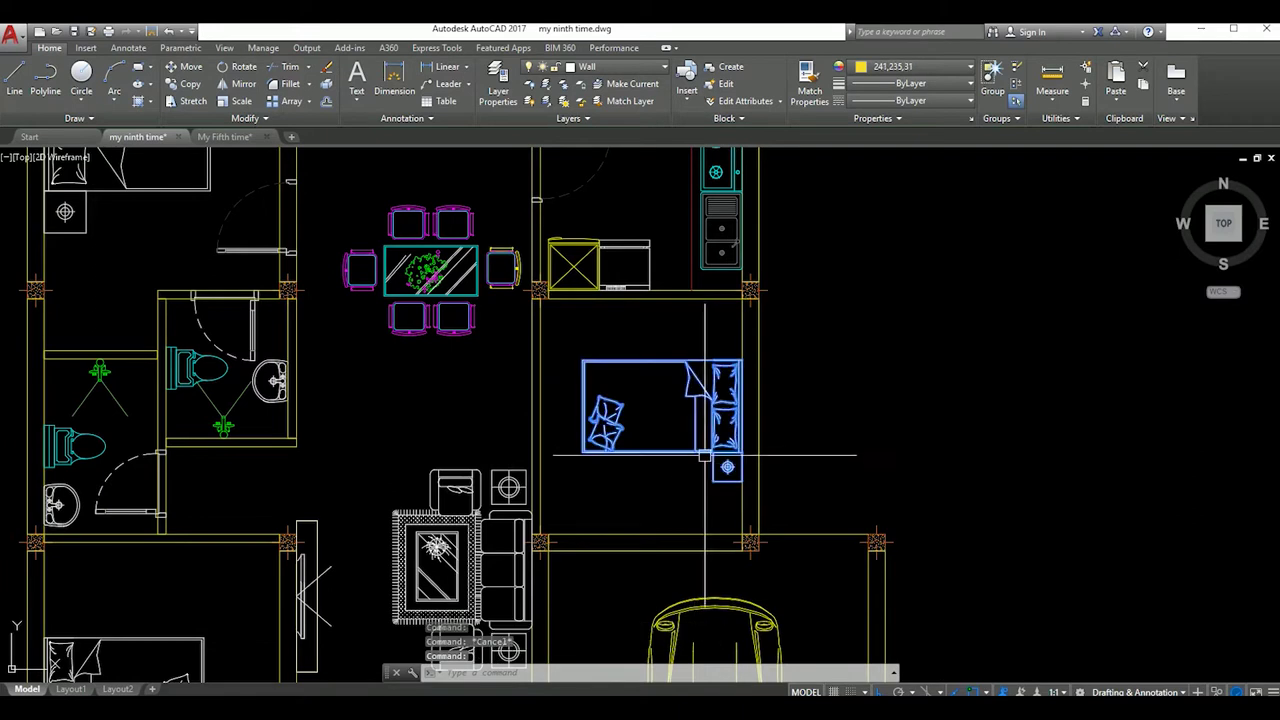
{"action": "type", "text": "m"}
Mirror the bed again and set it with its headboard against the right wall
{"action": "key", "text": "Return"}
{"action": "left_click", "coordinate": [712, 473]}
{"action": "left_click", "coordinate": [680, 488]}
{"action": "key", "text": "Return"}
{"action": "type", "text": "m"}
{"action": "key", "text": "Return"}
{"action": "scroll", "coordinate": [749, 590], "scroll_direction": "up", "scroll_amount": 4}
{"action": "left_click", "coordinate": [731, 576]}
{"action": "scroll", "coordinate": [749, 457], "scroll_direction": "down", "scroll_amount": 4}
{"action": "middle_click_drag", "start_coordinate": [715, 396], "coordinate": [714, 440]}
{"action": "left_click", "coordinate": [707, 454]}
Select the striped hatch pattern lying right of the plan with a window
{"action": "scroll", "coordinate": [823, 451], "scroll_direction": "down", "scroll_amount": 4}
{"action": "scroll", "coordinate": [860, 420], "scroll_direction": "down", "scroll_amount": 2}
{"action": "left_click", "coordinate": [862, 352]}
{"action": "left_click", "coordinate": [944, 445]}
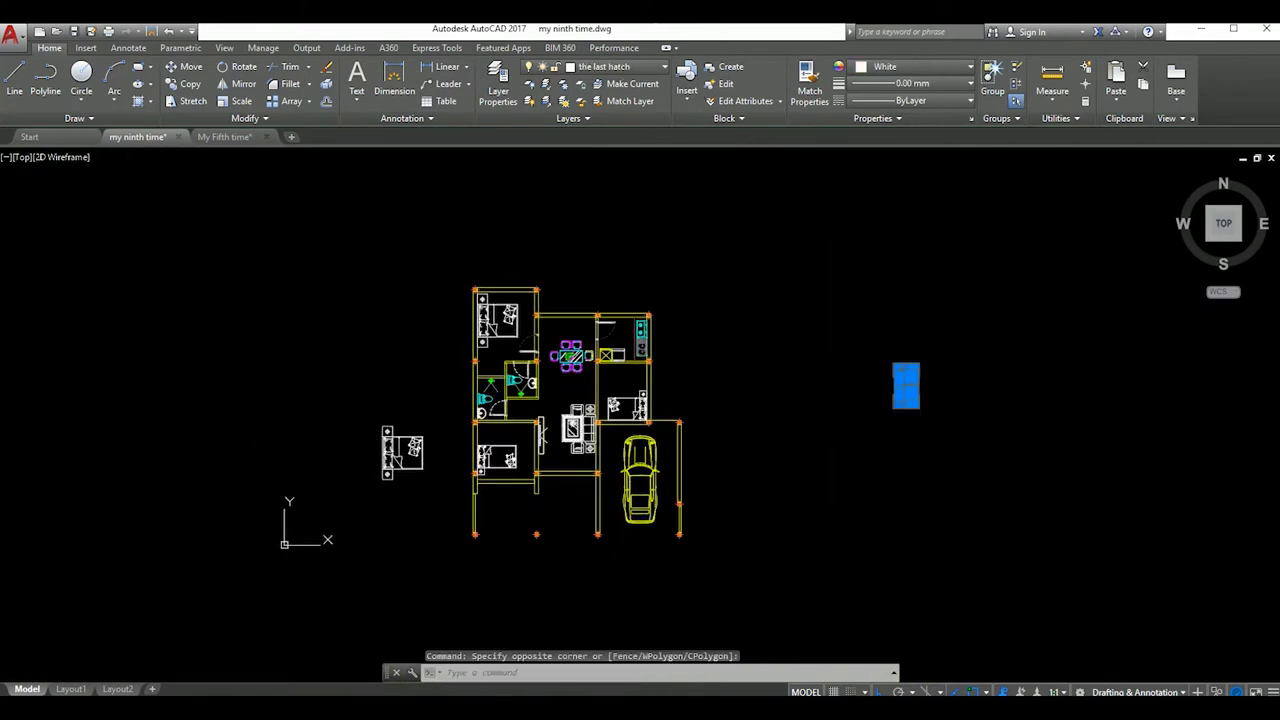
Move the striped pattern left, beside the garage
{"action": "key", "text": "Return"}
{"action": "left_click", "coordinate": [931, 411]}
{"action": "left_click", "coordinate": [750, 411]}
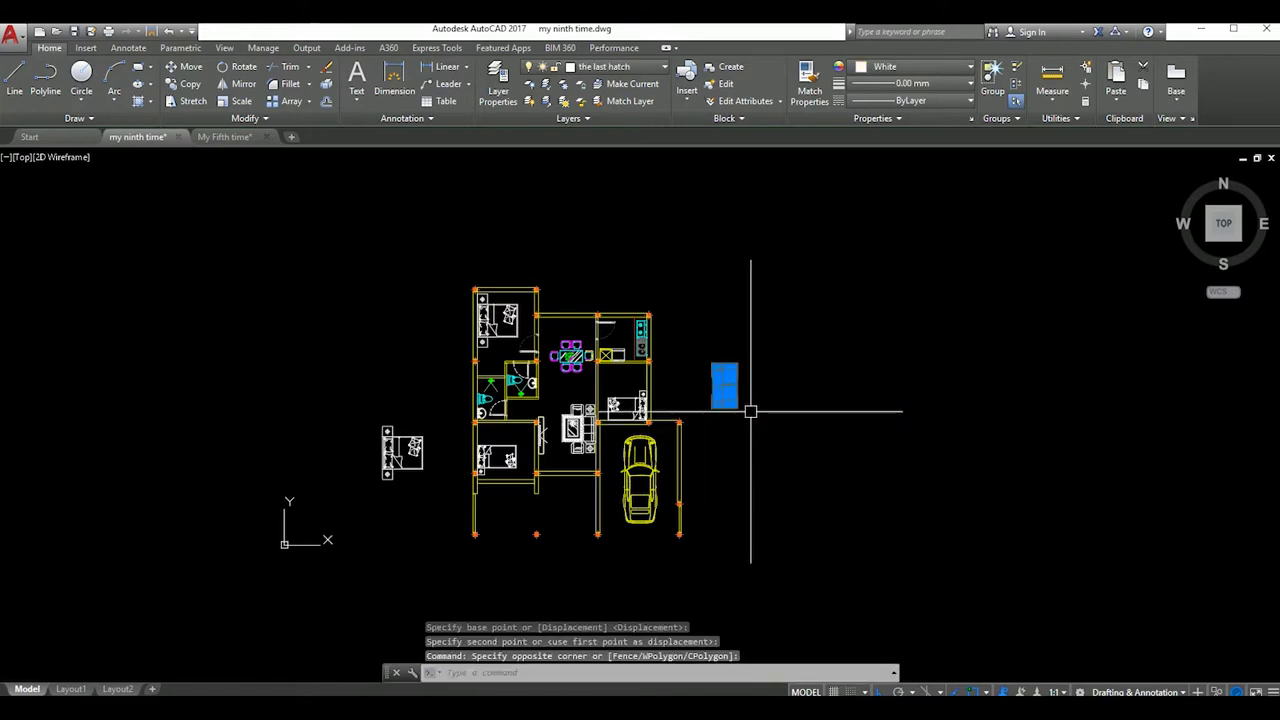
Define the striped pattern as a single block with B
{"action": "type", "text": "b"}
{"action": "key", "text": "Return"}
{"action": "type", "text": "board"}
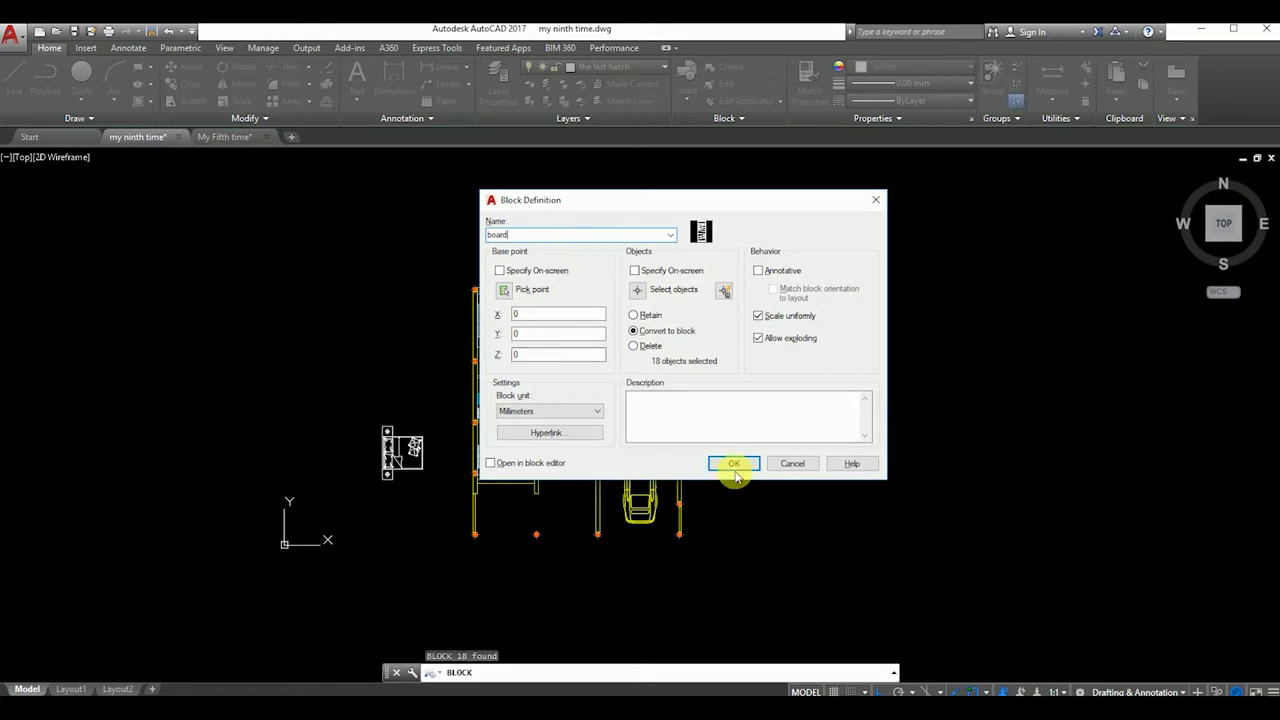
{"action": "left_click", "coordinate": [734, 466]}
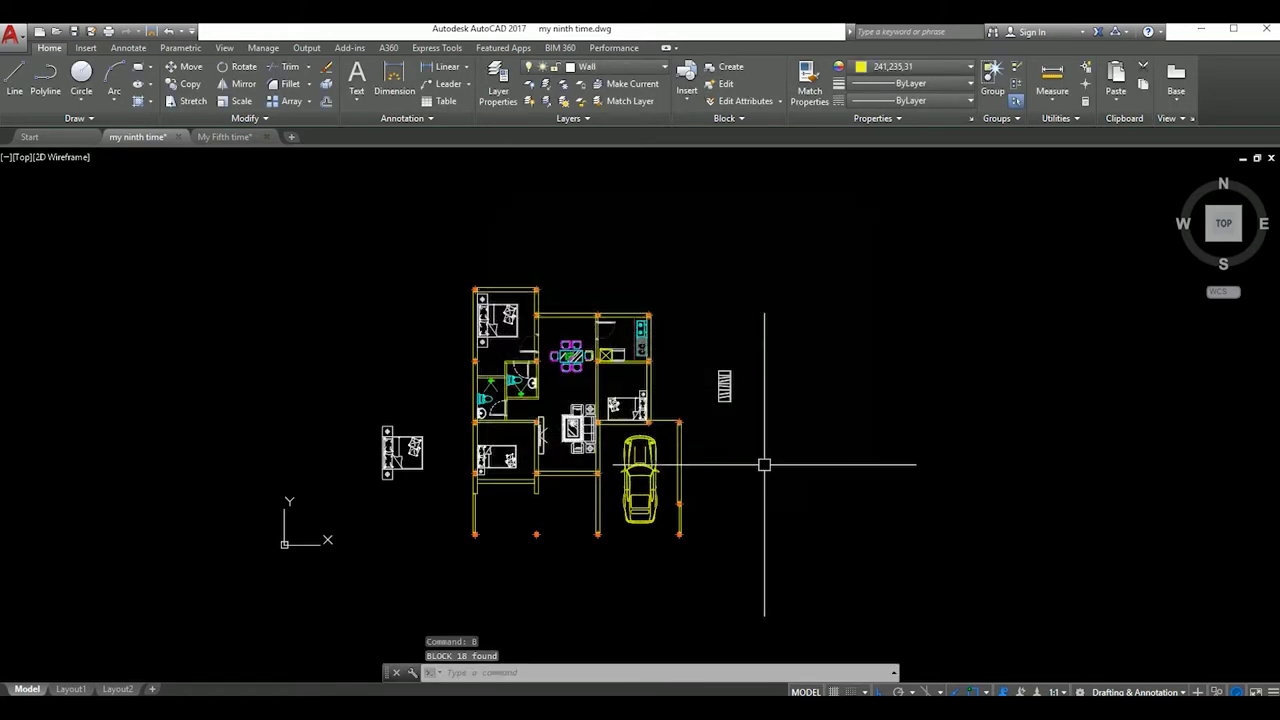
{"action": "scroll", "coordinate": [754, 428], "scroll_direction": "up", "scroll_amount": 2}
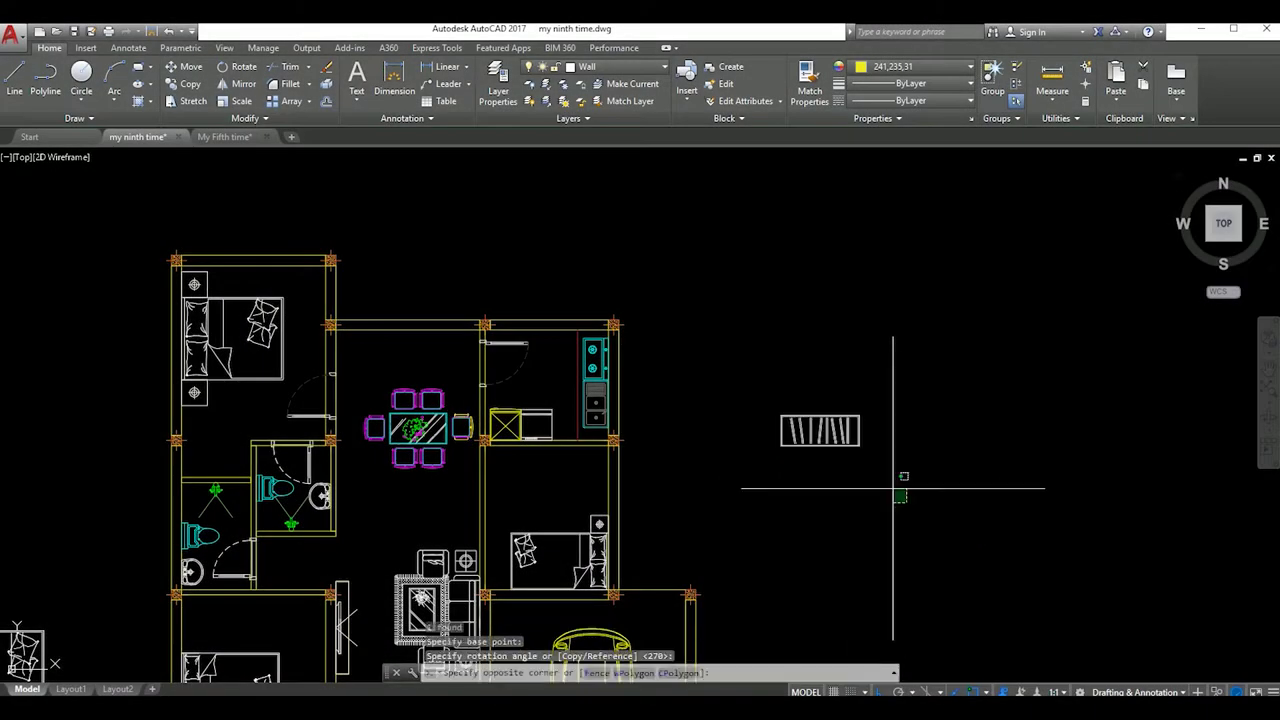
Move the cabinet block against the kitchen wall
{"action": "type", "text": "m"}
{"action": "key", "text": "Return"}
{"action": "scroll", "coordinate": [848, 424], "scroll_direction": "up", "scroll_amount": 2}
{"action": "scroll", "coordinate": [848, 424], "scroll_direction": "up", "scroll_amount": 1}
{"action": "left_click", "coordinate": [886, 391]}
{"action": "scroll", "coordinate": [886, 391], "scroll_direction": "down", "scroll_amount": 2}
{"action": "scroll", "coordinate": [749, 429], "scroll_direction": "down", "scroll_amount": 2}
{"action": "mouse_move", "coordinate": [749, 429]}
{"action": "middle_mouse_down"}
{"action": "mouse_move", "coordinate": [651, 459]}
{"action": "mouse_move", "coordinate": [716, 437]}
{"action": "middle_mouse_up"}
{"action": "scroll", "coordinate": [716, 437], "scroll_direction": "up", "scroll_amount": 2}
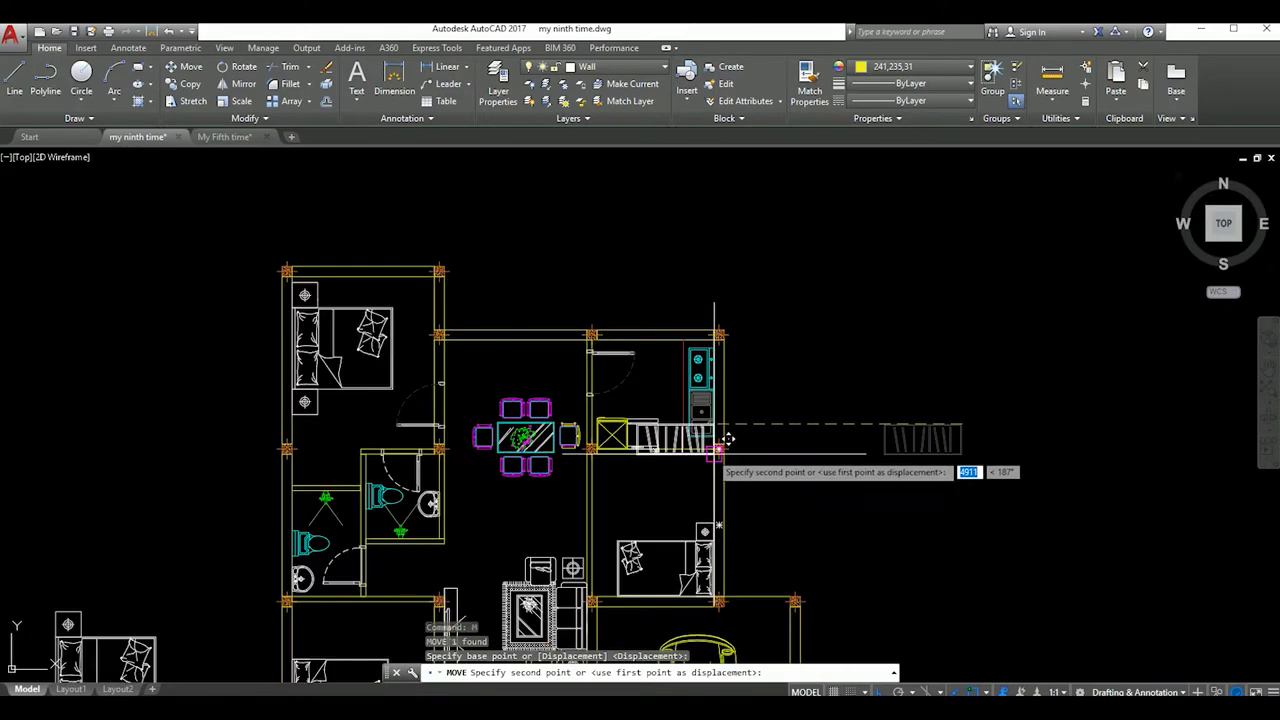
{"action": "scroll", "coordinate": [728, 439], "scroll_direction": "down", "scroll_amount": 2}
{"action": "scroll", "coordinate": [720, 440], "scroll_direction": "up", "scroll_amount": 3}
{"action": "scroll", "coordinate": [720, 440], "scroll_direction": "down", "scroll_amount": 2}
{"action": "scroll", "coordinate": [790, 470], "scroll_direction": "down", "scroll_amount": 1}
{"action": "left_click", "coordinate": [838, 490]}
Copy the cabinet block toward the left bathroom
{"action": "left_click", "coordinate": [797, 478]}
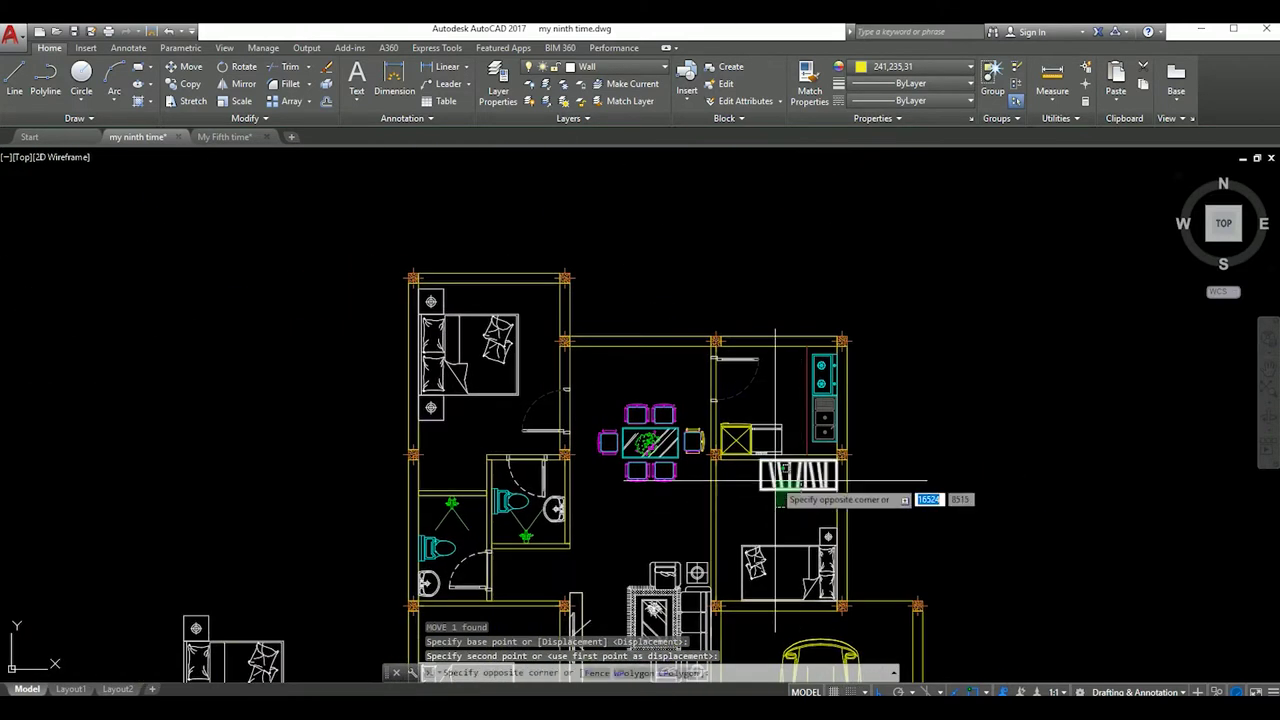
{"action": "left_click", "coordinate": [792, 498]}
{"action": "middle_click_drag", "start_coordinate": [909, 503], "coordinate": [900, 401]}
{"action": "type", "text": "co"}
{"action": "key", "text": "Return"}
{"action": "scroll", "coordinate": [843, 335], "scroll_direction": "up", "scroll_amount": 3}
{"action": "scroll", "coordinate": [556, 392], "scroll_direction": "up", "scroll_amount": 5}
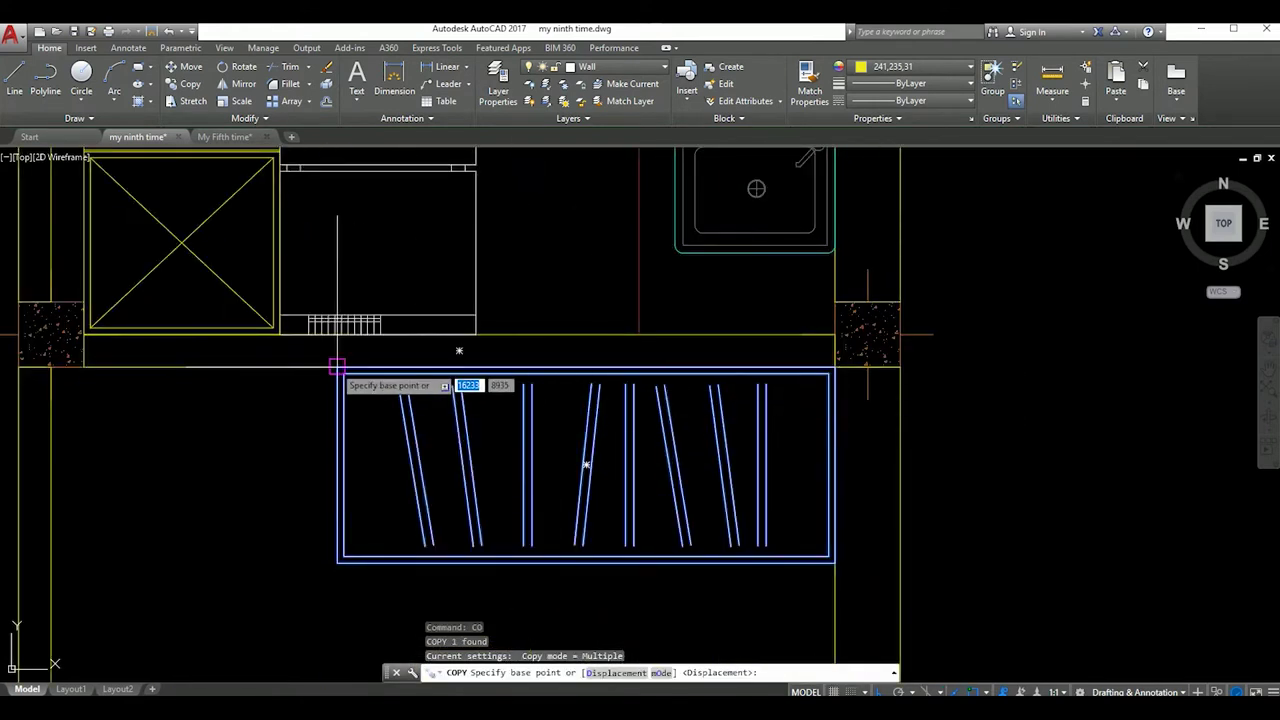
{"action": "left_click", "coordinate": [337, 366]}
{"action": "scroll", "coordinate": [600, 410], "scroll_direction": "down", "scroll_amount": 3}
{"action": "scroll", "coordinate": [557, 428], "scroll_direction": "down", "scroll_amount": 2}
{"action": "scroll", "coordinate": [571, 508], "scroll_direction": "up", "scroll_amount": 1}
{"action": "scroll", "coordinate": [437, 476], "scroll_direction": "up", "scroll_amount": 2}
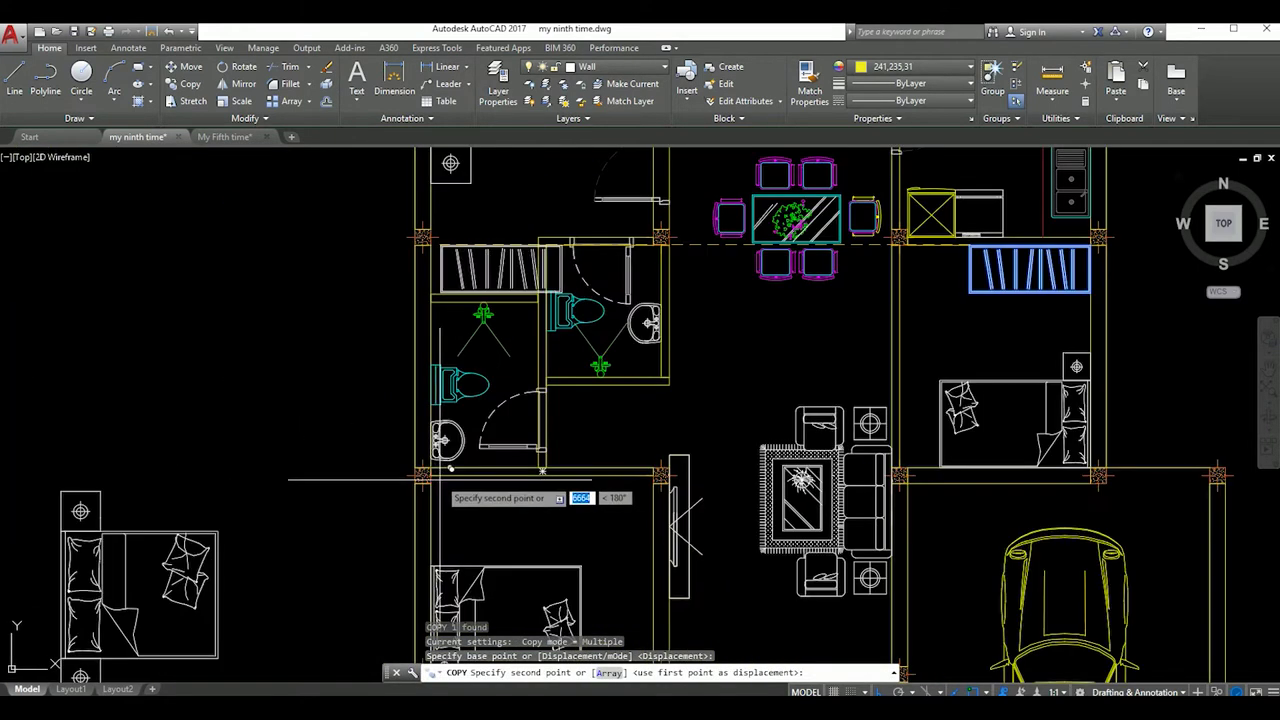
{"action": "scroll", "coordinate": [432, 477], "scroll_direction": "up", "scroll_amount": 4}
{"action": "scroll", "coordinate": [433, 462], "scroll_direction": "down", "scroll_amount": 5}
{"action": "scroll", "coordinate": [471, 423], "scroll_direction": "up", "scroll_amount": 1}
{"action": "scroll", "coordinate": [440, 414], "scroll_direction": "up", "scroll_amount": 4}
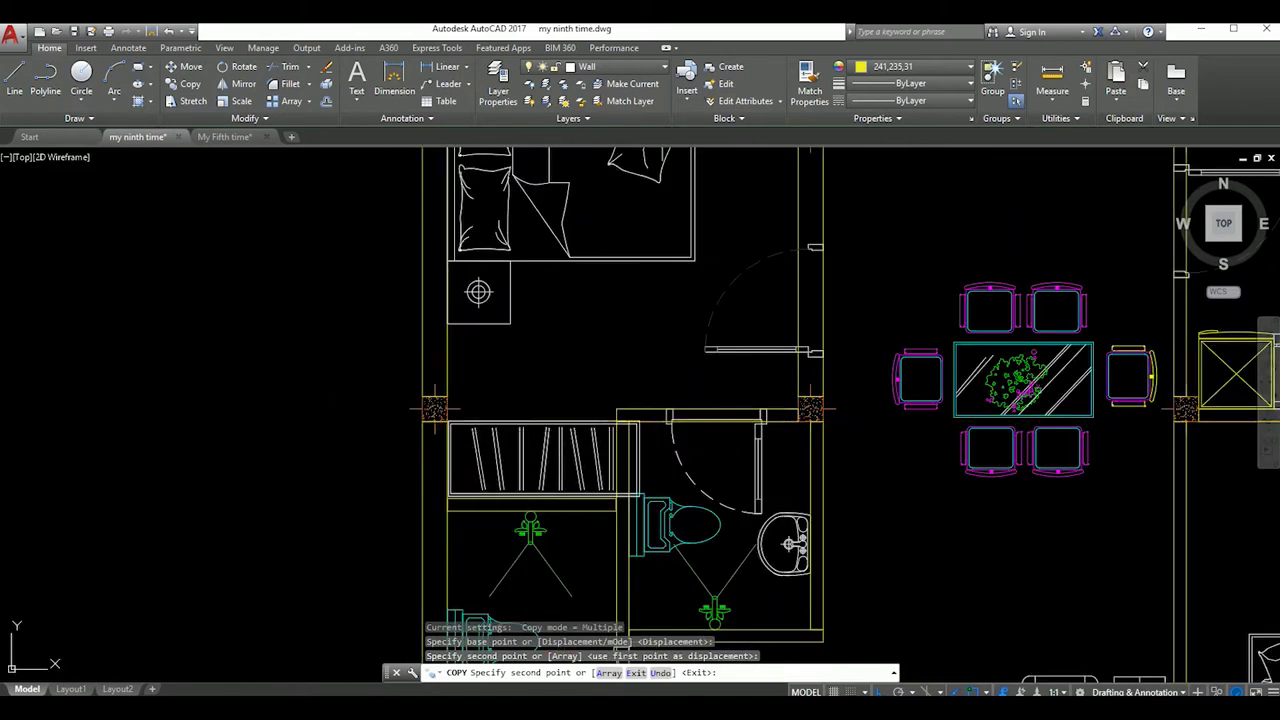
{"action": "key", "text": "Escape"}
Move the cabinet copy down onto the wall line above the bathroom
{"action": "scroll", "coordinate": [620, 450], "scroll_direction": "up", "scroll_amount": 2}
{"action": "scroll", "coordinate": [614, 440], "scroll_direction": "up", "scroll_amount": 3}
{"action": "scroll", "coordinate": [620, 450], "scroll_direction": "up", "scroll_amount": 2}
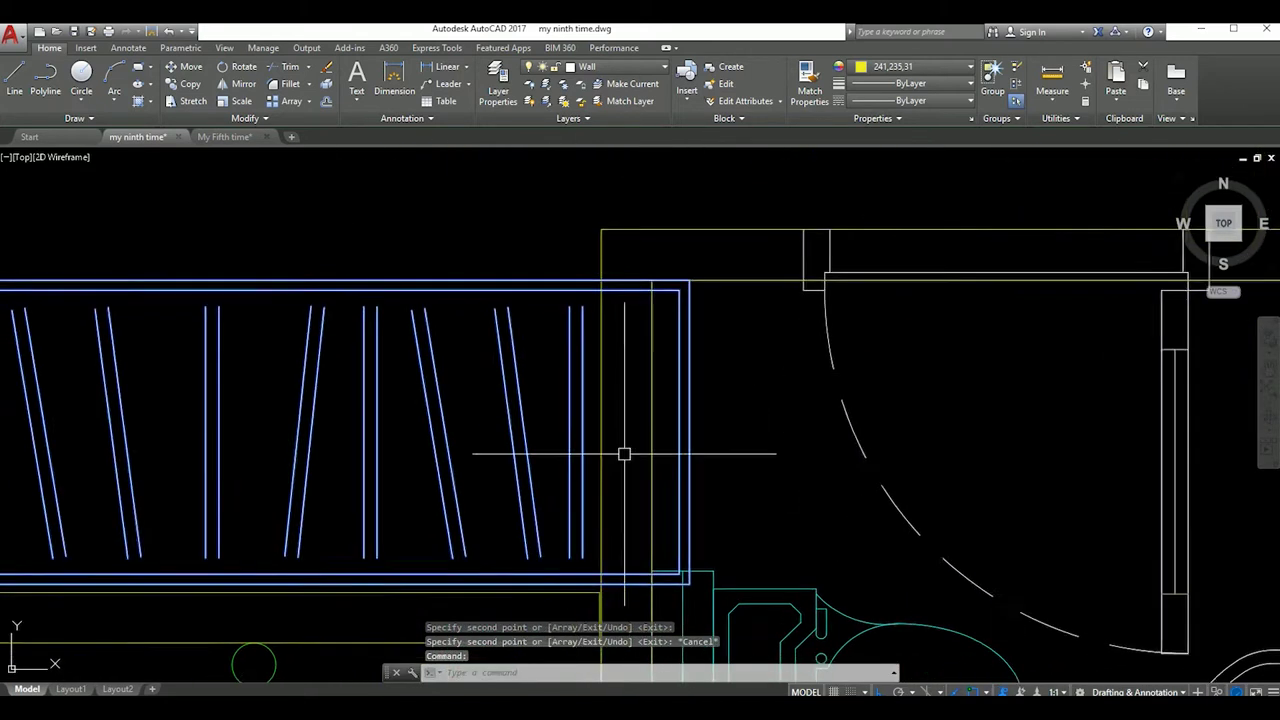
{"action": "scroll", "coordinate": [688, 476], "scroll_direction": "down", "scroll_amount": 3}
{"action": "scroll", "coordinate": [688, 476], "scroll_direction": "up", "scroll_amount": 2}
{"action": "type", "text": "m"}
{"action": "key", "text": "Return"}
{"action": "scroll", "coordinate": [600, 510], "scroll_direction": "up", "scroll_amount": 4}
{"action": "left_click", "coordinate": [590, 503]}
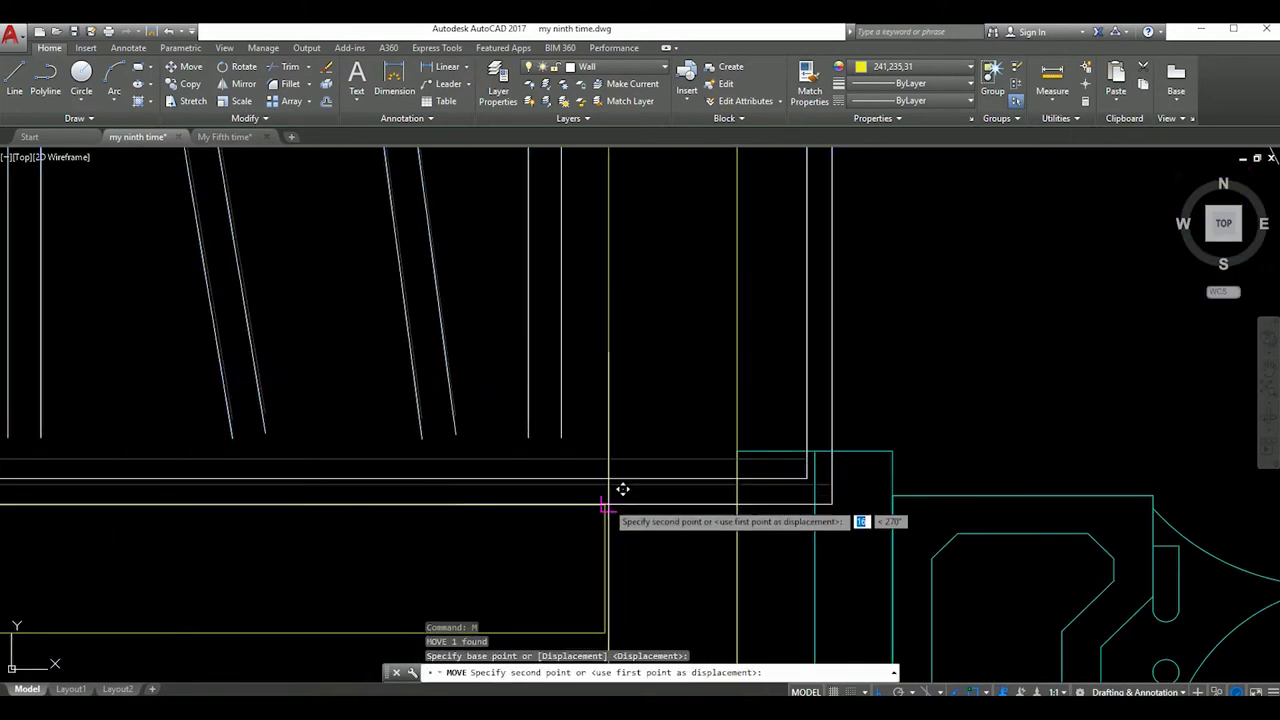
{"action": "left_click", "coordinate": [608, 523]}
{"action": "scroll", "coordinate": [605, 548], "scroll_direction": "up", "scroll_amount": 5}
{"action": "scroll", "coordinate": [615, 490], "scroll_direction": "up", "scroll_amount": 1}
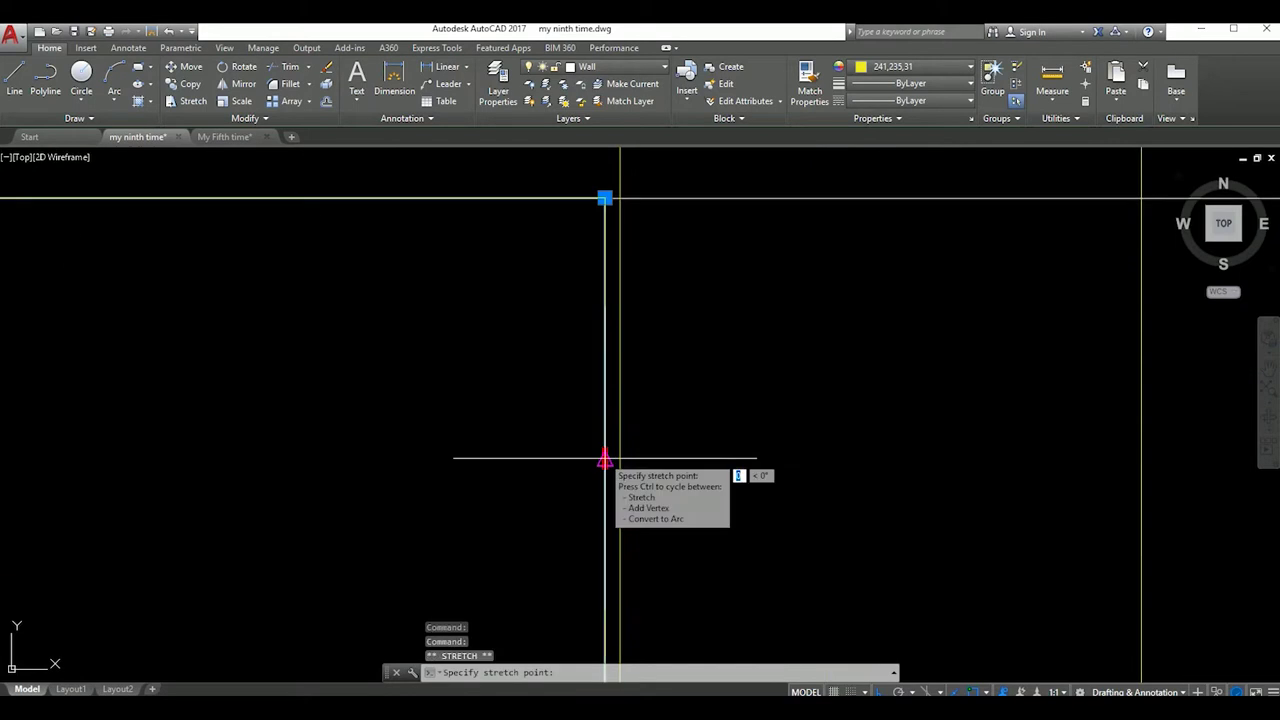
{"action": "scroll", "coordinate": [620, 458], "scroll_direction": "down", "scroll_amount": 5}
{"action": "scroll", "coordinate": [625, 450], "scroll_direction": "down", "scroll_amount": 3}
{"action": "key", "text": "Escape"}
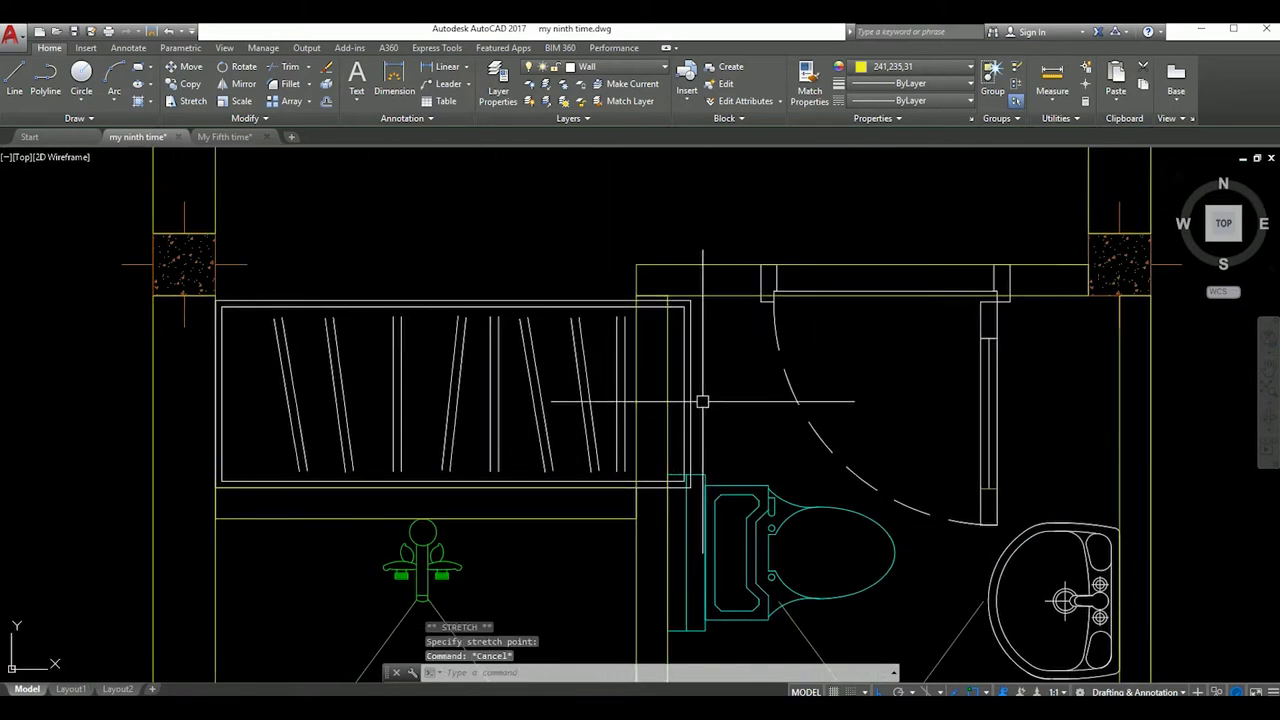
Explode the cabinet copy and stretch its right edge to fit the bathroom
{"action": "left_click", "coordinate": [686, 381]}
{"action": "key", "text": "Return"}
{"action": "scroll", "coordinate": [686, 410], "scroll_direction": "up", "scroll_amount": 4}
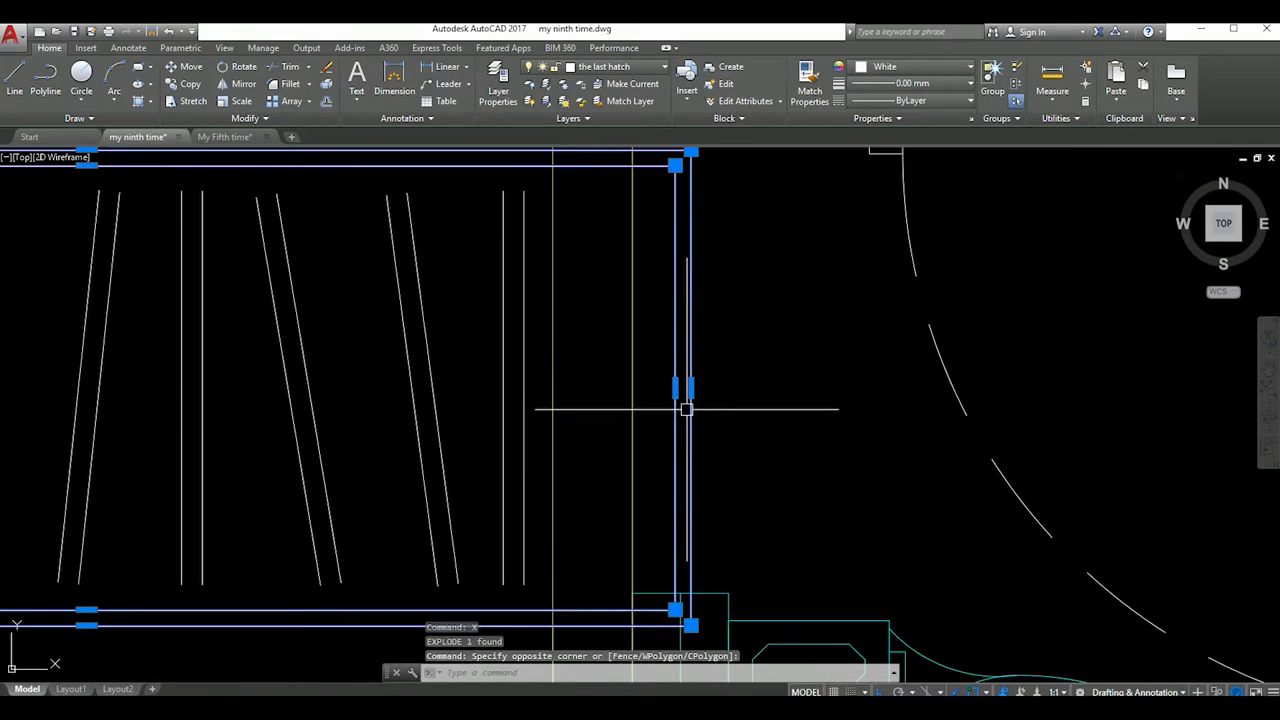
{"action": "left_click", "coordinate": [540, 392]}
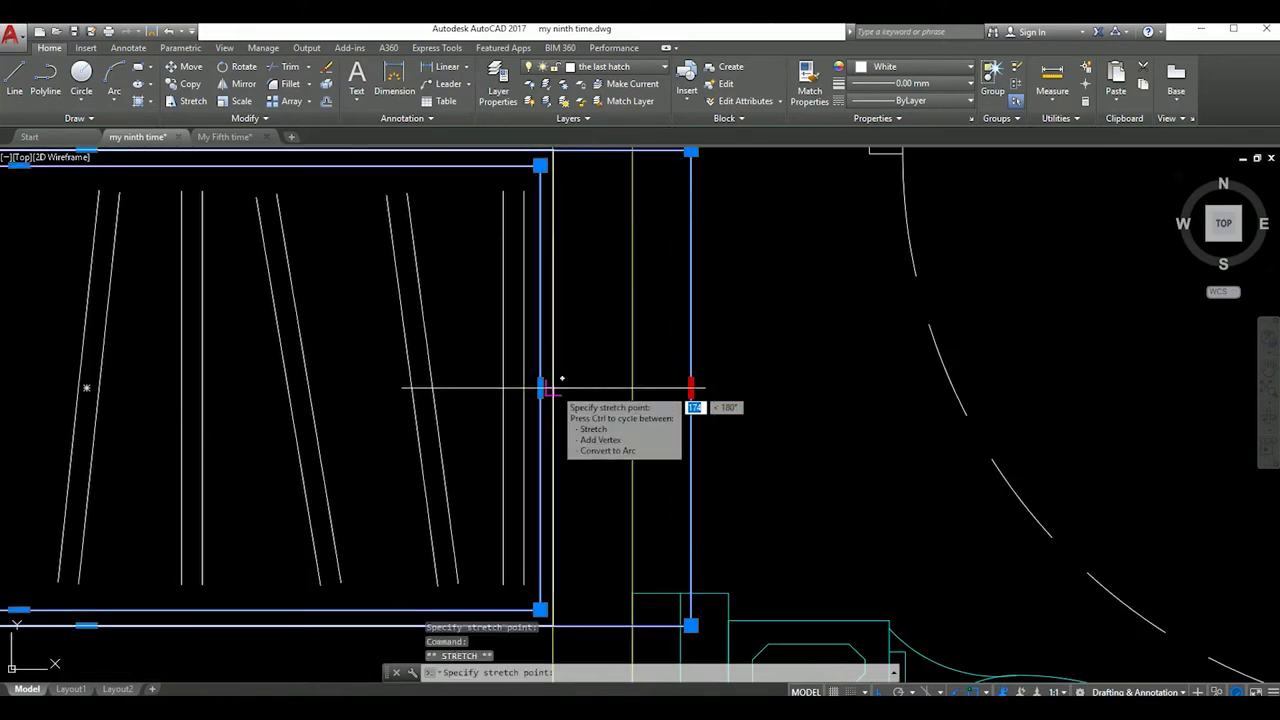
{"action": "key", "text": "Escape"}
{"action": "scroll", "coordinate": [603, 397], "scroll_direction": "down", "scroll_amount": 4}
{"action": "scroll", "coordinate": [603, 397], "scroll_direction": "down", "scroll_amount": 3}
{"action": "scroll", "coordinate": [603, 397], "scroll_direction": "up", "scroll_amount": 1}
{"action": "scroll", "coordinate": [600, 423], "scroll_direction": "down", "scroll_amount": 3}
{"action": "middle_click_drag", "start_coordinate": [600, 423], "coordinate": [520, 400]}
{"action": "scroll", "coordinate": [620, 440], "scroll_direction": "up", "scroll_amount": 3}
{"action": "middle_click_drag", "start_coordinate": [620, 440], "coordinate": [648, 486]}
Start copying the selected door, cancel it, then rotate the door about its pivot point
{"action": "scroll", "coordinate": [555, 419], "scroll_direction": "up", "scroll_amount": 3}
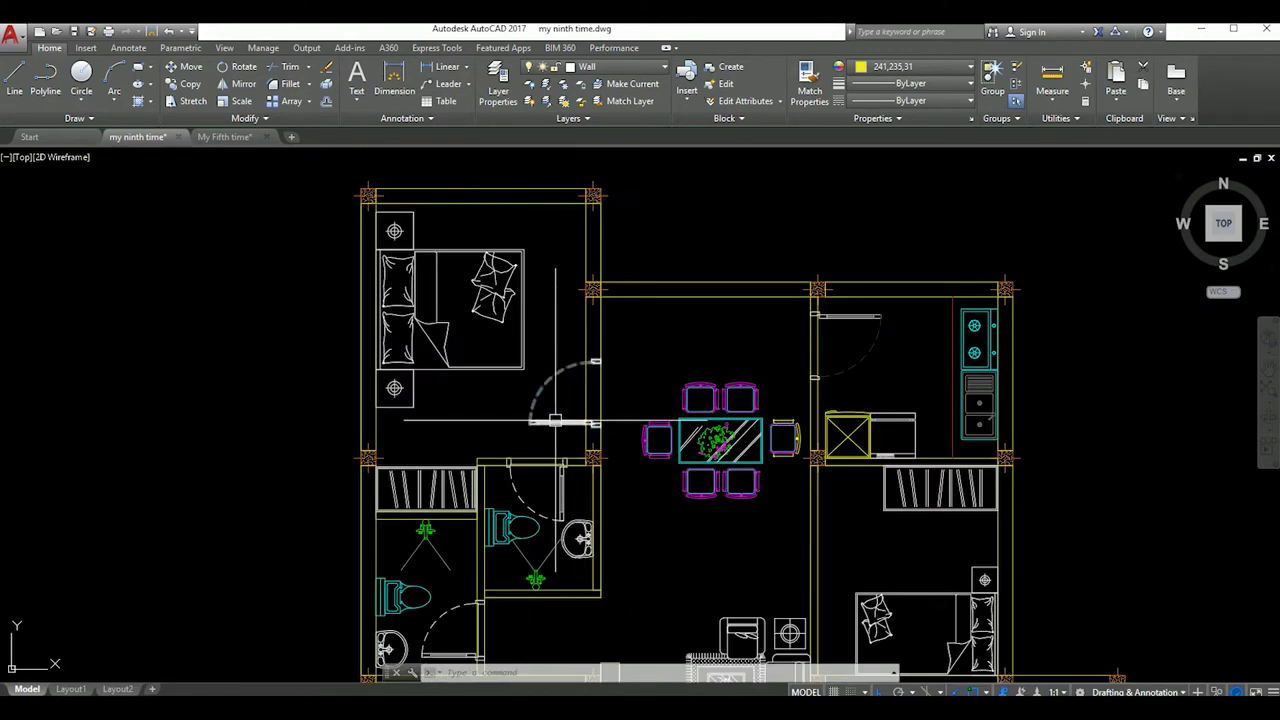
{"action": "type", "text": "co"}
{"action": "key", "text": "Return"}
{"action": "scroll", "coordinate": [615, 427], "scroll_direction": "down", "scroll_amount": 3}
{"action": "scroll", "coordinate": [600, 430], "scroll_direction": "up", "scroll_amount": 4}
{"action": "scroll", "coordinate": [590, 430], "scroll_direction": "up", "scroll_amount": 2}
{"action": "key", "text": "Escape"}
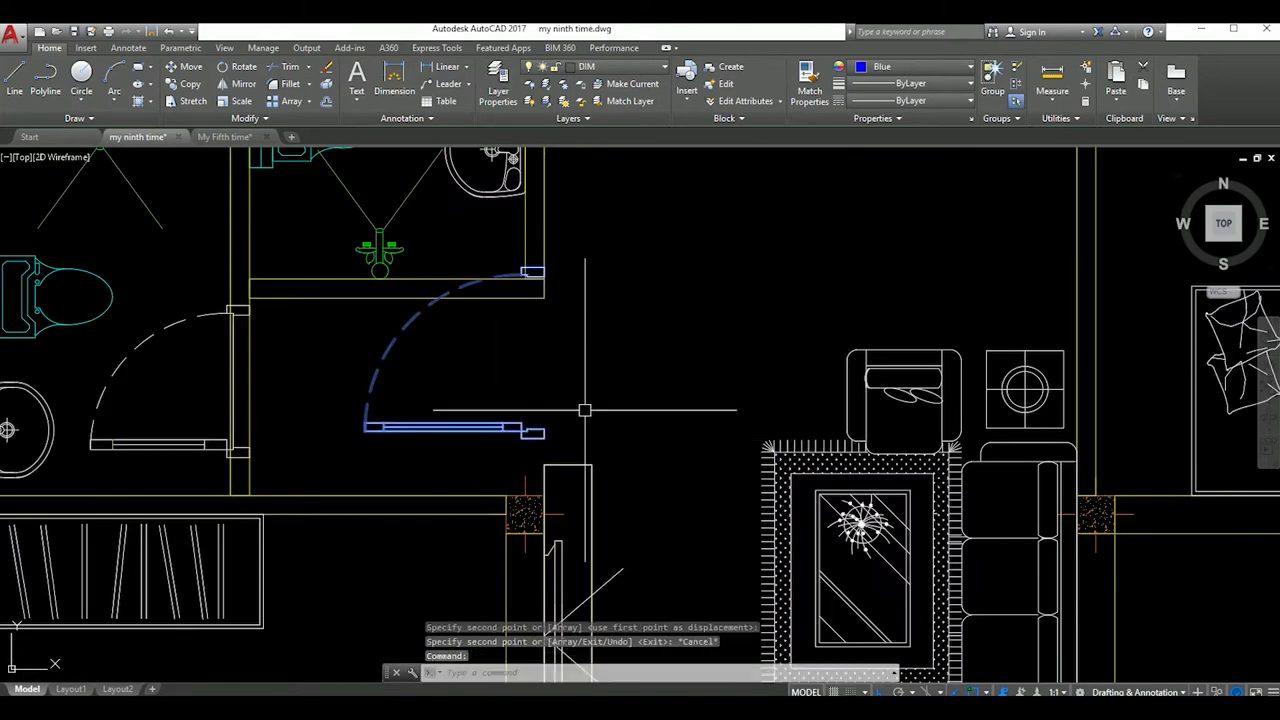
{"action": "type", "text": "o"}
{"action": "key", "text": "Return"}
{"action": "left_click", "coordinate": [585, 411]}
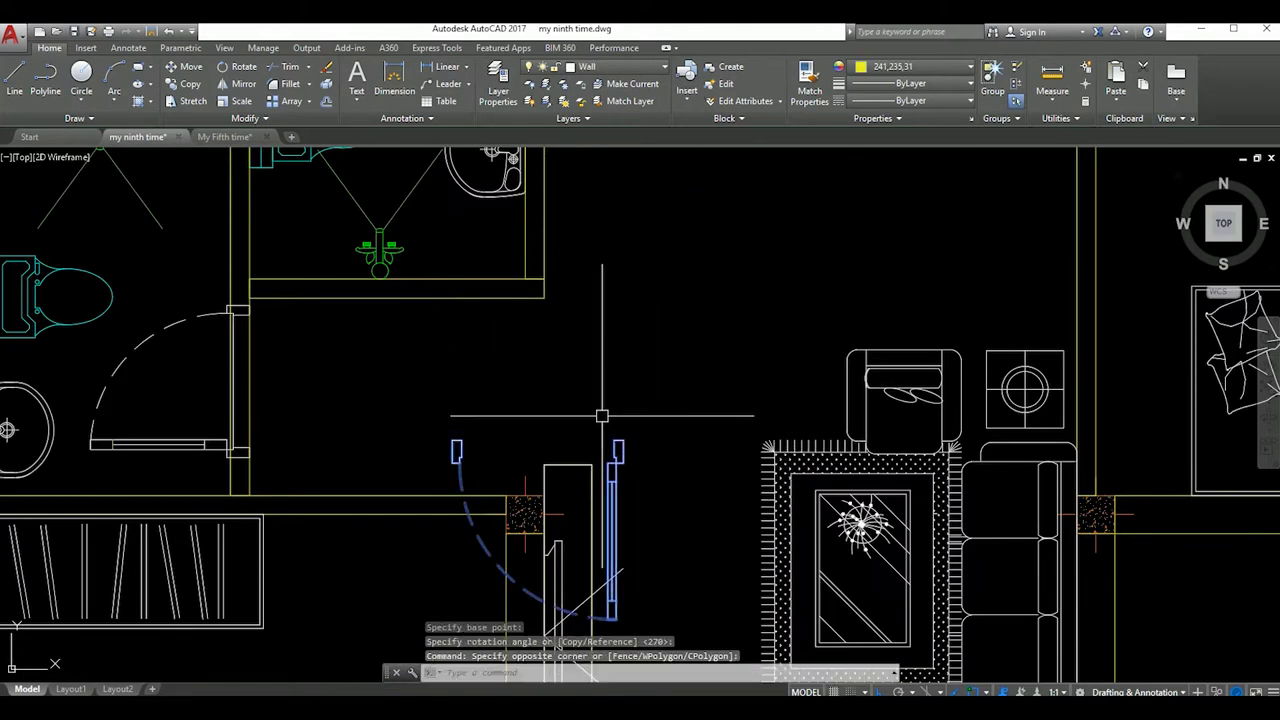
Move the selected piece into the wall opening
{"action": "type", "text": "m"}
{"action": "key", "text": "Return"}
{"action": "scroll", "coordinate": [525, 512], "scroll_direction": "up", "scroll_amount": 5}
{"action": "left_click", "coordinate": [512, 351]}
{"action": "left_click", "coordinate": [512, 351]}
{"action": "scroll", "coordinate": [520, 360], "scroll_direction": "down", "scroll_amount": 2}
{"action": "scroll", "coordinate": [505, 400], "scroll_direction": "down", "scroll_amount": 2}
{"action": "scroll", "coordinate": [495, 437], "scroll_direction": "down", "scroll_amount": 2}
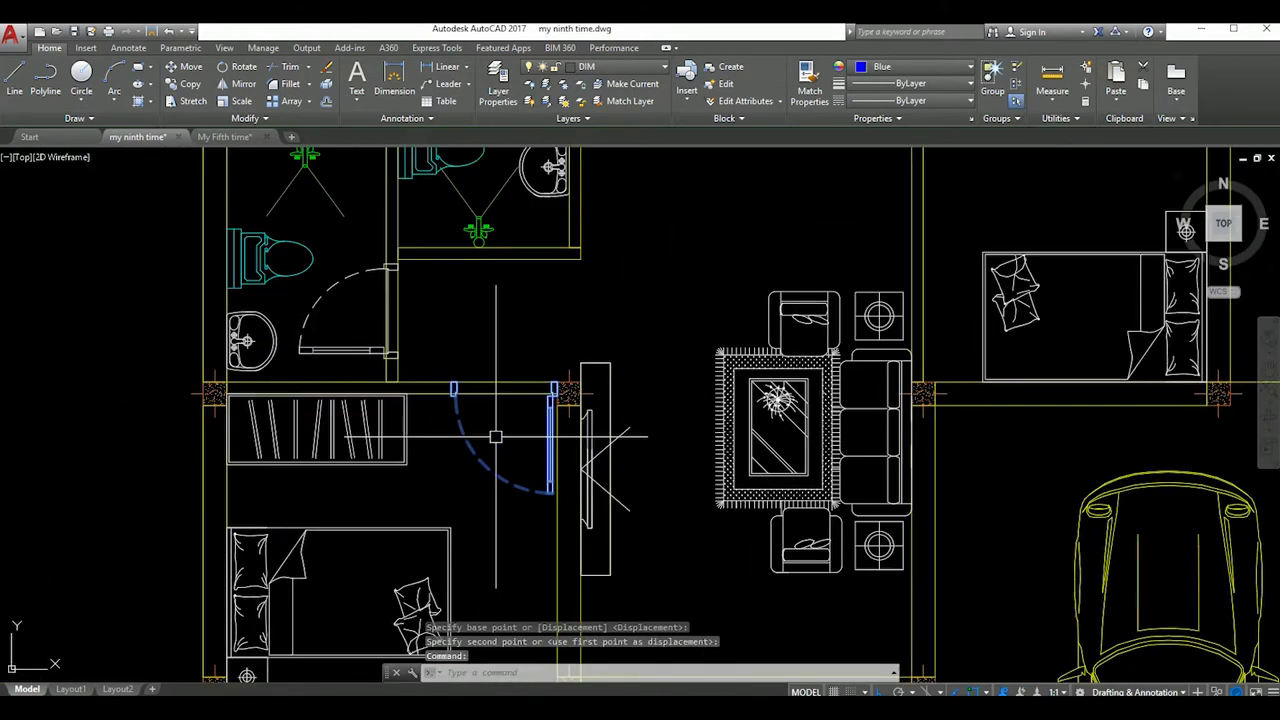
Move the bedroom door 200 units from its base point
{"action": "key", "text": "Return"}
{"action": "left_click", "coordinate": [507, 440]}
{"action": "type", "text": "200"}
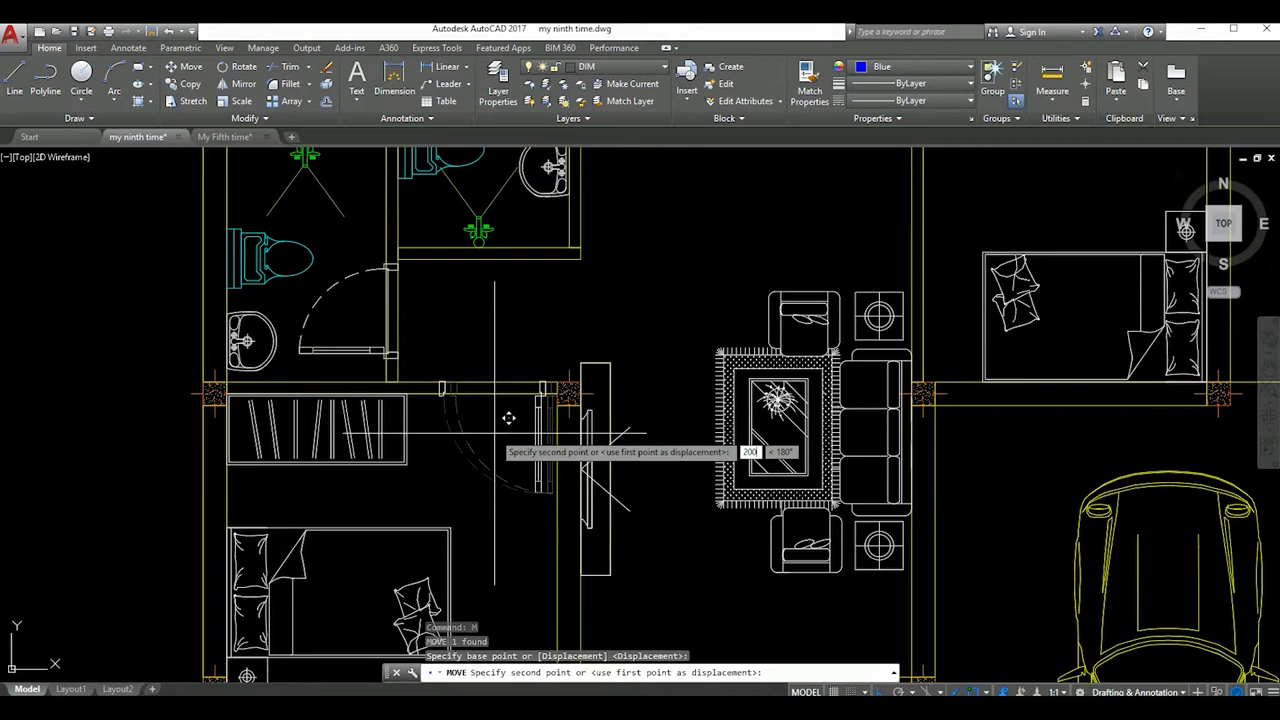
{"action": "key", "text": "Return"}
{"action": "scroll", "coordinate": [508, 410], "scroll_direction": "down", "scroll_amount": 3}
{"action": "scroll", "coordinate": [508, 400], "scroll_direction": "up", "scroll_amount": 2}
{"action": "scroll", "coordinate": [507, 391], "scroll_direction": "down", "scroll_amount": 2}
{"action": "scroll", "coordinate": [507, 391], "scroll_direction": "up", "scroll_amount": 2}
Mirror the door across a vertical line, flipping its swing direction
{"action": "key", "text": "Return"}
{"action": "left_click", "coordinate": [557, 405]}
{"action": "left_click", "coordinate": [565, 325]}
{"action": "left_click", "coordinate": [590, 359]}
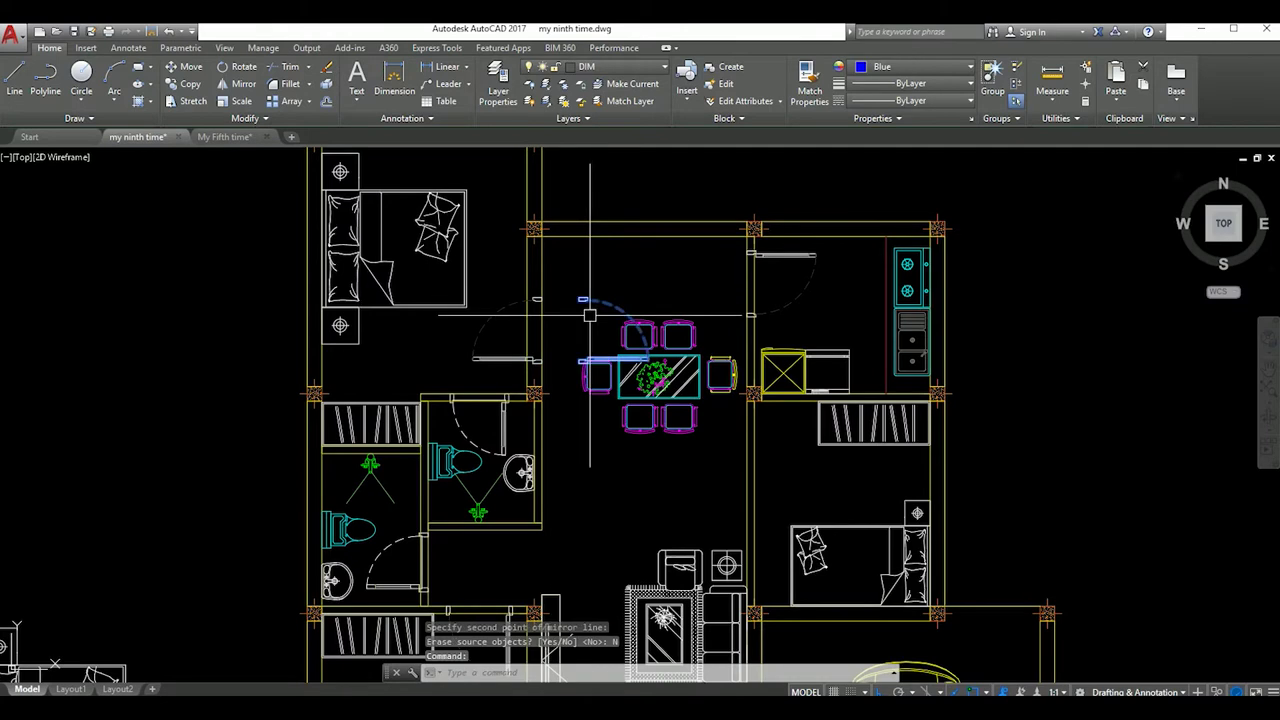
{"action": "type", "text": "mi"}
{"action": "key", "text": "Return"}
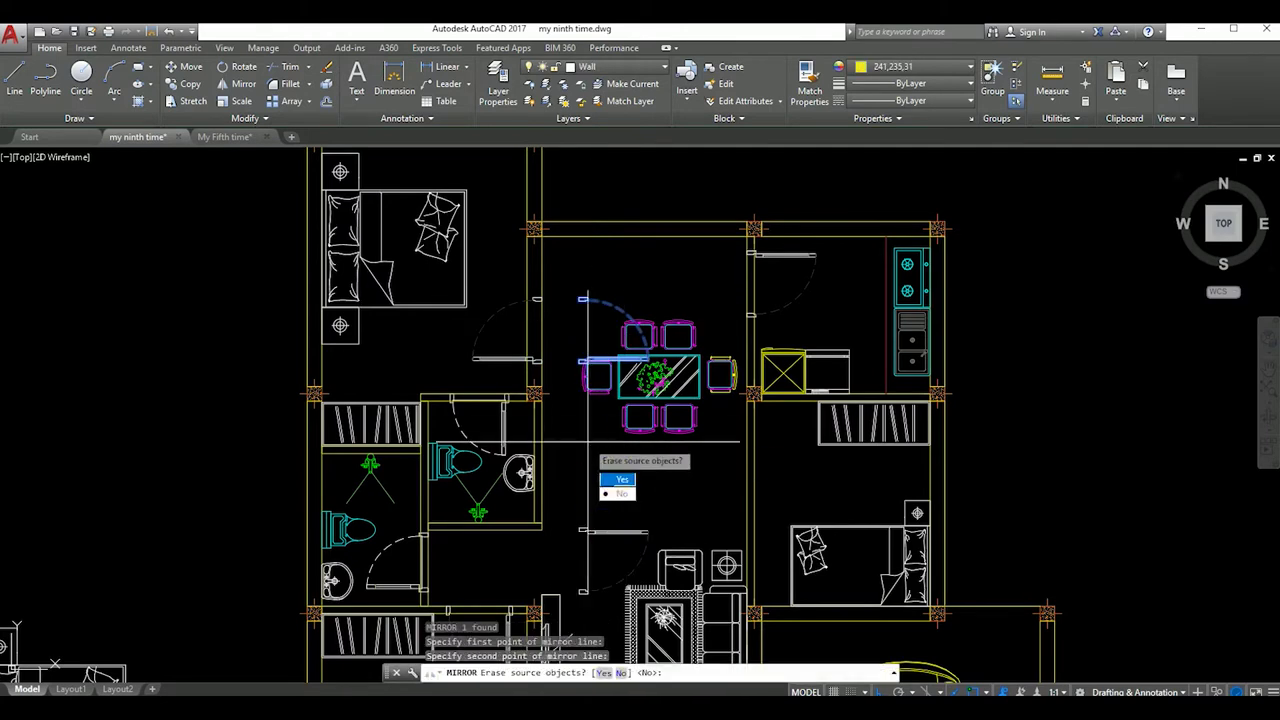
{"action": "left_click", "coordinate": [617, 481]}
{"action": "left_click", "coordinate": [596, 531]}
Move the mirrored door so it sits against the wall column
{"action": "type", "text": "m"}
{"action": "key", "text": "Return"}
{"action": "scroll", "coordinate": [585, 525], "scroll_direction": "up", "scroll_amount": 2}
{"action": "left_click", "coordinate": [577, 525]}
{"action": "scroll", "coordinate": [850, 318], "scroll_direction": "up", "scroll_amount": 4}
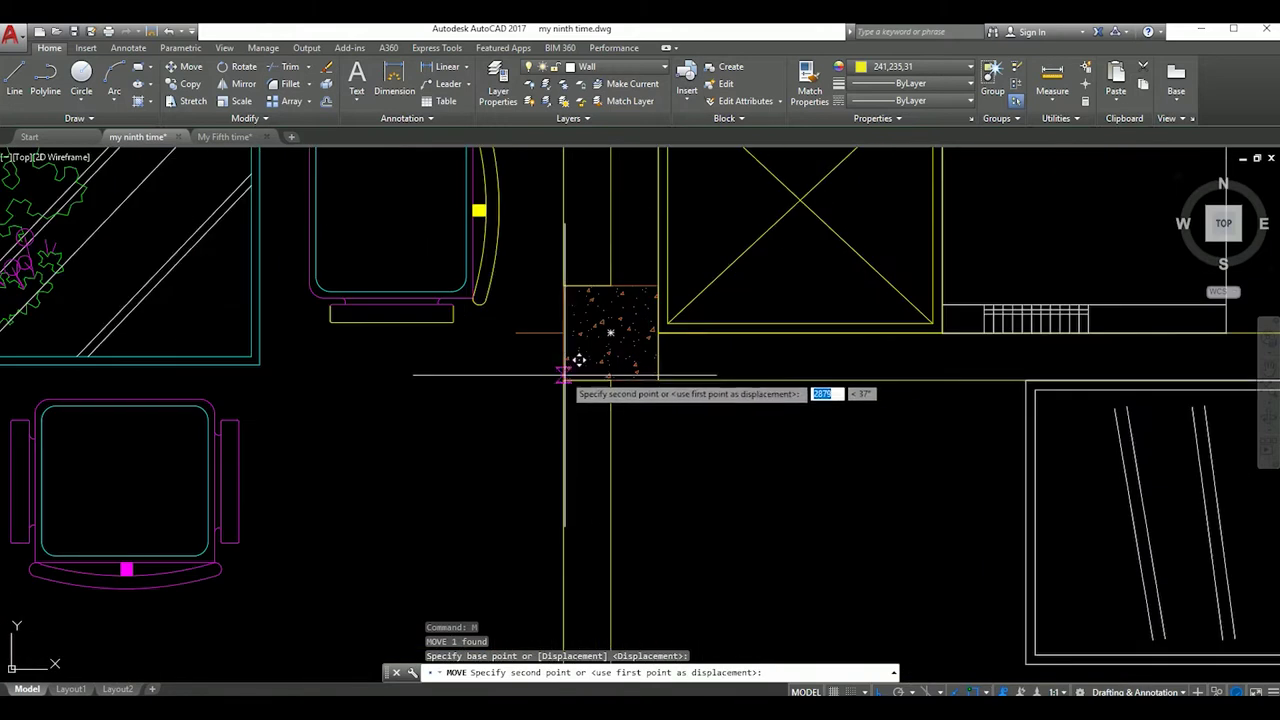
{"action": "left_click", "coordinate": [563, 372]}
{"action": "scroll", "coordinate": [692, 463], "scroll_direction": "down", "scroll_amount": 2}
{"action": "scroll", "coordinate": [692, 463], "scroll_direction": "down", "scroll_amount": 4}
Move the door next to the bedroom 200 units and view the whole floor plan
{"action": "left_click", "coordinate": [700, 456]}
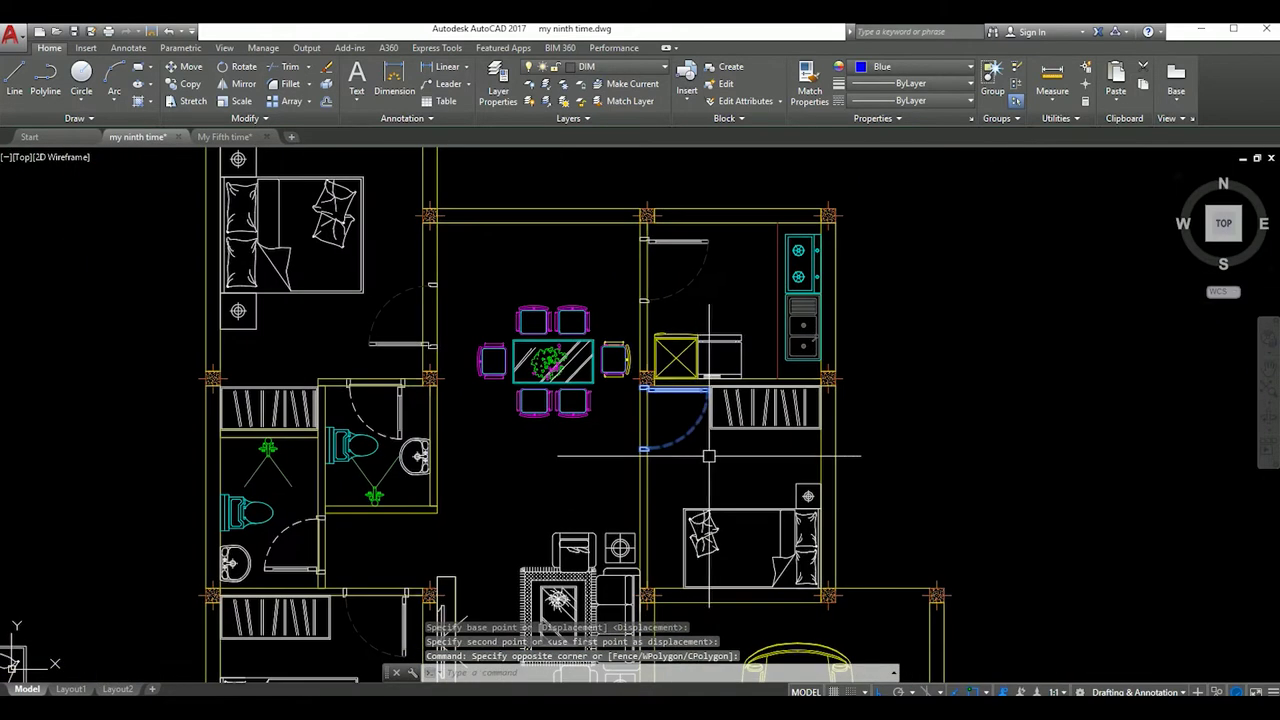
{"action": "type", "text": "m"}
{"action": "key", "text": "Return"}
{"action": "left_click", "coordinate": [714, 462]}
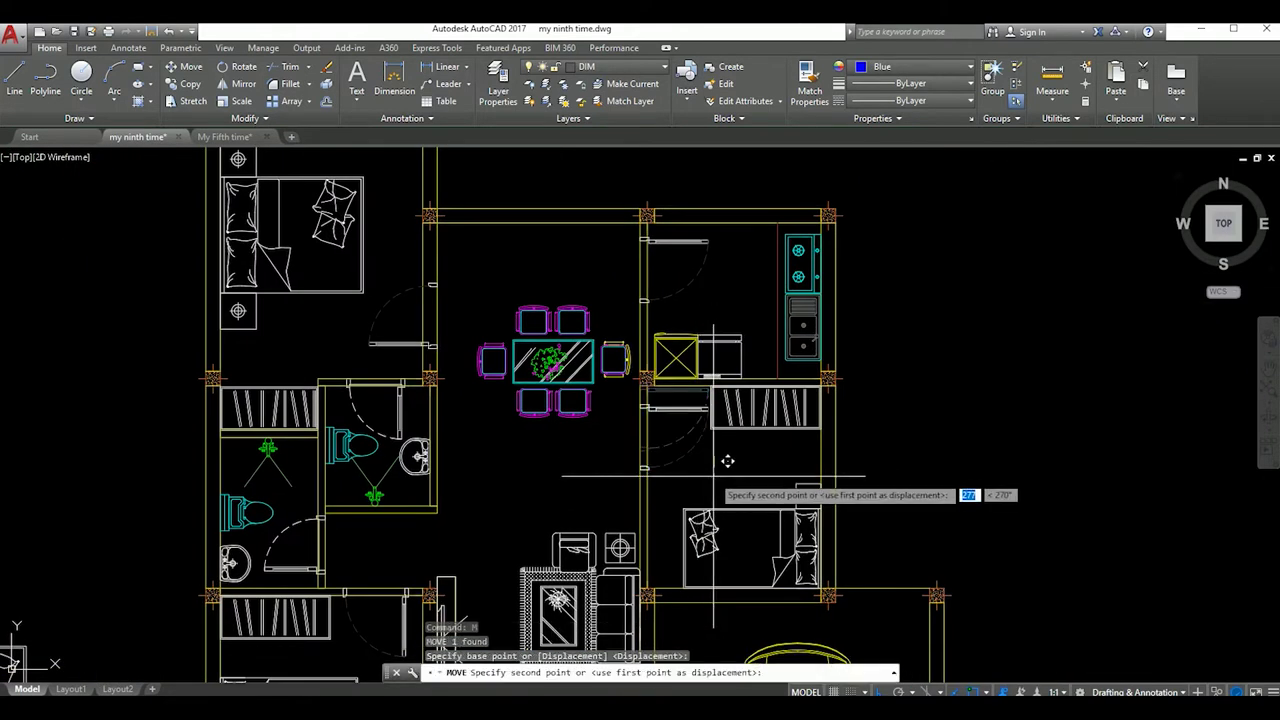
{"action": "key", "text": "Return"}
{"action": "scroll", "coordinate": [700, 450], "scroll_direction": "up", "scroll_amount": 3}
{"action": "scroll", "coordinate": [700, 450], "scroll_direction": "down", "scroll_amount": 4}
{"action": "scroll", "coordinate": [680, 440], "scroll_direction": "up", "scroll_amount": 4}
{"action": "scroll", "coordinate": [661, 444], "scroll_direction": "down", "scroll_amount": 5}
{"action": "mouse_move", "coordinate": [659, 388]}
{"action": "middle_mouse_down"}
{"action": "mouse_move", "coordinate": [661, 444]}
{"action": "mouse_move", "coordinate": [688, 364]}
{"action": "middle_mouse_up"}
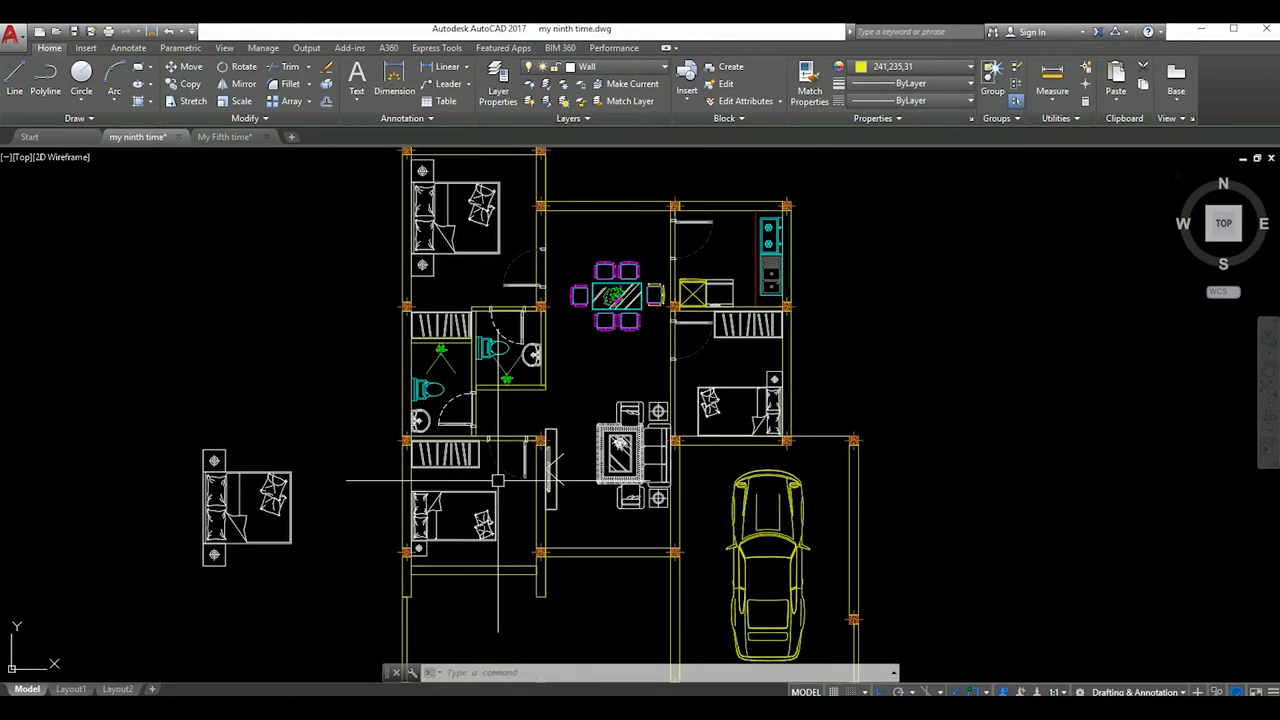
Mirror the selected door, keeping the original
{"action": "key", "text": "Return"}
{"action": "left_click", "coordinate": [586, 520]}
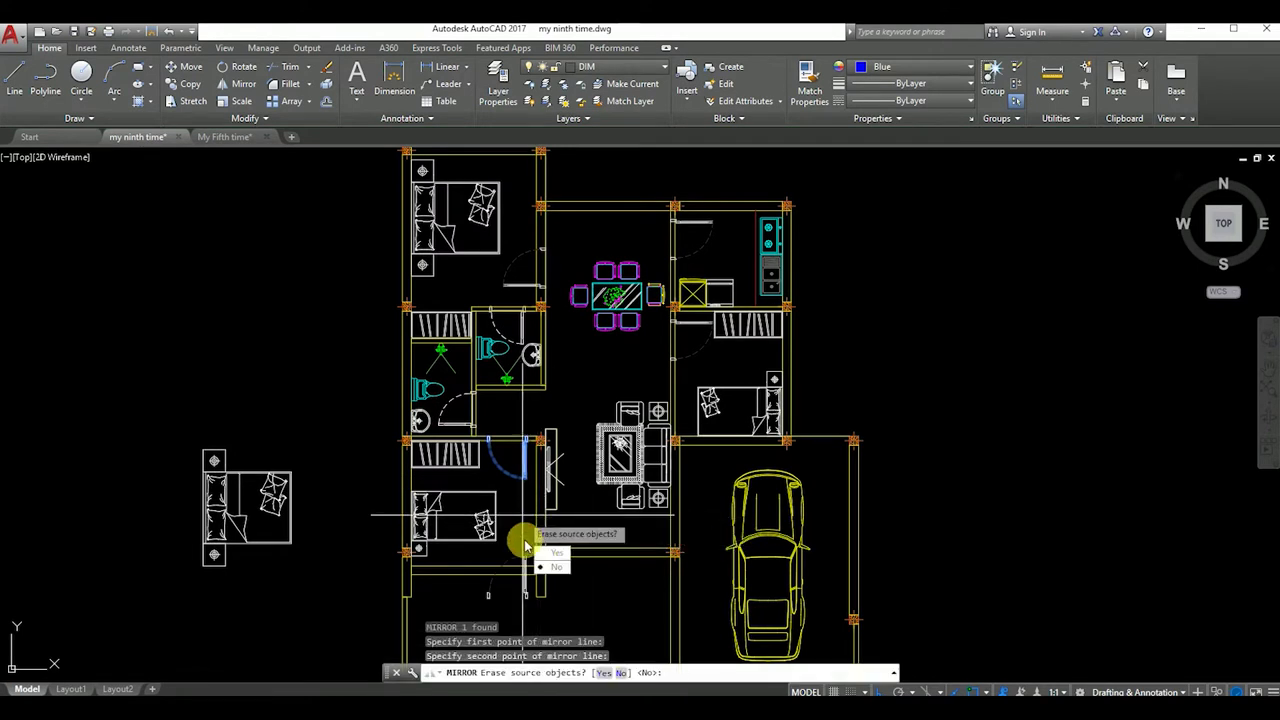
{"action": "left_click", "coordinate": [548, 567]}
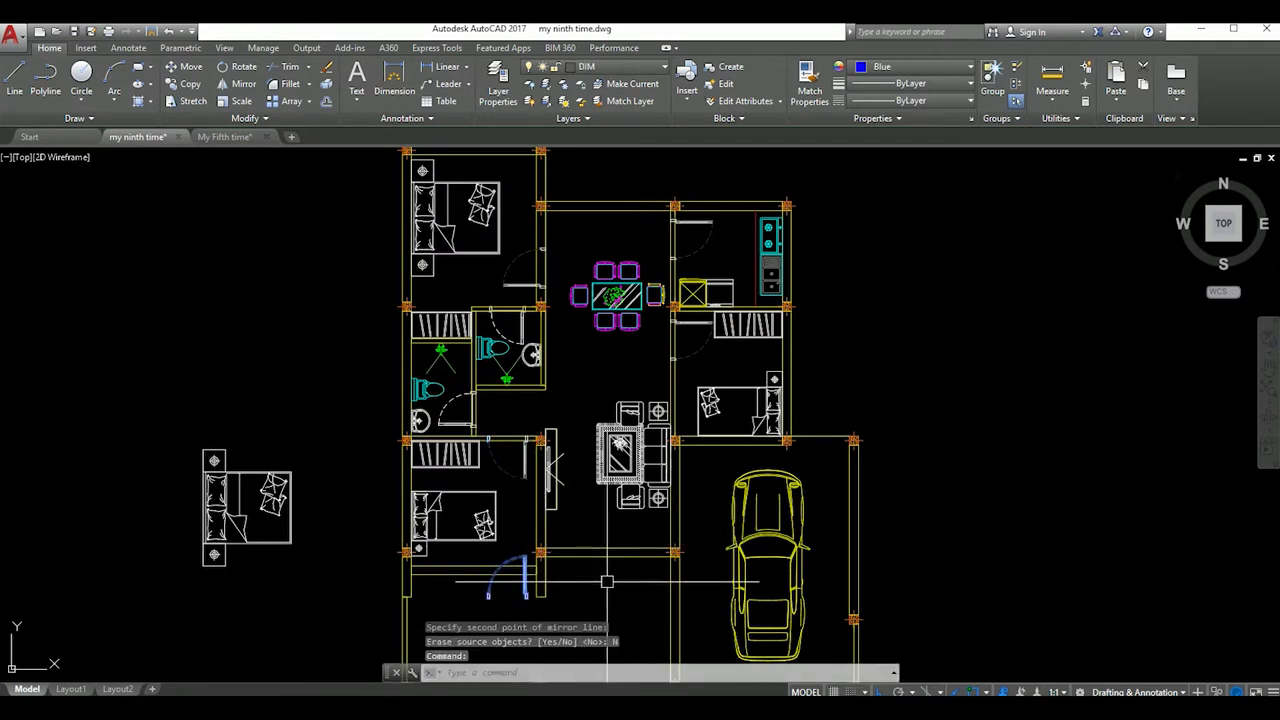
{"action": "scroll", "coordinate": [571, 592], "scroll_direction": "up", "scroll_amount": 2}
{"action": "scroll", "coordinate": [531, 548], "scroll_direction": "up", "scroll_amount": 3}
Begin moving the mirrored door from a base point on its jamb
{"action": "type", "text": "m"}
{"action": "key", "text": "Return"}
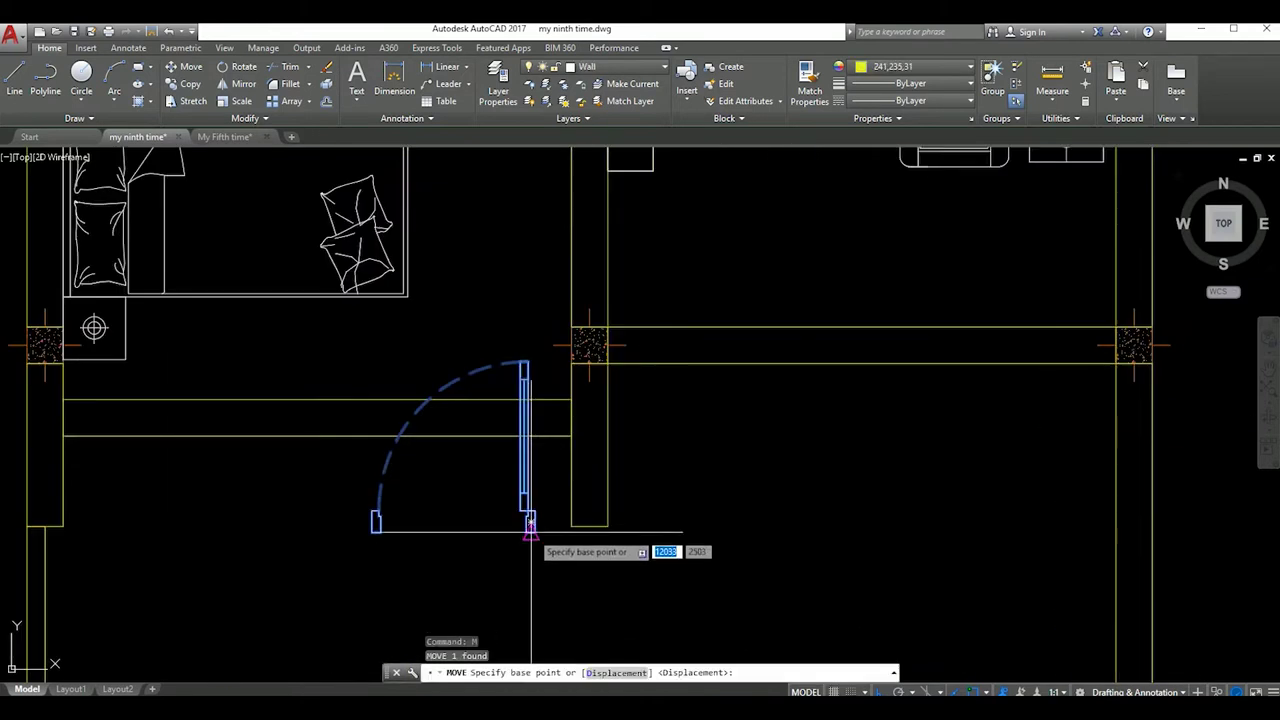
{"action": "left_click", "coordinate": [530, 533]}
{"action": "scroll", "coordinate": [640, 490], "scroll_direction": "down", "scroll_amount": 3}
{"action": "scroll", "coordinate": [663, 480], "scroll_direction": "up", "scroll_amount": 2}
{"action": "scroll", "coordinate": [660, 490], "scroll_direction": "down", "scroll_amount": 2}
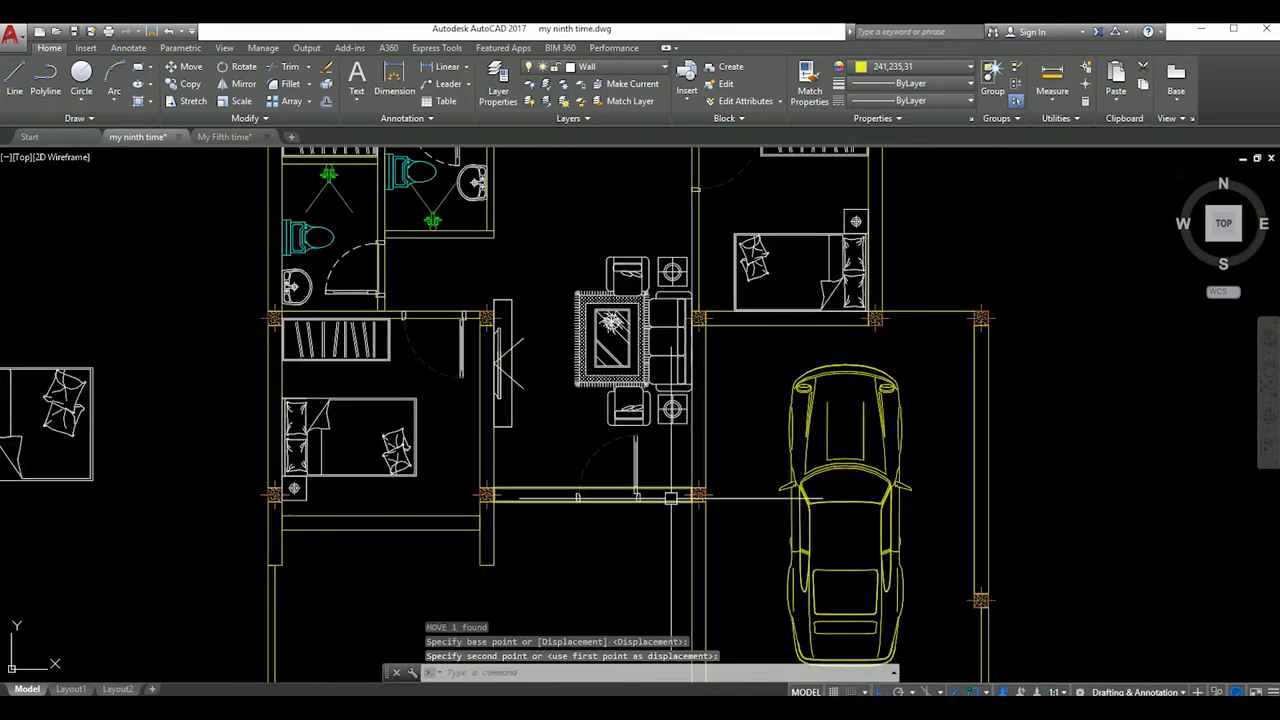
{"action": "scroll", "coordinate": [634, 493], "scroll_direction": "up", "scroll_amount": 3}
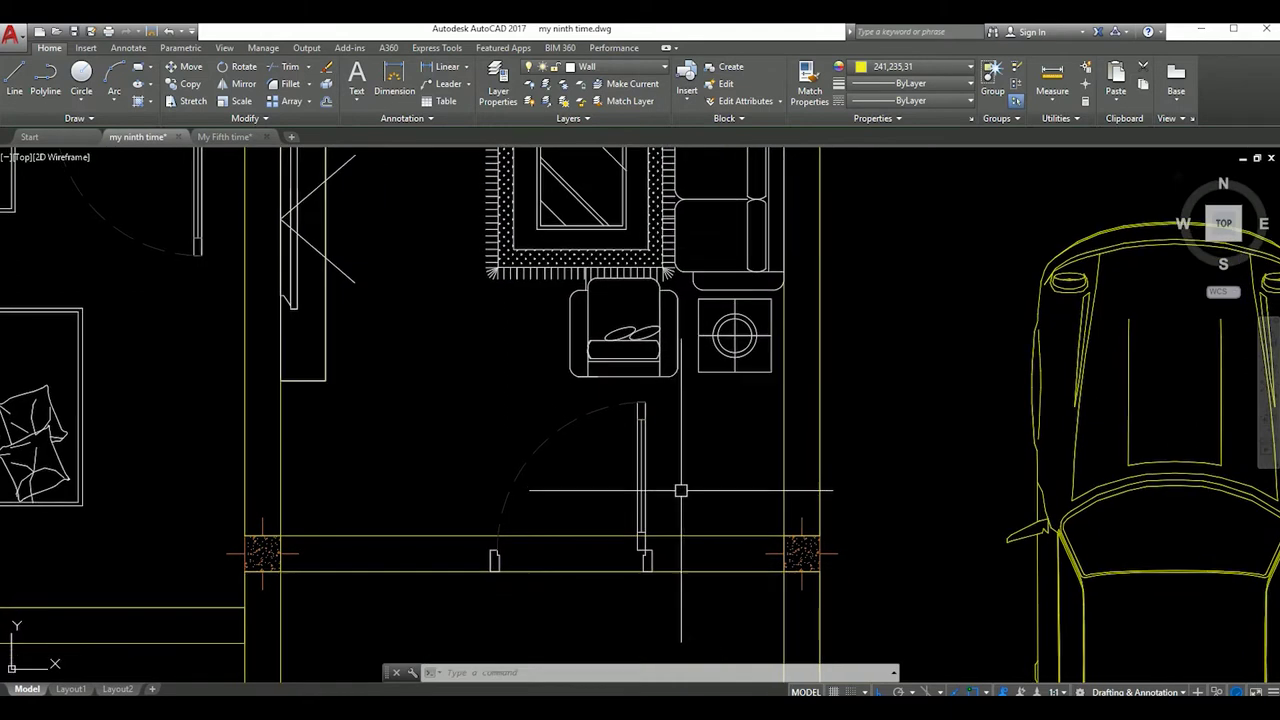
Select the mirrored door and move it toward the front wall opening
{"action": "left_click", "coordinate": [727, 493]}
{"action": "key", "text": "Return"}
{"action": "left_click", "coordinate": [727, 494]}
{"action": "scroll", "coordinate": [747, 494], "scroll_direction": "down", "scroll_amount": 3}
{"action": "scroll", "coordinate": [745, 493], "scroll_direction": "up", "scroll_amount": 3}
{"action": "scroll", "coordinate": [737, 492], "scroll_direction": "up", "scroll_amount": 1}
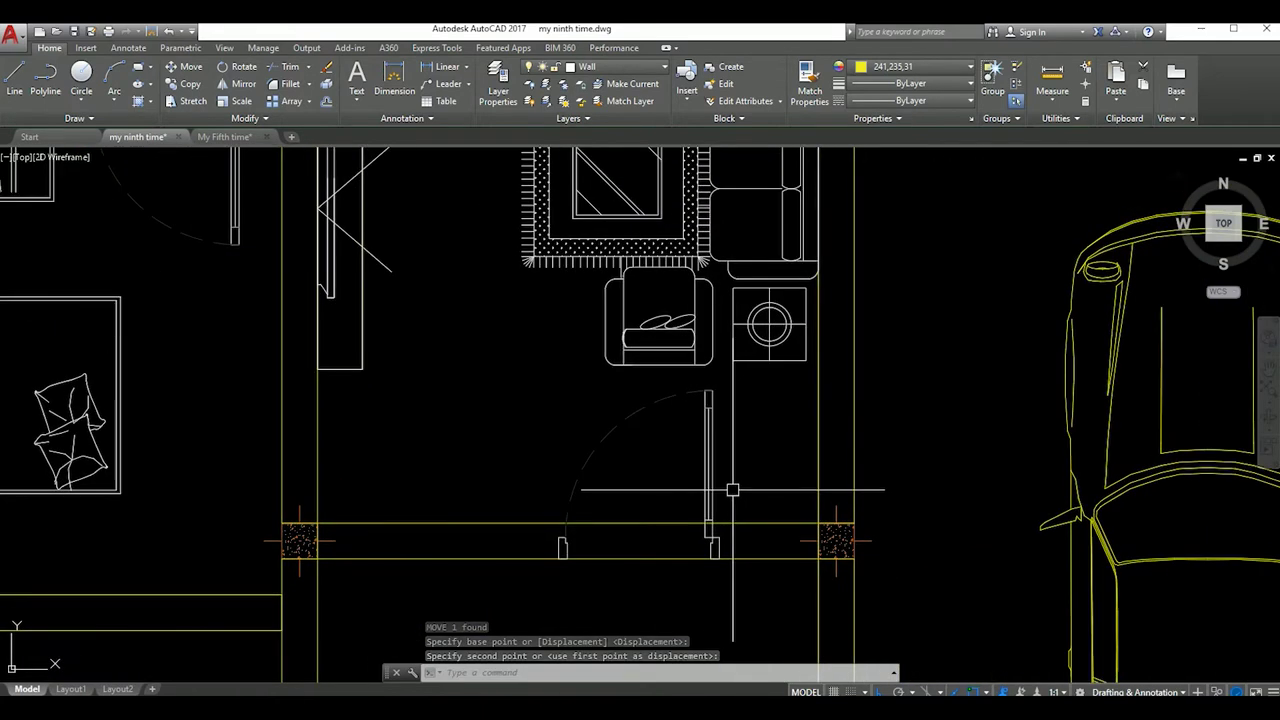
{"action": "middle_click_drag", "start_coordinate": [732, 490], "coordinate": [765, 447]}
{"action": "scroll", "coordinate": [765, 447], "scroll_direction": "down", "scroll_amount": 3}
{"action": "scroll", "coordinate": [660, 515], "scroll_direction": "up", "scroll_amount": 3}
{"action": "middle_click_drag", "start_coordinate": [656, 518], "coordinate": [683, 507]}
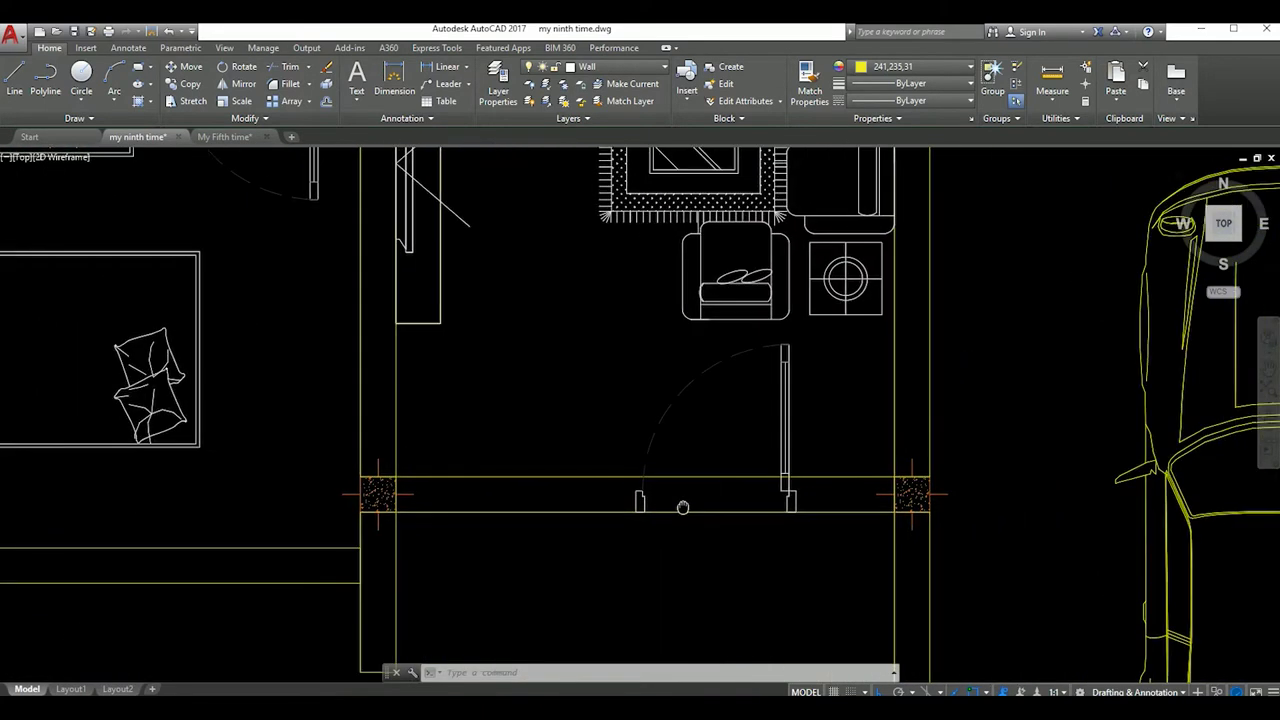
Reposition the door into its spot in the lower front wall
{"action": "left_click", "coordinate": [782, 440]}
{"action": "type", "text": "m"}
{"action": "key", "text": "Return"}
{"action": "scroll", "coordinate": [786, 508], "scroll_direction": "up", "scroll_amount": 2}
{"action": "scroll", "coordinate": [789, 490], "scroll_direction": "up", "scroll_amount": 2}
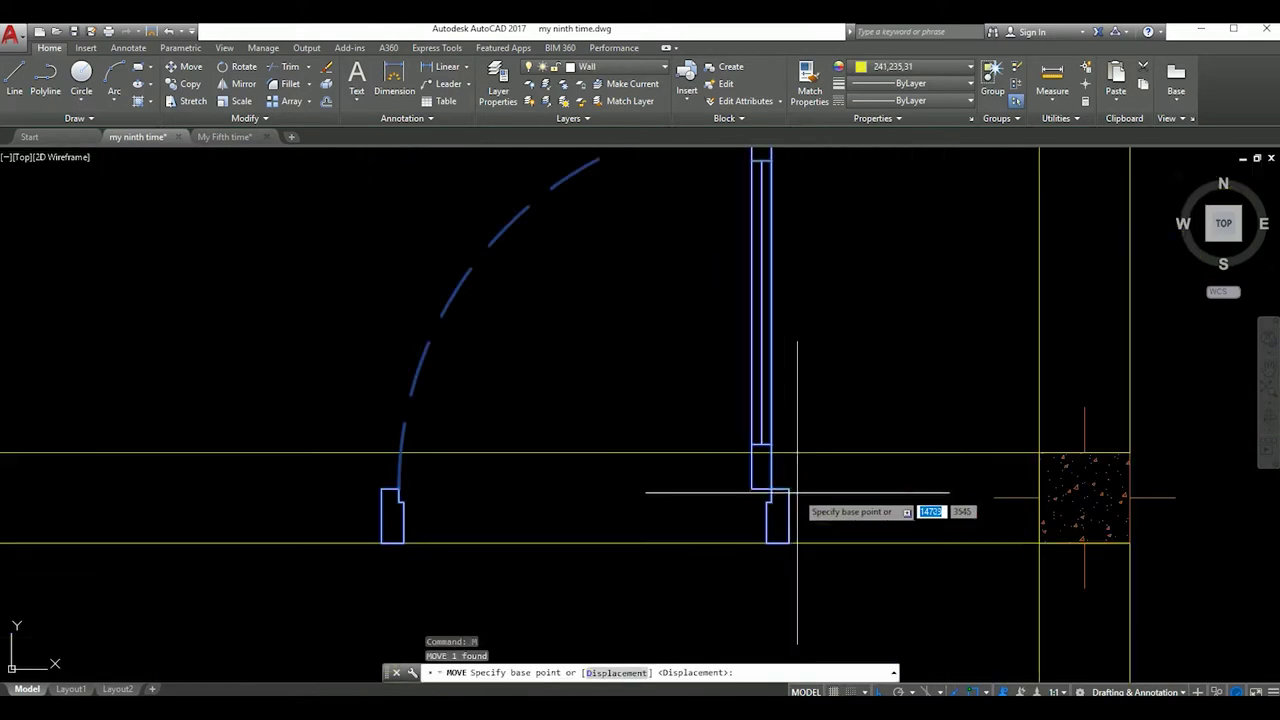
{"action": "left_click", "coordinate": [789, 490]}
{"action": "left_click", "coordinate": [766, 486]}
{"action": "scroll", "coordinate": [1060, 490], "scroll_direction": "down", "scroll_amount": 2}
{"action": "scroll", "coordinate": [691, 514], "scroll_direction": "up", "scroll_amount": 2}
Draw a short jamb line at the door opening's corner
{"action": "type", "text": "l"}
{"action": "key", "text": "Return"}
{"action": "left_click", "coordinate": [530, 500]}
{"action": "left_click", "coordinate": [508, 538]}
{"action": "middle_click_drag", "start_coordinate": [586, 534], "coordinate": [416, 529]}
Finish the jamb line, then crossing-trim the doorway lines with TR and undo that trim
{"action": "key", "text": "Return"}
{"action": "key", "text": "Return"}
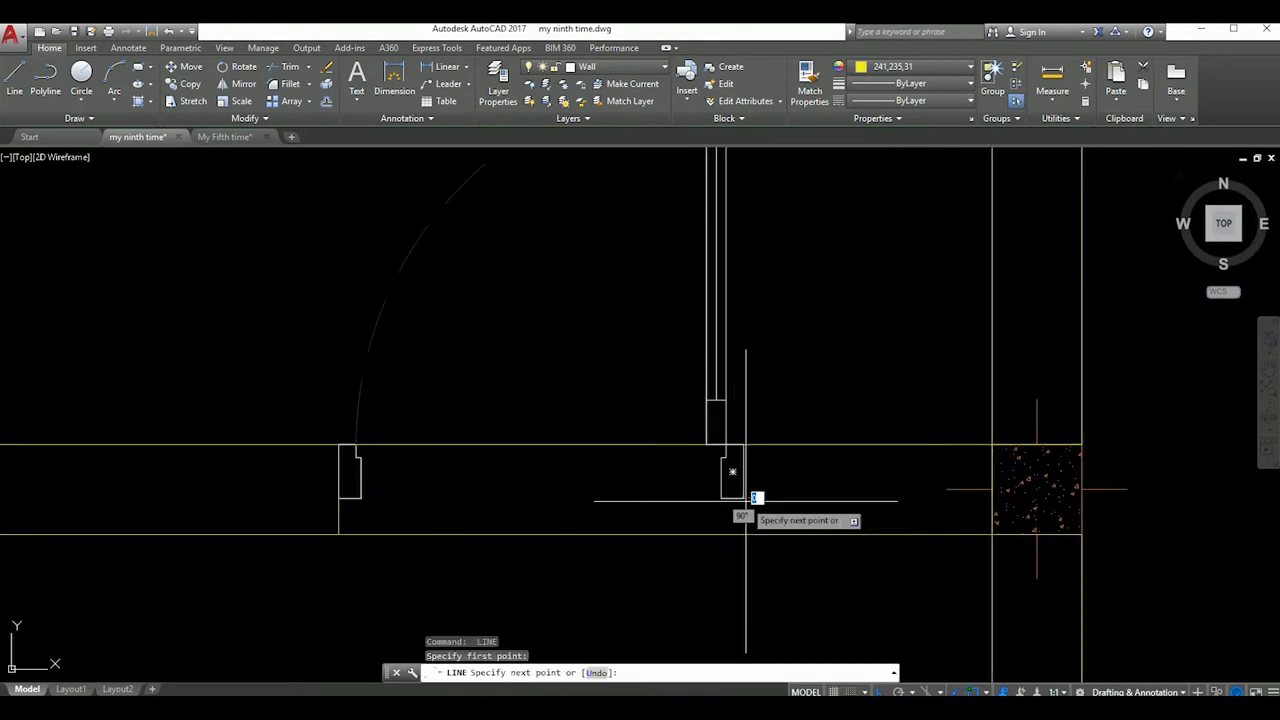
{"action": "scroll", "coordinate": [741, 536], "scroll_direction": "down", "scroll_amount": 3}
{"action": "key", "text": "Escape"}
{"action": "type", "text": "tr"}
{"action": "key", "text": "Return"}
{"action": "key", "text": "Return"}
{"action": "left_click", "coordinate": [673, 542]}
{"action": "left_click", "coordinate": [654, 459]}
{"action": "key", "text": "ctrl+z"}
Trim the wall lines inside the front doorway
{"action": "scroll", "coordinate": [731, 489], "scroll_direction": "up", "scroll_amount": 4}
{"action": "scroll", "coordinate": [666, 491], "scroll_direction": "down", "scroll_amount": 2}
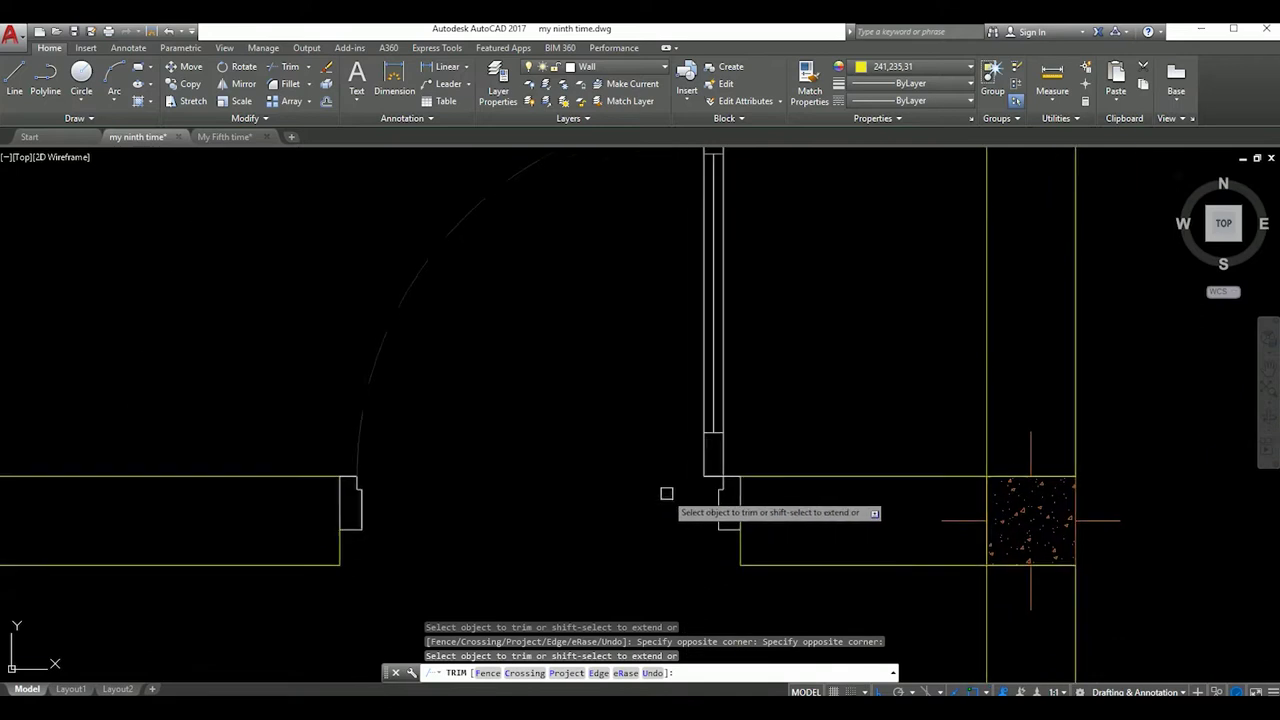
{"action": "scroll", "coordinate": [665, 501], "scroll_direction": "down", "scroll_amount": 2}
{"action": "scroll", "coordinate": [665, 501], "scroll_direction": "up", "scroll_amount": 2}
{"action": "left_click", "coordinate": [669, 451]}
{"action": "scroll", "coordinate": [669, 451], "scroll_direction": "down", "scroll_amount": 6}
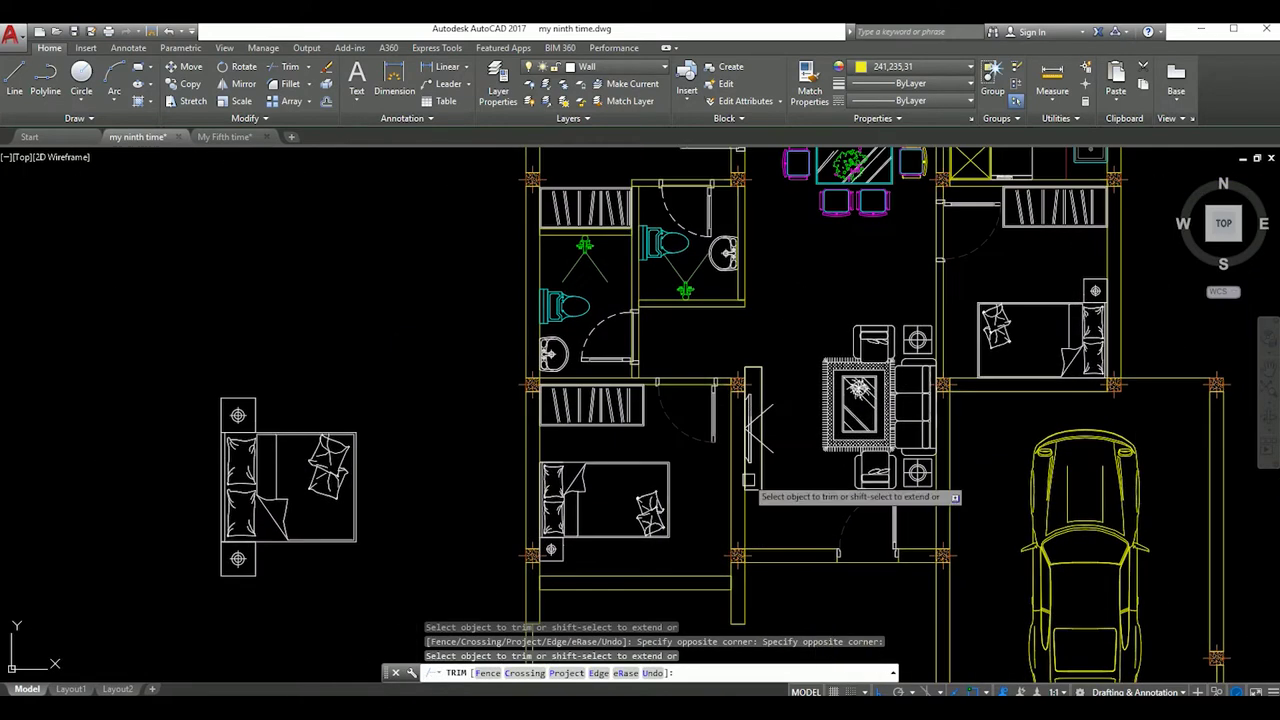
{"action": "scroll", "coordinate": [701, 381], "scroll_direction": "up", "scroll_amount": 5}
{"action": "scroll", "coordinate": [729, 377], "scroll_direction": "up", "scroll_amount": 1}
{"action": "scroll", "coordinate": [623, 466], "scroll_direction": "down", "scroll_amount": 3}
{"action": "scroll", "coordinate": [583, 452], "scroll_direction": "up", "scroll_amount": 1}
{"action": "scroll", "coordinate": [523, 443], "scroll_direction": "up", "scroll_amount": 2}
{"action": "scroll", "coordinate": [523, 449], "scroll_direction": "up", "scroll_amount": 1}
{"action": "scroll", "coordinate": [523, 449], "scroll_direction": "down", "scroll_amount": 2}
{"action": "scroll", "coordinate": [700, 434], "scroll_direction": "down", "scroll_amount": 2}
{"action": "mouse_move", "coordinate": [700, 434]}
{"action": "middle_mouse_down"}
{"action": "mouse_move", "coordinate": [640, 363]}
{"action": "mouse_move", "coordinate": [675, 503]}
{"action": "middle_mouse_up"}
Crossing-trim the stray lines near the bathrooms and living room
{"action": "left_click", "coordinate": [638, 497]}
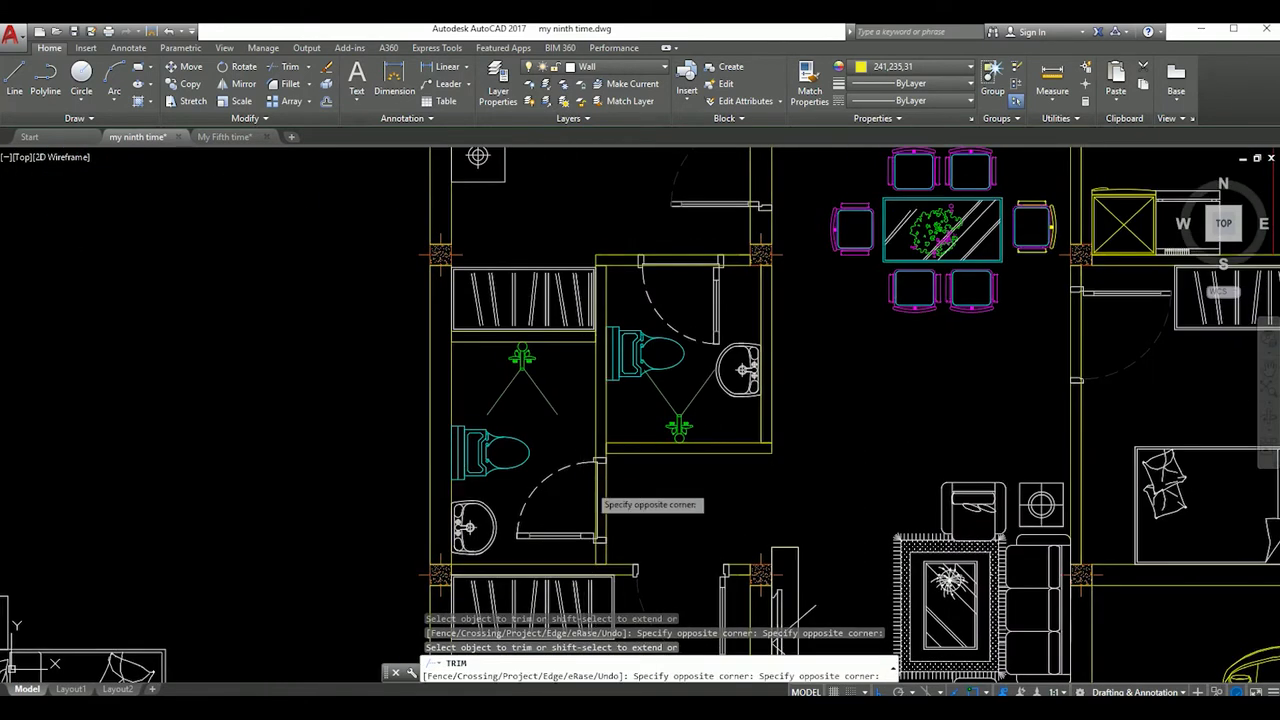
{"action": "left_click", "coordinate": [596, 496]}
{"action": "scroll", "coordinate": [596, 465], "scroll_direction": "up", "scroll_amount": 4}
{"action": "scroll", "coordinate": [612, 464], "scroll_direction": "down", "scroll_amount": 4}
{"action": "scroll", "coordinate": [629, 509], "scroll_direction": "up", "scroll_amount": 4}
{"action": "scroll", "coordinate": [560, 463], "scroll_direction": "down", "scroll_amount": 2}
{"action": "scroll", "coordinate": [654, 383], "scroll_direction": "down", "scroll_amount": 4}
{"action": "scroll", "coordinate": [721, 436], "scroll_direction": "up", "scroll_amount": 5}
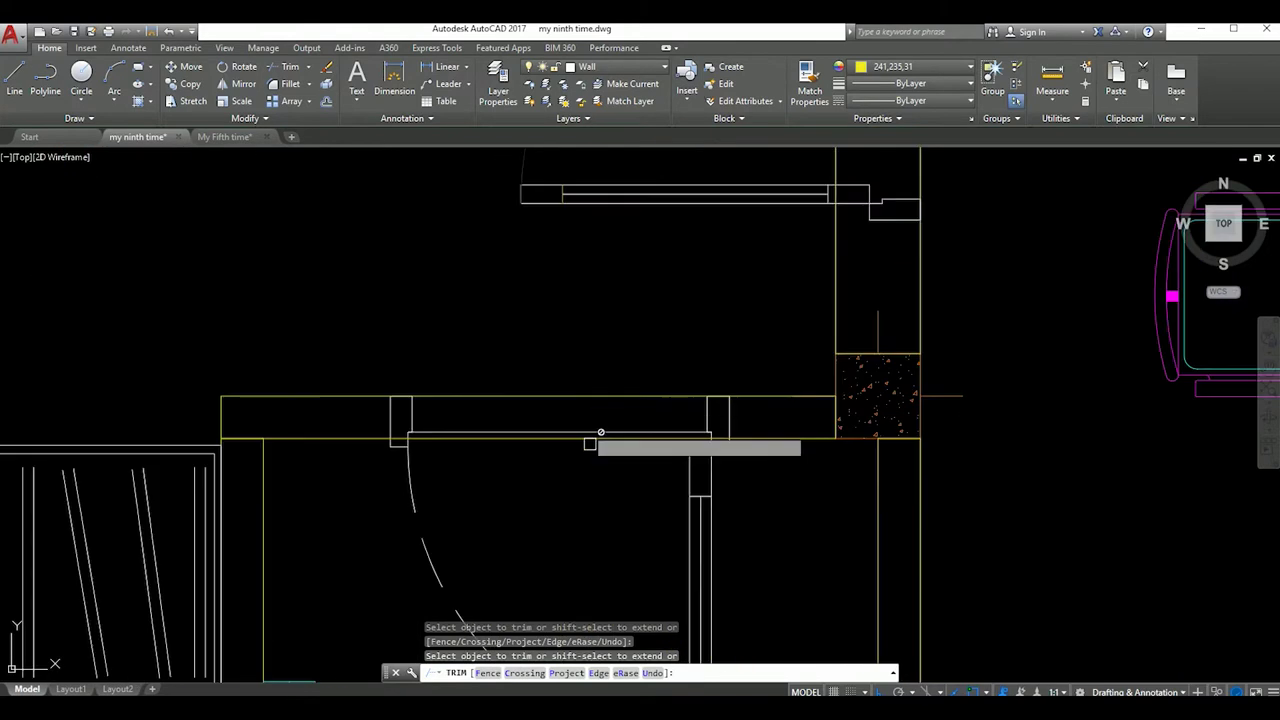
{"action": "scroll", "coordinate": [551, 360], "scroll_direction": "down", "scroll_amount": 3}
{"action": "scroll", "coordinate": [631, 406], "scroll_direction": "up", "scroll_amount": 2}
{"action": "scroll", "coordinate": [631, 406], "scroll_direction": "down", "scroll_amount": 4}
{"action": "scroll", "coordinate": [636, 409], "scroll_direction": "down", "scroll_amount": 2}
{"action": "scroll", "coordinate": [636, 409], "scroll_direction": "up", "scroll_amount": 6}
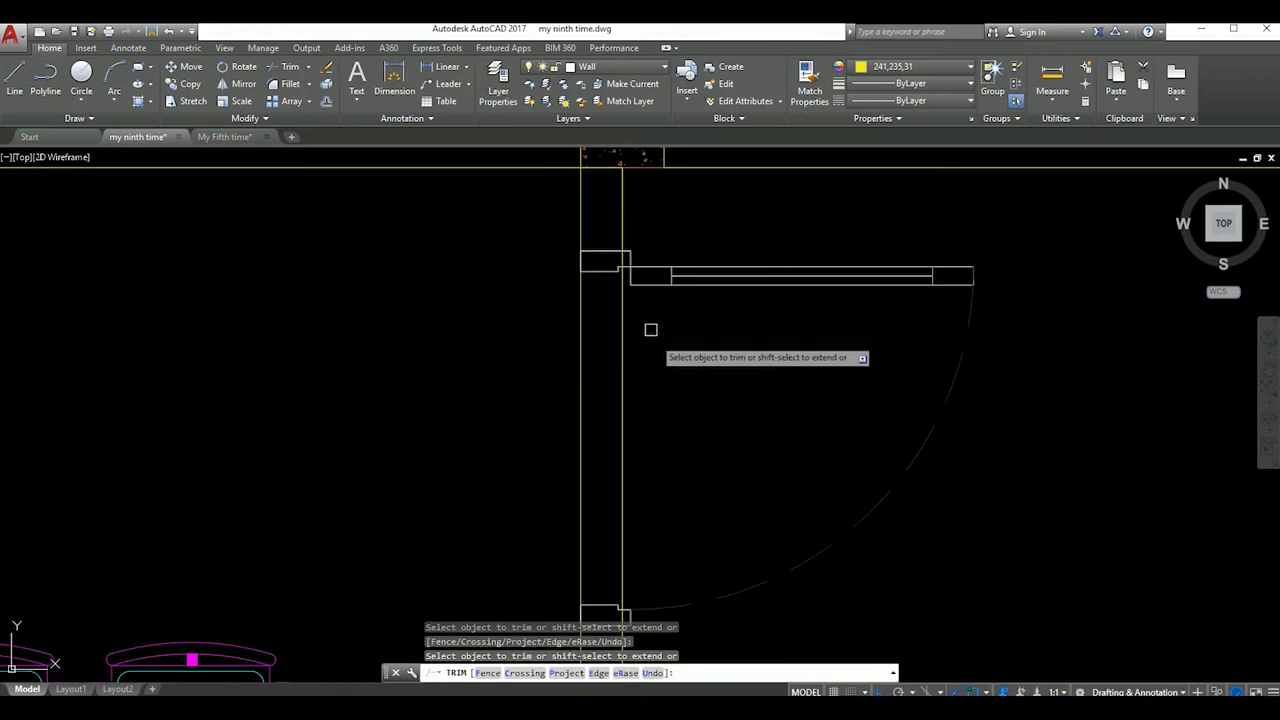
{"action": "scroll", "coordinate": [656, 323], "scroll_direction": "down", "scroll_amount": 3}
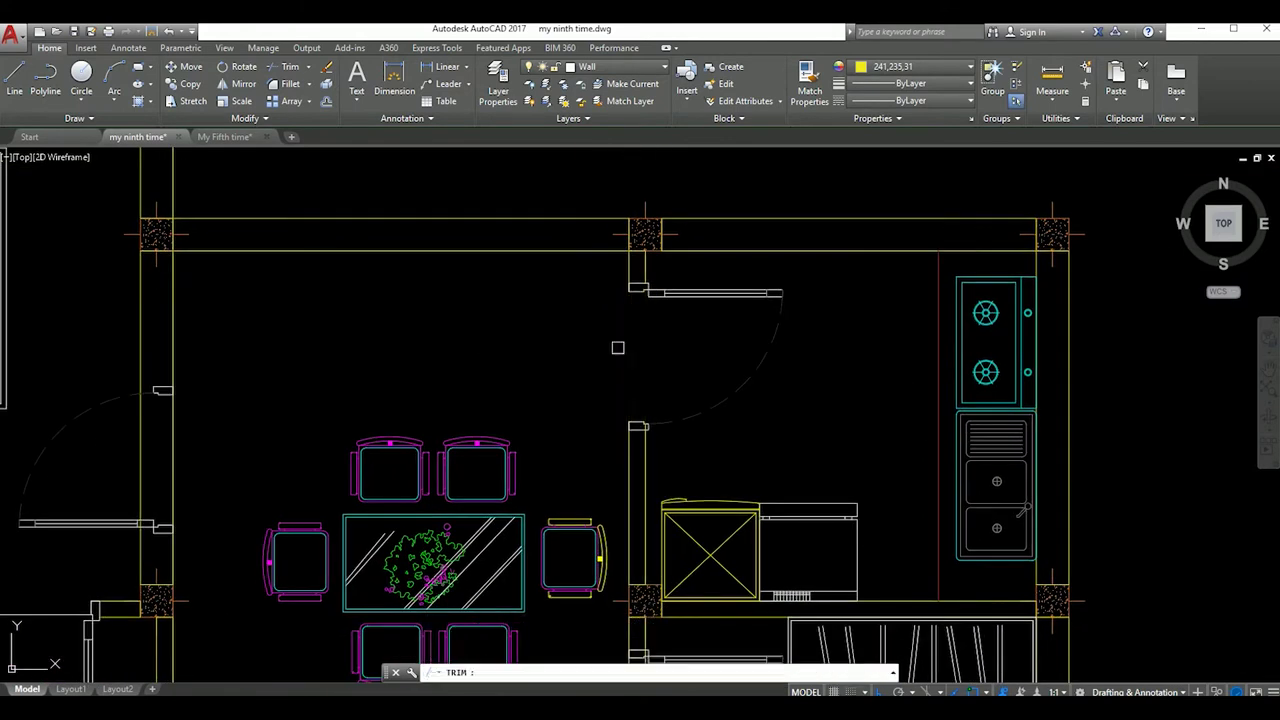
{"action": "scroll", "coordinate": [623, 423], "scroll_direction": "up", "scroll_amount": 5}
{"action": "scroll", "coordinate": [594, 429], "scroll_direction": "down", "scroll_amount": 1}
{"action": "scroll", "coordinate": [594, 429], "scroll_direction": "down", "scroll_amount": 6}
{"action": "scroll", "coordinate": [645, 450], "scroll_direction": "up", "scroll_amount": 5}
Trim the remaining wall lines at the door, then bring the dining area door into view
{"action": "left_click", "coordinate": [632, 435]}
{"action": "left_click", "coordinate": [423, 368]}
{"action": "middle_click_drag", "start_coordinate": [516, 314], "coordinate": [541, 186]}
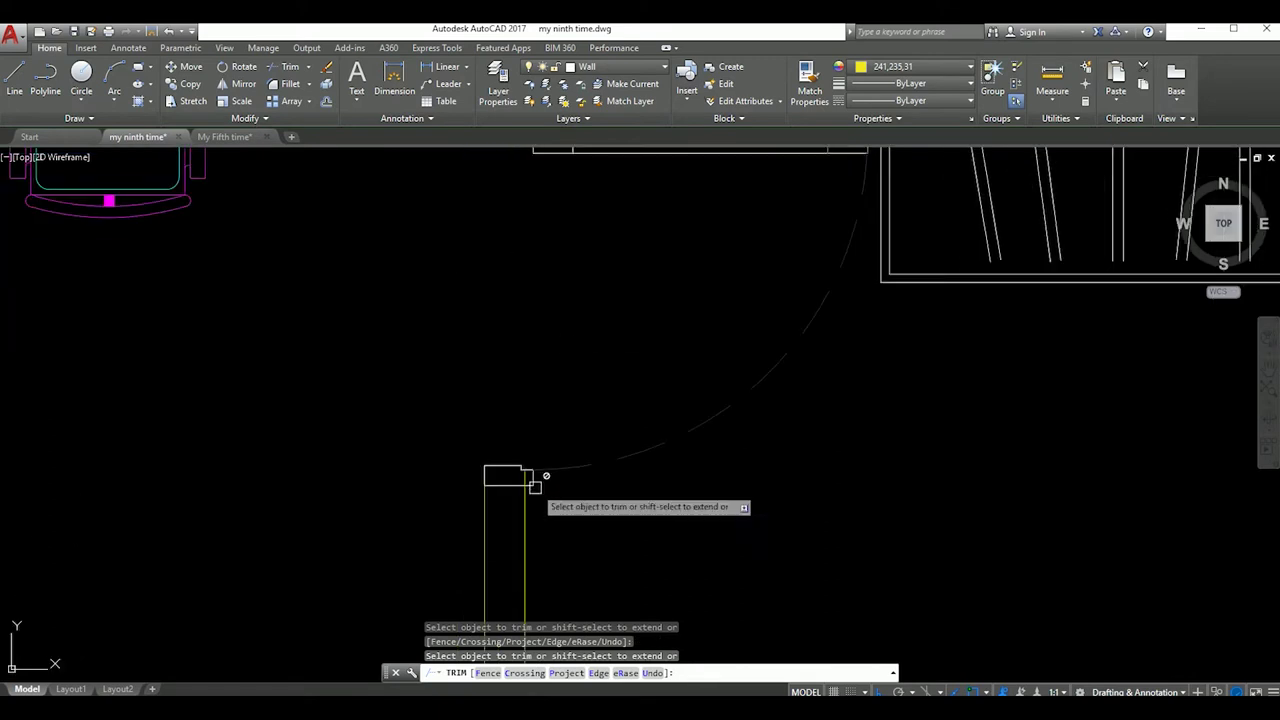
{"action": "scroll", "coordinate": [509, 476], "scroll_direction": "down", "scroll_amount": 6}
{"action": "scroll", "coordinate": [655, 454], "scroll_direction": "up", "scroll_amount": 1}
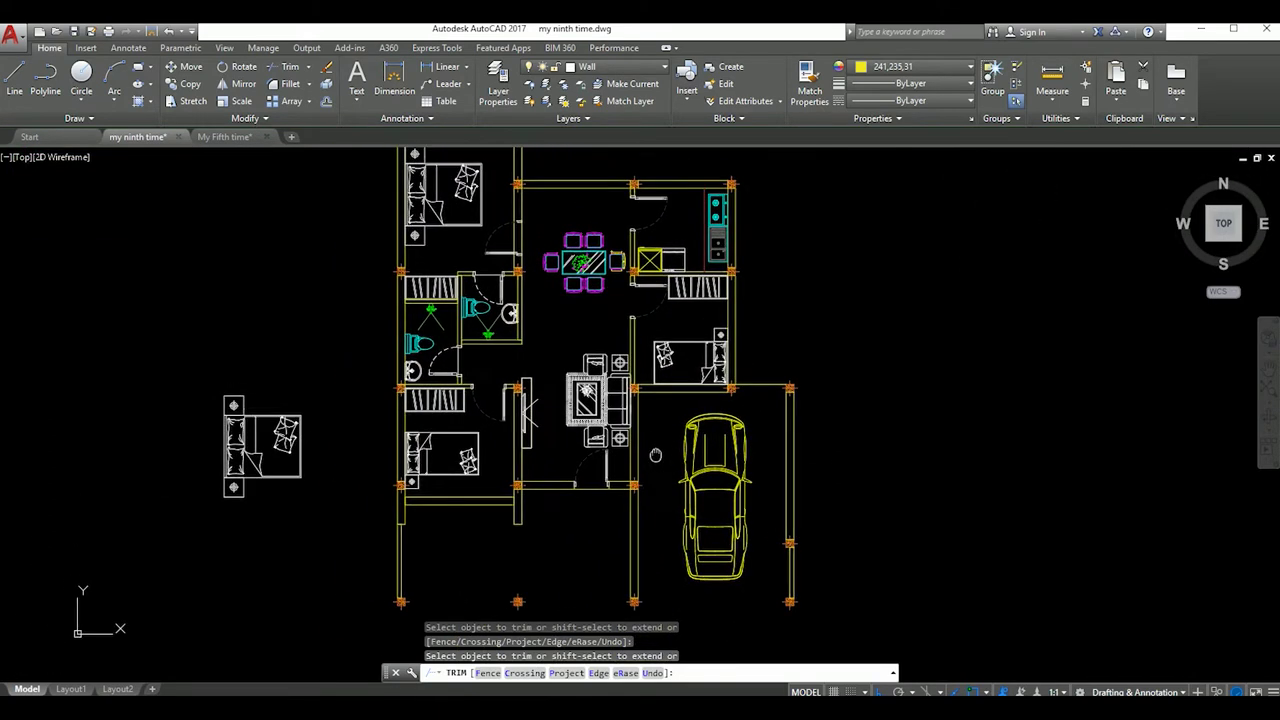
{"action": "mouse_move", "coordinate": [655, 454]}
{"action": "middle_mouse_down"}
{"action": "mouse_move", "coordinate": [620, 482]}
{"action": "mouse_move", "coordinate": [610, 570]}
{"action": "middle_mouse_up"}
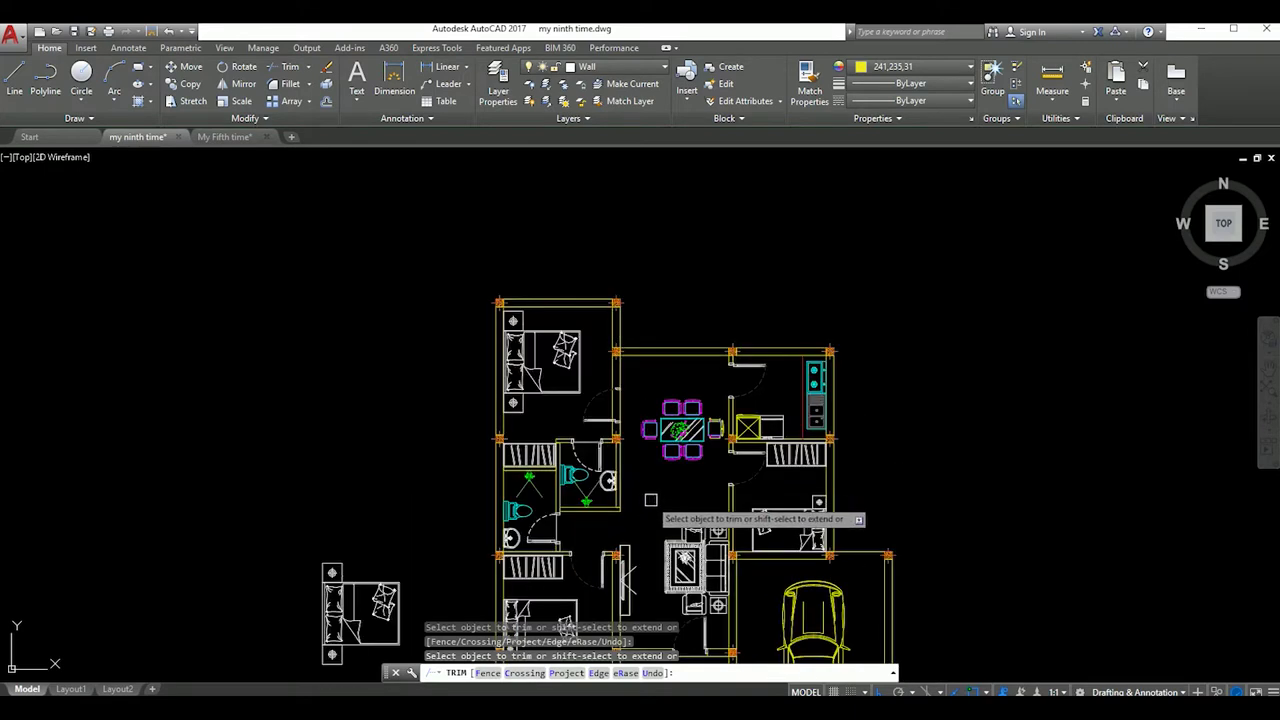
{"action": "scroll", "coordinate": [635, 412], "scroll_direction": "up", "scroll_amount": 4}
{"action": "middle_click_drag", "start_coordinate": [635, 412], "coordinate": [677, 432]}
Cancel trimming and move the door beside the dining area to its new spot
{"action": "key", "text": "Escape"}
{"action": "scroll", "coordinate": [650, 410], "scroll_direction": "up", "scroll_amount": 2}
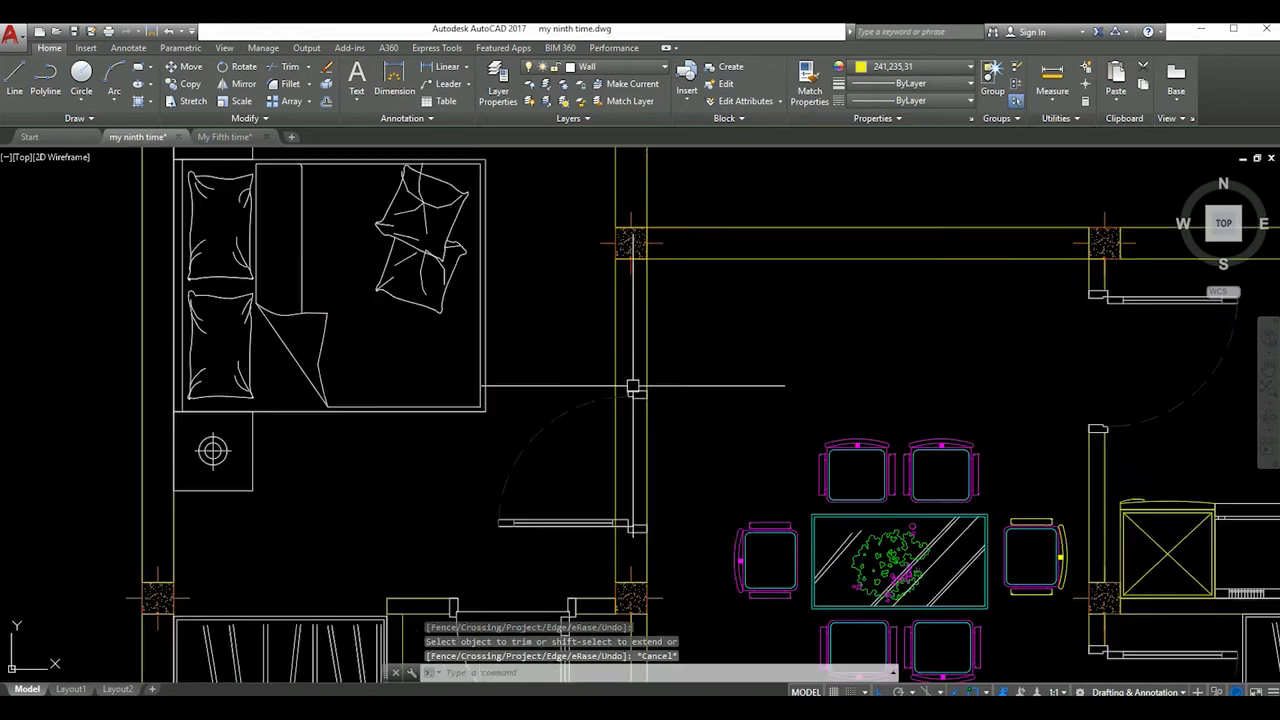
{"action": "scroll", "coordinate": [666, 363], "scroll_direction": "down", "scroll_amount": 2}
{"action": "scroll", "coordinate": [680, 420], "scroll_direction": "up", "scroll_amount": 5}
{"action": "left_click", "coordinate": [650, 478]}
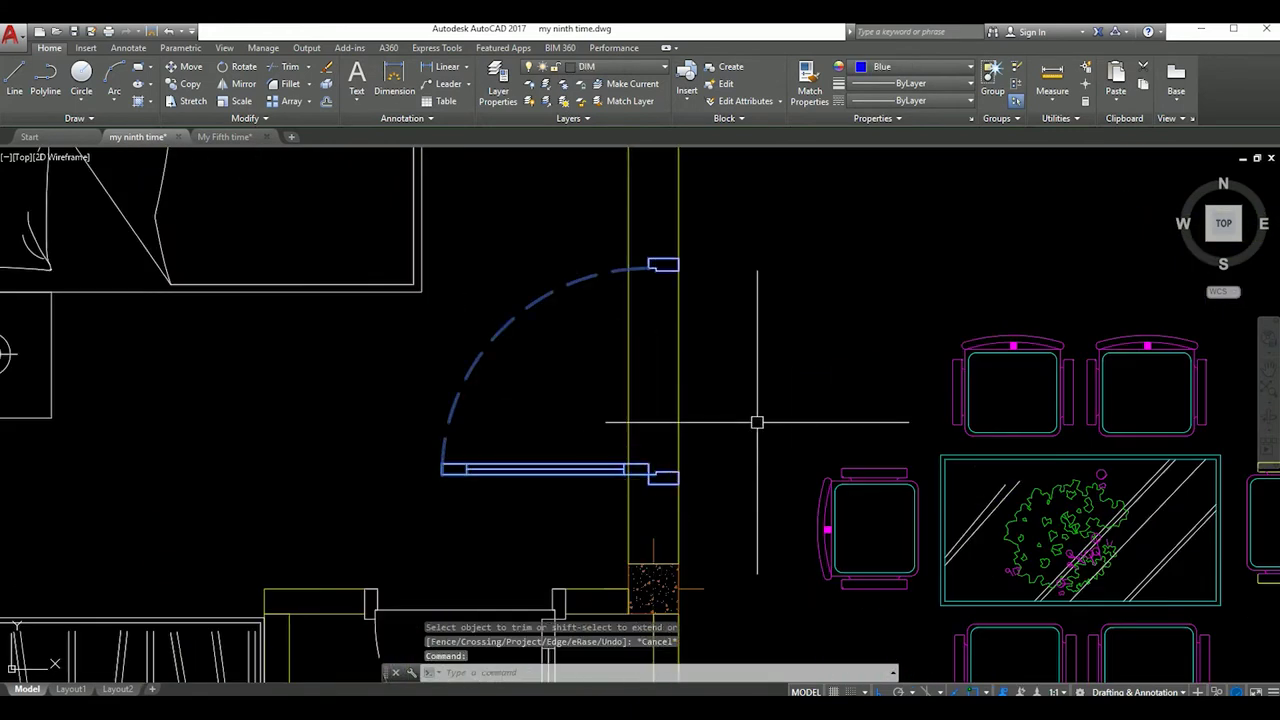
{"action": "scroll", "coordinate": [660, 468], "scroll_direction": "up", "scroll_amount": 2}
{"action": "type", "text": "m"}
{"action": "key", "text": "Return"}
{"action": "left_click", "coordinate": [650, 478]}
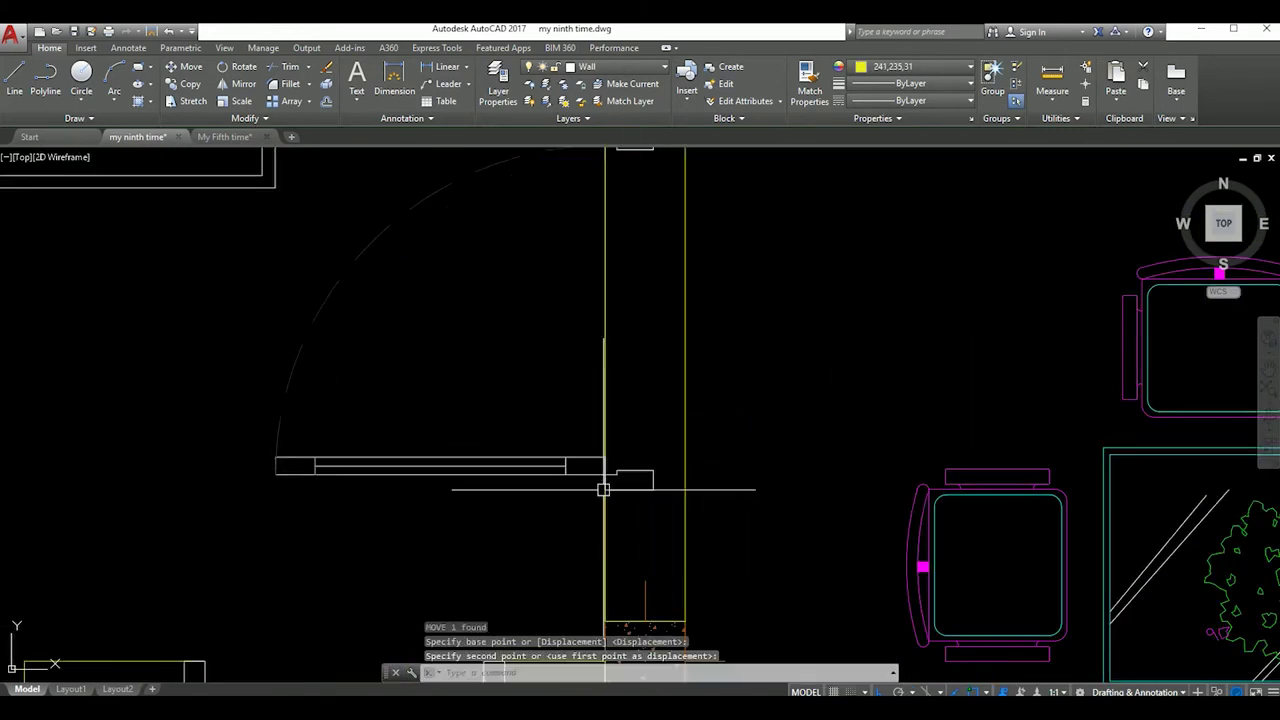
{"action": "scroll", "coordinate": [685, 445], "scroll_direction": "down", "scroll_amount": 4}
{"action": "scroll", "coordinate": [588, 406], "scroll_direction": "down", "scroll_amount": 2}
{"action": "scroll", "coordinate": [694, 429], "scroll_direction": "up", "scroll_amount": 2}
{"action": "left_click", "coordinate": [635, 455]}
Stretch a wall line endpoint, then restart moving the door from a new base point
{"action": "left_click", "coordinate": [634, 330]}
{"action": "left_click", "coordinate": [634, 371]}
{"action": "key", "text": "Escape"}
{"action": "key", "text": "Return"}
{"action": "scroll", "coordinate": [681, 472], "scroll_direction": "up", "scroll_amount": 4}
{"action": "left_click", "coordinate": [651, 460]}
{"action": "scroll", "coordinate": [694, 451], "scroll_direction": "down", "scroll_amount": 2}
Try trimming the lines at the door with a crossing window, then cancel
{"action": "type", "text": "r"}
{"action": "key", "text": "Return"}
{"action": "key", "text": "Return"}
{"action": "scroll", "coordinate": [614, 340], "scroll_direction": "up", "scroll_amount": 3}
{"action": "scroll", "coordinate": [643, 403], "scroll_direction": "down", "scroll_amount": 3}
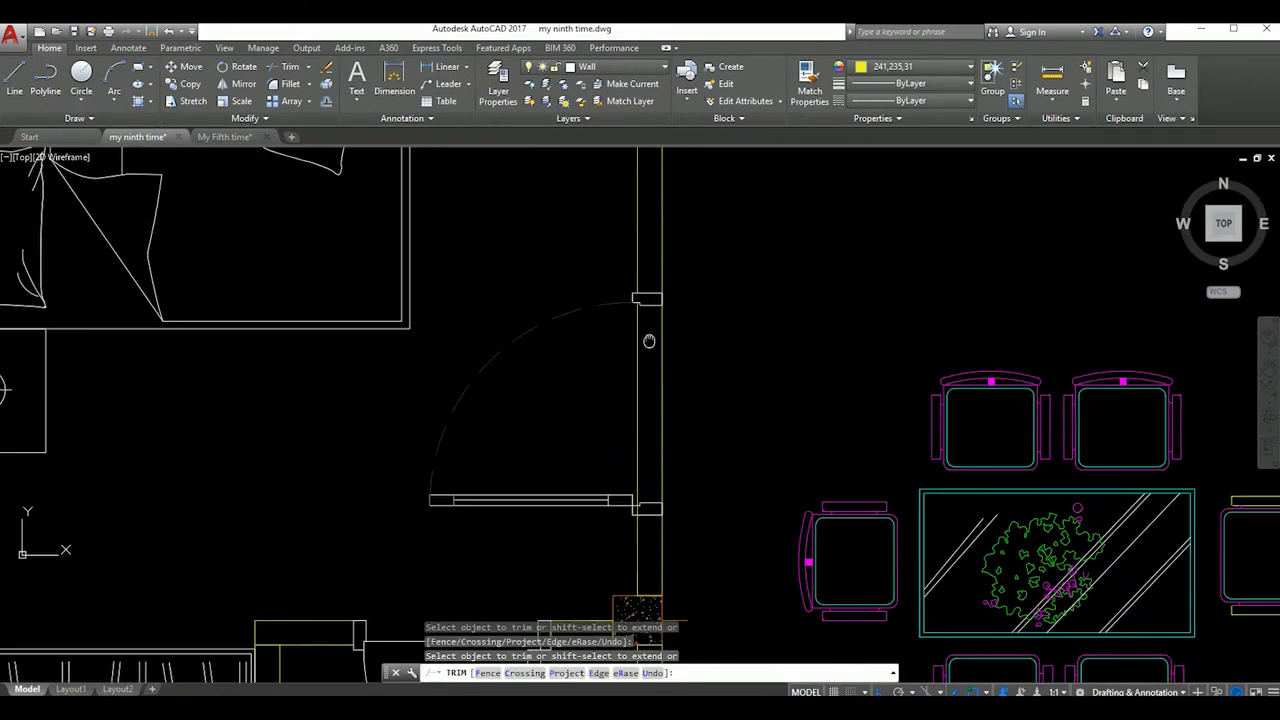
{"action": "scroll", "coordinate": [637, 466], "scroll_direction": "up", "scroll_amount": 2}
{"action": "left_click", "coordinate": [634, 505]}
{"action": "left_click", "coordinate": [640, 508]}
{"action": "scroll", "coordinate": [643, 451], "scroll_direction": "up", "scroll_amount": 1}
{"action": "key", "text": "Escape"}
{"action": "scroll", "coordinate": [643, 451], "scroll_direction": "down", "scroll_amount": 2}
{"action": "scroll", "coordinate": [643, 451], "scroll_direction": "down", "scroll_amount": 3}
Erase the stray bedroom block lying left of the floor plan
{"action": "mouse_move", "coordinate": [625, 522]}
{"action": "middle_mouse_down"}
{"action": "mouse_move", "coordinate": [621, 438]}
{"action": "mouse_move", "coordinate": [573, 438]}
{"action": "middle_mouse_up"}
{"action": "scroll", "coordinate": [685, 310], "scroll_direction": "down", "scroll_amount": 1}
{"action": "mouse_move", "coordinate": [727, 509]}
{"action": "middle_mouse_down"}
{"action": "mouse_move", "coordinate": [641, 498]}
{"action": "mouse_move", "coordinate": [697, 519]}
{"action": "middle_mouse_up"}
{"action": "left_click", "coordinate": [365, 472]}
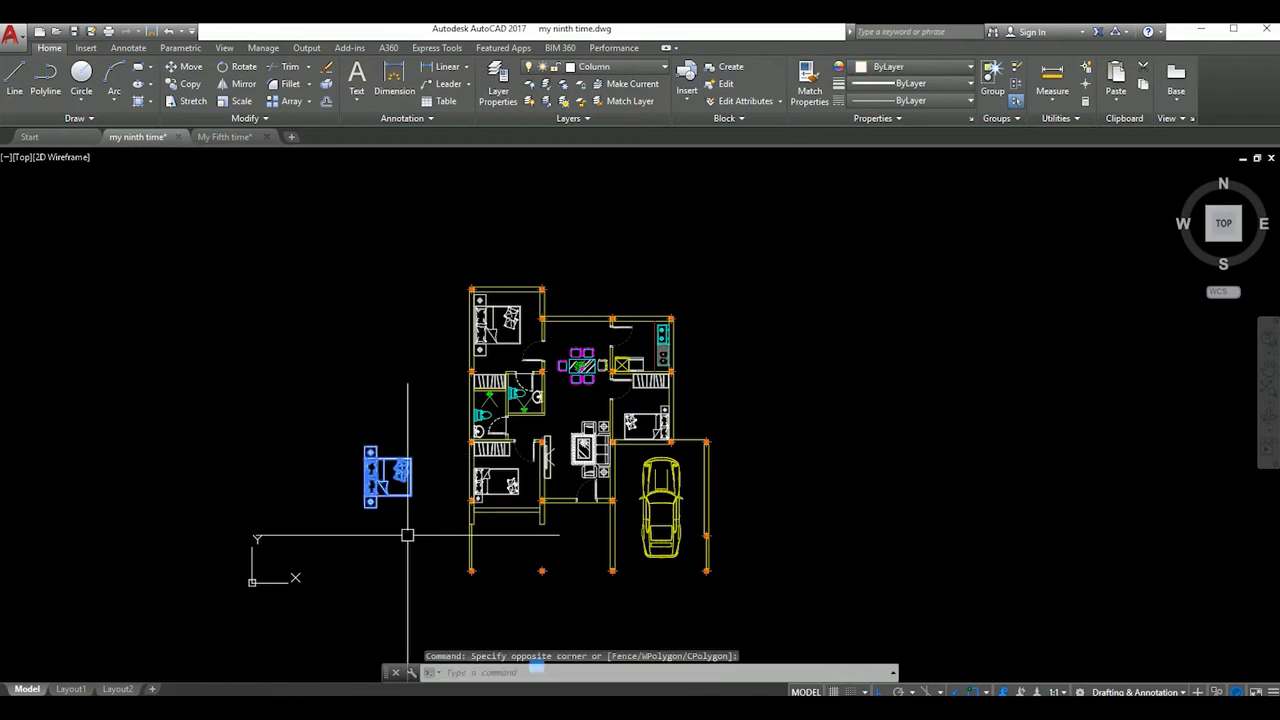
{"action": "type", "text": "e"}
{"action": "key", "text": "Return"}
{"action": "scroll", "coordinate": [517, 507], "scroll_direction": "down", "scroll_amount": 1}
{"action": "scroll", "coordinate": [517, 507], "scroll_direction": "up", "scroll_amount": 3}
{"action": "scroll", "coordinate": [539, 513], "scroll_direction": "up", "scroll_amount": 1}
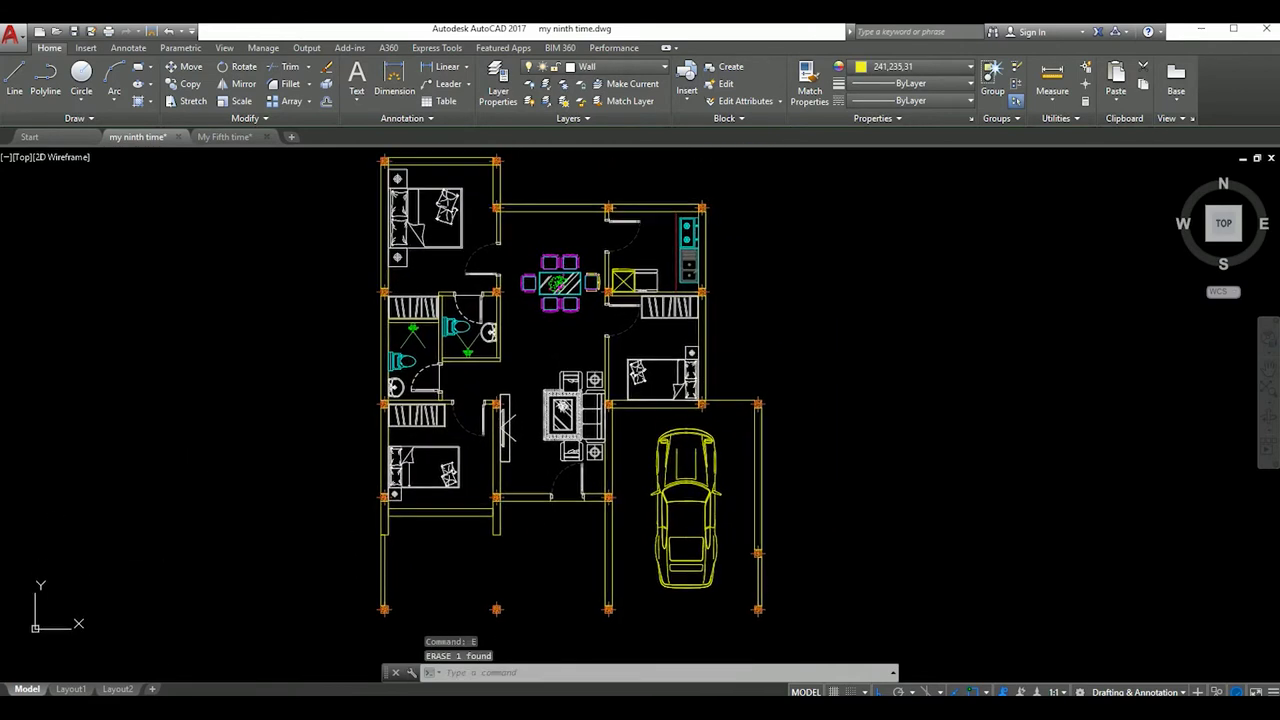
{"action": "scroll", "coordinate": [492, 471], "scroll_direction": "down", "scroll_amount": 2}
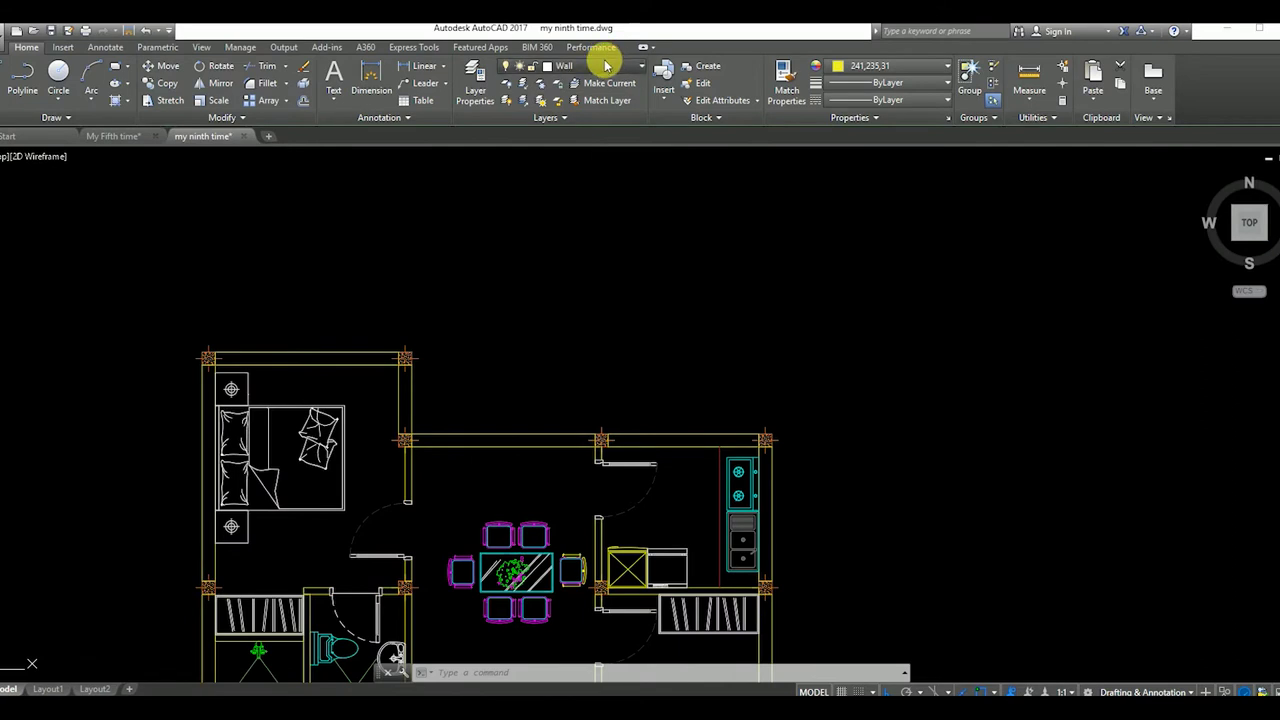
Make 'window' the current layer with drawing colour 209,156,199
{"action": "left_click", "coordinate": [609, 66]}
{"action": "left_click", "coordinate": [578, 273]}
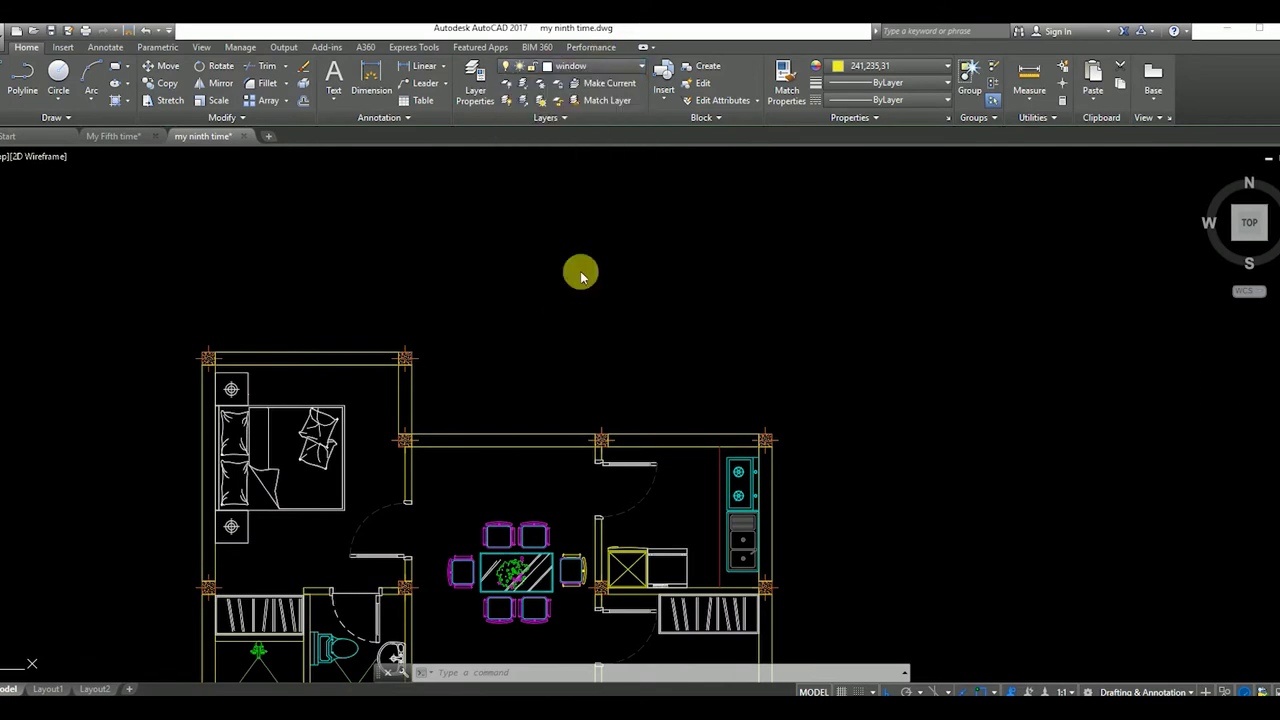
{"action": "left_click", "coordinate": [914, 73]}
{"action": "left_click", "coordinate": [894, 170]}
{"action": "scroll", "coordinate": [571, 449], "scroll_direction": "up", "scroll_amount": 3}
{"action": "scroll", "coordinate": [608, 470], "scroll_direction": "down", "scroll_amount": 2}
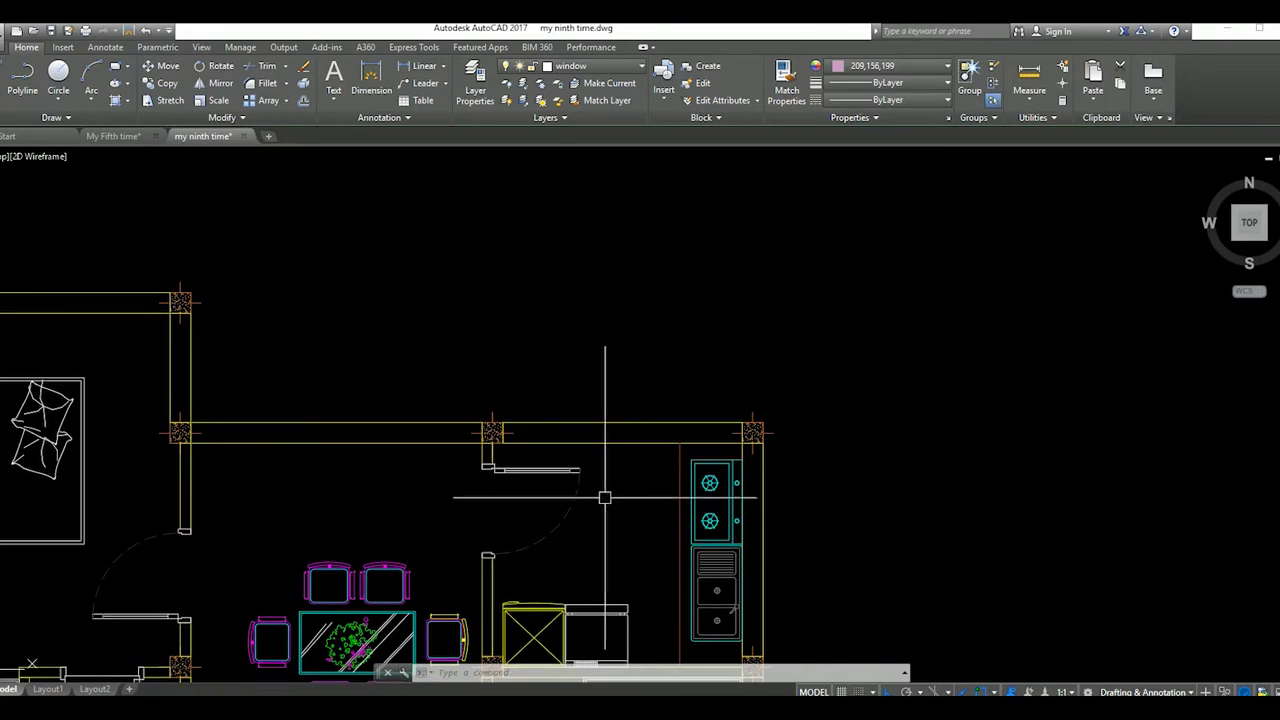
Start a line on the wall by the kitchen, then cancel it
{"action": "key", "text": "l"}
{"action": "key", "text": "Return"}
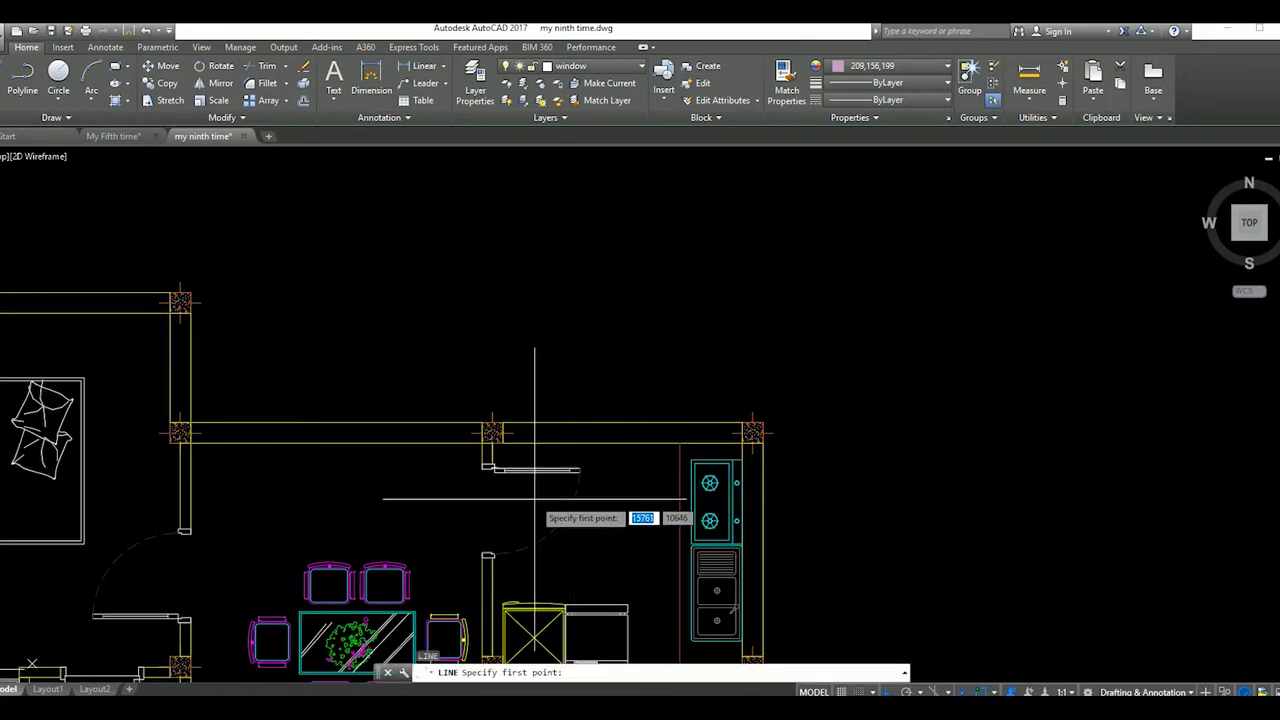
{"action": "scroll", "coordinate": [540, 480], "scroll_direction": "down", "scroll_amount": 4}
{"action": "scroll", "coordinate": [524, 440], "scroll_direction": "up", "scroll_amount": 2}
{"action": "scroll", "coordinate": [524, 437], "scroll_direction": "up", "scroll_amount": 2}
{"action": "scroll", "coordinate": [524, 437], "scroll_direction": "down", "scroll_amount": 2}
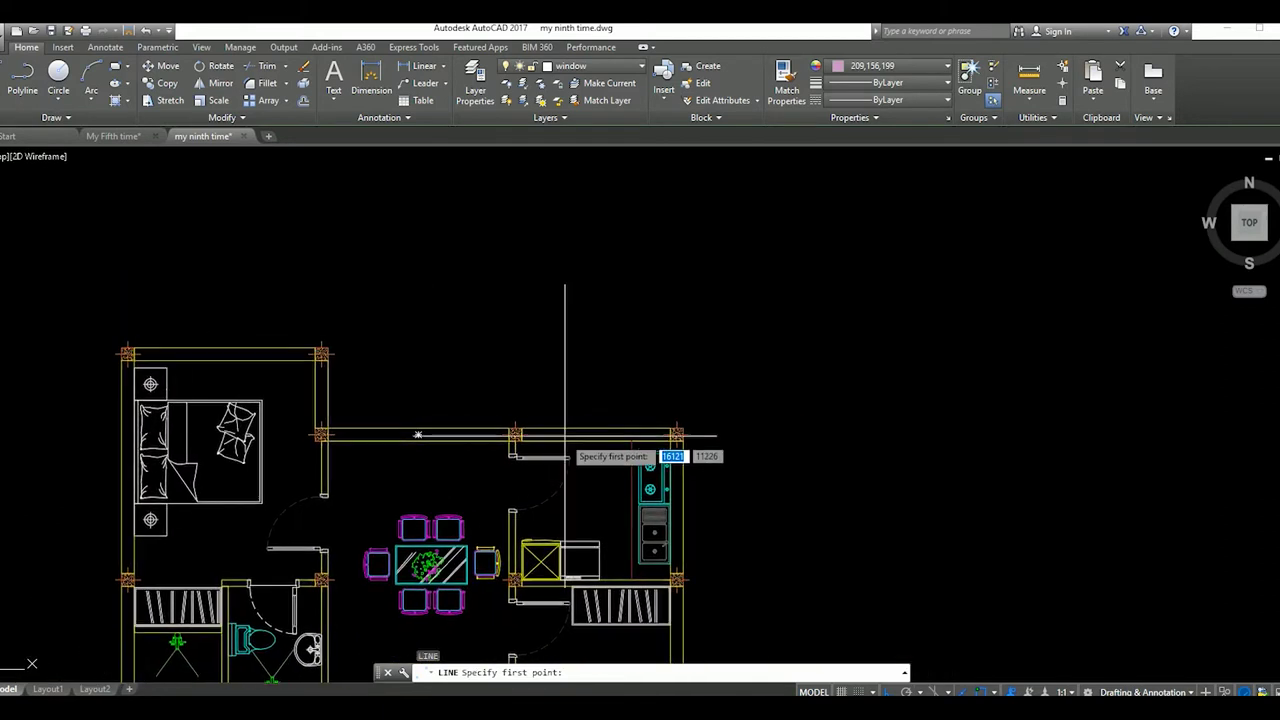
{"action": "scroll", "coordinate": [560, 440], "scroll_direction": "up", "scroll_amount": 4}
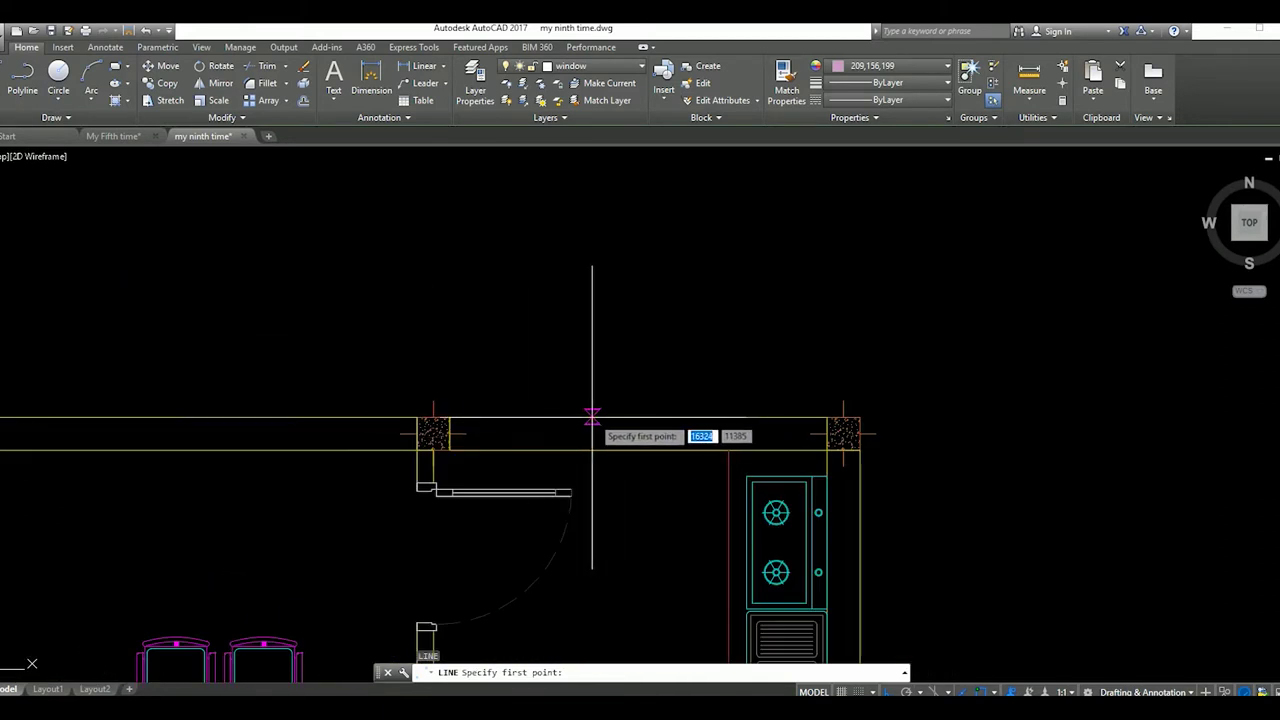
{"action": "left_click", "coordinate": [638, 432]}
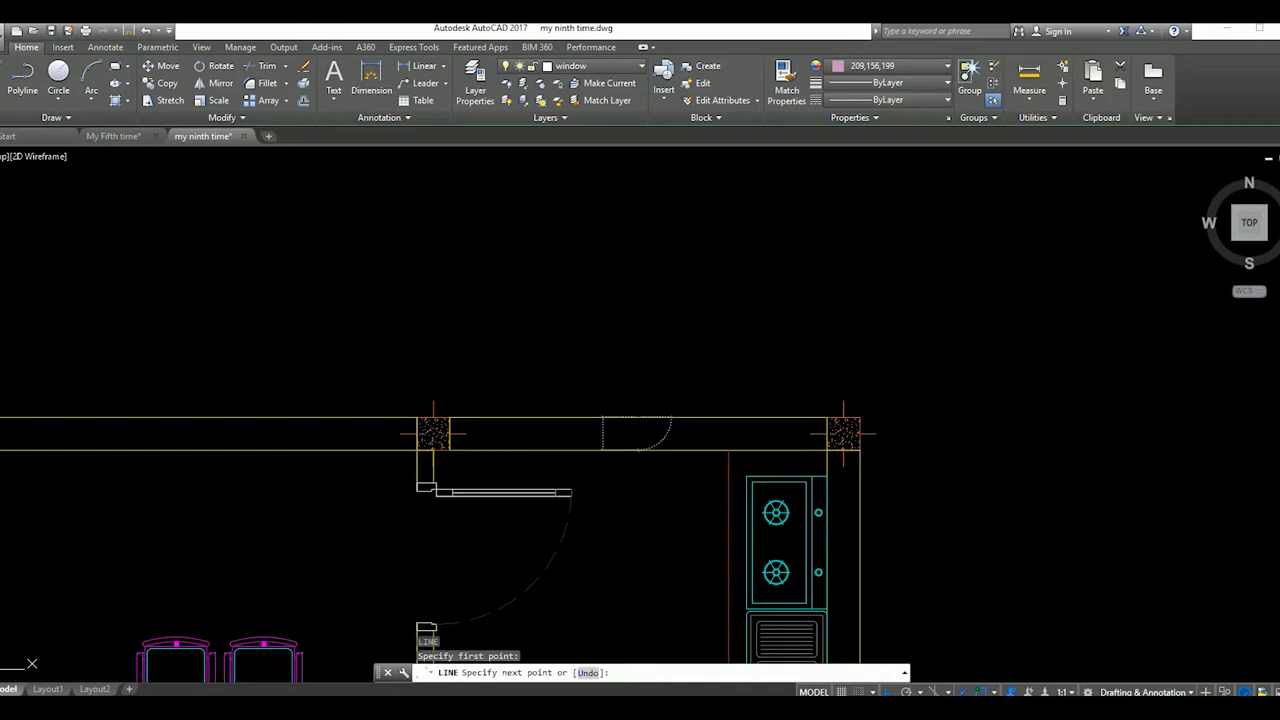
{"action": "key", "text": "Escape"}
{"action": "scroll", "coordinate": [638, 440], "scroll_direction": "up", "scroll_amount": 3}
{"action": "scroll", "coordinate": [638, 440], "scroll_direction": "down", "scroll_amount": 3}
Move the vertical wall line 1500 units to mark the window's left edge
{"action": "left_click", "coordinate": [623, 433]}
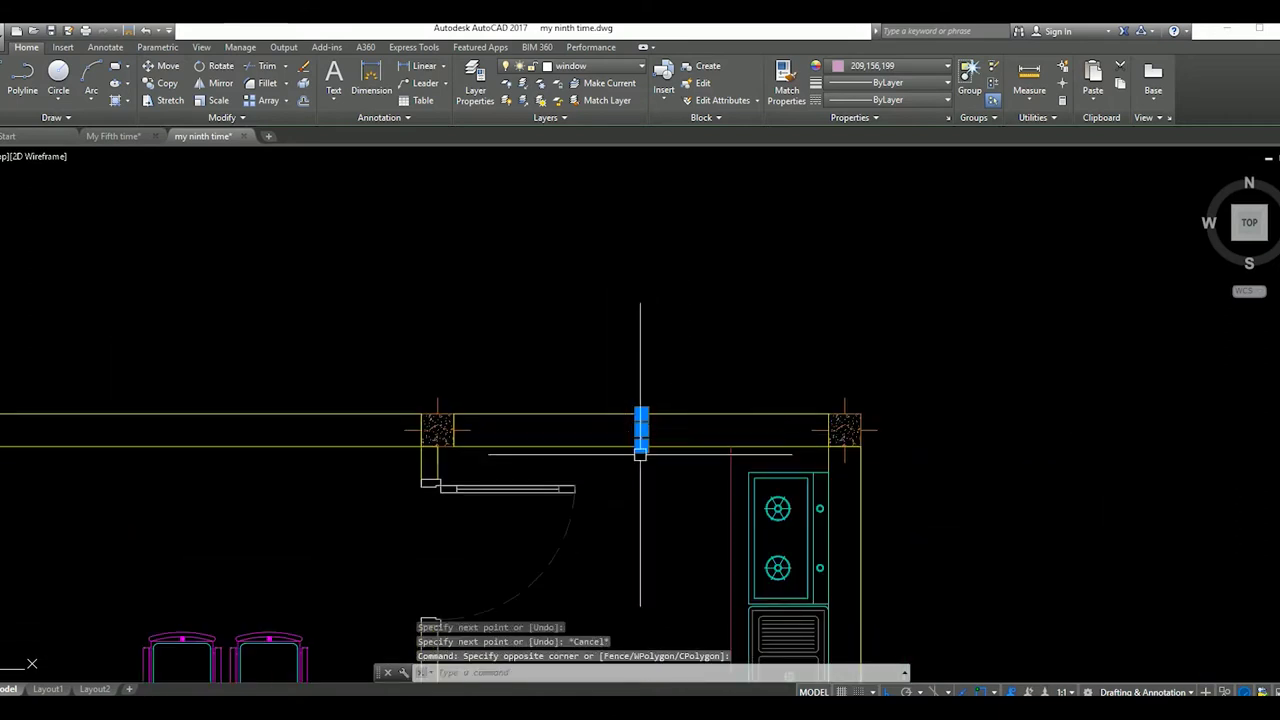
{"action": "left_click", "coordinate": [666, 506]}
{"action": "type", "text": "m"}
{"action": "key", "text": "Return"}
{"action": "left_click", "coordinate": [666, 506]}
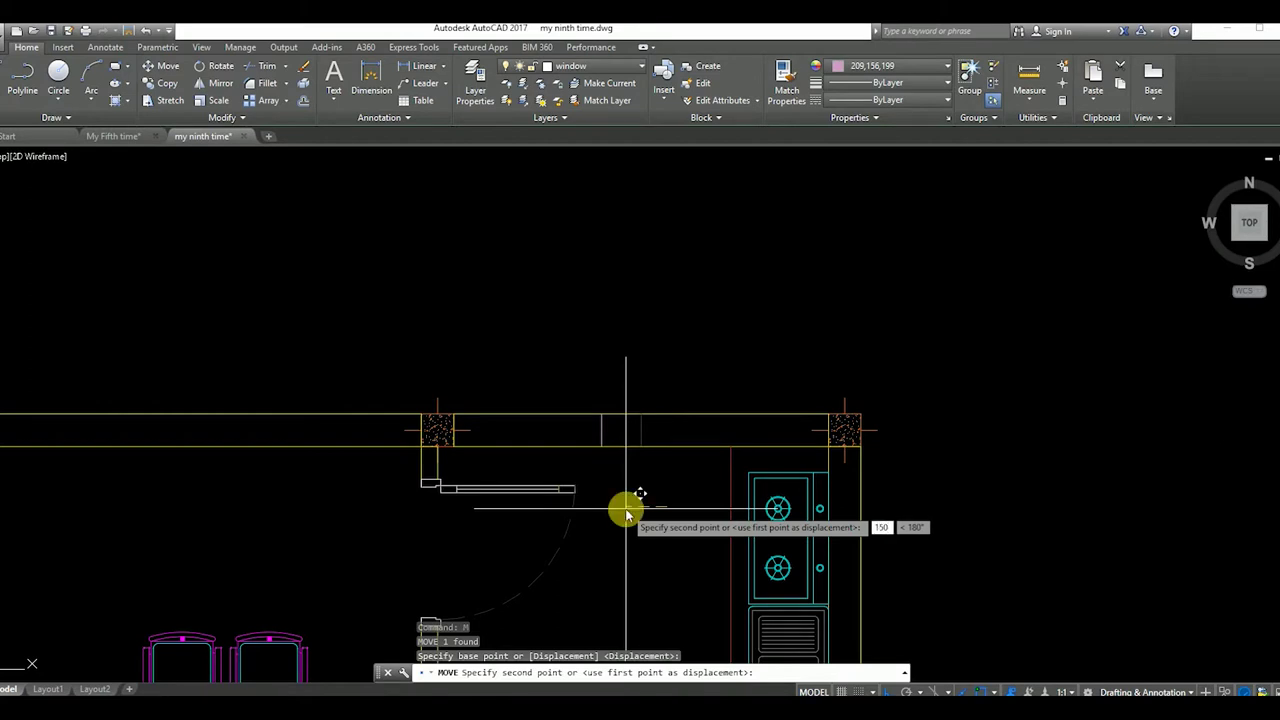
{"action": "key", "text": "Return"}
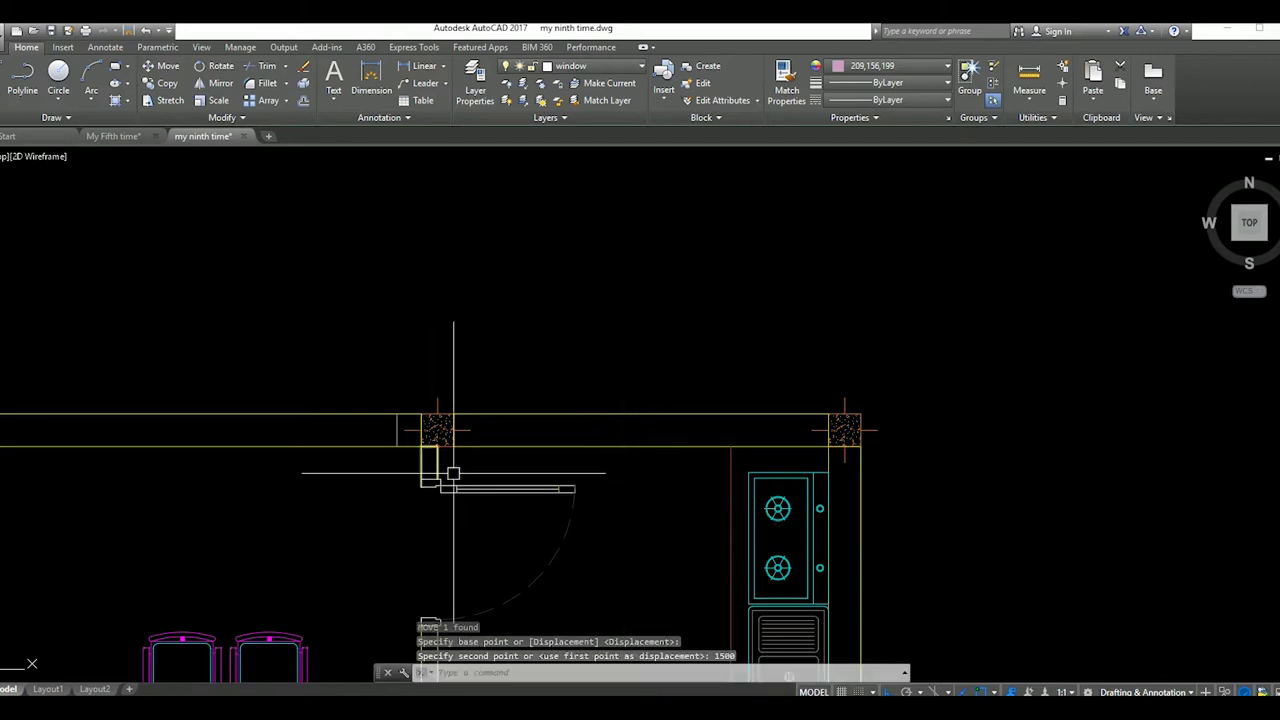
Move the jamb line to a new position in the wall
{"action": "type", "text": "m"}
{"action": "key", "text": "Return"}
{"action": "left_click", "coordinate": [396, 443]}
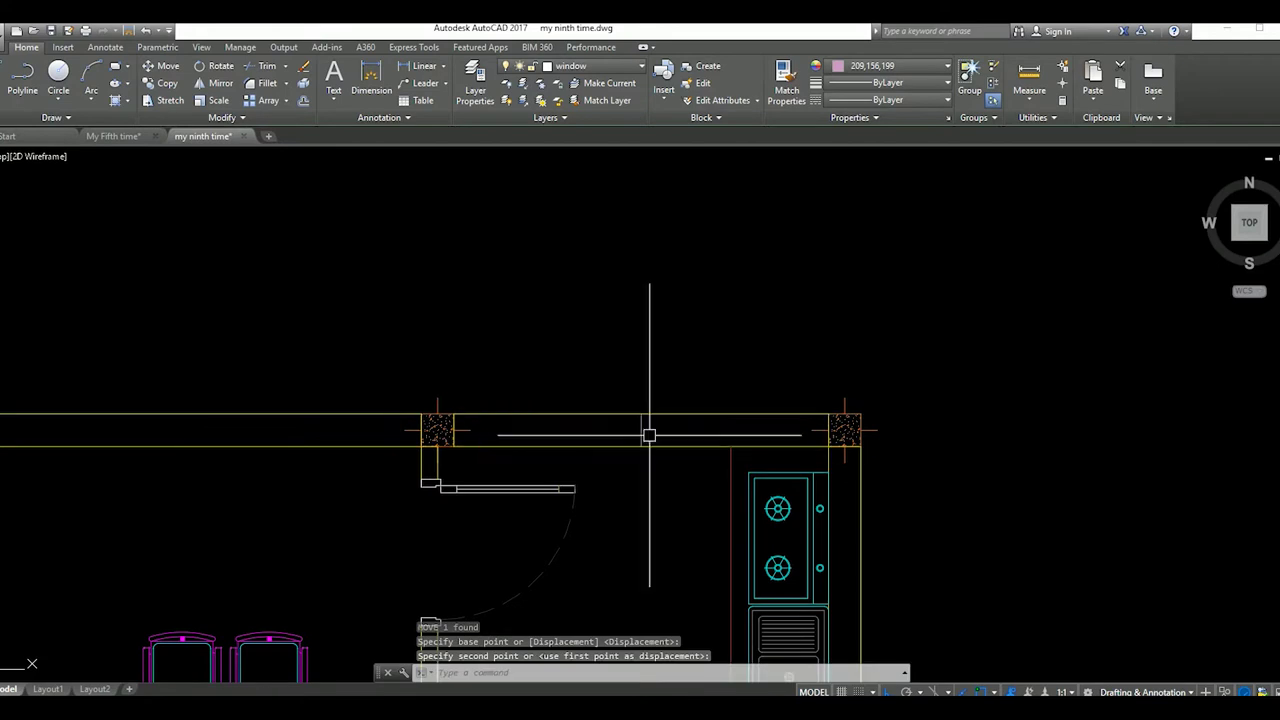
{"action": "scroll", "coordinate": [652, 436], "scroll_direction": "up", "scroll_amount": 2}
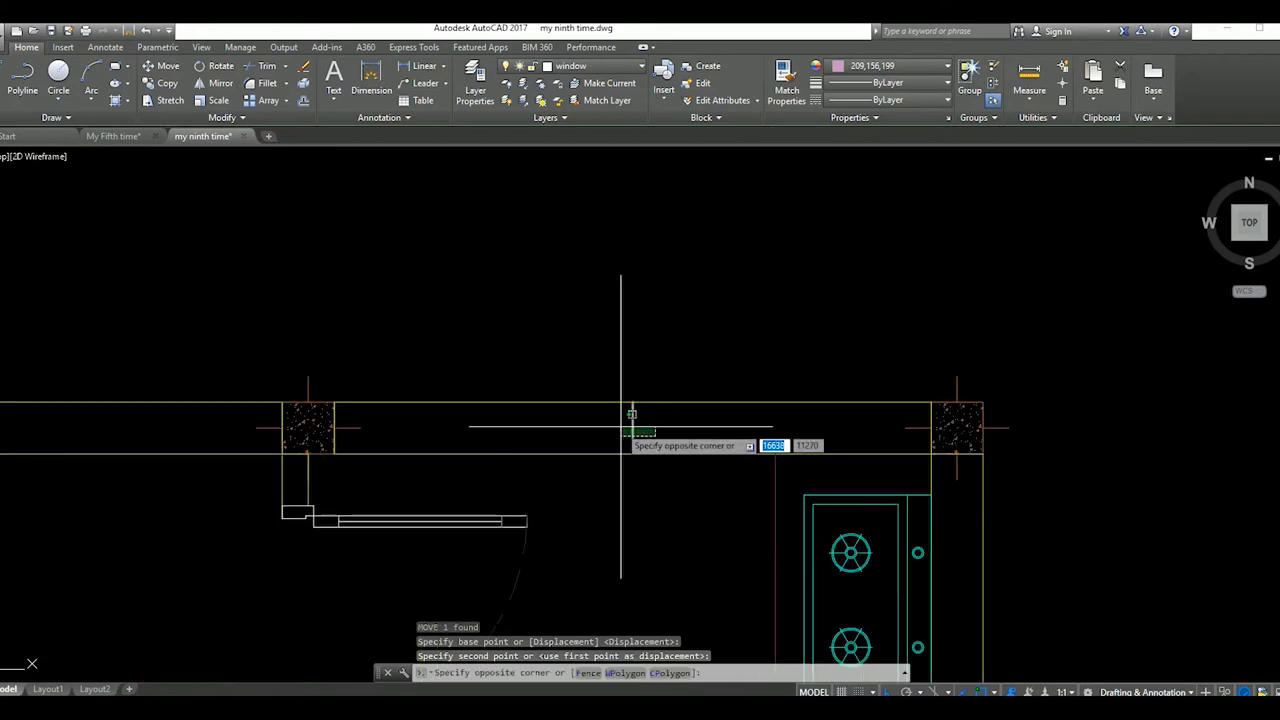
{"action": "left_click", "coordinate": [652, 510]}
Nudge the jamb line a further 100 units
{"action": "left_click", "coordinate": [451, 425]}
{"action": "type", "text": "m"}
{"action": "key", "text": "Return"}
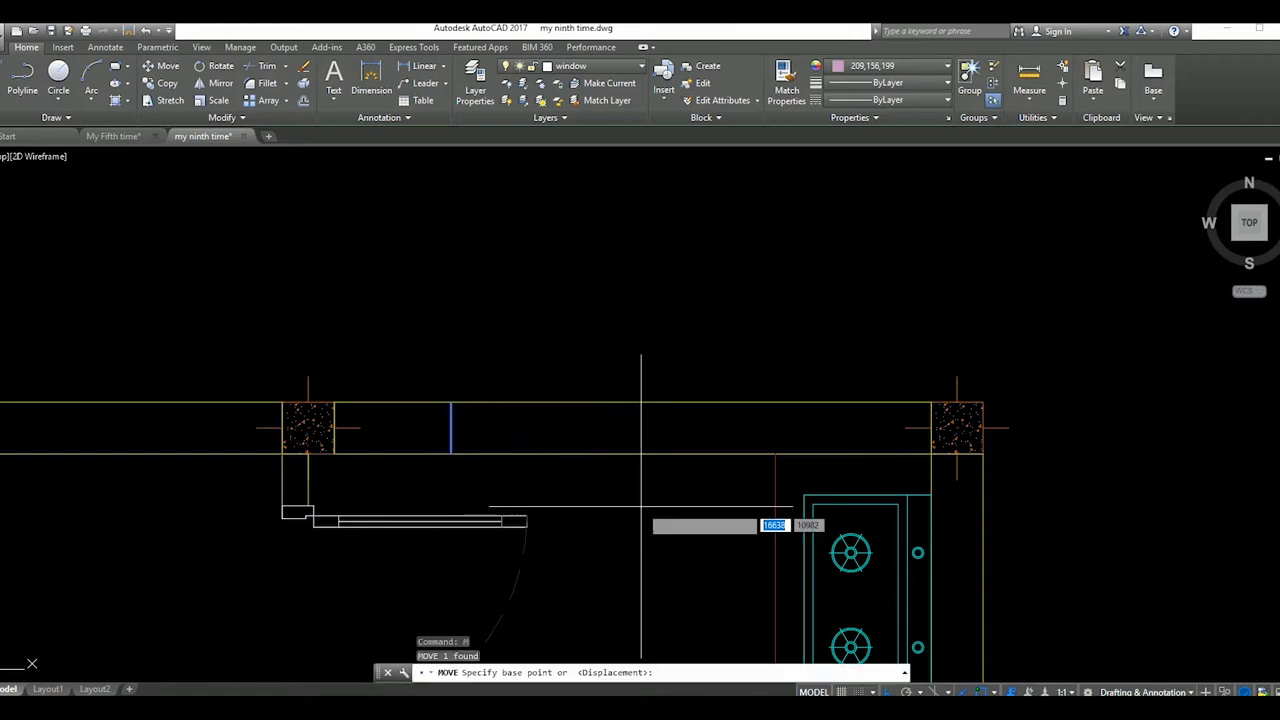
{"action": "left_click", "coordinate": [641, 508]}
{"action": "key", "text": "Return"}
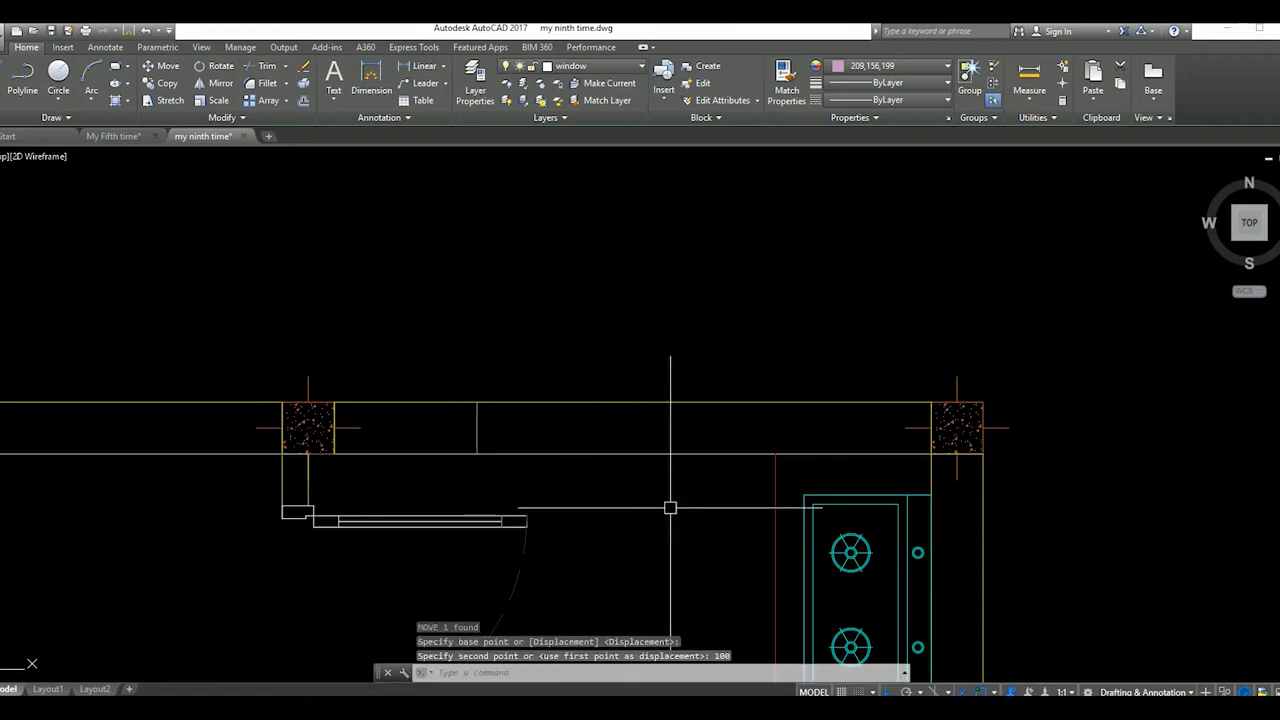
{"action": "left_click", "coordinate": [479, 437]}
Copy the jamb line 1200 units along the wall
{"action": "type", "text": "co"}
{"action": "key", "text": "Return"}
{"action": "left_click", "coordinate": [594, 516]}
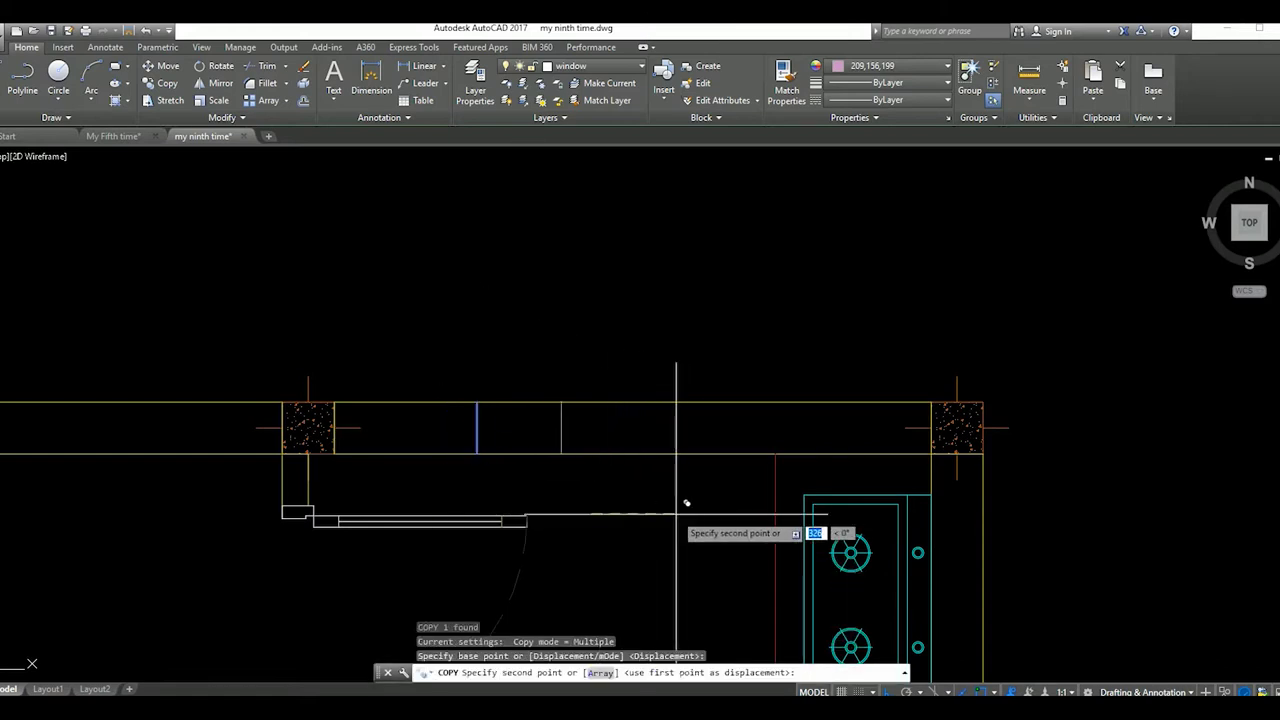
{"action": "type", "text": "1200"}
{"action": "key", "text": "Return"}
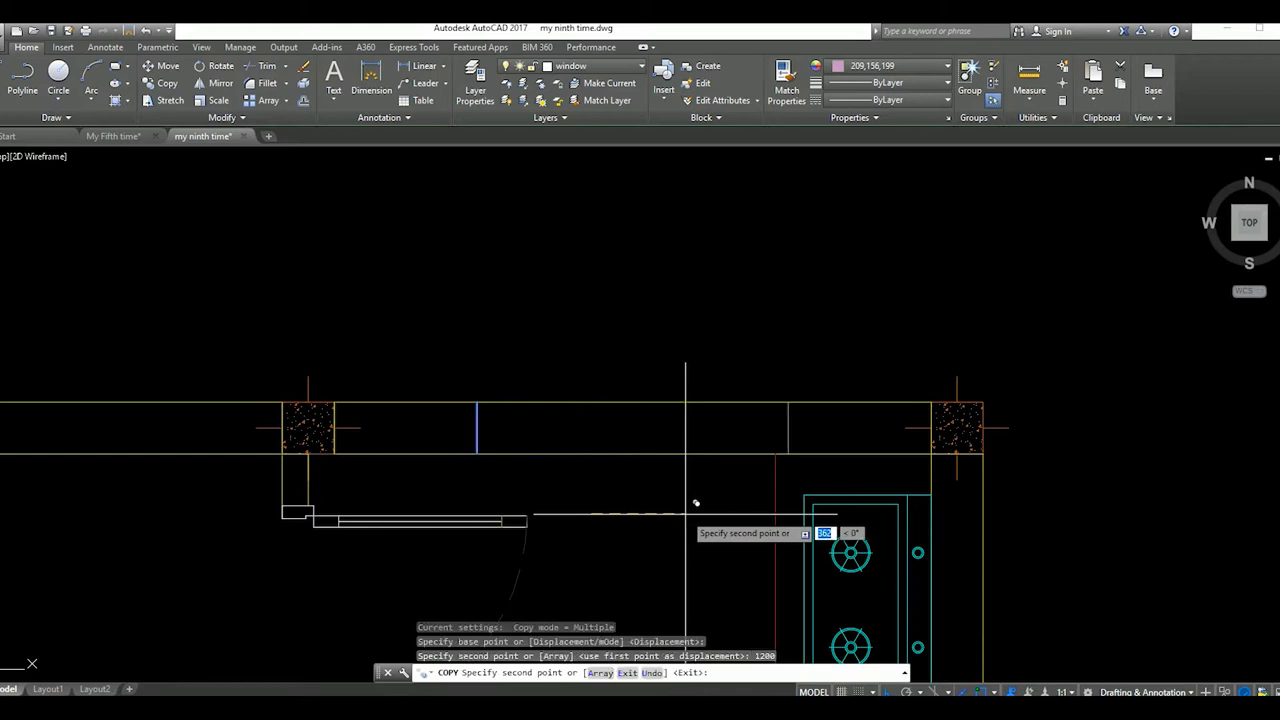
{"action": "key", "text": "Escape"}
Move the copied jamb line further left
{"action": "scroll", "coordinate": [757, 514], "scroll_direction": "down", "scroll_amount": 3}
{"action": "scroll", "coordinate": [740, 400], "scroll_direction": "up", "scroll_amount": 3}
{"action": "scroll", "coordinate": [740, 400], "scroll_direction": "up", "scroll_amount": 3}
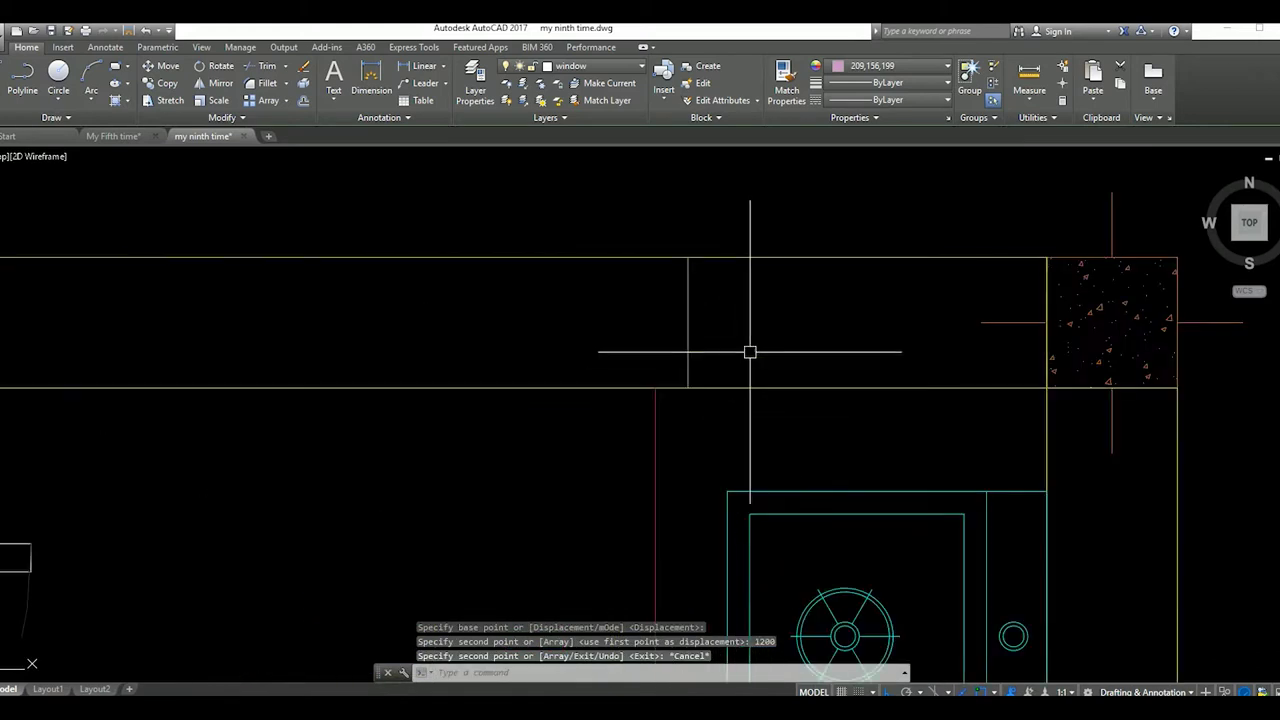
{"action": "scroll", "coordinate": [745, 352], "scroll_direction": "down", "scroll_amount": 3}
{"action": "left_click", "coordinate": [740, 350]}
{"action": "left_click", "coordinate": [718, 350]}
{"action": "type", "text": "m"}
{"action": "key", "text": "Return"}
{"action": "left_click", "coordinate": [670, 435]}
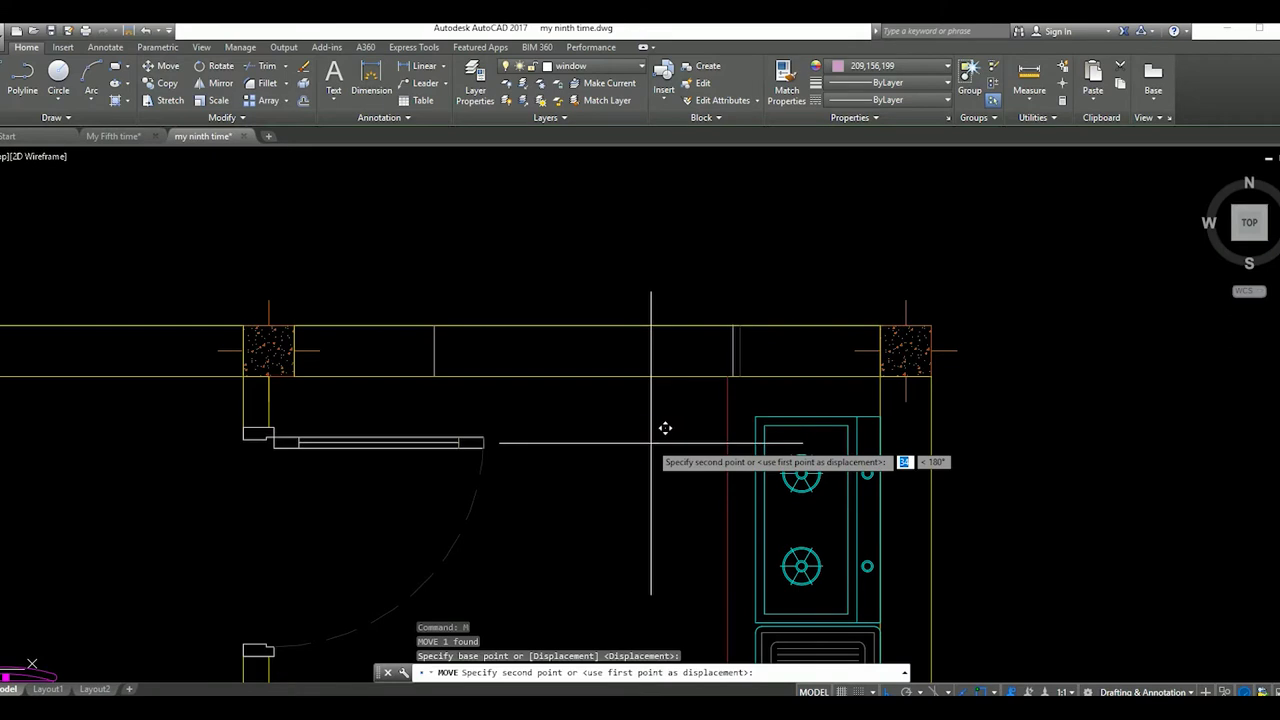
{"action": "left_click", "coordinate": [416, 330]}
Move the jamb line another 150 units
{"action": "left_click", "coordinate": [434, 345]}
{"action": "type", "text": "m"}
{"action": "key", "text": "Return"}
{"action": "left_click", "coordinate": [612, 461]}
{"action": "type", "text": "150"}
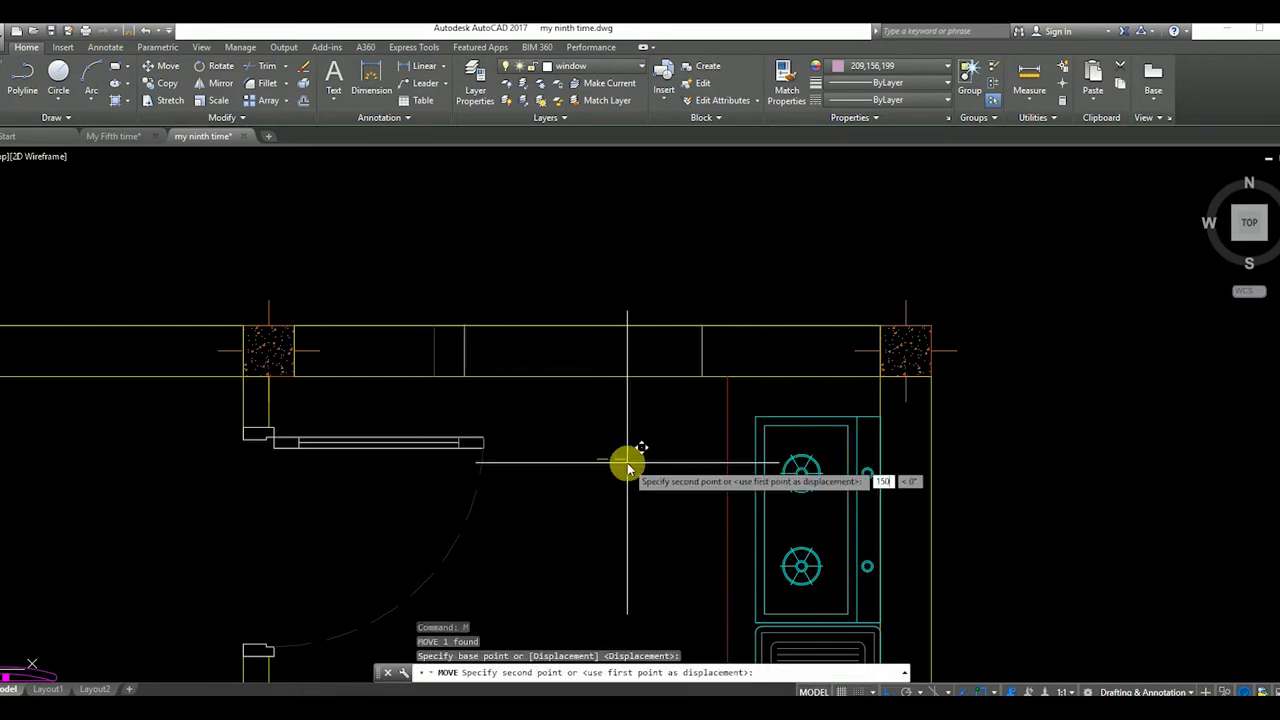
{"action": "key", "text": "Return"}
Offset the left jamb line 50 toward the opening to double it
{"action": "scroll", "coordinate": [628, 466], "scroll_direction": "down", "scroll_amount": 4}
{"action": "scroll", "coordinate": [614, 437], "scroll_direction": "up", "scroll_amount": 4}
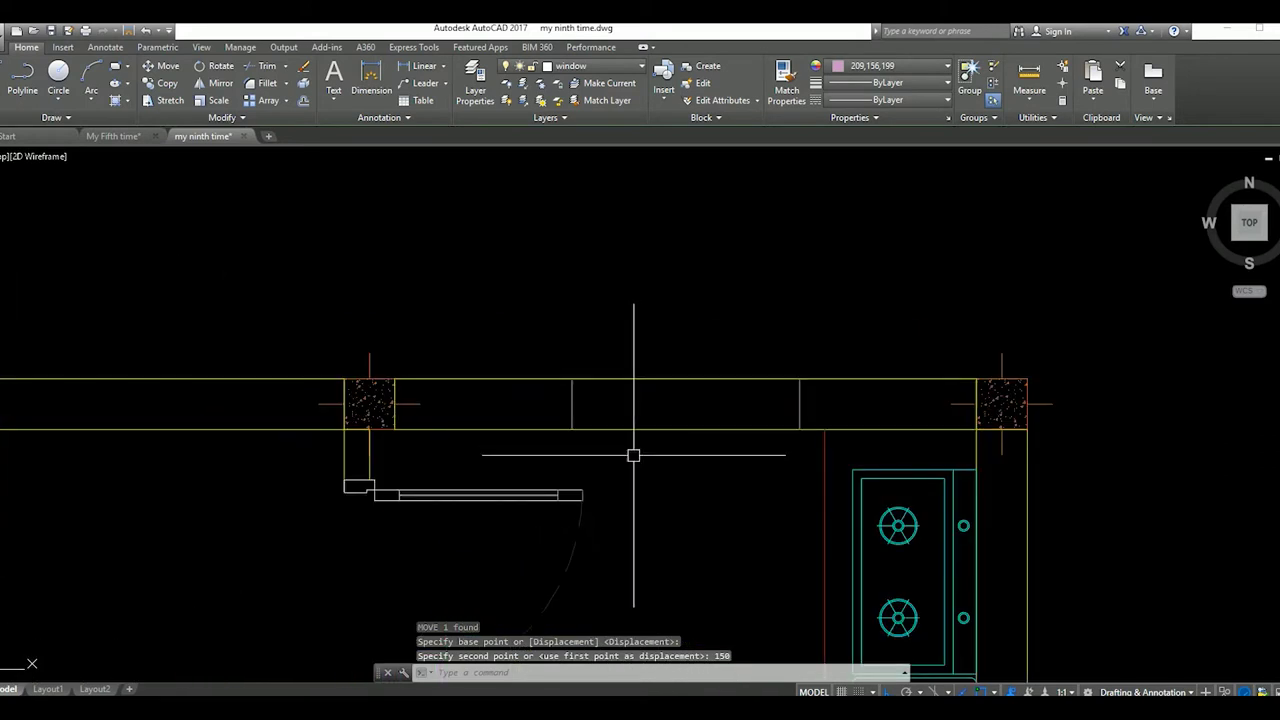
{"action": "scroll", "coordinate": [586, 432], "scroll_direction": "up", "scroll_amount": 4}
{"action": "left_click", "coordinate": [548, 410]}
{"action": "left_click", "coordinate": [674, 502]}
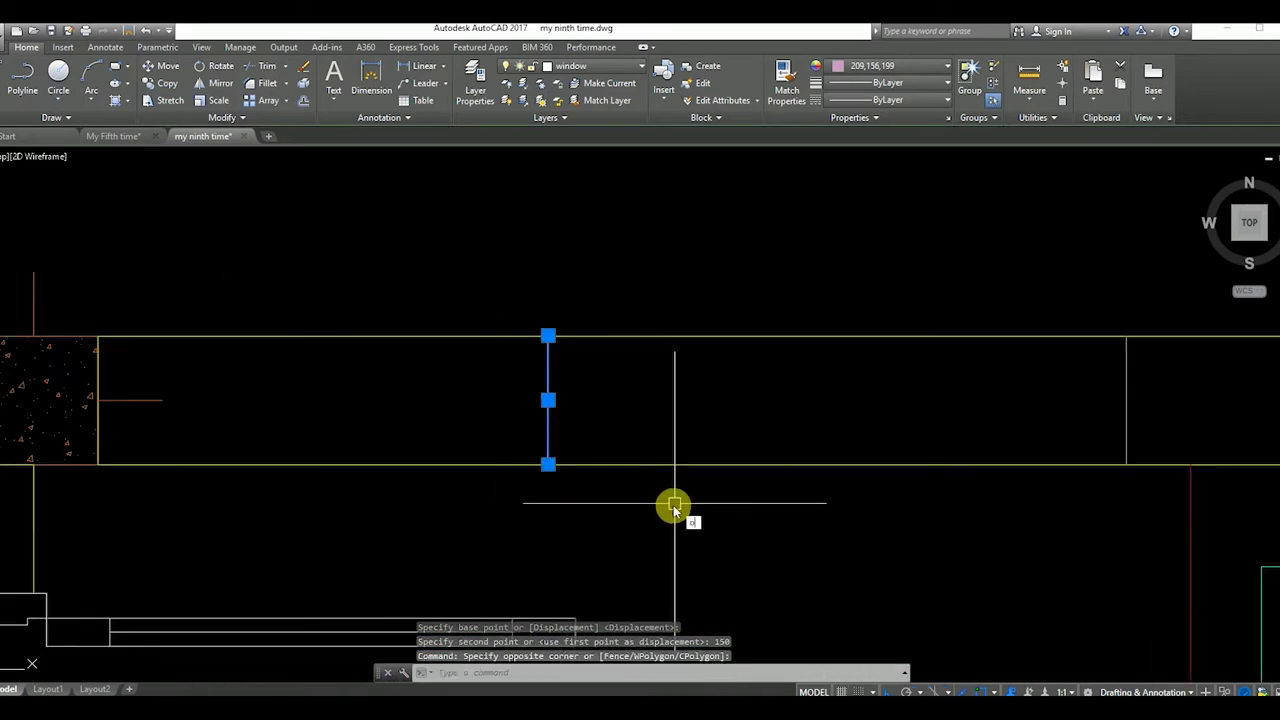
{"action": "key", "text": "Return"}
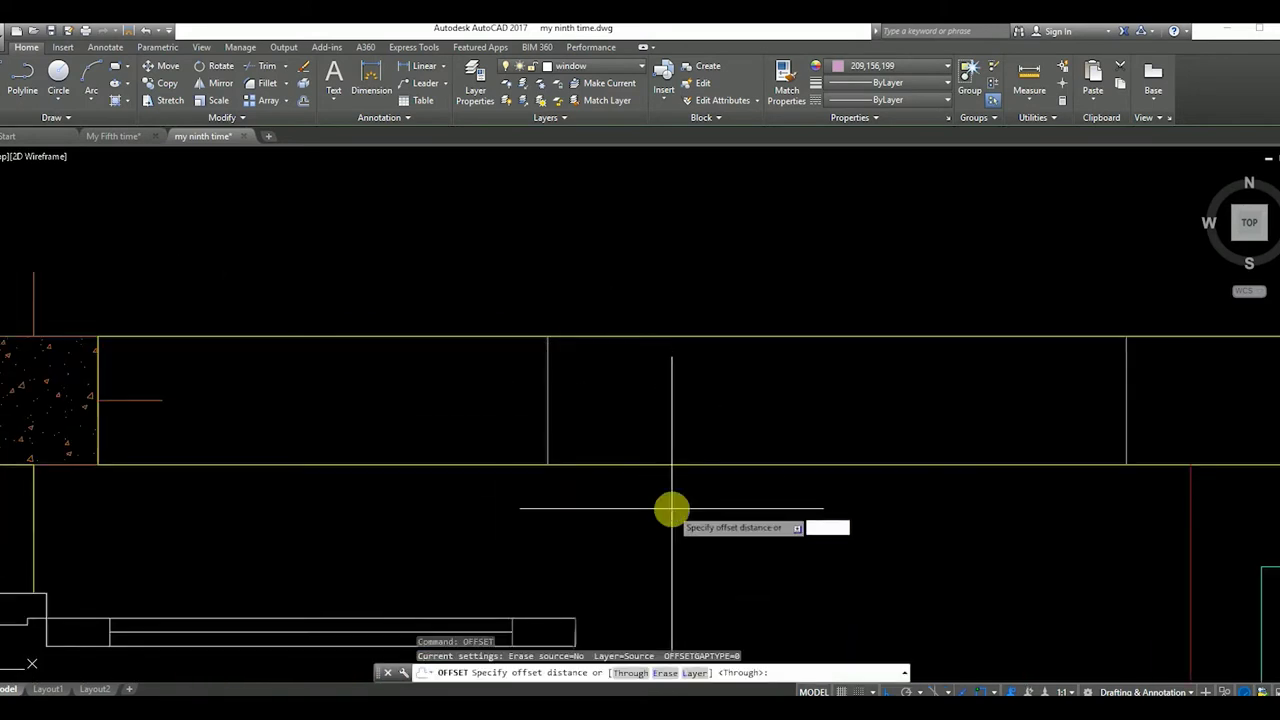
{"action": "type", "text": "50"}
{"action": "key", "text": "Return"}
{"action": "left_click", "coordinate": [548, 460]}
{"action": "left_click", "coordinate": [776, 502]}
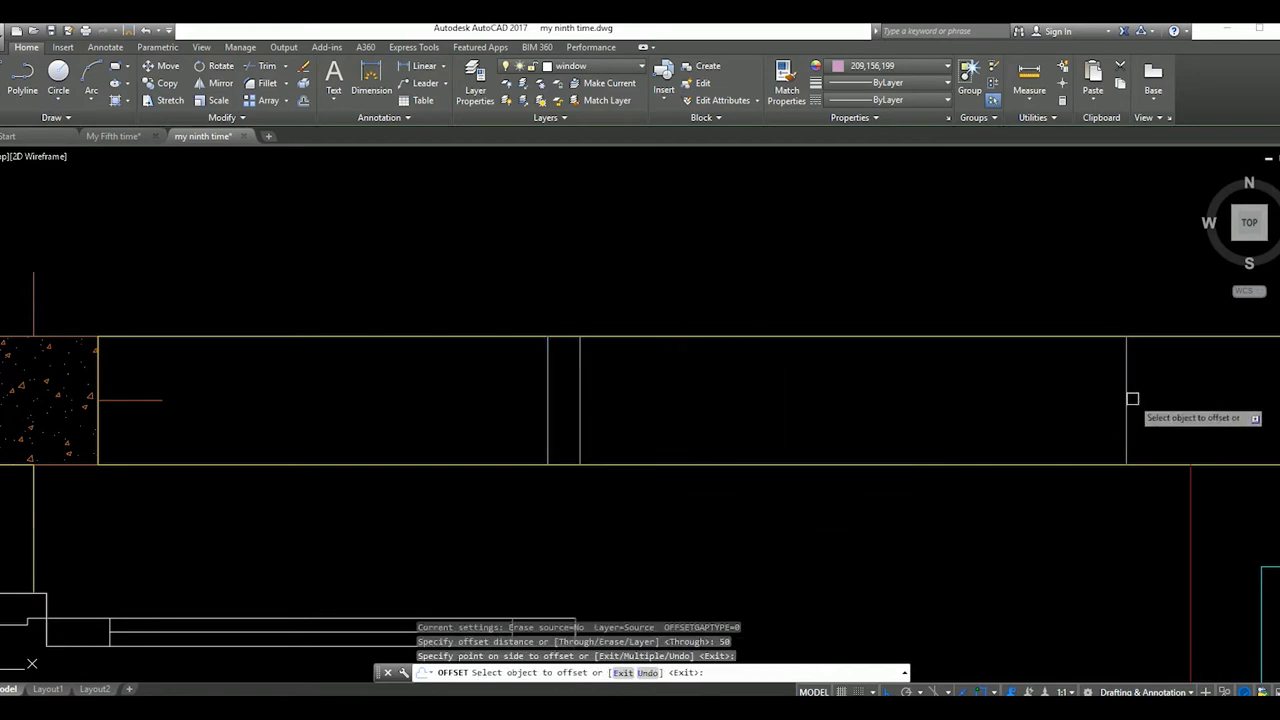
{"action": "scroll", "coordinate": [1040, 437], "scroll_direction": "down", "scroll_amount": 3}
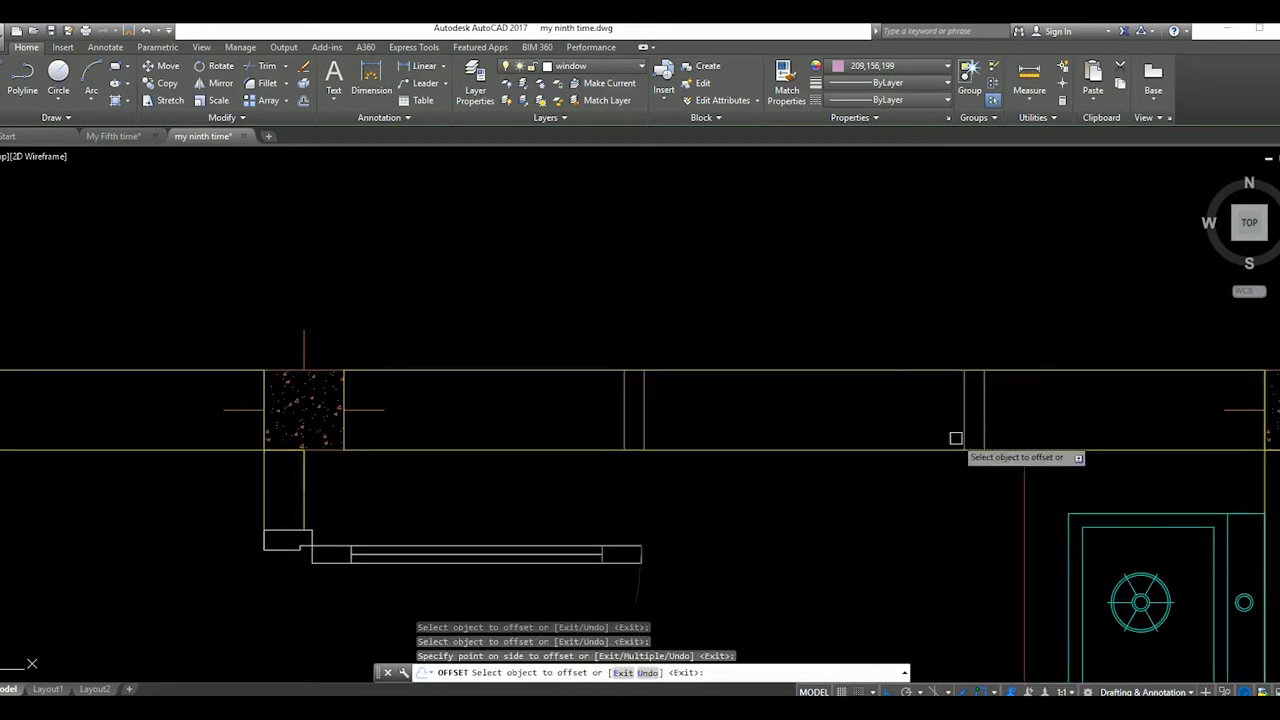
{"action": "key", "text": "Escape"}
Copy the doubled jamb along the wall and a single jamb into the opening
{"action": "left_click_drag", "start_coordinate": [1000, 423], "coordinate": [944, 410]}
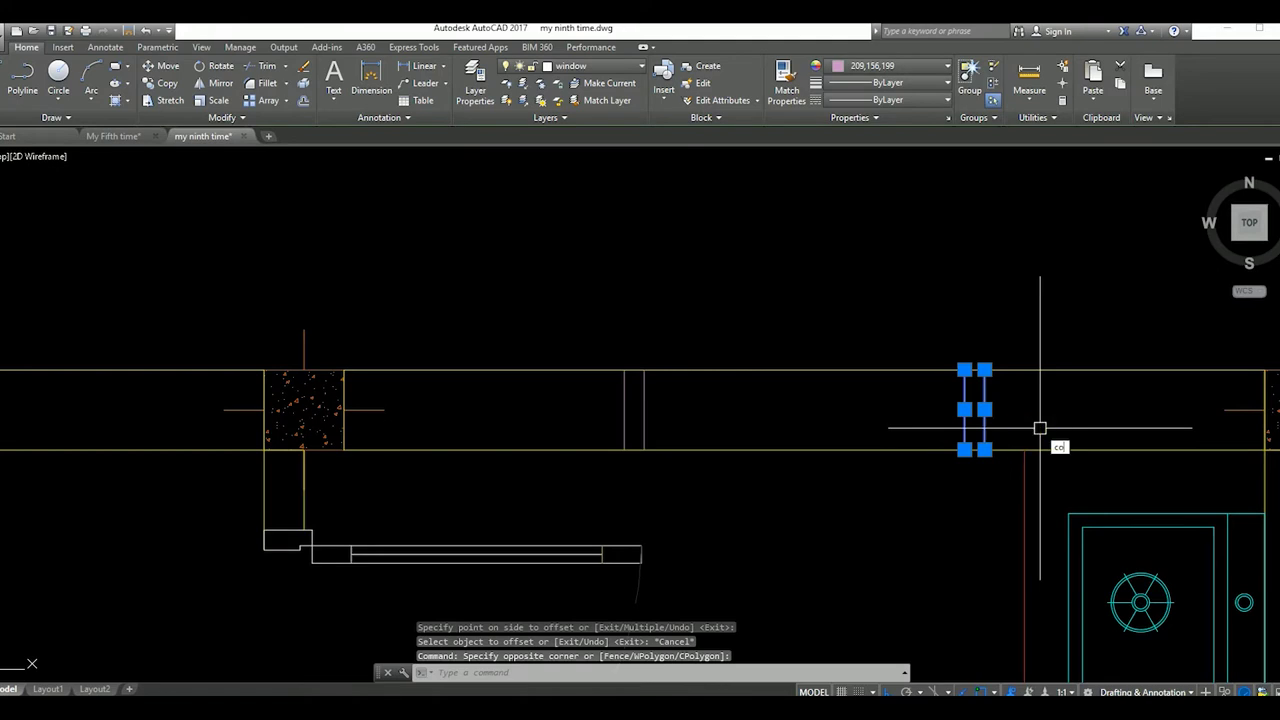
{"action": "key", "text": "Return"}
{"action": "left_click", "coordinate": [984, 449]}
{"action": "left_click", "coordinate": [804, 449]}
{"action": "key", "text": "Escape"}
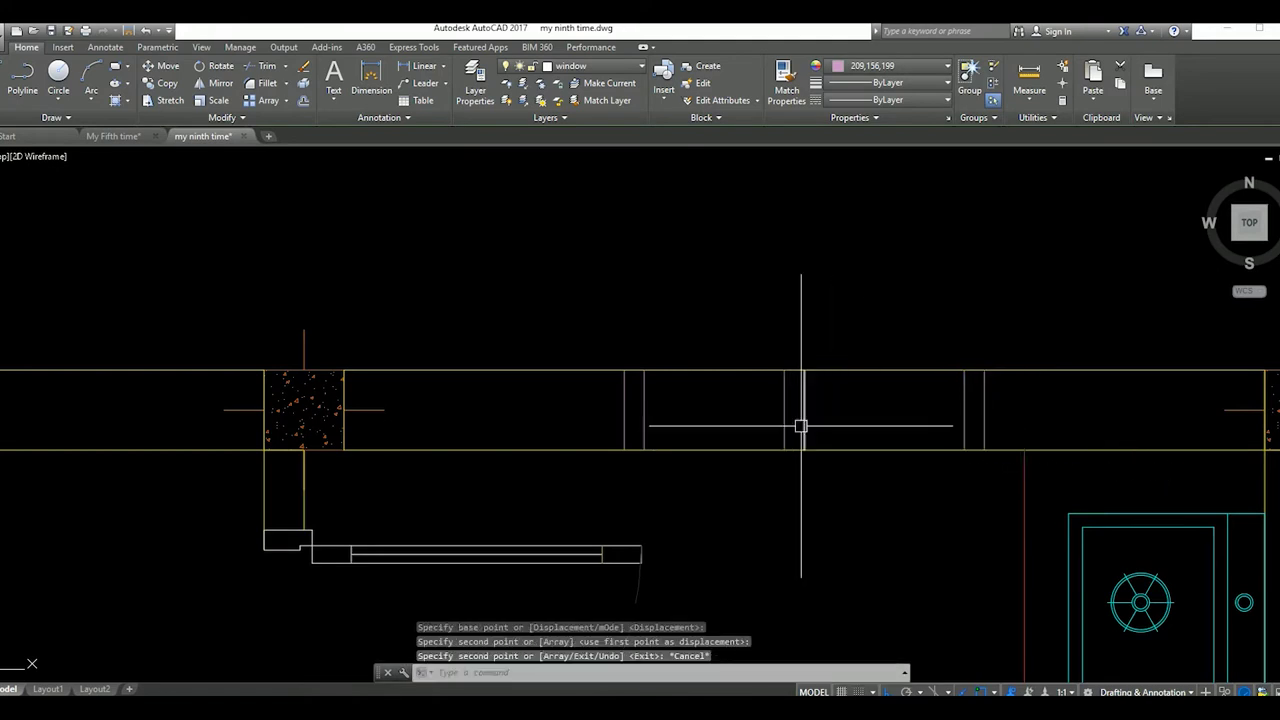
{"action": "left_click", "coordinate": [801, 426]}
{"action": "key", "text": "Return"}
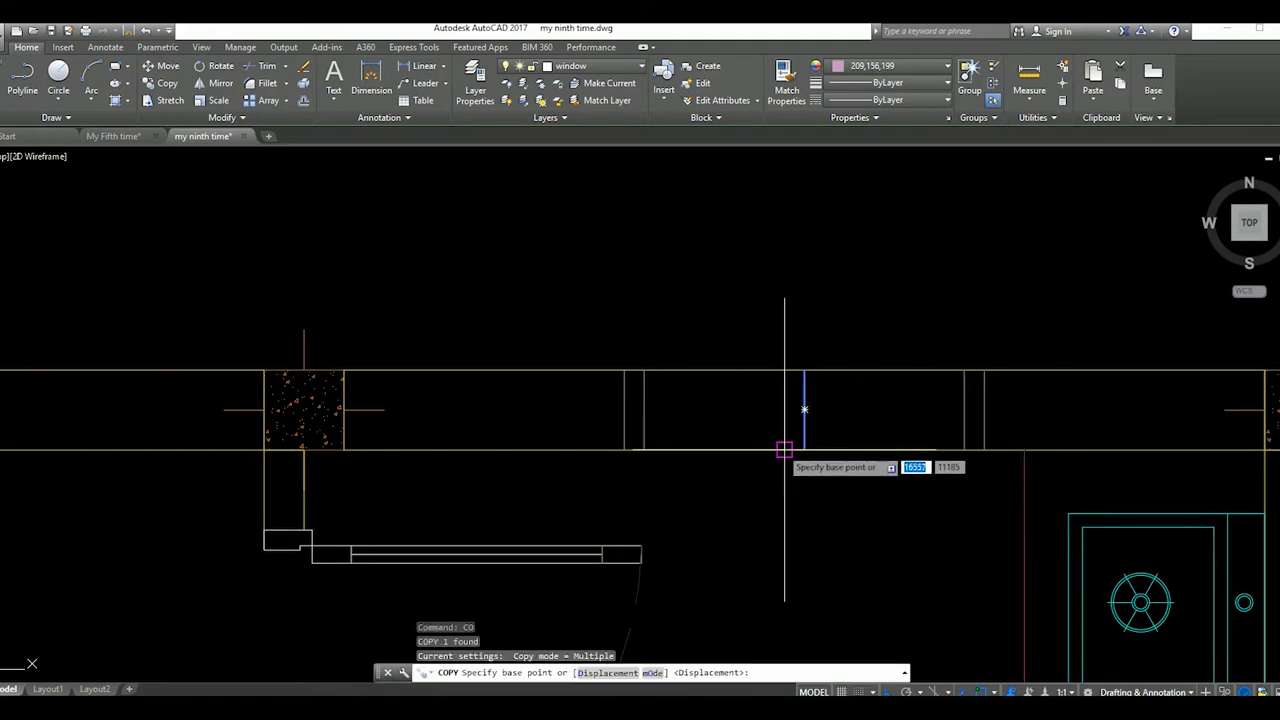
{"action": "left_click", "coordinate": [784, 449]}
{"action": "left_click", "coordinate": [822, 449]}
{"action": "key", "text": "Escape"}
Draw a horizontal line between two jambs
{"action": "middle_click_drag", "start_coordinate": [858, 419], "coordinate": [826, 439]}
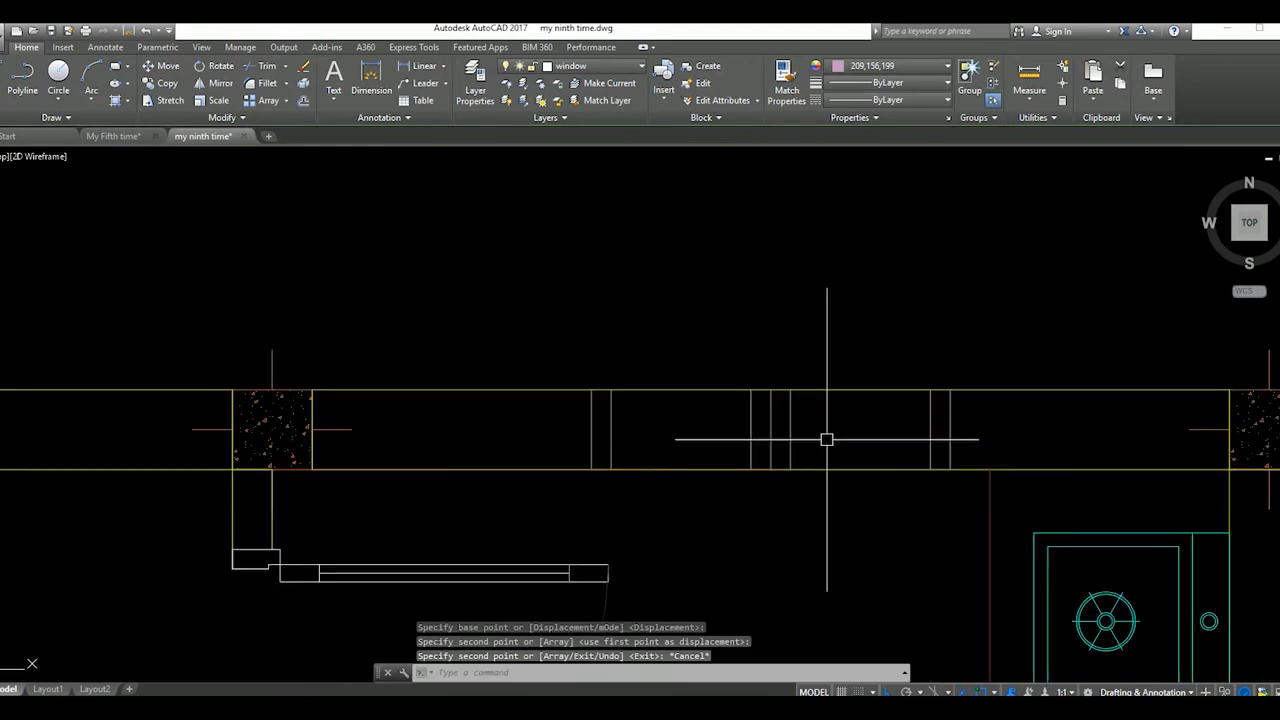
{"action": "type", "text": "l"}
{"action": "key", "text": "Return"}
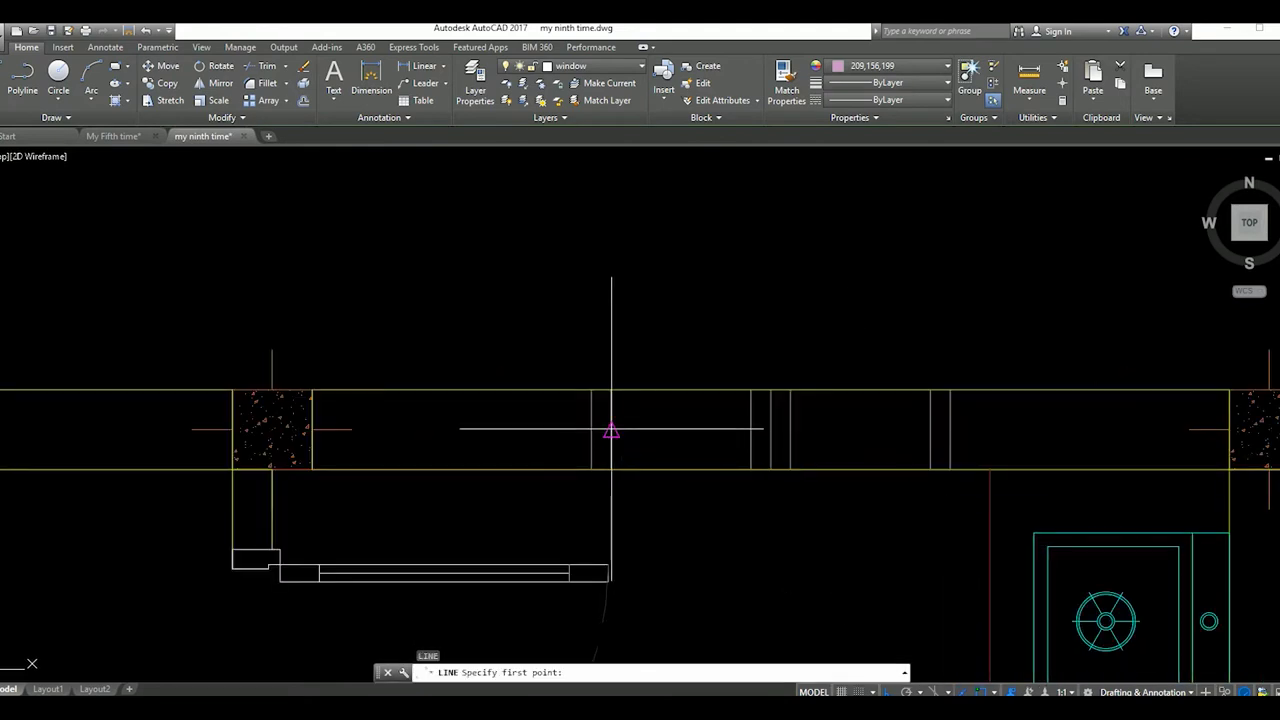
{"action": "left_click", "coordinate": [611, 431]}
{"action": "left_click", "coordinate": [751, 429]}
{"action": "key", "text": "Escape"}
Offset the horizontal line 25 toward the wall face and erase the original
{"action": "left_click", "coordinate": [690, 416]}
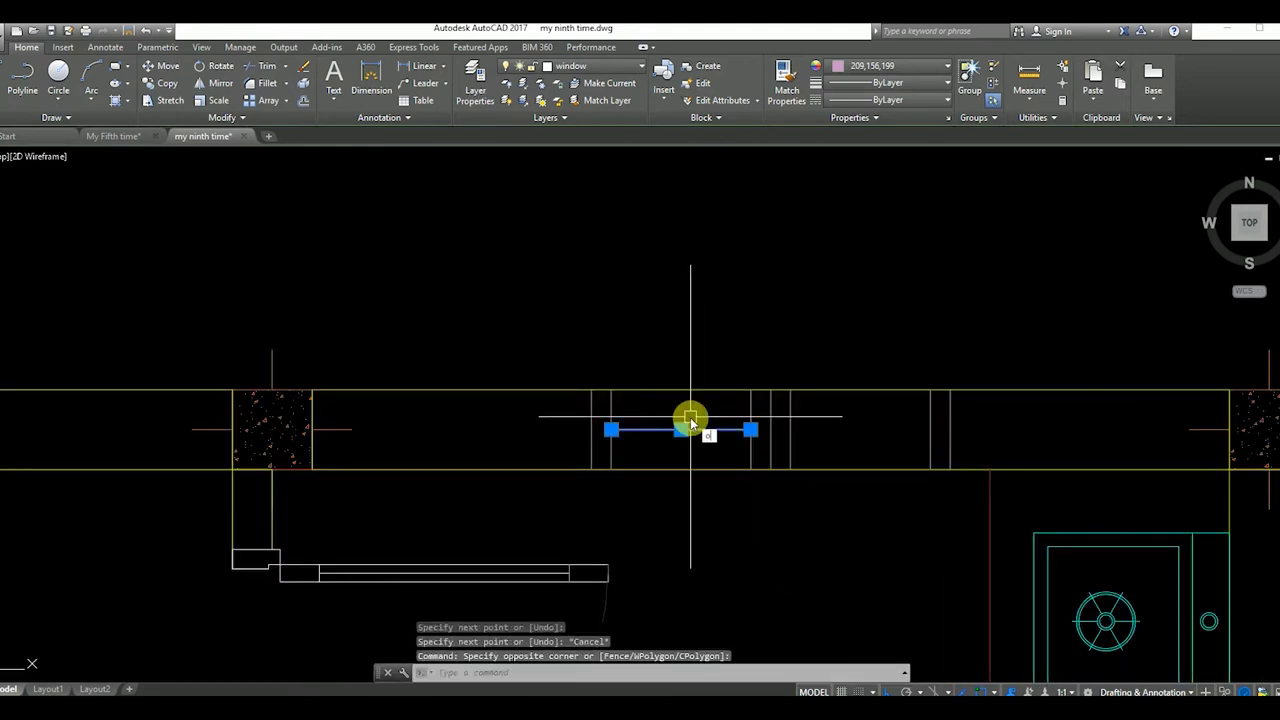
{"action": "key", "text": "Return"}
{"action": "key", "text": "Return"}
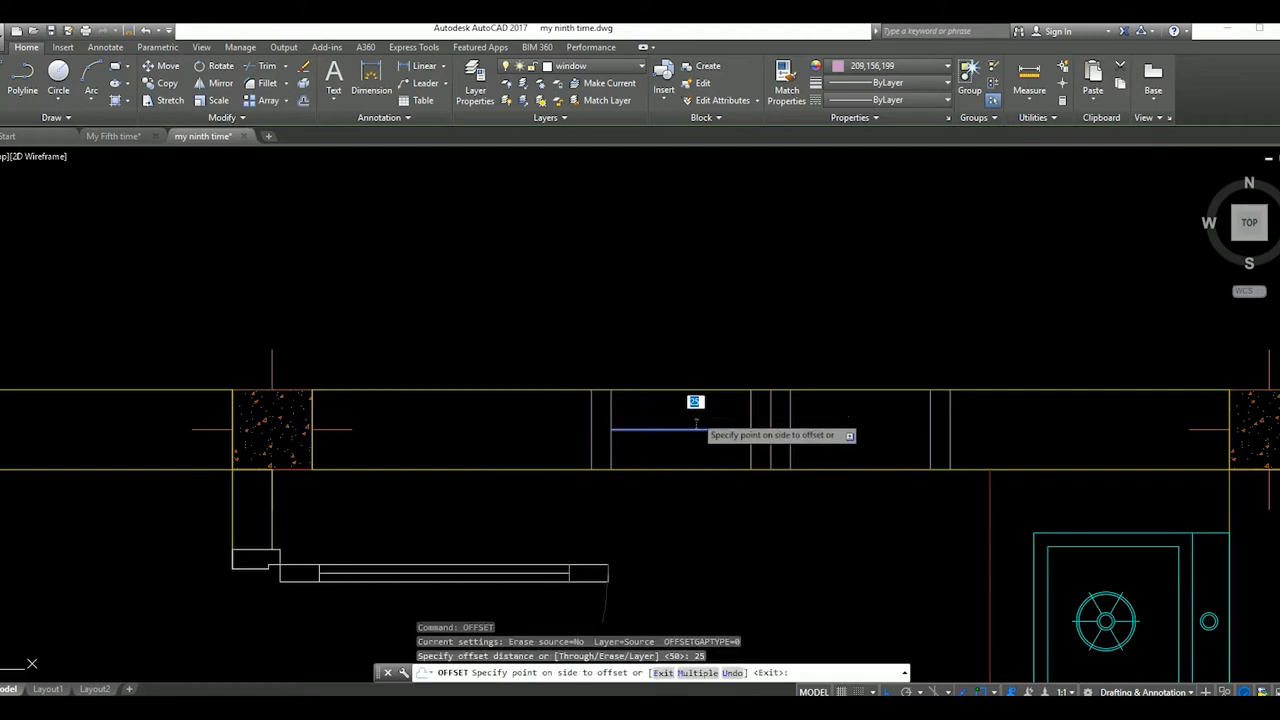
{"action": "left_click", "coordinate": [700, 429]}
{"action": "left_click", "coordinate": [700, 440]}
{"action": "key", "text": "Escape"}
{"action": "left_click", "coordinate": [737, 428]}
{"action": "key", "text": "e"}
Copy the two glazing lines into the next window bay
{"action": "key", "text": "Return"}
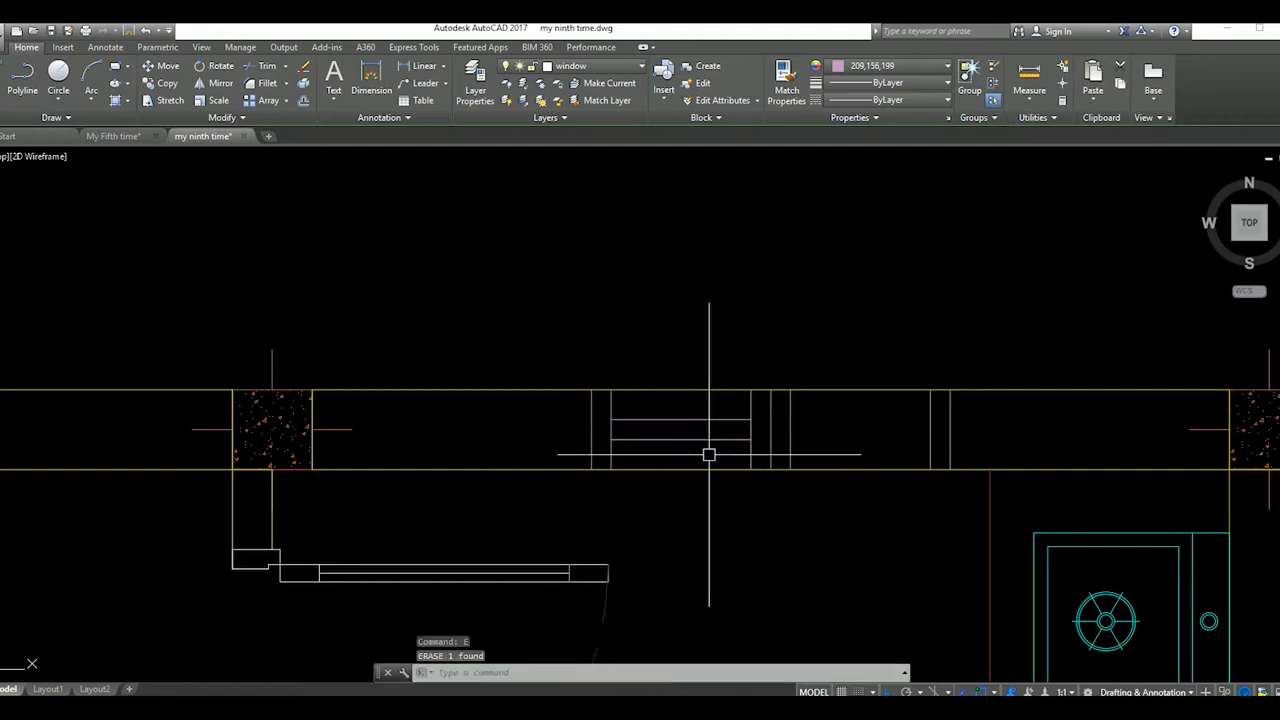
{"action": "left_click", "coordinate": [709, 451]}
{"action": "type", "text": "co"}
{"action": "key", "text": "Return"}
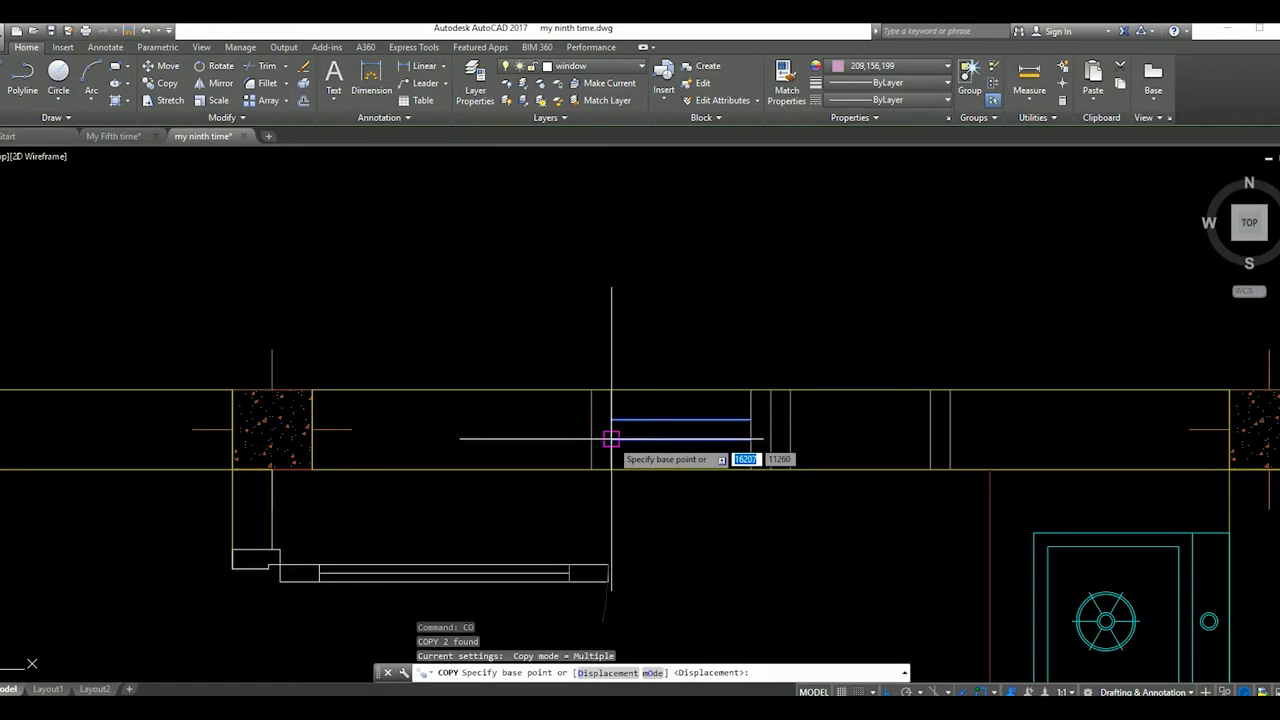
{"action": "left_click", "coordinate": [611, 438]}
{"action": "left_click", "coordinate": [791, 438]}
{"action": "scroll", "coordinate": [863, 466], "scroll_direction": "down", "scroll_amount": 3}
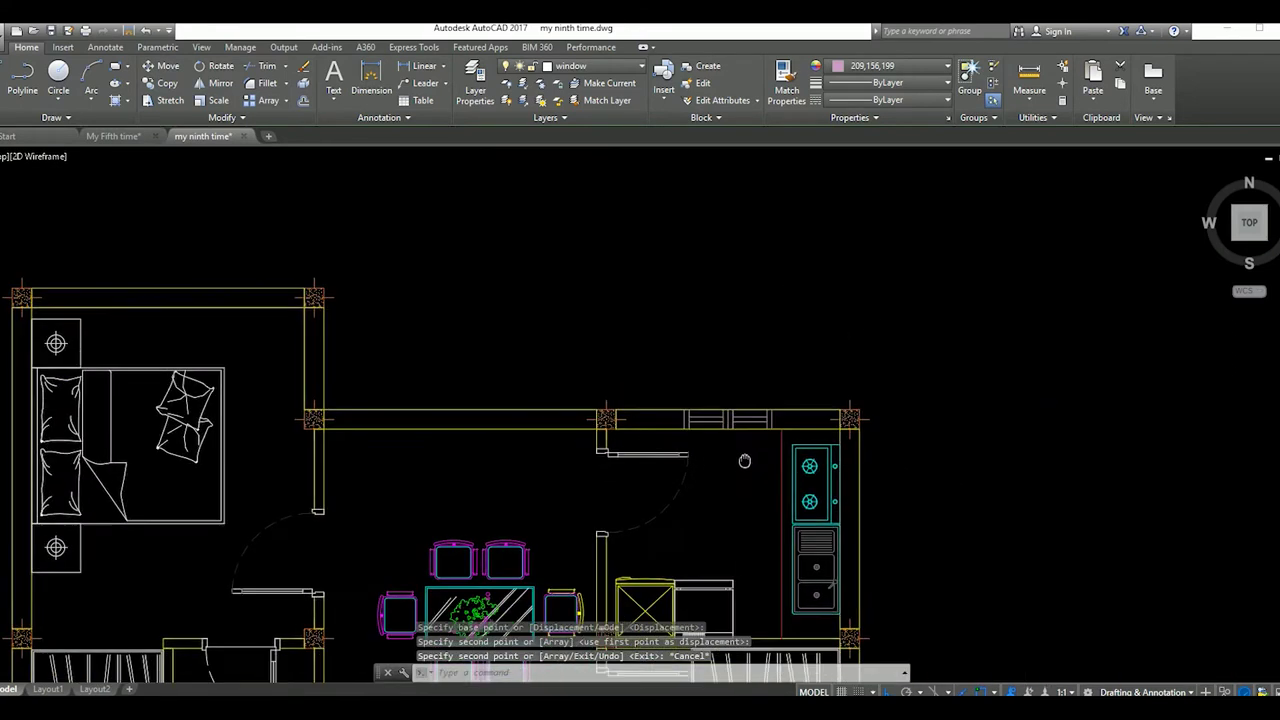
{"action": "scroll", "coordinate": [690, 419], "scroll_direction": "up", "scroll_amount": 1}
{"action": "key", "text": "Escape"}
{"action": "left_click", "coordinate": [617, 365]}
Group the kitchen window's 11 lines into a single block named 'window'
{"action": "left_click", "coordinate": [771, 442]}
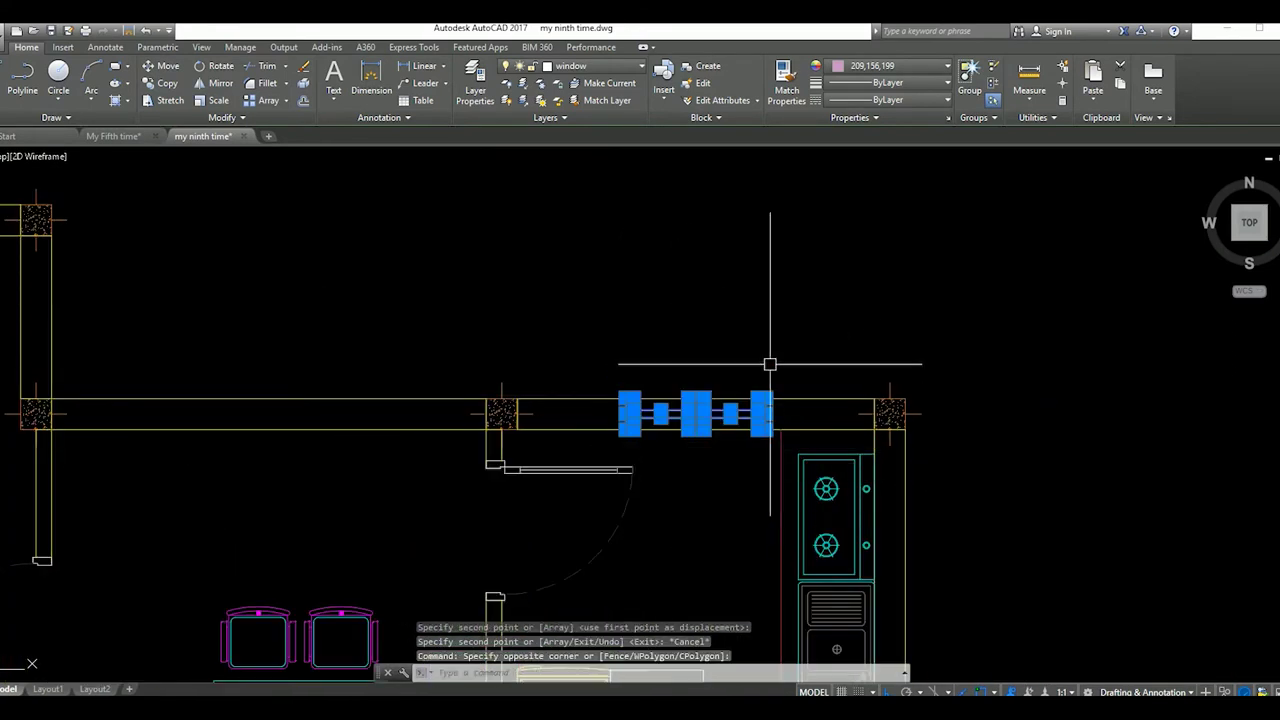
{"action": "type", "text": "b"}
{"action": "key", "text": "Return"}
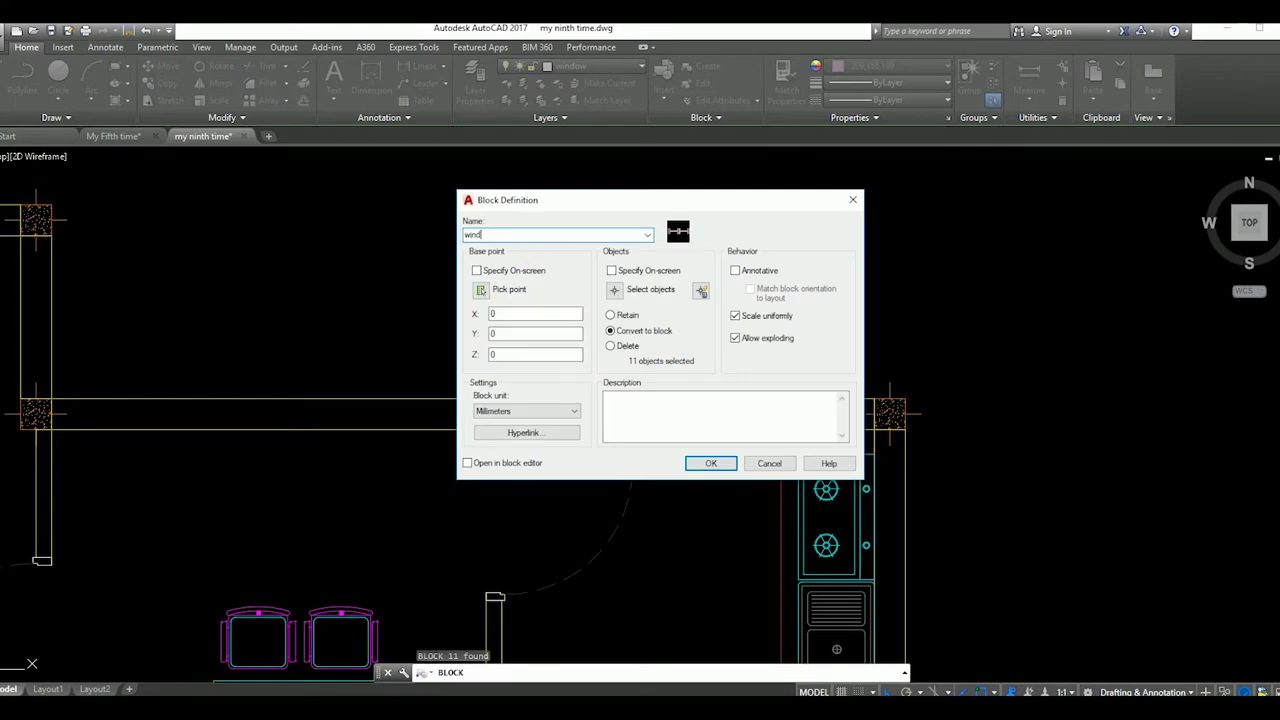
{"action": "left_click", "coordinate": [711, 463]}
{"action": "scroll", "coordinate": [715, 445], "scroll_direction": "down", "scroll_amount": 5}
{"action": "middle_click_drag", "start_coordinate": [714, 449], "coordinate": [722, 421]}
{"action": "scroll", "coordinate": [730, 421], "scroll_direction": "up", "scroll_amount": 2}
{"action": "scroll", "coordinate": [752, 423], "scroll_direction": "up", "scroll_amount": 2}
{"action": "type", "text": "o"}
{"action": "key", "text": "Return"}
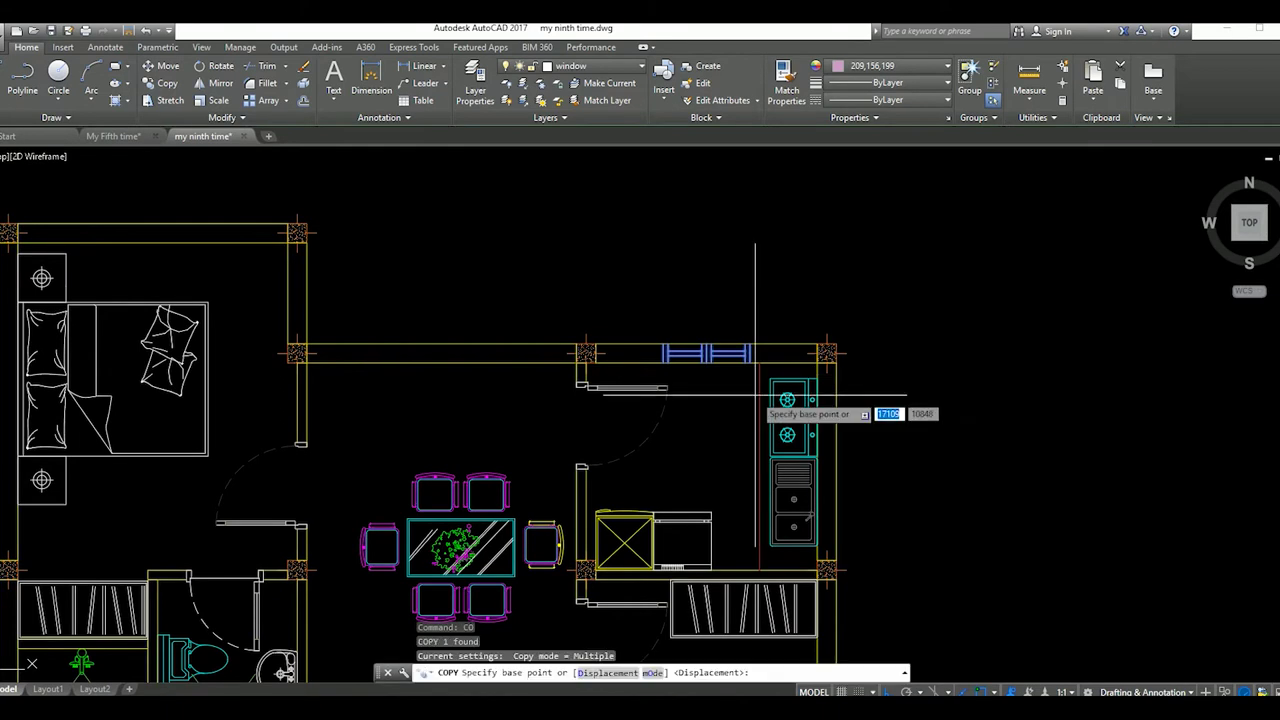
{"action": "scroll", "coordinate": [815, 381], "scroll_direction": "down", "scroll_amount": 2}
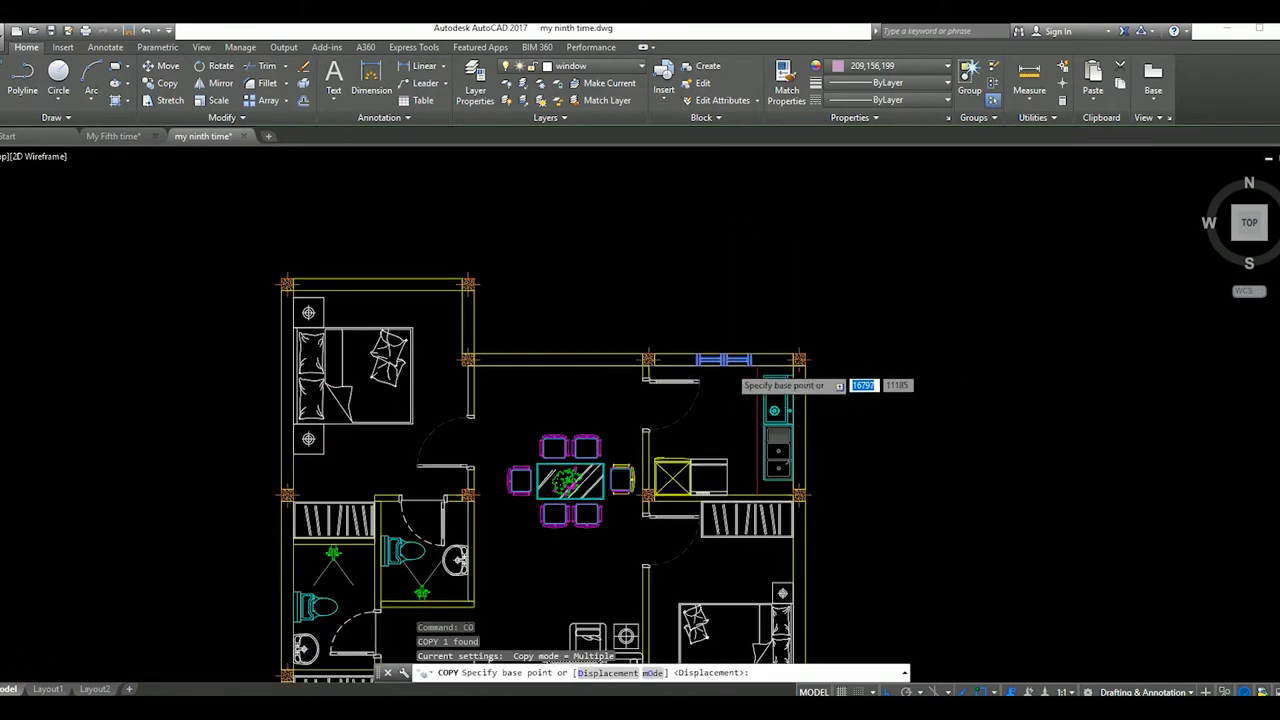
Copy the window block to the wall between the living room and the garage
{"action": "scroll", "coordinate": [762, 362], "scroll_direction": "up", "scroll_amount": 8}
{"action": "left_click", "coordinate": [700, 343]}
{"action": "scroll", "coordinate": [705, 400], "scroll_direction": "down", "scroll_amount": 2}
{"action": "scroll", "coordinate": [705, 400], "scroll_direction": "down", "scroll_amount": 4}
{"action": "scroll", "coordinate": [720, 405], "scroll_direction": "down", "scroll_amount": 4}
{"action": "scroll", "coordinate": [743, 415], "scroll_direction": "up", "scroll_amount": 5}
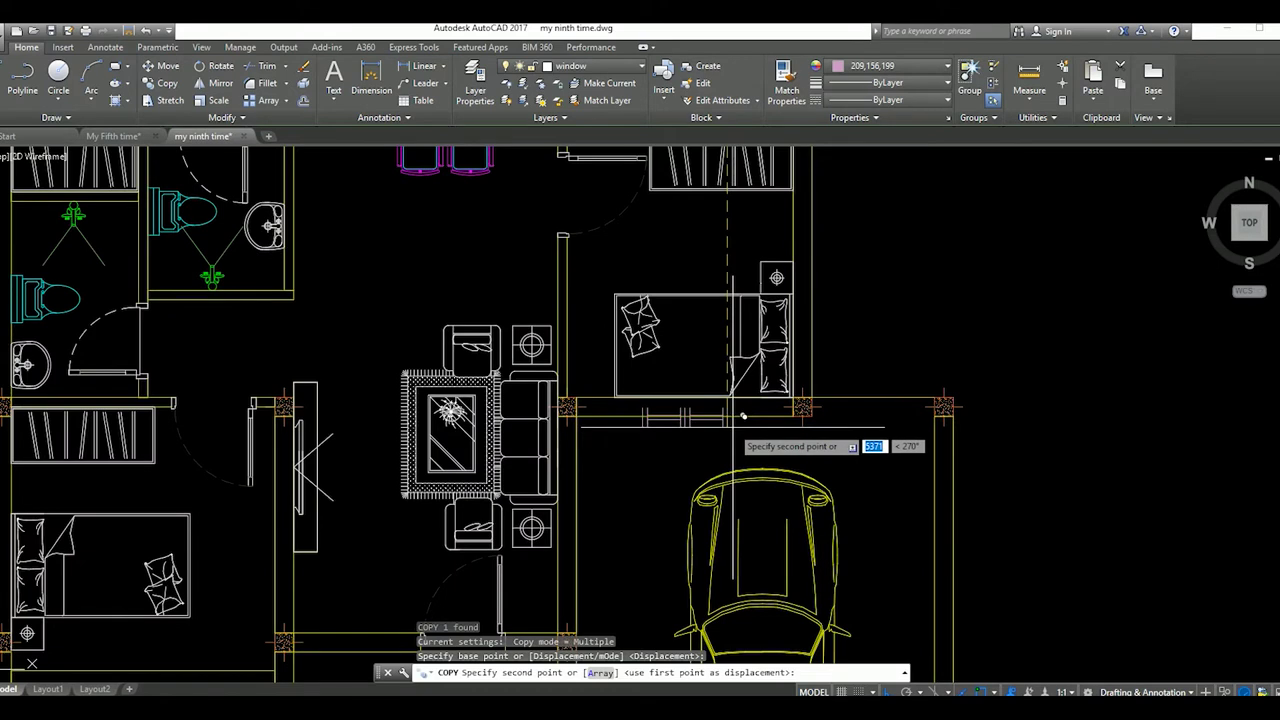
{"action": "middle_click_drag", "start_coordinate": [743, 415], "coordinate": [763, 312]}
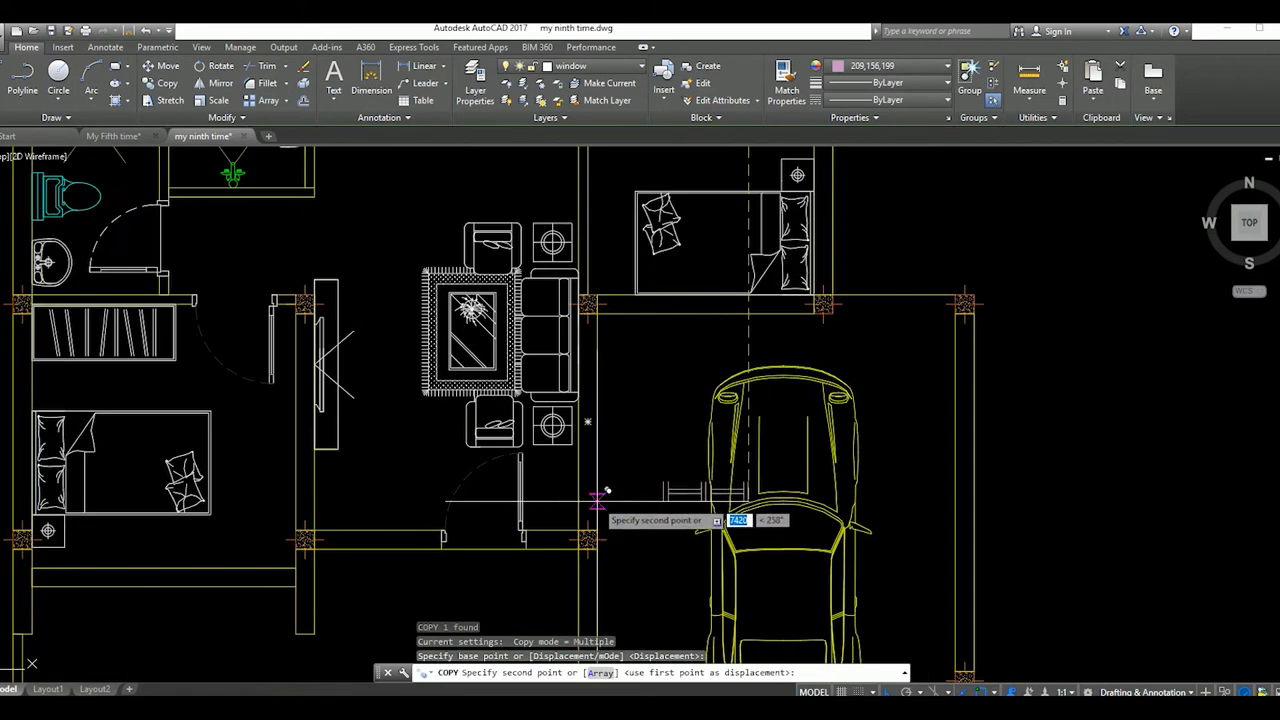
{"action": "left_click", "coordinate": [598, 497]}
{"action": "key", "text": "Escape"}
Rotate the copied window 90° so it stands upright in the wall
{"action": "type", "text": "ro"}
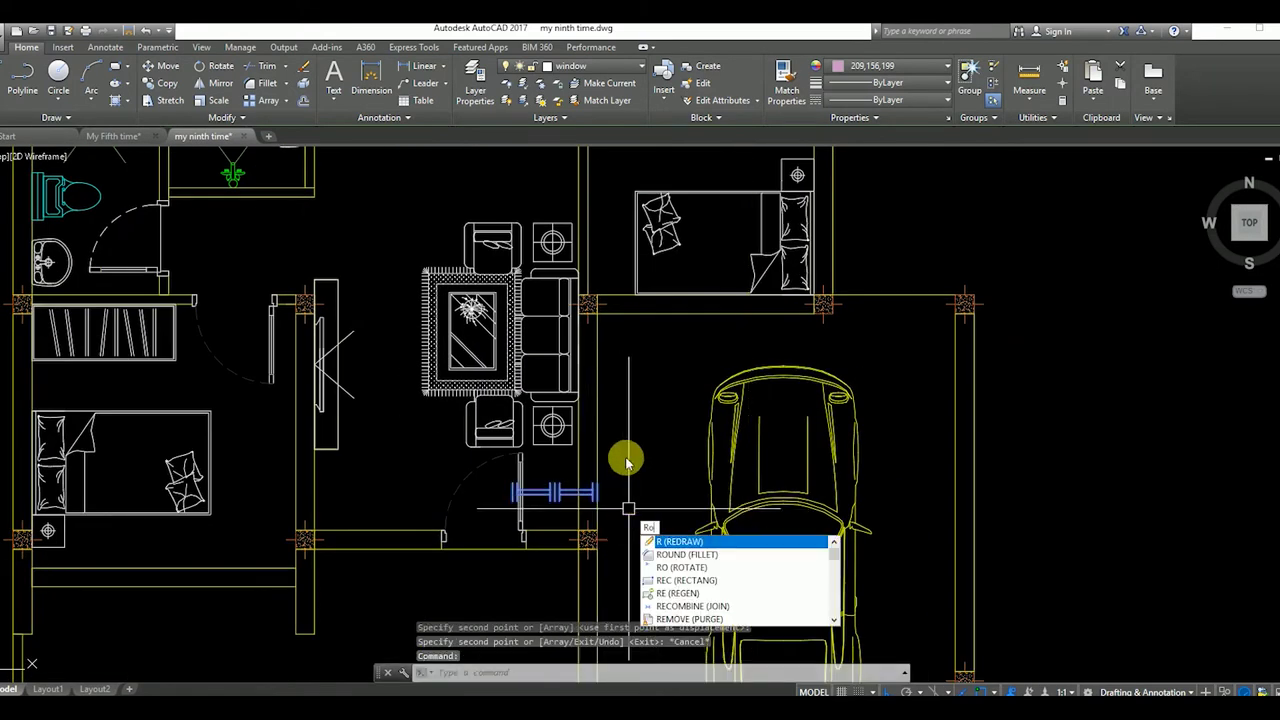
{"action": "key", "text": "Return"}
{"action": "left_click", "coordinate": [623, 452]}
{"action": "left_click", "coordinate": [623, 540]}
{"action": "type", "text": "m"}
{"action": "key", "text": "Return"}
Move the window onto the wall, then shift it 200 units along it
{"action": "scroll", "coordinate": [585, 441], "scroll_direction": "up", "scroll_amount": 2}
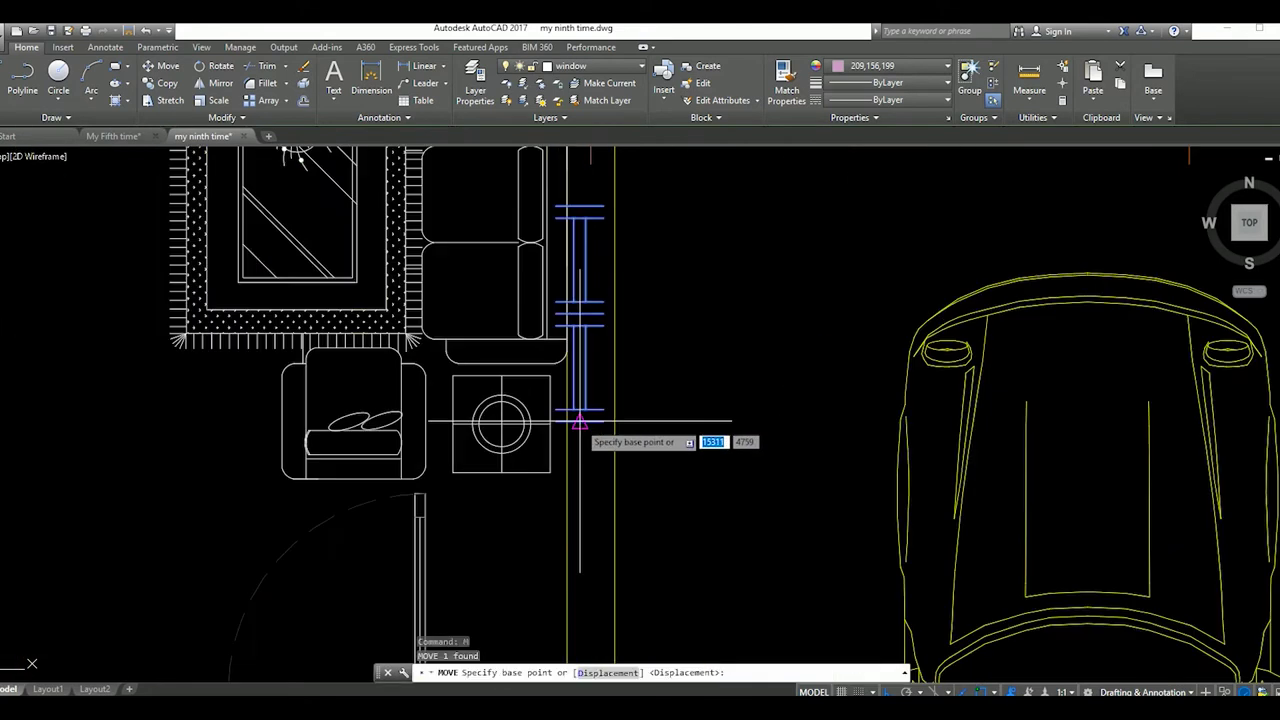
{"action": "left_click", "coordinate": [629, 483]}
{"action": "scroll", "coordinate": [629, 483], "scroll_direction": "down", "scroll_amount": 2}
{"action": "scroll", "coordinate": [630, 541], "scroll_direction": "up", "scroll_amount": 5}
{"action": "left_click", "coordinate": [613, 525]}
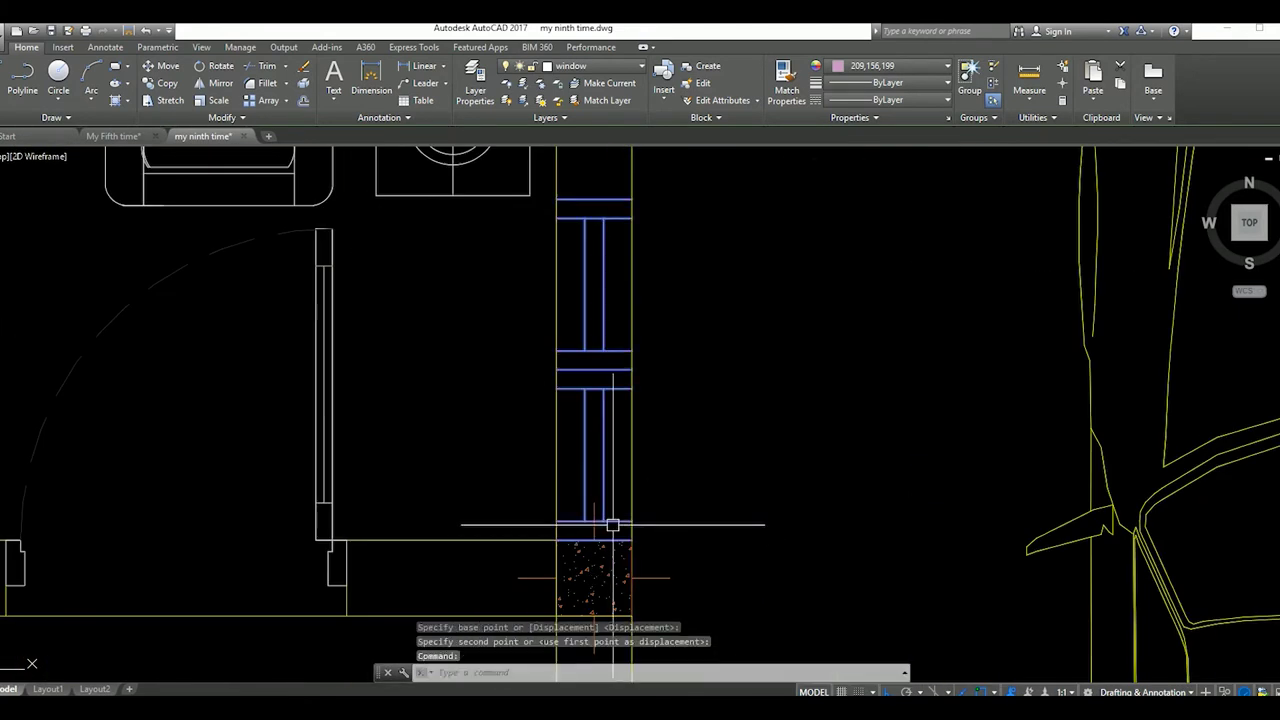
{"action": "type", "text": "m"}
{"action": "key", "text": "Return"}
{"action": "left_click", "coordinate": [714, 522]}
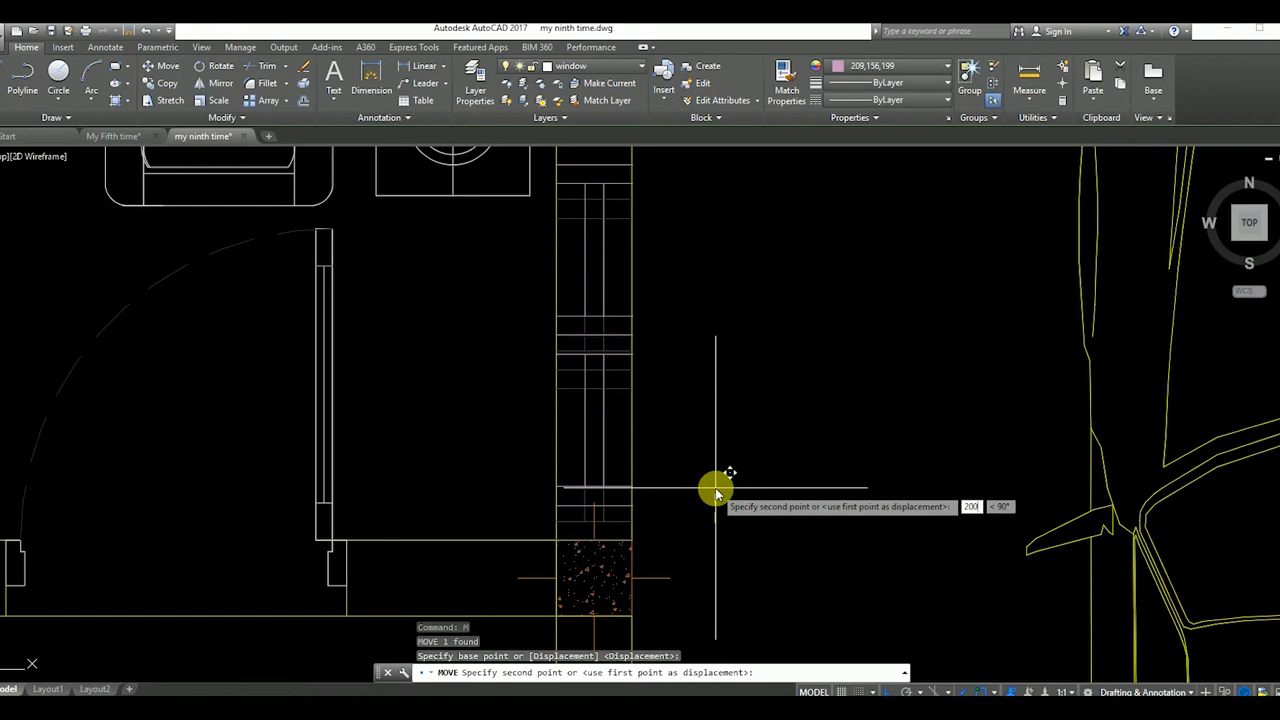
{"action": "key", "text": "Return"}
{"action": "scroll", "coordinate": [700, 460], "scroll_direction": "down", "scroll_amount": 4}
{"action": "scroll", "coordinate": [686, 443], "scroll_direction": "down", "scroll_amount": 1}
{"action": "scroll", "coordinate": [670, 430], "scroll_direction": "down", "scroll_amount": 2}
{"action": "scroll", "coordinate": [671, 516], "scroll_direction": "up", "scroll_amount": 5}
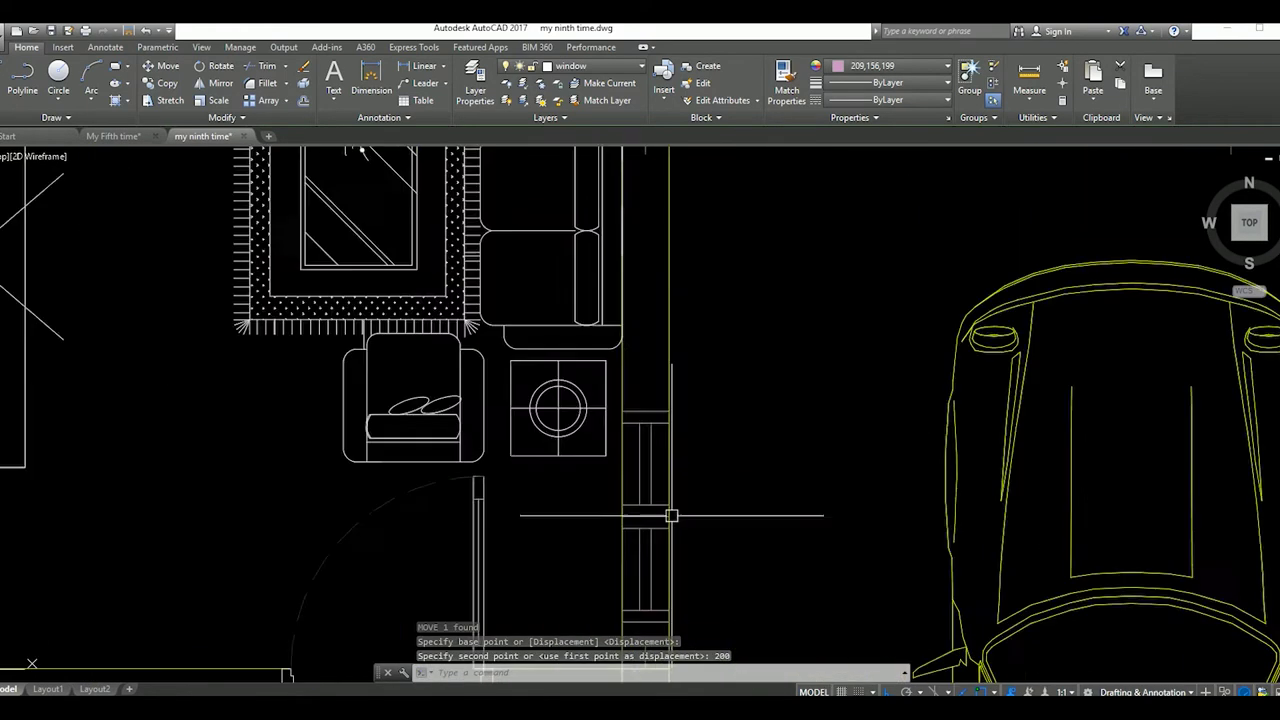
{"action": "scroll", "coordinate": [671, 516], "scroll_direction": "down", "scroll_amount": 4}
{"action": "scroll", "coordinate": [714, 457], "scroll_direction": "down", "scroll_amount": 2}
{"action": "middle_click_drag", "start_coordinate": [716, 341], "coordinate": [608, 363]}
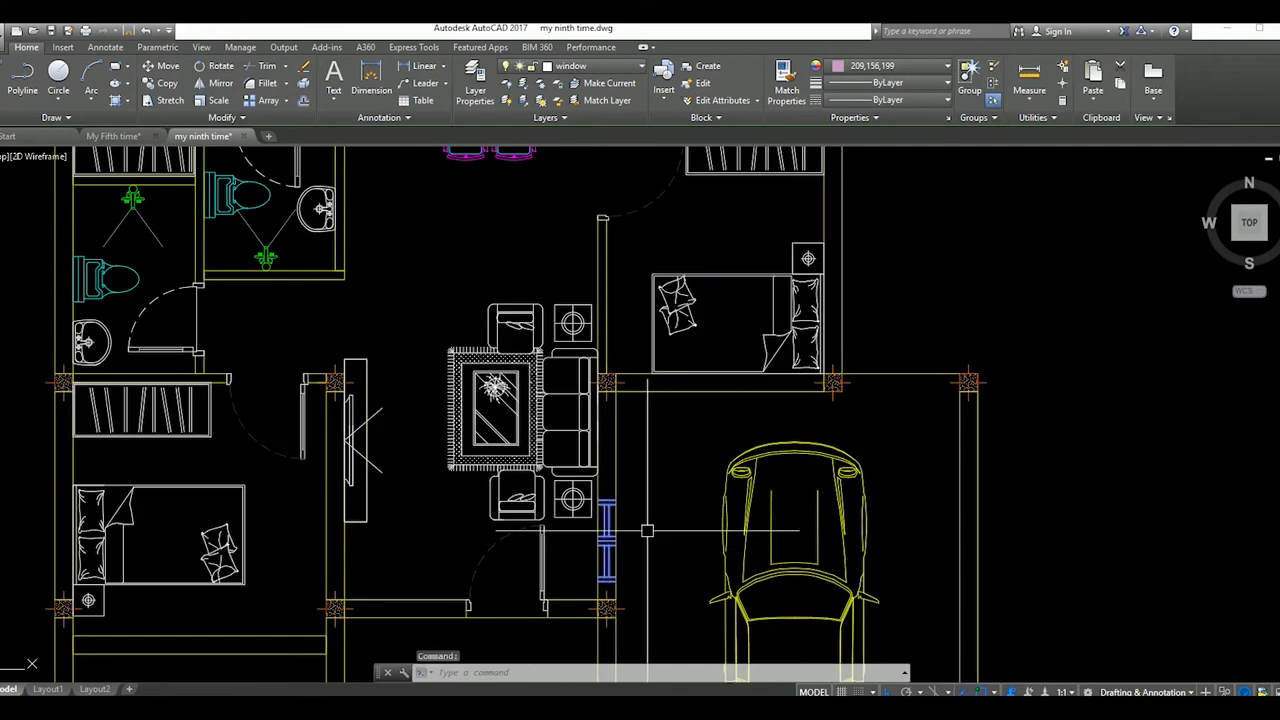
Copy the placed window into the right outer wall
{"action": "type", "text": "o"}
{"action": "key", "text": "Return"}
{"action": "scroll", "coordinate": [646, 533], "scroll_direction": "up", "scroll_amount": 4}
{"action": "left_click", "coordinate": [586, 500]}
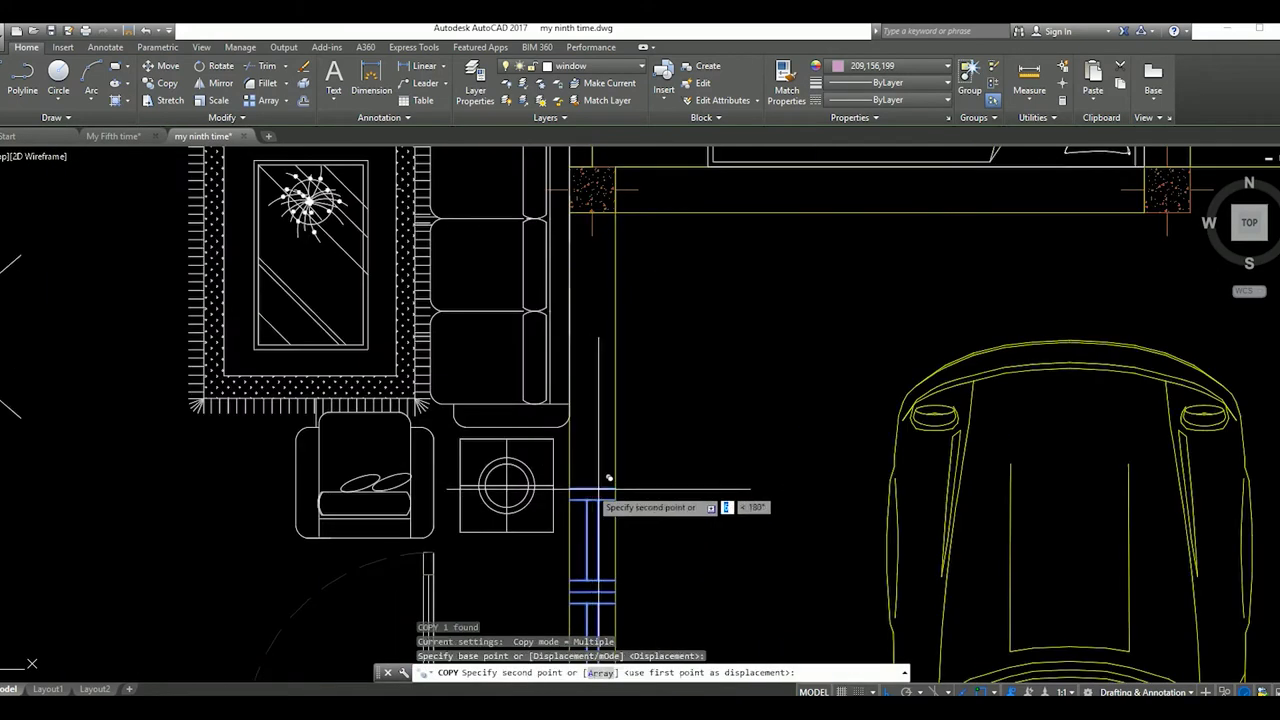
{"action": "scroll", "coordinate": [620, 505], "scroll_direction": "down", "scroll_amount": 6}
{"action": "scroll", "coordinate": [790, 282], "scroll_direction": "up", "scroll_amount": 4}
{"action": "left_click", "coordinate": [766, 335]}
{"action": "scroll", "coordinate": [766, 335], "scroll_direction": "down", "scroll_amount": 3}
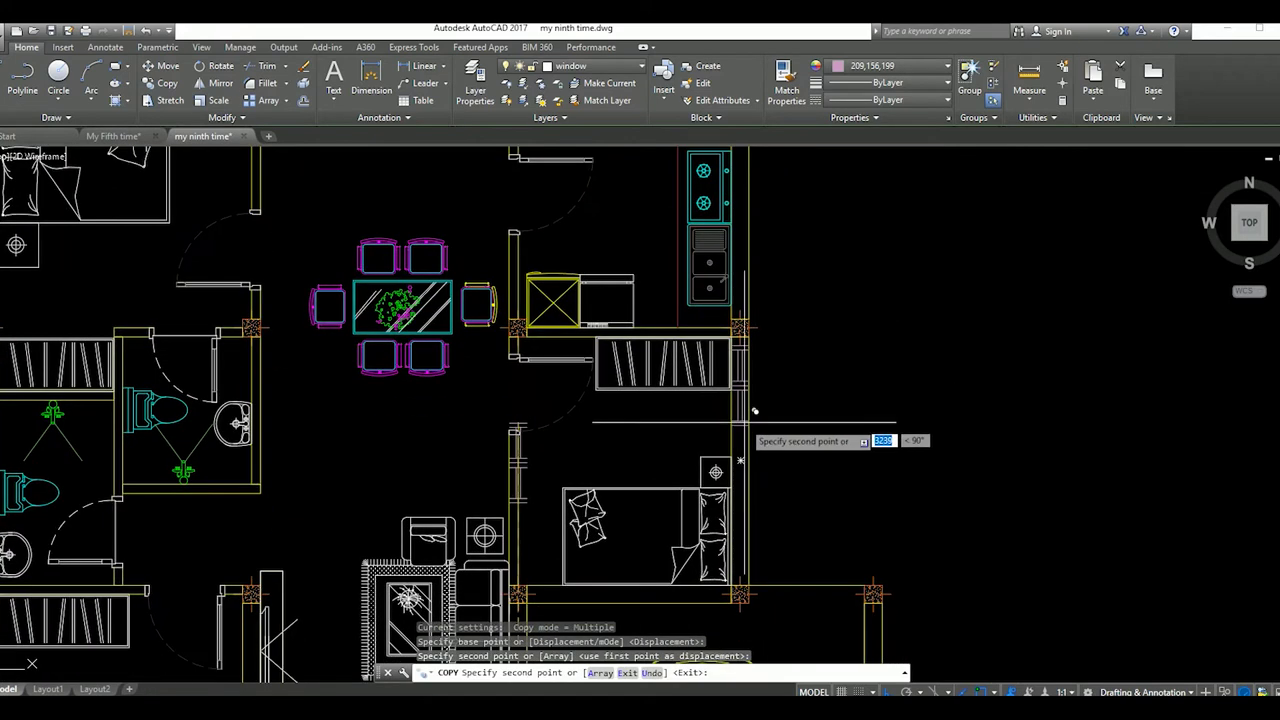
{"action": "scroll", "coordinate": [730, 420], "scroll_direction": "up", "scroll_amount": 3}
{"action": "key", "text": "Escape"}
{"action": "scroll", "coordinate": [730, 420], "scroll_direction": "down", "scroll_amount": 2}
Slide the copied window down the wall 200 units, twice
{"action": "key", "text": "Return"}
{"action": "left_click", "coordinate": [787, 388]}
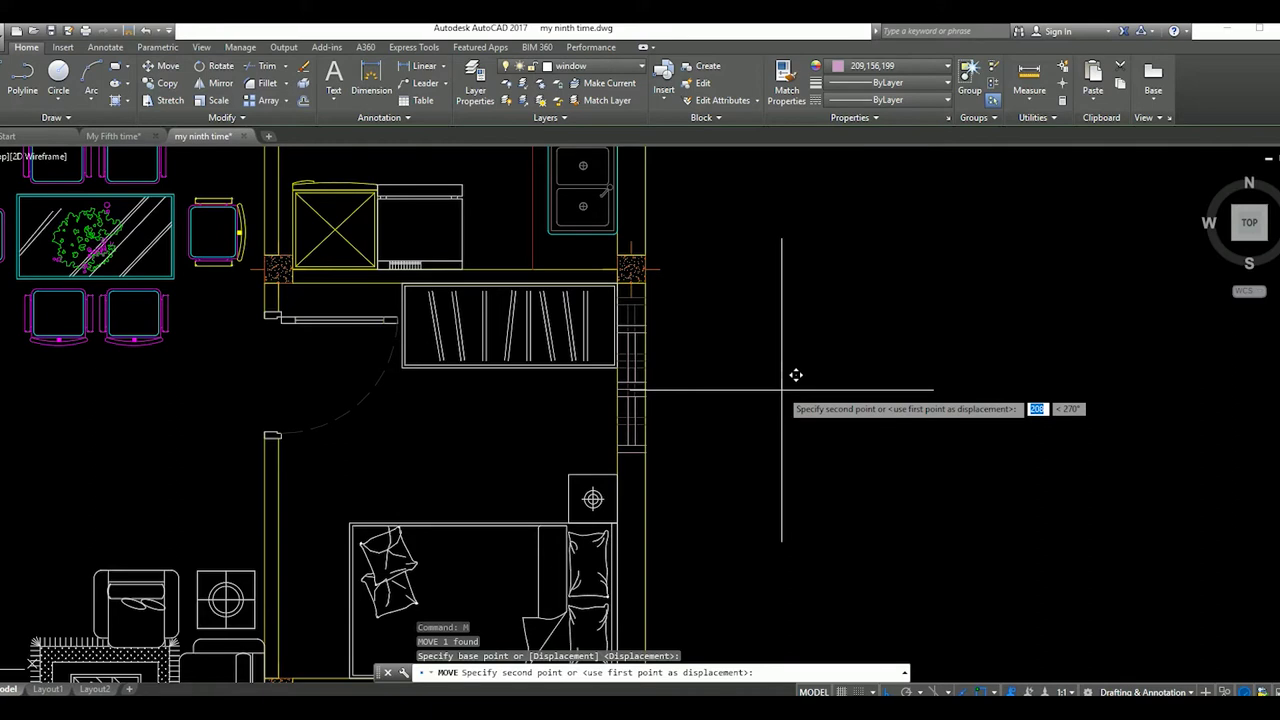
{"action": "key", "text": "Return"}
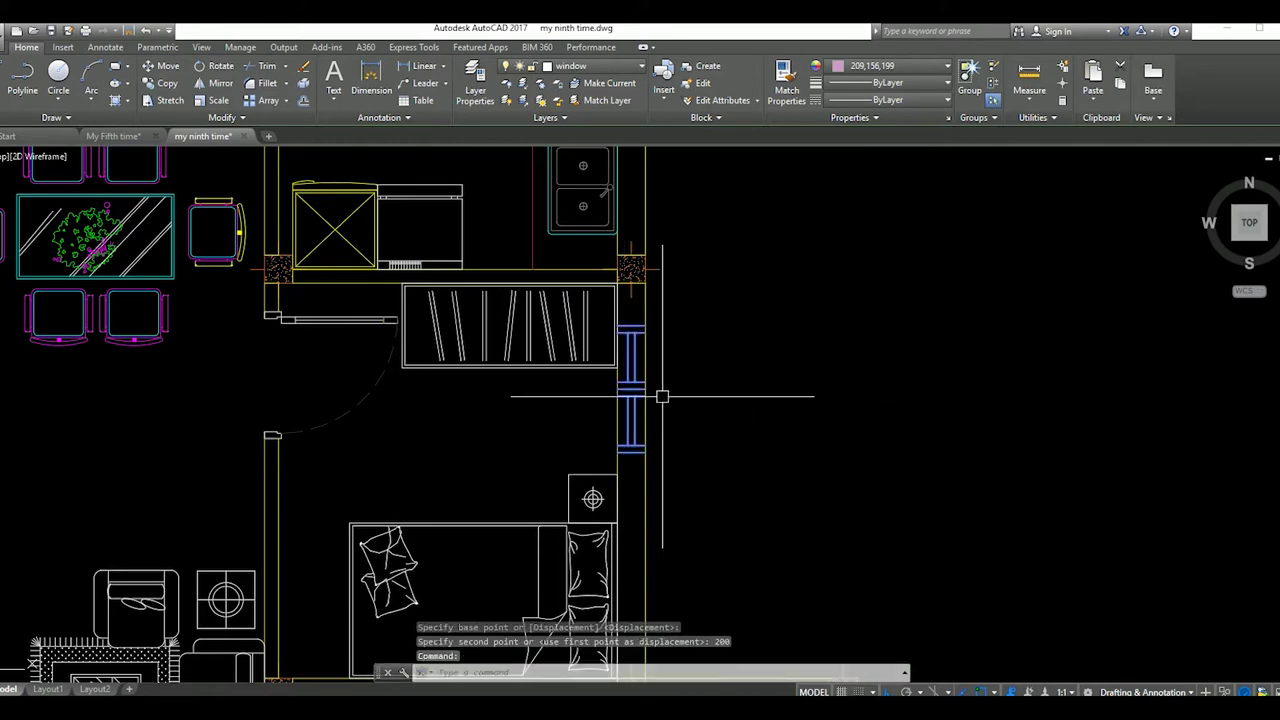
{"action": "type", "text": "m"}
{"action": "key", "text": "Return"}
{"action": "left_click", "coordinate": [743, 393]}
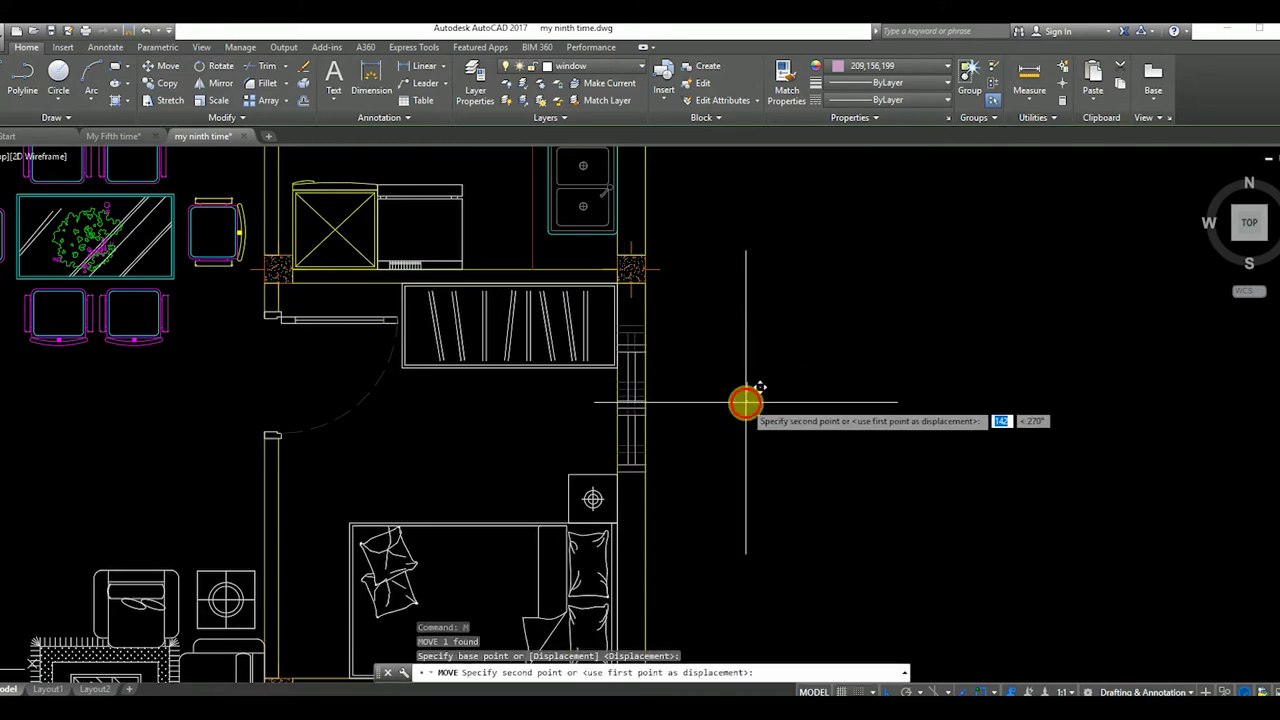
{"action": "type", "text": "0"}
{"action": "key", "text": "Return"}
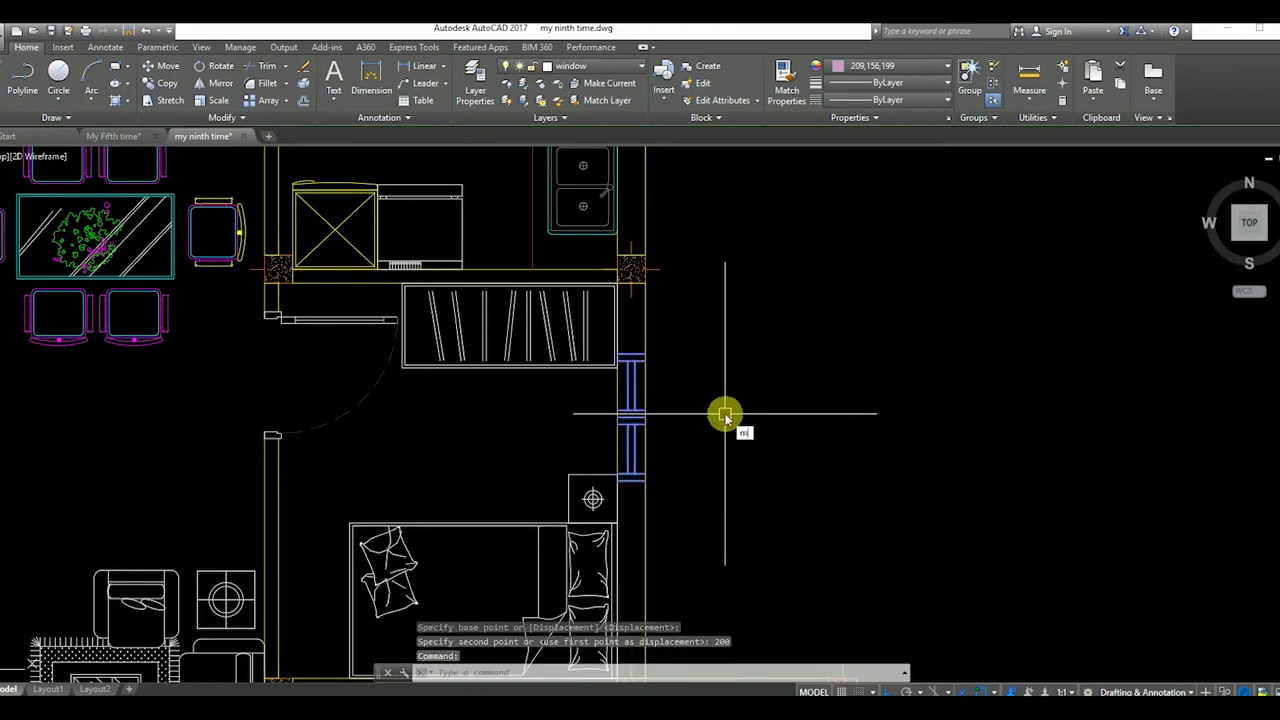
Mirror the window, keeping the original
{"action": "key", "text": "Return"}
{"action": "left_click", "coordinate": [586, 323]}
{"action": "left_click", "coordinate": [714, 380]}
{"action": "key", "text": "Escape"}
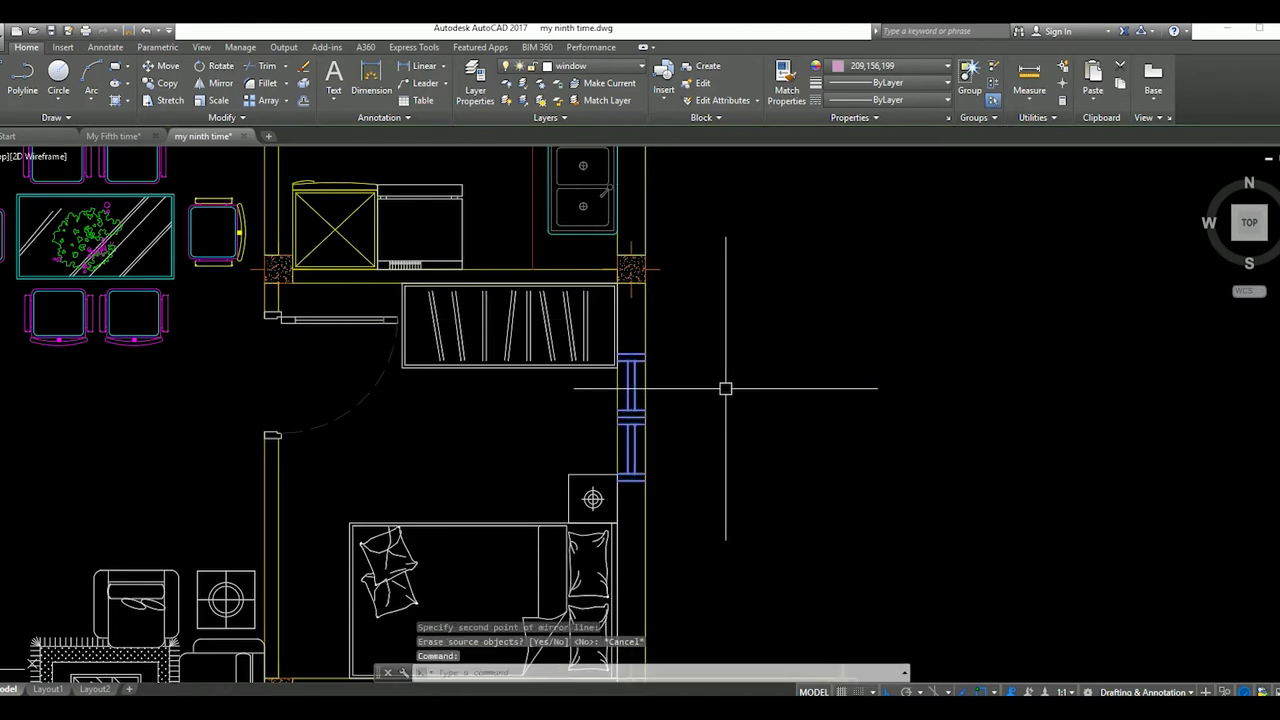
{"action": "key", "text": "Return"}
{"action": "left_click", "coordinate": [771, 349]}
{"action": "key", "text": "Return"}
{"action": "middle_click_drag", "start_coordinate": [699, 232], "coordinate": [697, 337]}
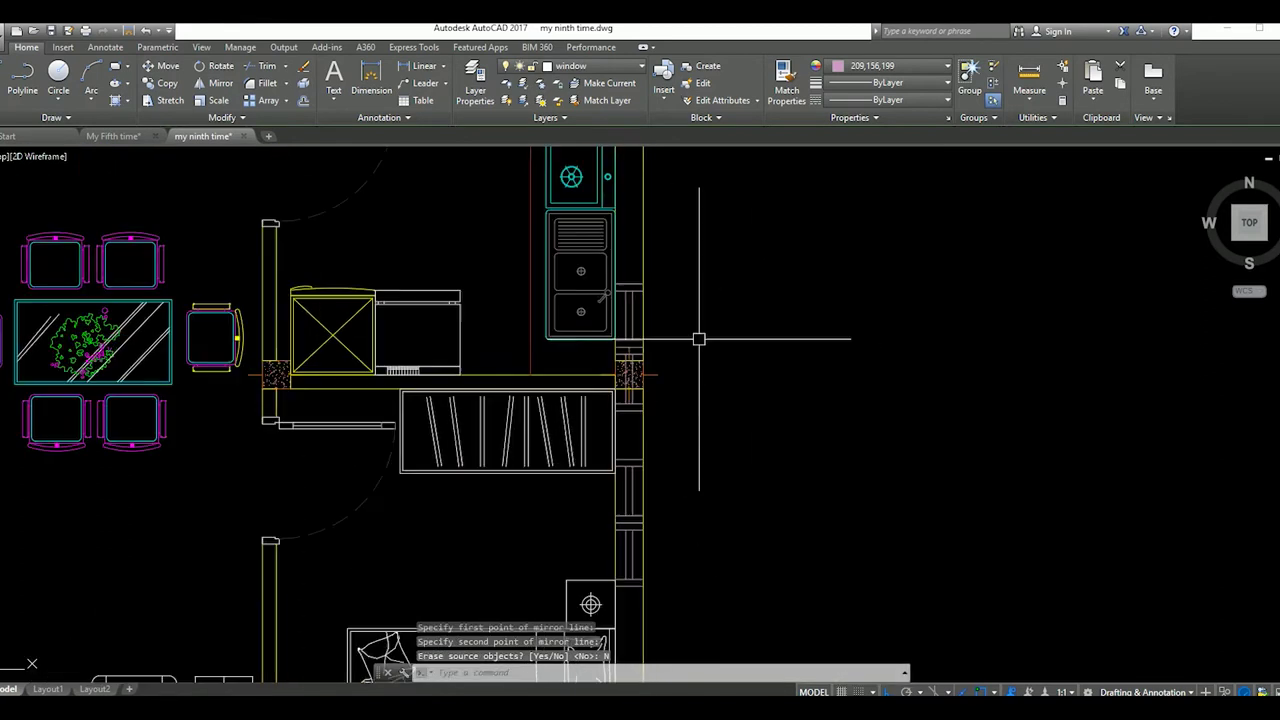
{"action": "type", "text": "mi"}
Move the window into the bedroom's right outer wall beside the wardrobe
{"action": "key", "text": "Return"}
{"action": "scroll", "coordinate": [694, 363], "scroll_direction": "up", "scroll_amount": 3}
{"action": "left_click", "coordinate": [629, 378]}
{"action": "key", "text": "Return"}
{"action": "left_click", "coordinate": [626, 409]}
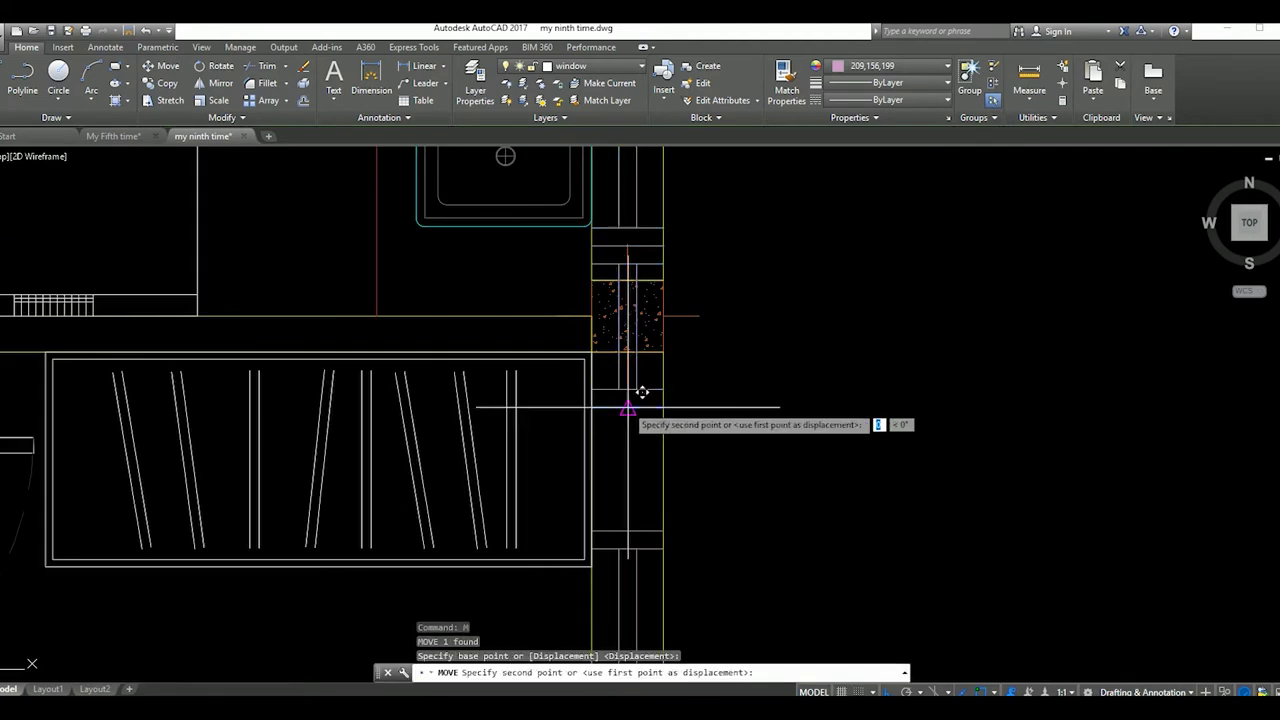
{"action": "scroll", "coordinate": [688, 426], "scroll_direction": "up", "scroll_amount": 2}
{"action": "middle_click_drag", "start_coordinate": [688, 426], "coordinate": [678, 470]}
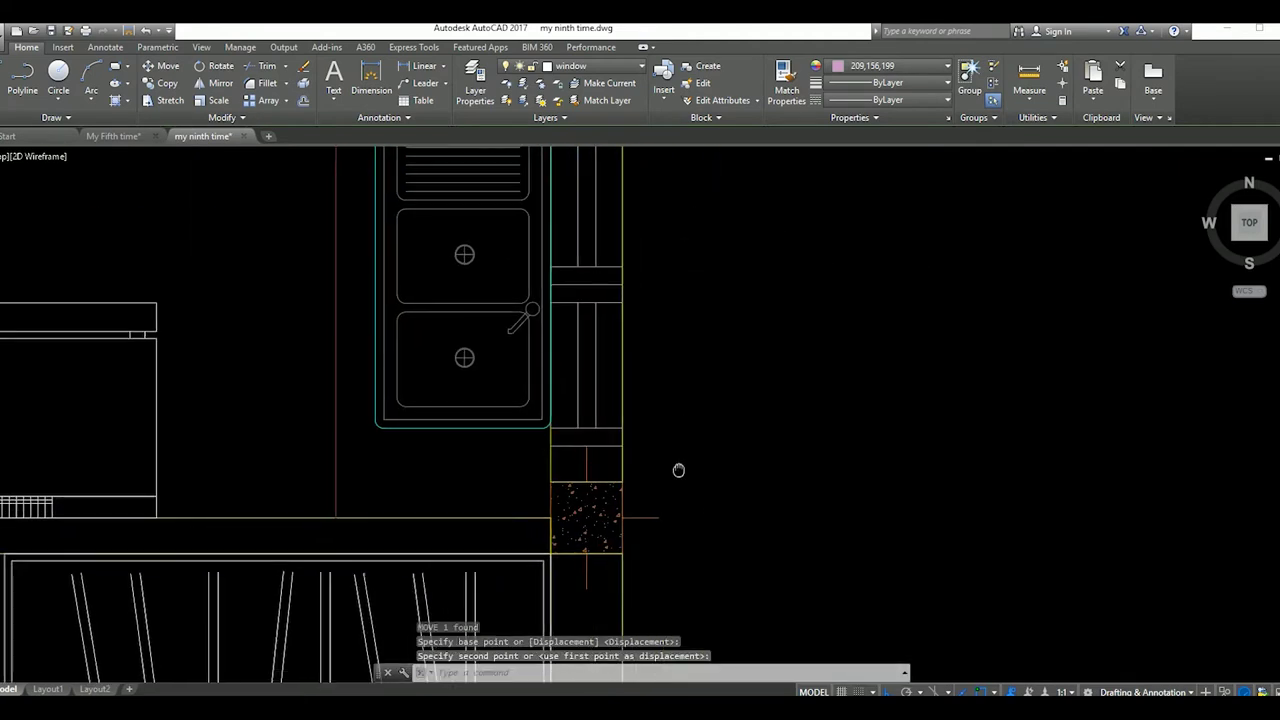
{"action": "scroll", "coordinate": [678, 470], "scroll_direction": "down", "scroll_amount": 3}
{"action": "scroll", "coordinate": [665, 427], "scroll_direction": "down", "scroll_amount": 1}
{"action": "scroll", "coordinate": [690, 430], "scroll_direction": "down", "scroll_amount": 2}
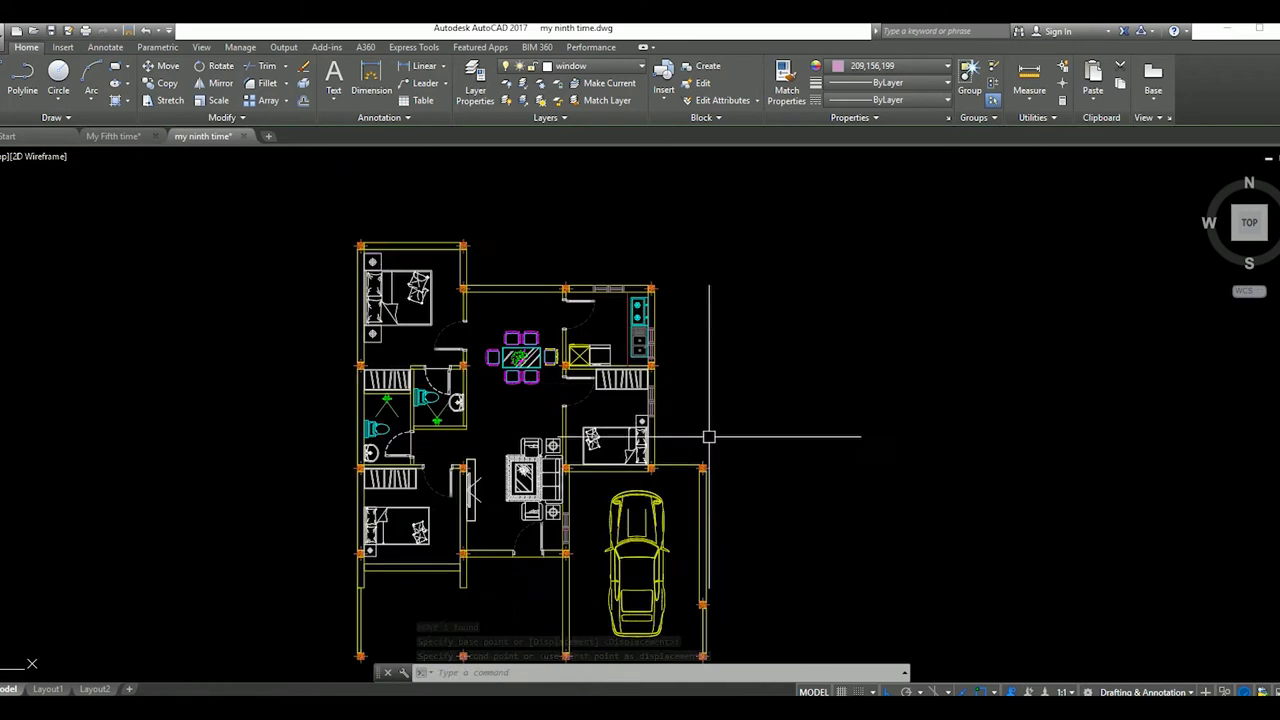
{"action": "left_click", "coordinate": [709, 437]}
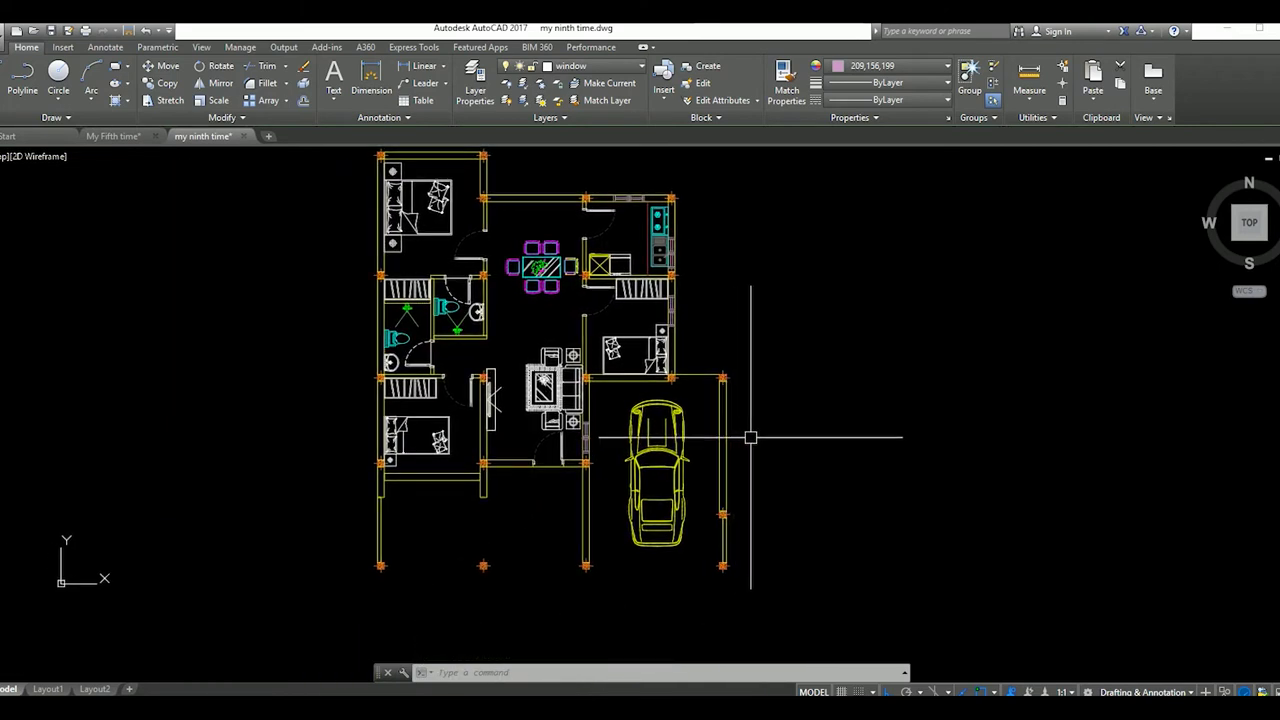
Copy a window block down into the lower wall
{"action": "scroll", "coordinate": [665, 448], "scroll_direction": "up", "scroll_amount": 1}
{"action": "scroll", "coordinate": [673, 446], "scroll_direction": "up", "scroll_amount": 1}
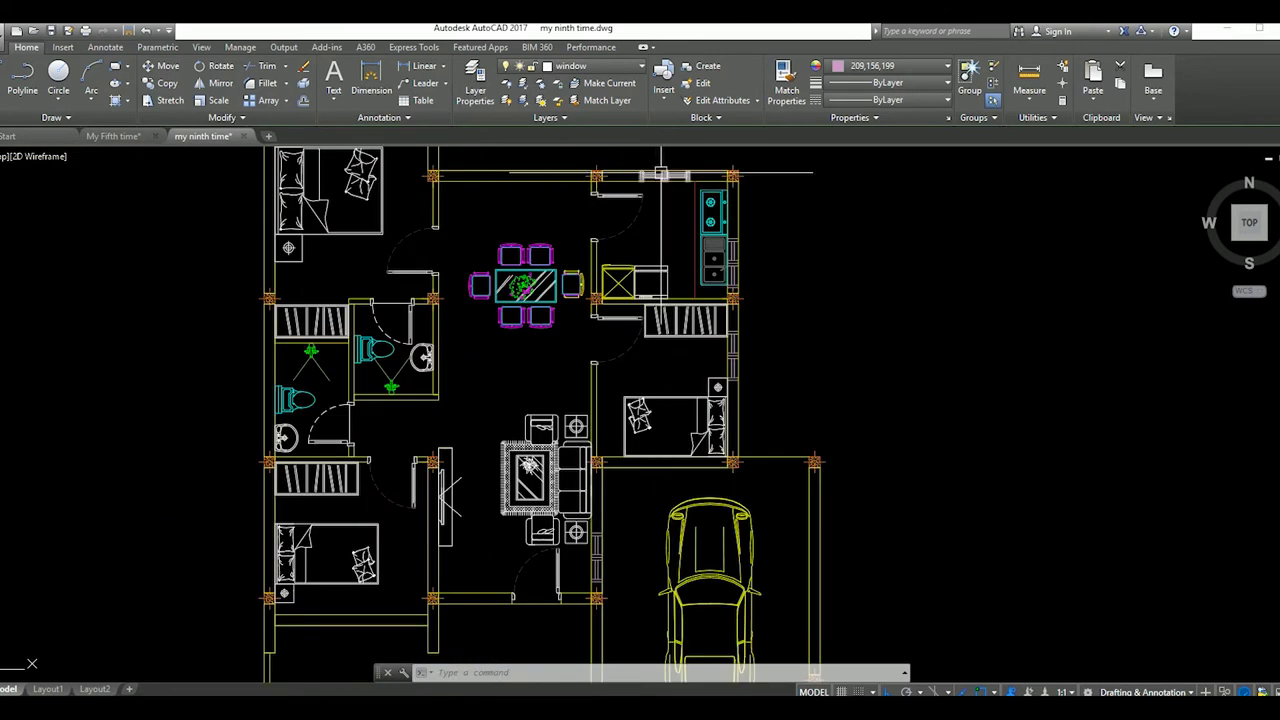
{"action": "type", "text": "o"}
{"action": "key", "text": "Return"}
{"action": "left_click", "coordinate": [640, 182]}
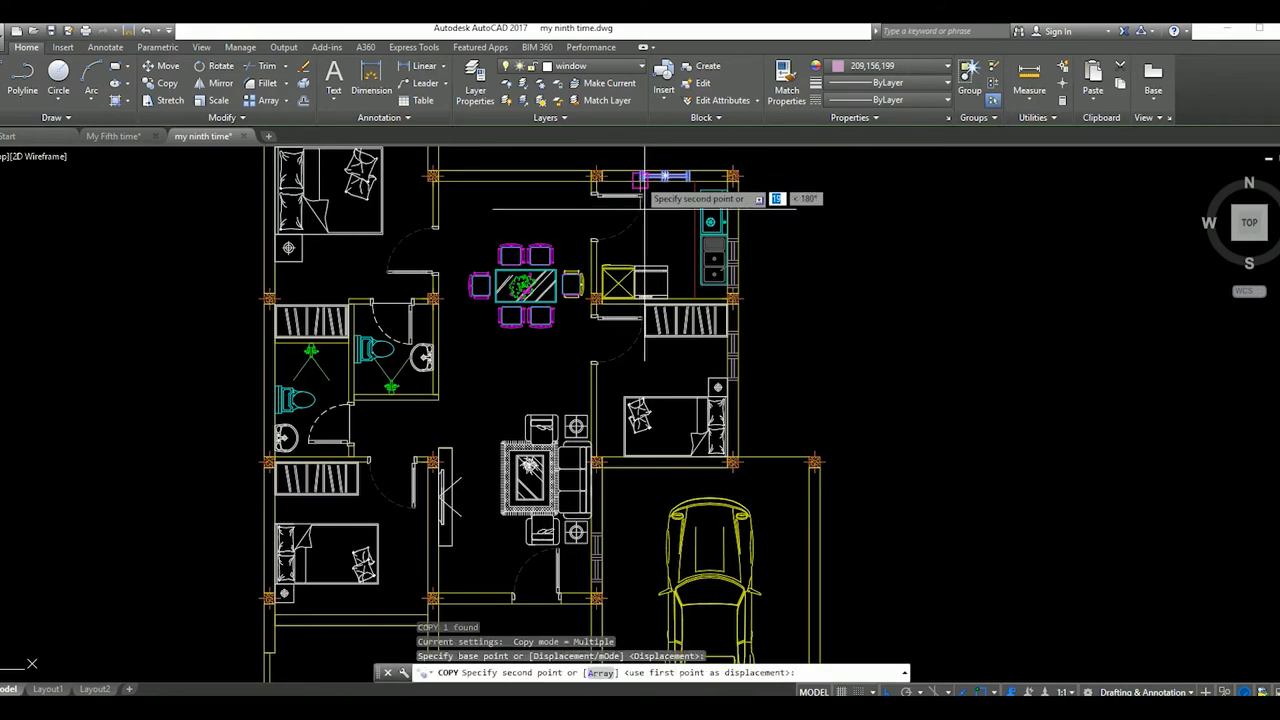
{"action": "scroll", "coordinate": [500, 520], "scroll_direction": "up", "scroll_amount": 1}
{"action": "scroll", "coordinate": [505, 470], "scroll_direction": "up", "scroll_amount": 3}
{"action": "middle_click_drag", "start_coordinate": [498, 471], "coordinate": [563, 460]}
{"action": "left_click", "coordinate": [600, 400]}
Move the new window copy into the wall line
{"action": "left_click", "coordinate": [620, 405]}
{"action": "type", "text": "m"}
{"action": "key", "text": "Return"}
{"action": "left_click", "coordinate": [668, 498]}
{"action": "left_click", "coordinate": [681, 484]}
Move the lower window into the left bedroom's horizontal wall
{"action": "scroll", "coordinate": [680, 470], "scroll_direction": "down", "scroll_amount": 3}
{"action": "scroll", "coordinate": [675, 420], "scroll_direction": "up", "scroll_amount": 2}
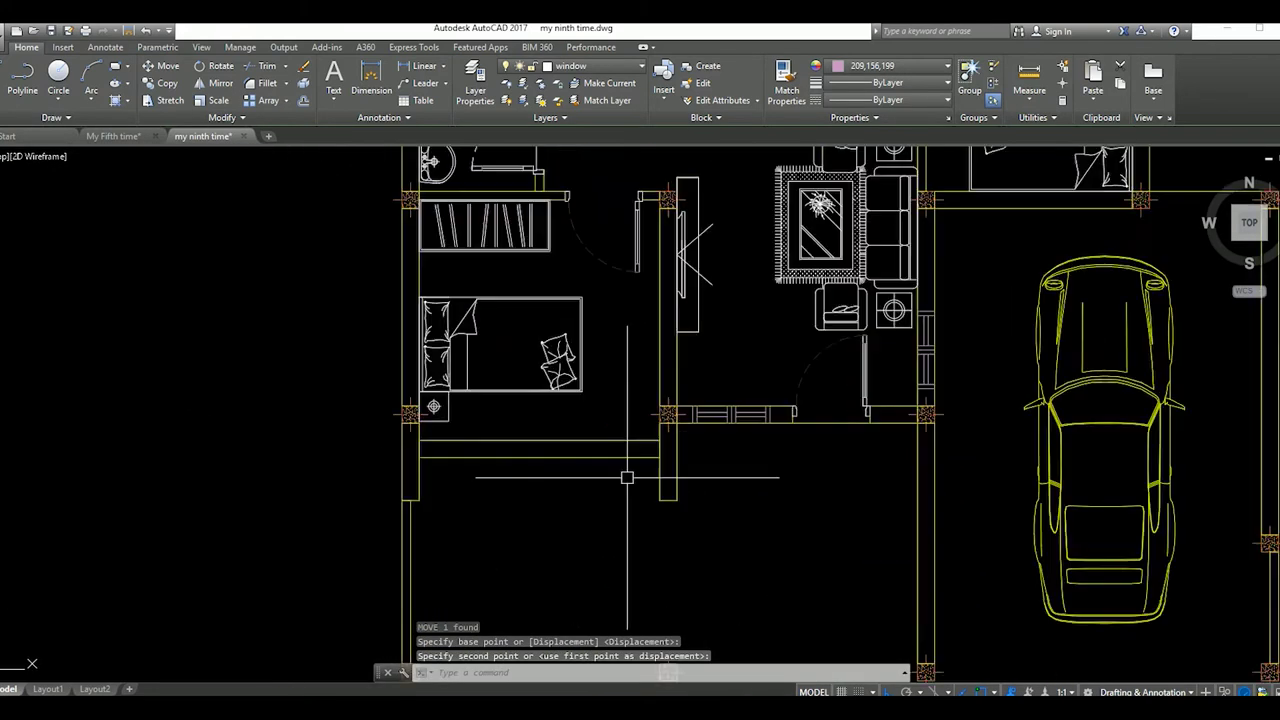
{"action": "scroll", "coordinate": [675, 405], "scroll_direction": "up", "scroll_amount": 1}
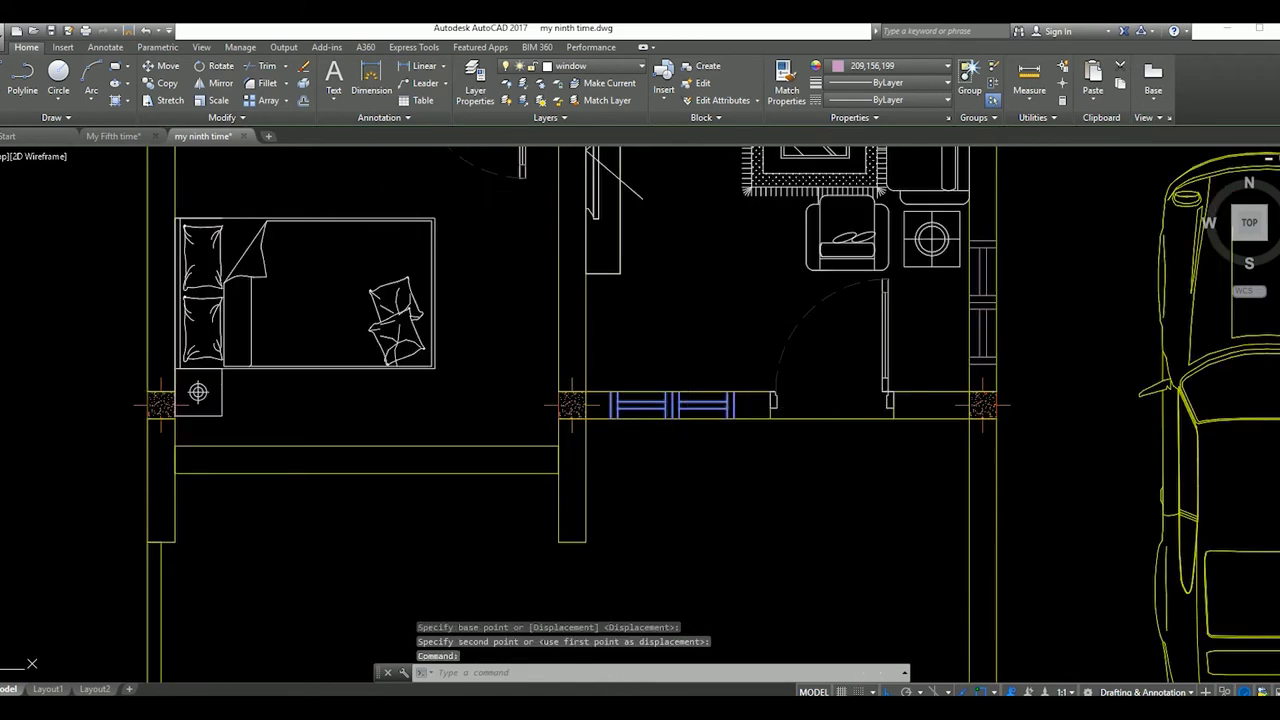
{"action": "middle_click_drag", "start_coordinate": [690, 620], "coordinate": [690, 514]}
{"action": "left_click", "coordinate": [709, 509]}
{"action": "left_click", "coordinate": [680, 451]}
{"action": "type", "text": "m"}
{"action": "key", "text": "Return"}
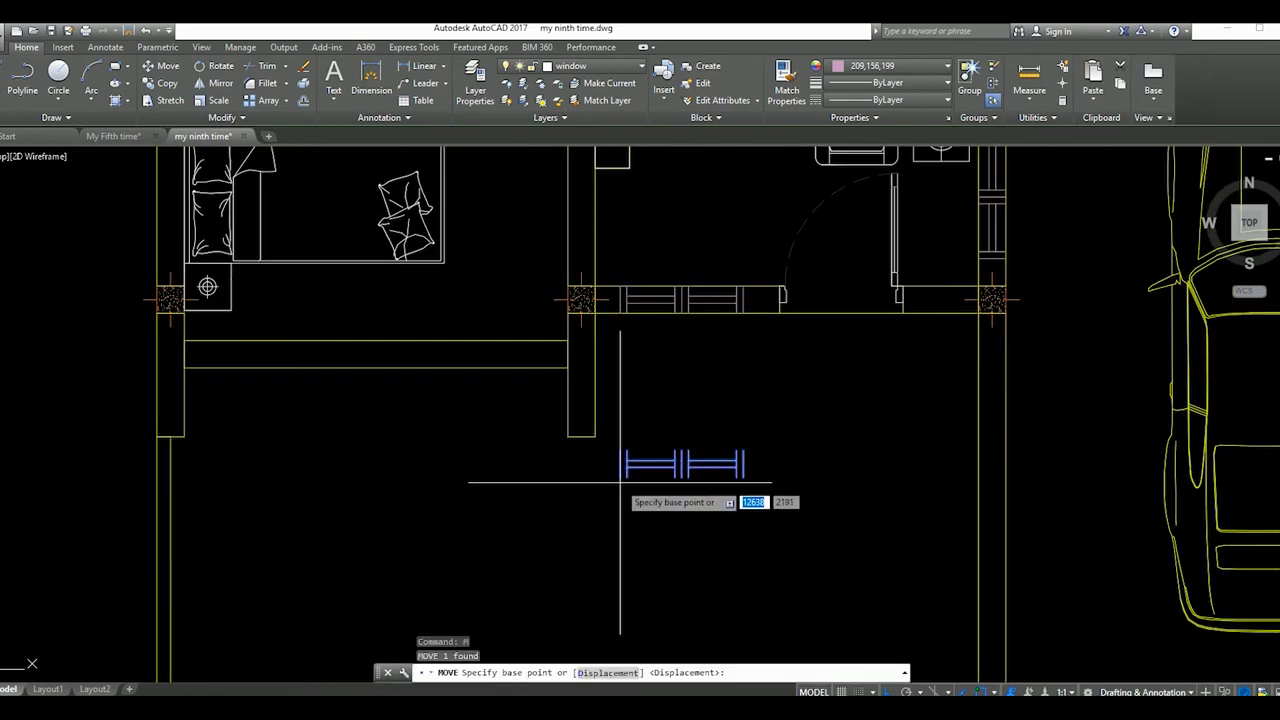
{"action": "left_click", "coordinate": [620, 483]}
{"action": "middle_click_drag", "start_coordinate": [505, 466], "coordinate": [623, 494]}
{"action": "left_click", "coordinate": [372, 390]}
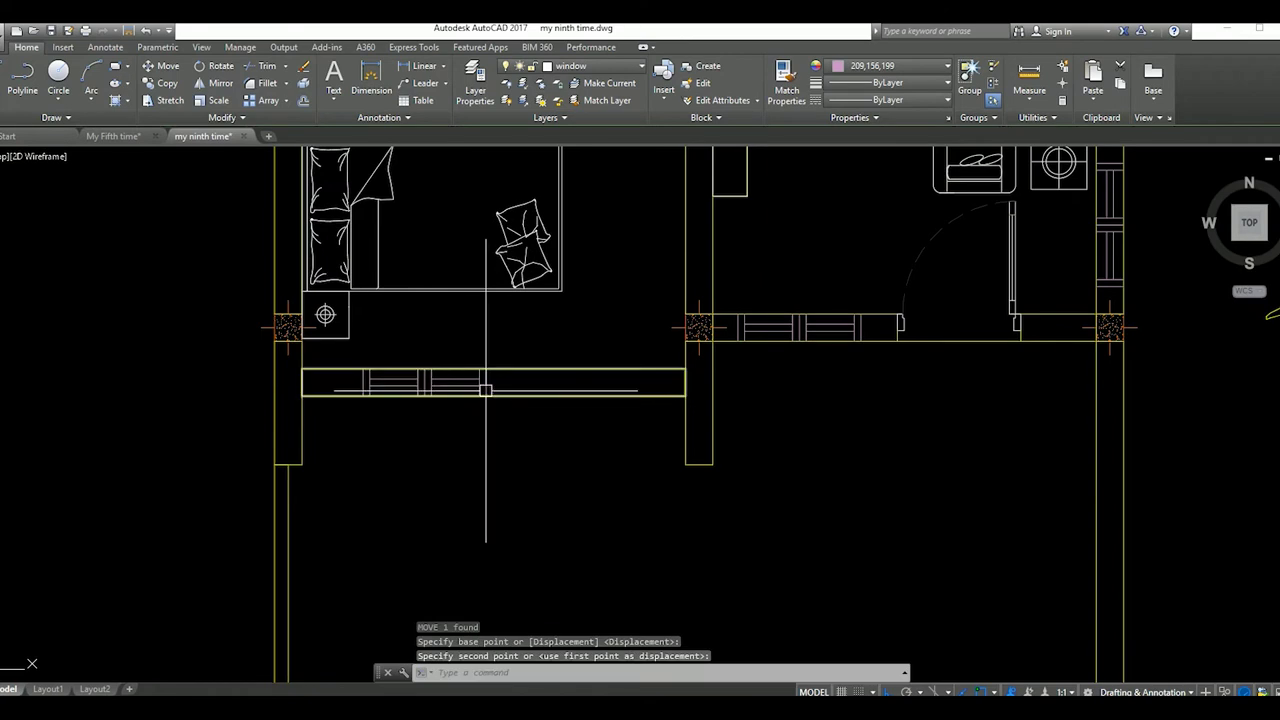
{"action": "left_click", "coordinate": [486, 390]}
Reposition that window further along the wall
{"action": "scroll", "coordinate": [520, 415], "scroll_direction": "up", "scroll_amount": 5}
{"action": "left_click", "coordinate": [561, 439]}
{"action": "left_click", "coordinate": [520, 440]}
{"action": "type", "text": "m"}
{"action": "key", "text": "Return"}
{"action": "left_click", "coordinate": [503, 405]}
{"action": "middle_click_drag", "start_coordinate": [490, 410], "coordinate": [510, 410]}
{"action": "scroll", "coordinate": [521, 432], "scroll_direction": "down", "scroll_amount": 3}
{"action": "left_click", "coordinate": [571, 400]}
Begin copying the placed window from its lower-left corner, then cancel
{"action": "left_click", "coordinate": [525, 410]}
{"action": "type", "text": "co"}
{"action": "key", "text": "Return"}
{"action": "left_click", "coordinate": [219, 443]}
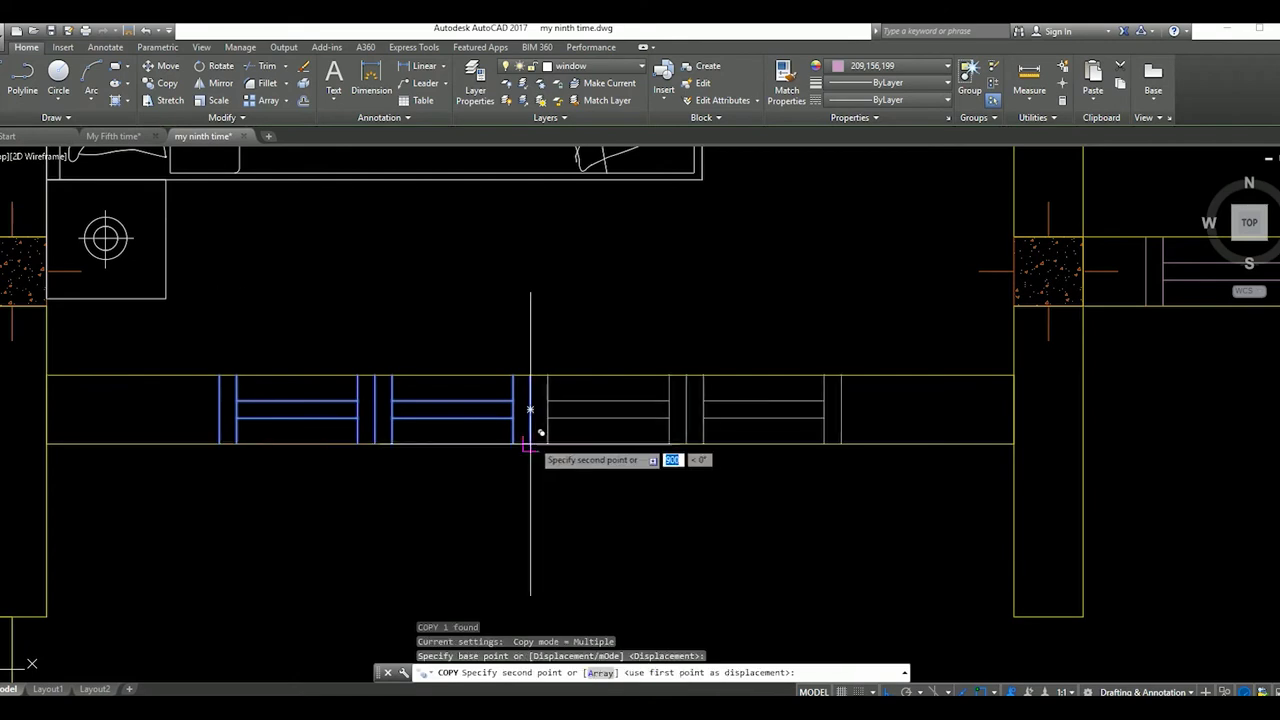
{"action": "scroll", "coordinate": [530, 440], "scroll_direction": "down", "scroll_amount": 2}
{"action": "key", "text": "Escape"}
{"action": "scroll", "coordinate": [420, 450], "scroll_direction": "down", "scroll_amount": 2}
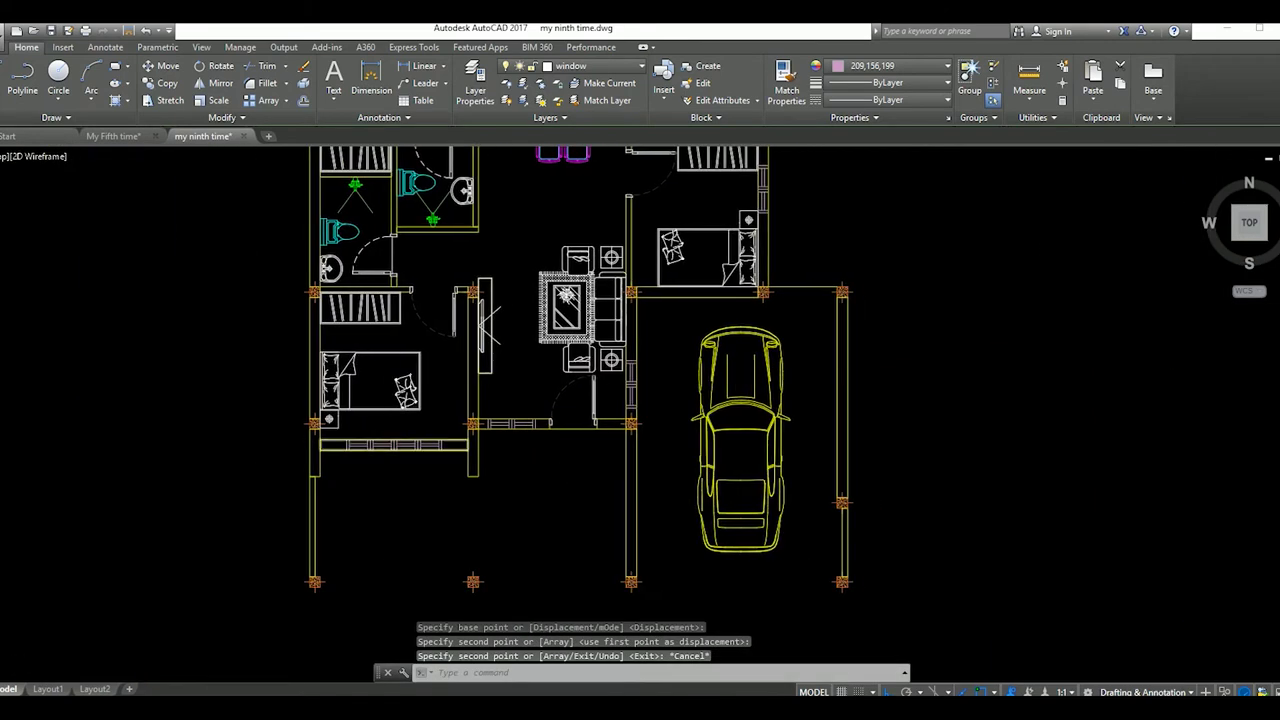
{"action": "scroll", "coordinate": [324, 434], "scroll_direction": "up", "scroll_amount": 2}
Select the two side-by-side window blocks and copy them onto the wall
{"action": "left_click", "coordinate": [286, 423]}
{"action": "left_click", "coordinate": [703, 548]}
{"action": "type", "text": "co"}
{"action": "key", "text": "Return"}
{"action": "left_click", "coordinate": [707, 484]}
{"action": "scroll", "coordinate": [707, 490], "scroll_direction": "down", "scroll_amount": 3}
{"action": "scroll", "coordinate": [735, 313], "scroll_direction": "up", "scroll_amount": 3}
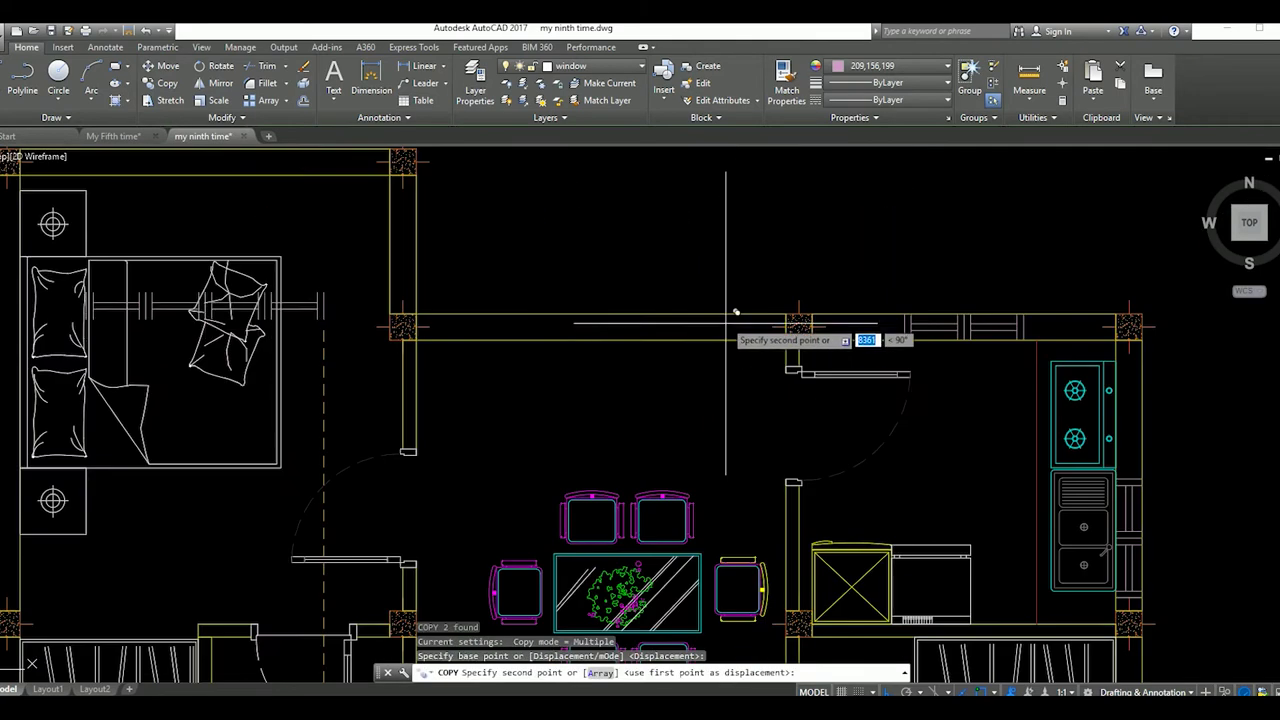
{"action": "key", "text": "Escape"}
{"action": "scroll", "coordinate": [624, 375], "scroll_direction": "down", "scroll_amount": 5}
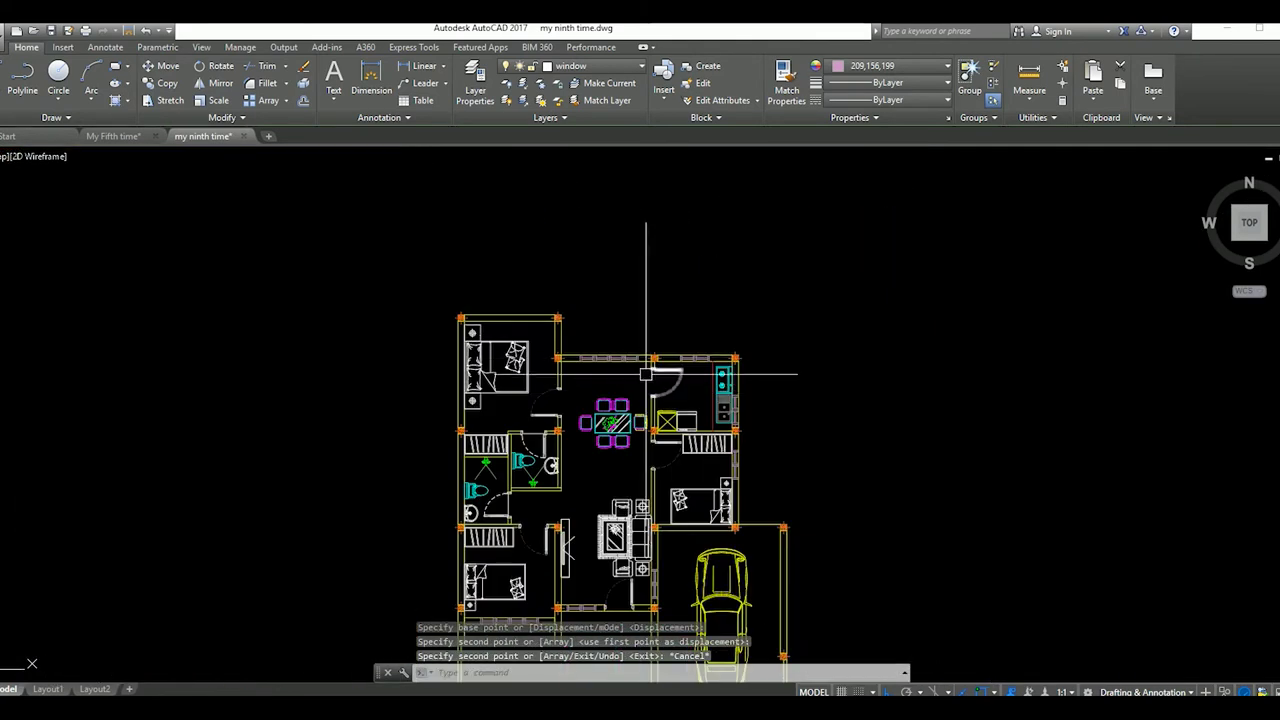
{"action": "scroll", "coordinate": [646, 374], "scroll_direction": "down", "scroll_amount": 2}
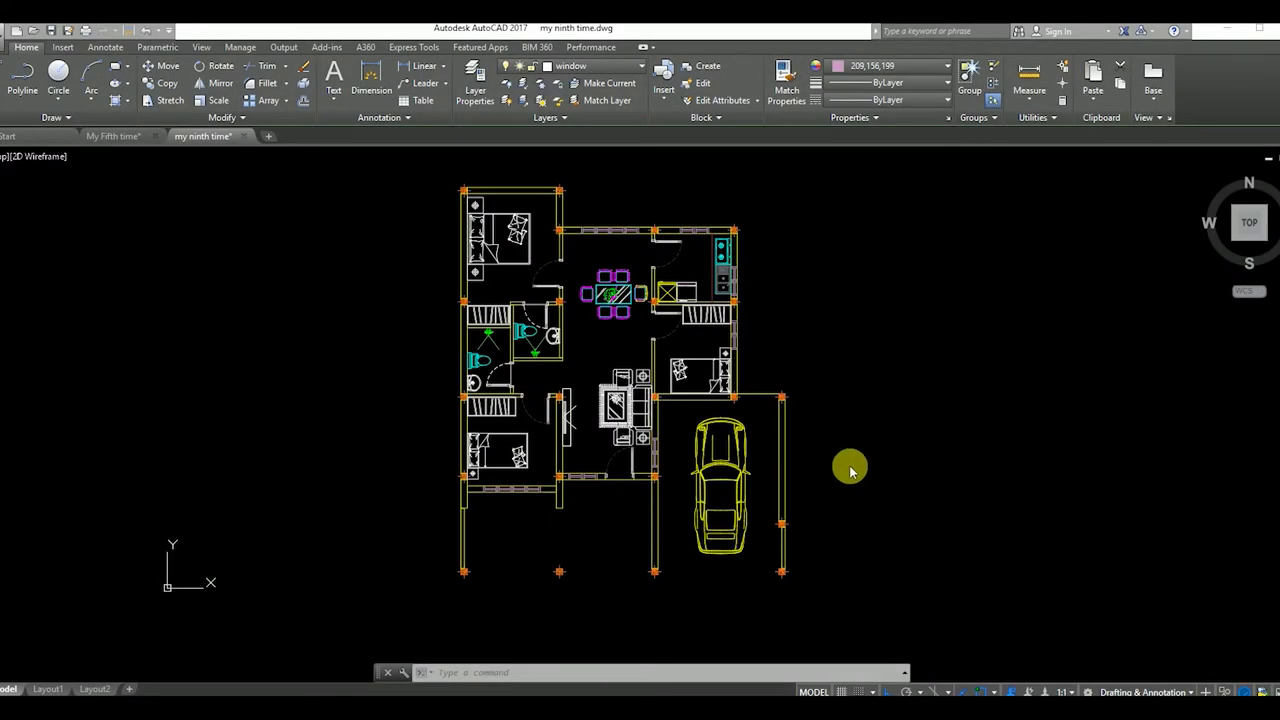
Copy the door into the wall beside the dining area
{"action": "scroll", "coordinate": [610, 441], "scroll_direction": "up", "scroll_amount": 4}
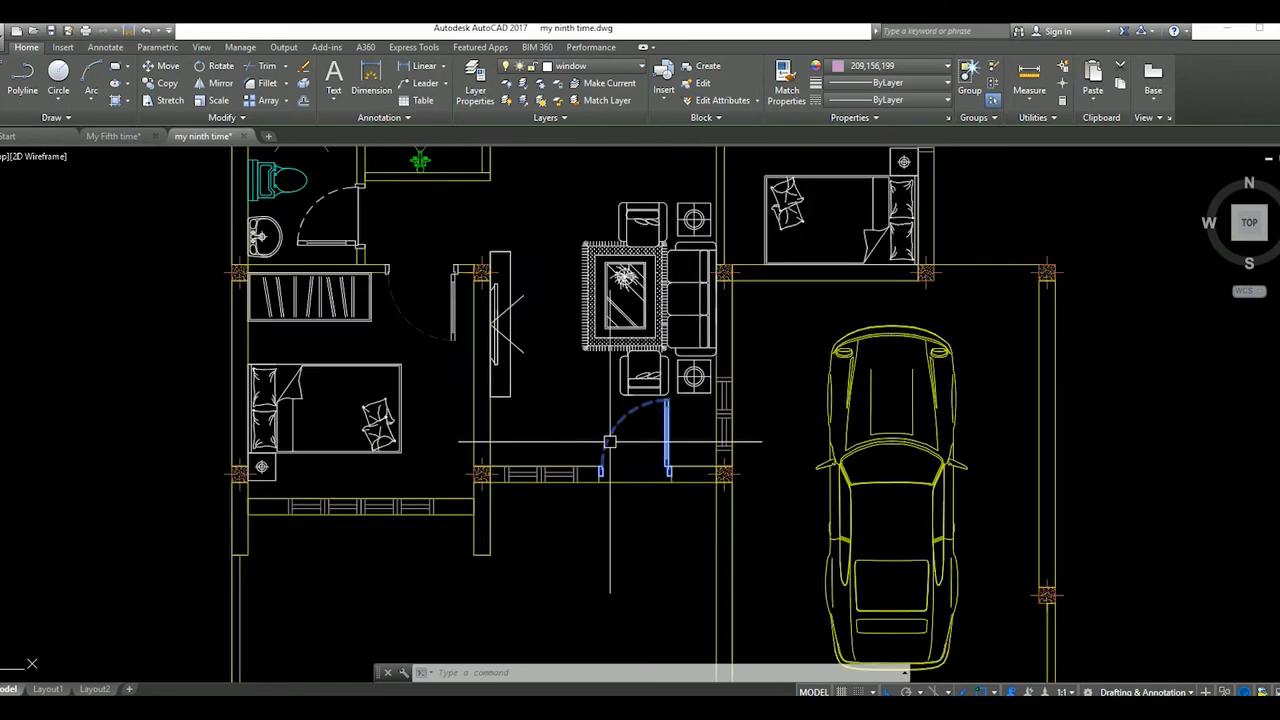
{"action": "type", "text": "co"}
{"action": "key", "text": "Return"}
{"action": "left_click", "coordinate": [668, 473]}
{"action": "scroll", "coordinate": [668, 473], "scroll_direction": "up", "scroll_amount": 3}
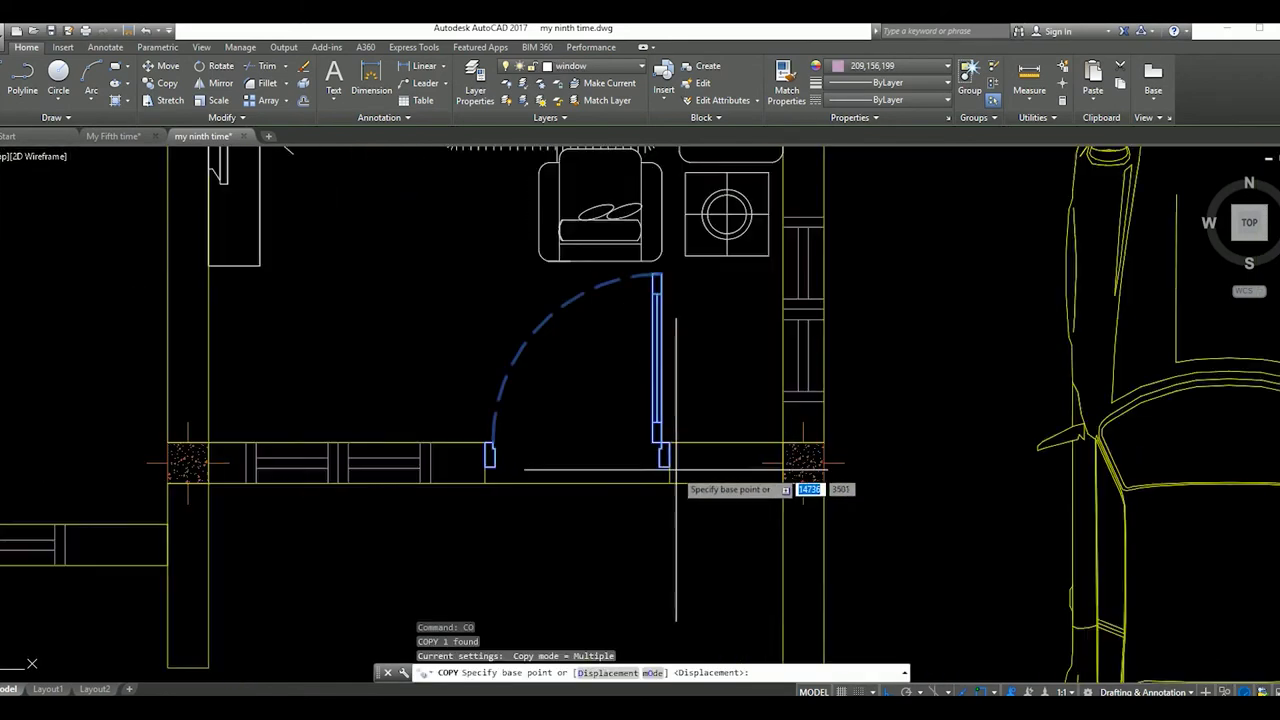
{"action": "middle_click_drag", "start_coordinate": [680, 480], "coordinate": [650, 640]}
{"action": "scroll", "coordinate": [690, 450], "scroll_direction": "down", "scroll_amount": 3}
{"action": "scroll", "coordinate": [700, 450], "scroll_direction": "up", "scroll_amount": 4}
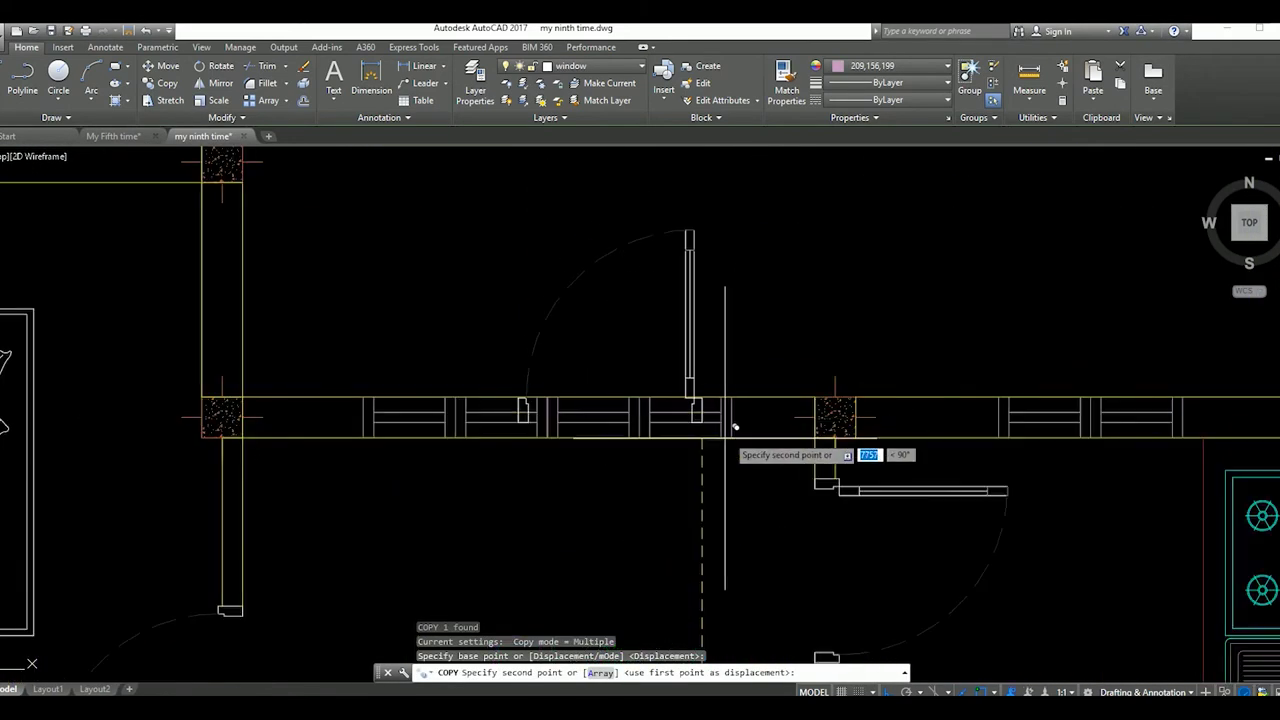
{"action": "left_click", "coordinate": [752, 340]}
{"action": "key", "text": "Escape"}
Mirror the copied door to open right, erasing the original, and delete the window panes beneath
{"action": "left_click", "coordinate": [734, 349]}
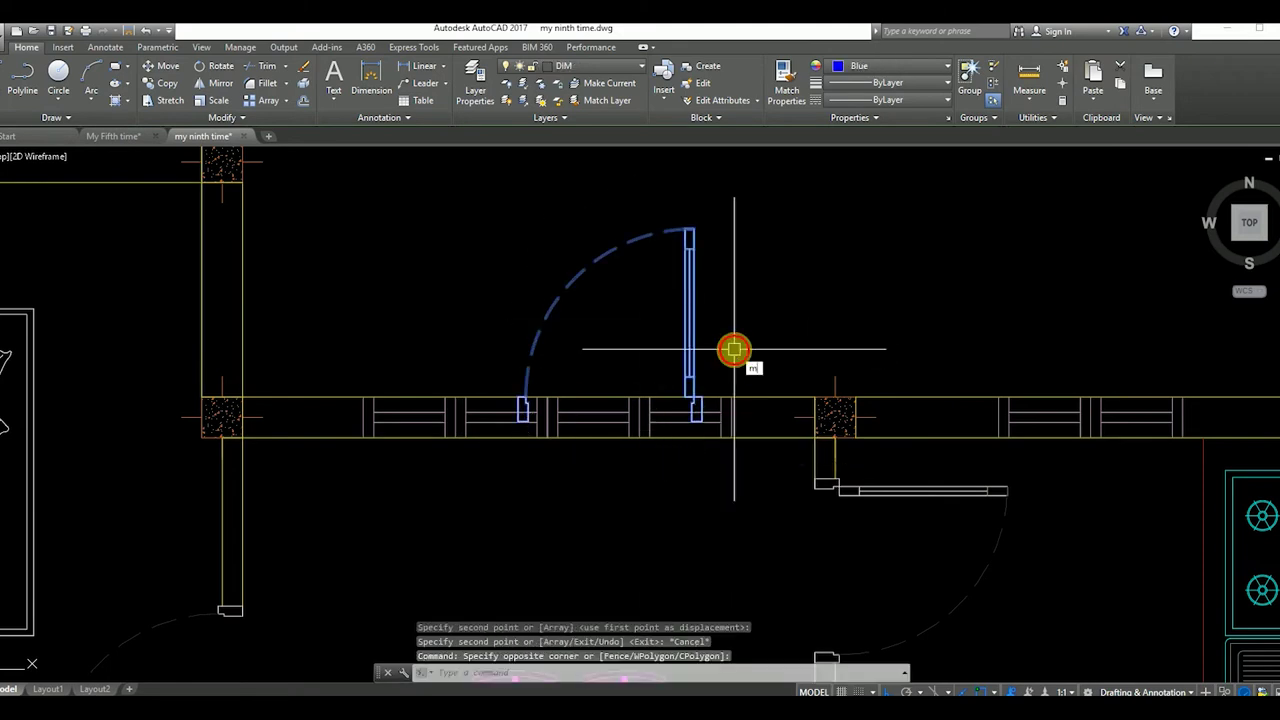
{"action": "type", "text": "mi"}
{"action": "key", "text": "Return"}
{"action": "left_click", "coordinate": [613, 400]}
{"action": "left_click", "coordinate": [631, 243]}
{"action": "key", "text": "y"}
{"action": "key", "text": "Return"}
{"action": "middle_click_drag", "start_coordinate": [519, 492], "coordinate": [563, 458]}
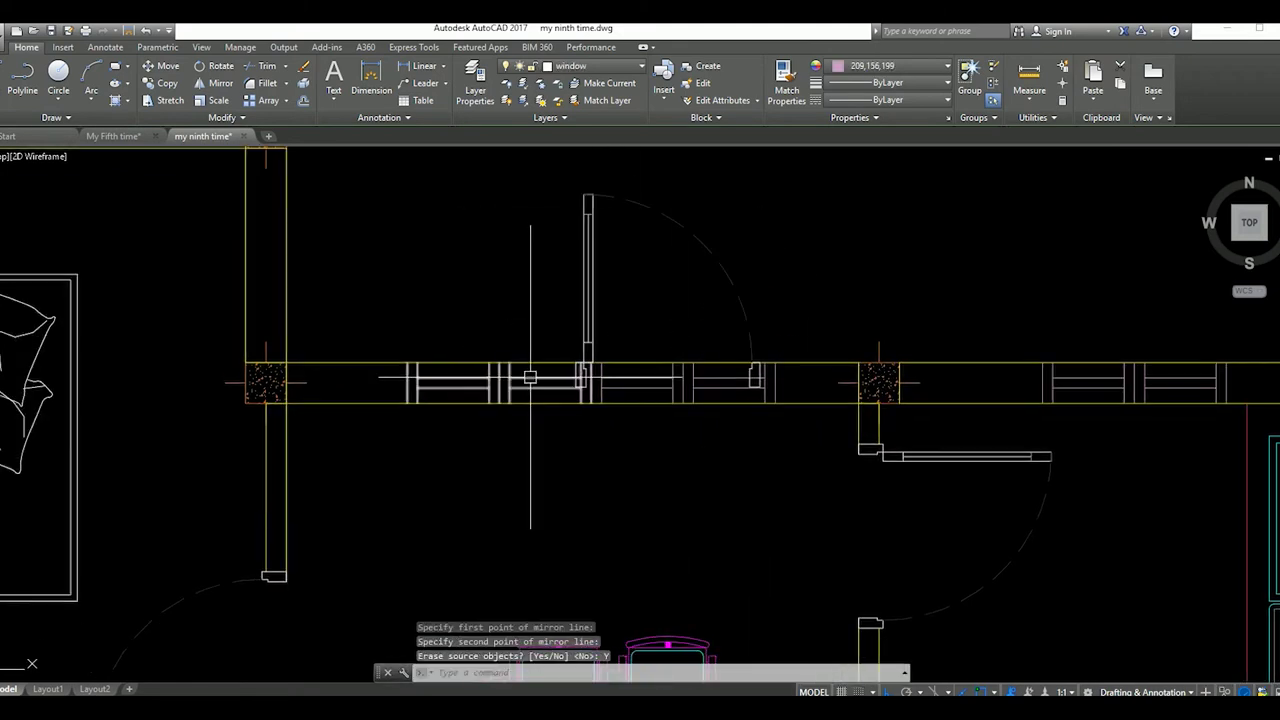
{"action": "type", "text": "e"}
{"action": "key", "text": "Return"}
Move the door 100 units over within the wall
{"action": "left_click", "coordinate": [760, 308]}
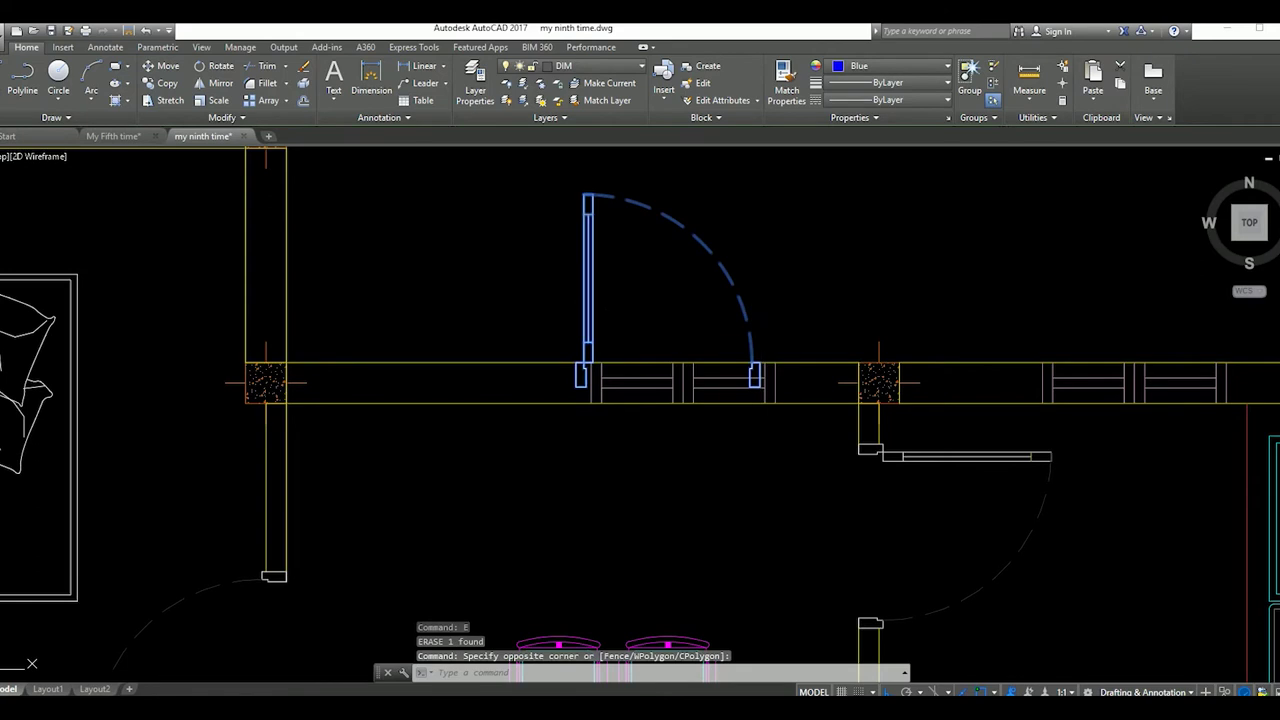
{"action": "left_click", "coordinate": [766, 371]}
{"action": "type", "text": "m"}
{"action": "key", "text": "Return"}
{"action": "scroll", "coordinate": [760, 370], "scroll_direction": "up", "scroll_amount": 2}
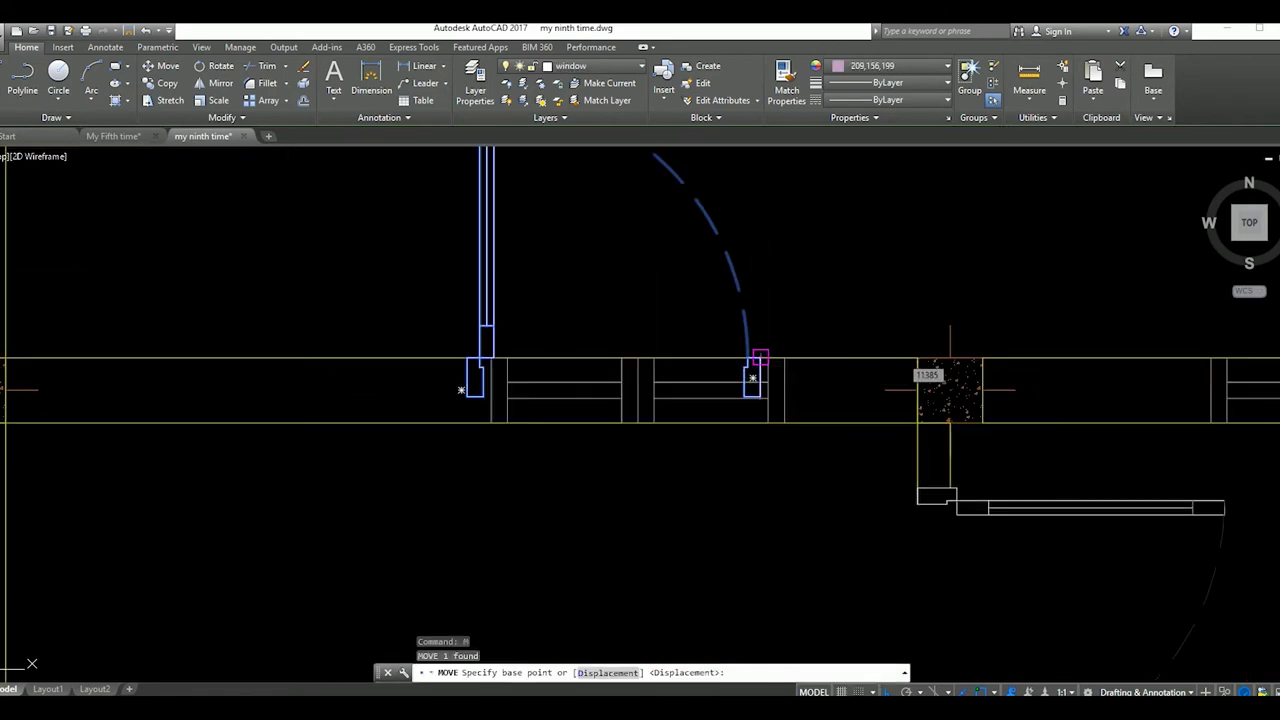
{"action": "left_click", "coordinate": [760, 357]}
{"action": "scroll", "coordinate": [571, 349], "scroll_direction": "up", "scroll_amount": 1}
{"action": "scroll", "coordinate": [657, 366], "scroll_direction": "down", "scroll_amount": 3}
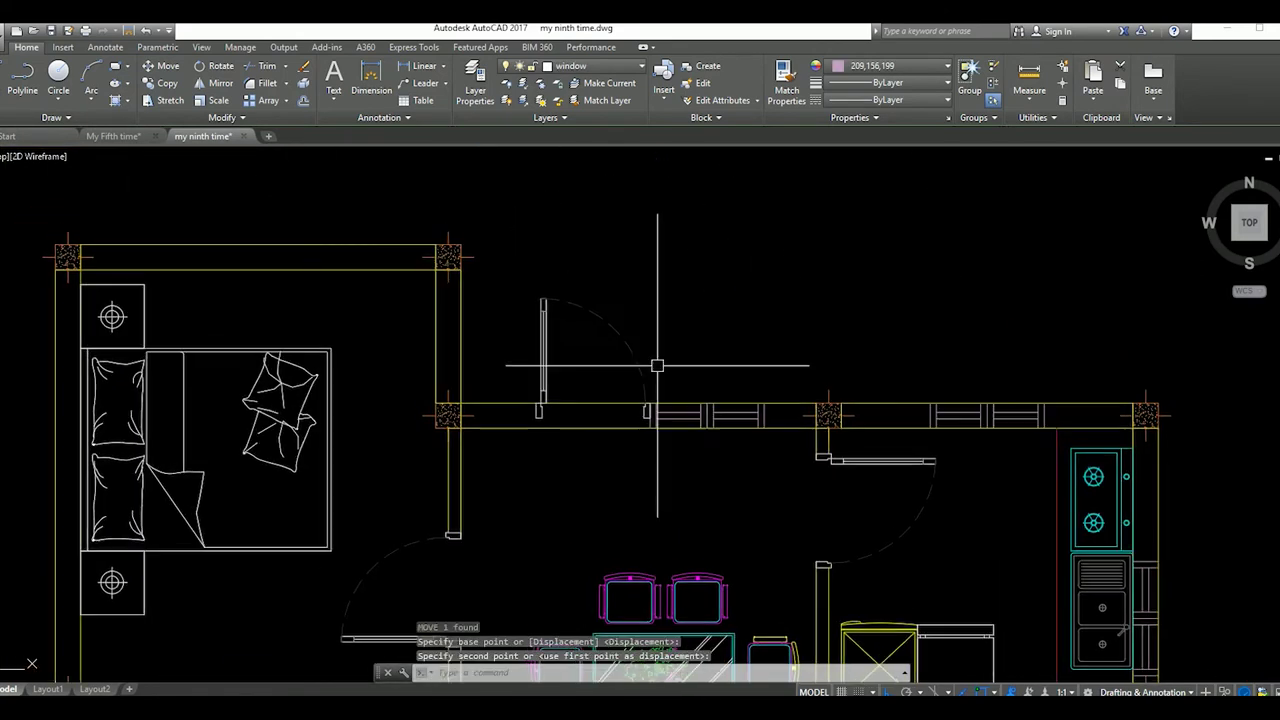
{"action": "type", "text": "m"}
{"action": "key", "text": "Return"}
{"action": "left_click", "coordinate": [713, 343]}
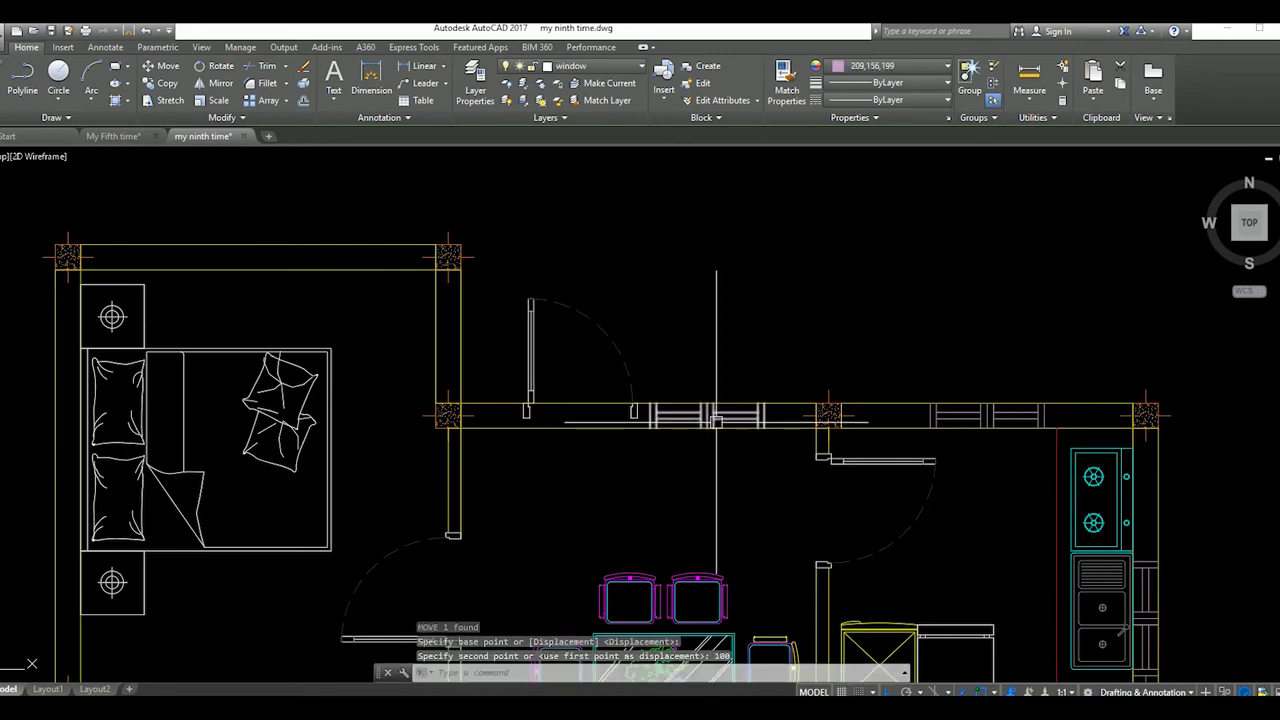
{"action": "left_click", "coordinate": [715, 468]}
Copy a window above the wall and rotate it 270° upright
{"action": "scroll", "coordinate": [715, 468], "scroll_direction": "up", "scroll_amount": 2}
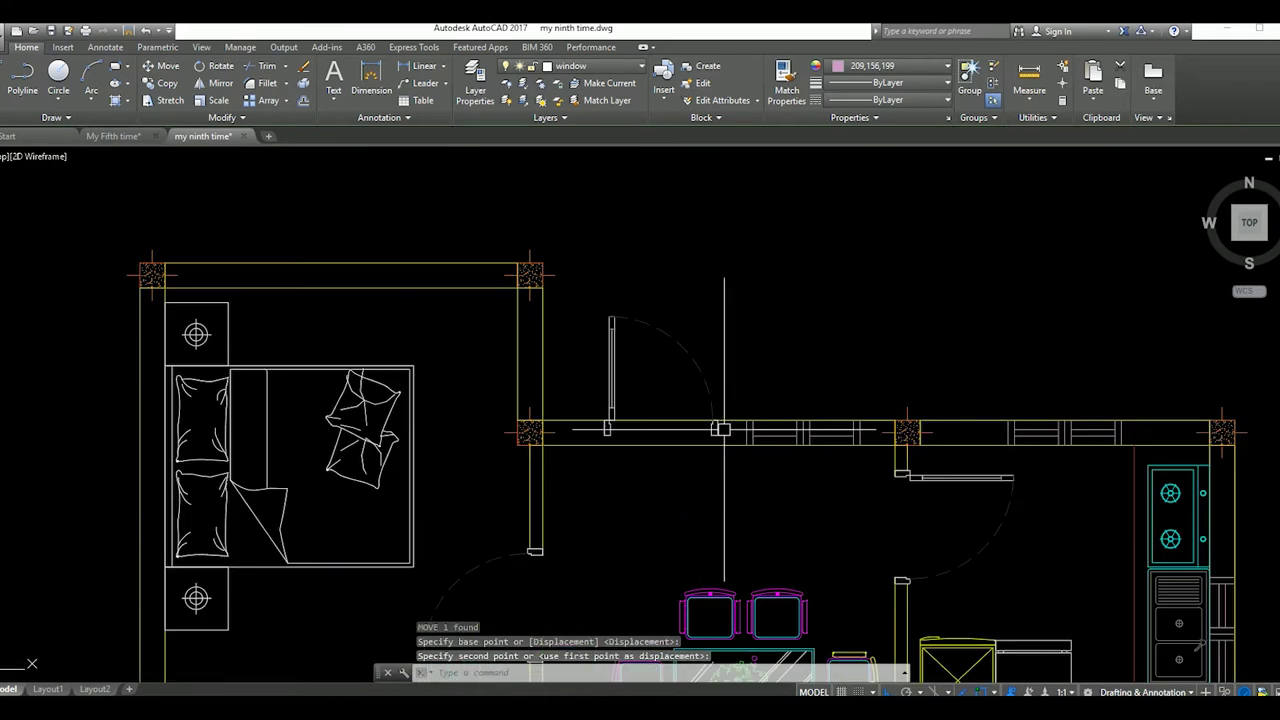
{"action": "type", "text": "co"}
{"action": "key", "text": "Return"}
{"action": "left_click", "coordinate": [780, 450]}
{"action": "left_click", "coordinate": [780, 360]}
{"action": "key", "text": "Escape"}
{"action": "left_click", "coordinate": [886, 346]}
{"action": "left_click", "coordinate": [869, 335]}
{"action": "type", "text": "ro"}
{"action": "key", "text": "Return"}
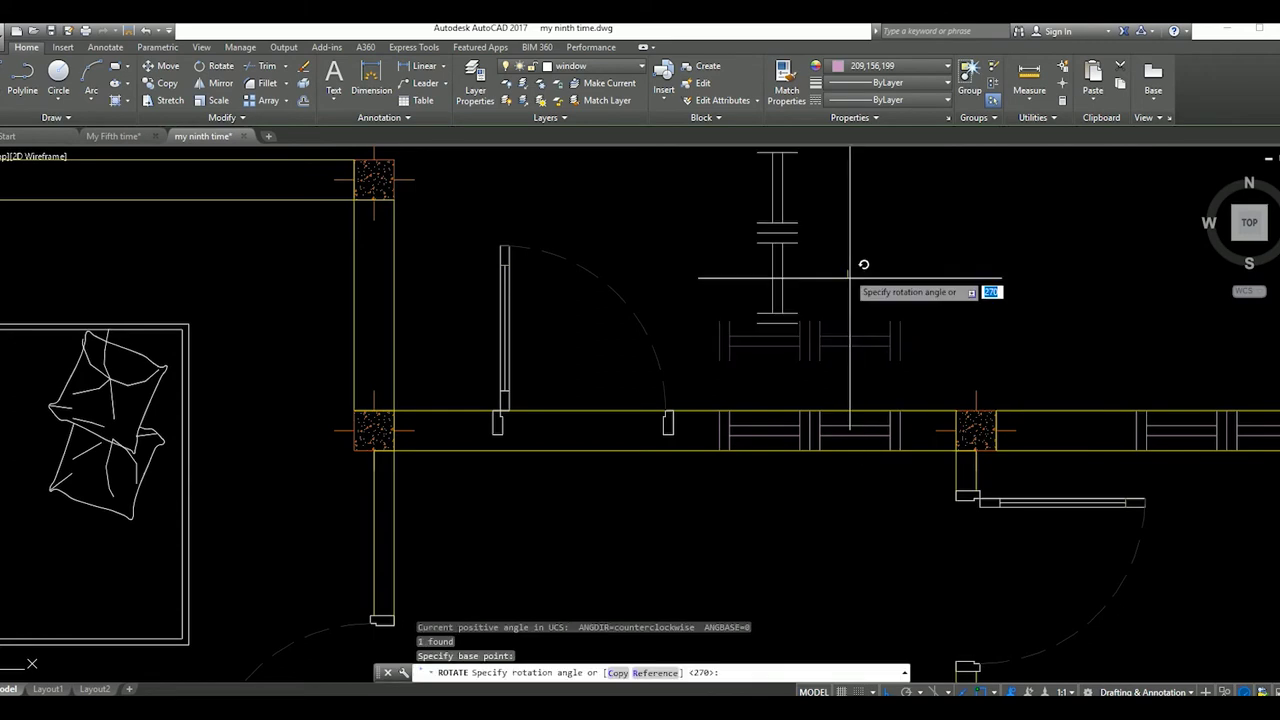
{"action": "left_click", "coordinate": [814, 291]}
{"action": "type", "text": "m"}
{"action": "key", "text": "Return"}
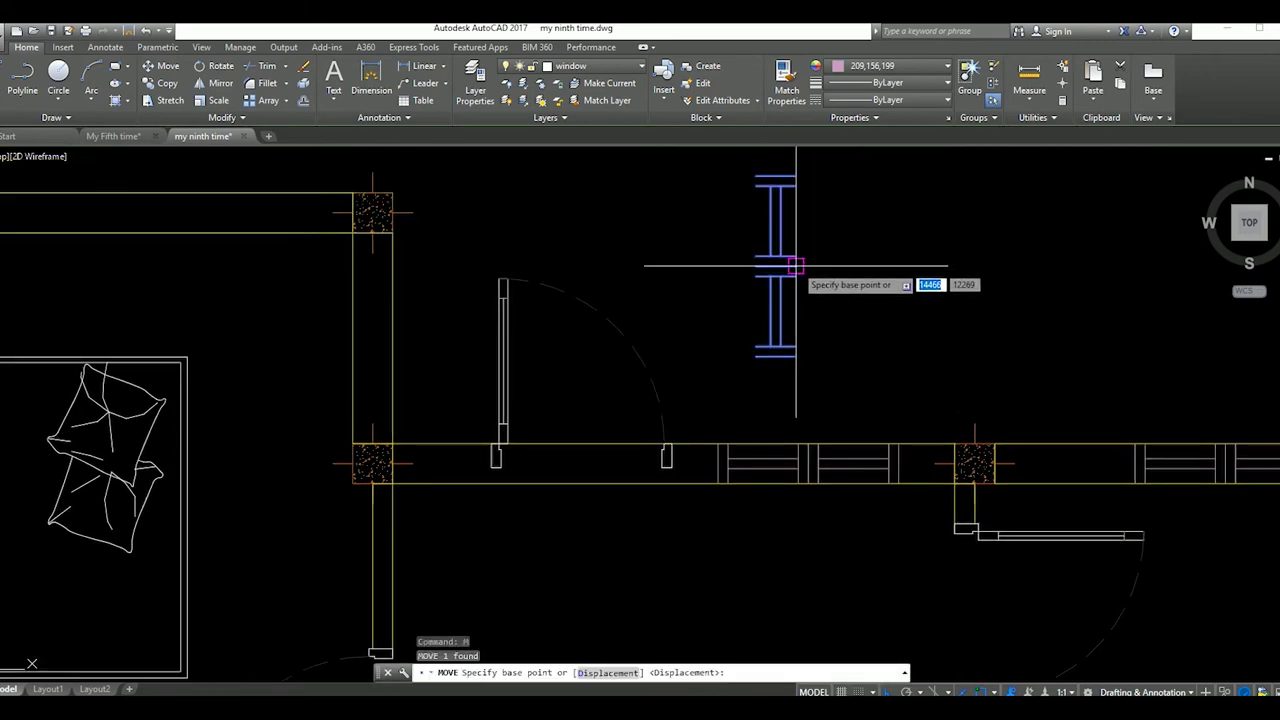
Move the upright window into the top-left bedroom's side wall
{"action": "left_click", "coordinate": [776, 267]}
{"action": "middle_click_drag", "start_coordinate": [405, 311], "coordinate": [503, 291]}
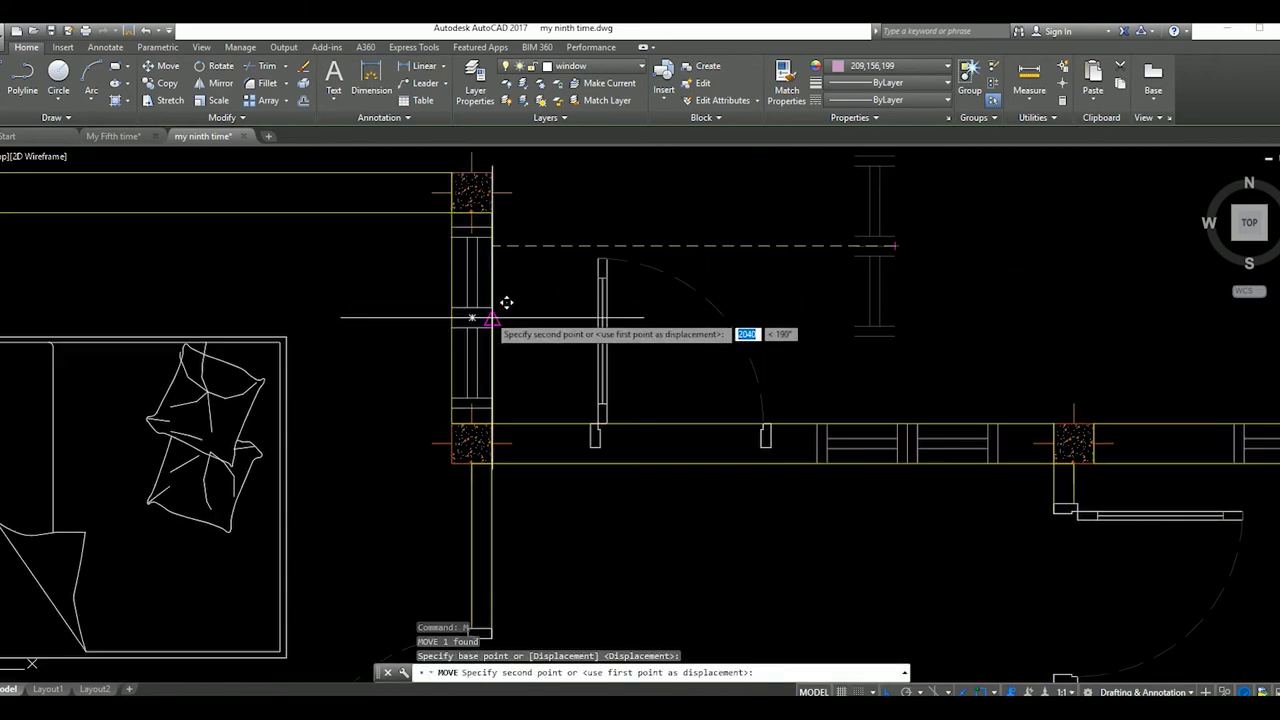
{"action": "left_click", "coordinate": [503, 300]}
{"action": "scroll", "coordinate": [531, 329], "scroll_direction": "down", "scroll_amount": 2}
{"action": "scroll", "coordinate": [531, 297], "scroll_direction": "up", "scroll_amount": 2}
{"action": "scroll", "coordinate": [530, 319], "scroll_direction": "down", "scroll_amount": 3}
{"action": "middle_click_drag", "start_coordinate": [531, 319], "coordinate": [495, 317]}
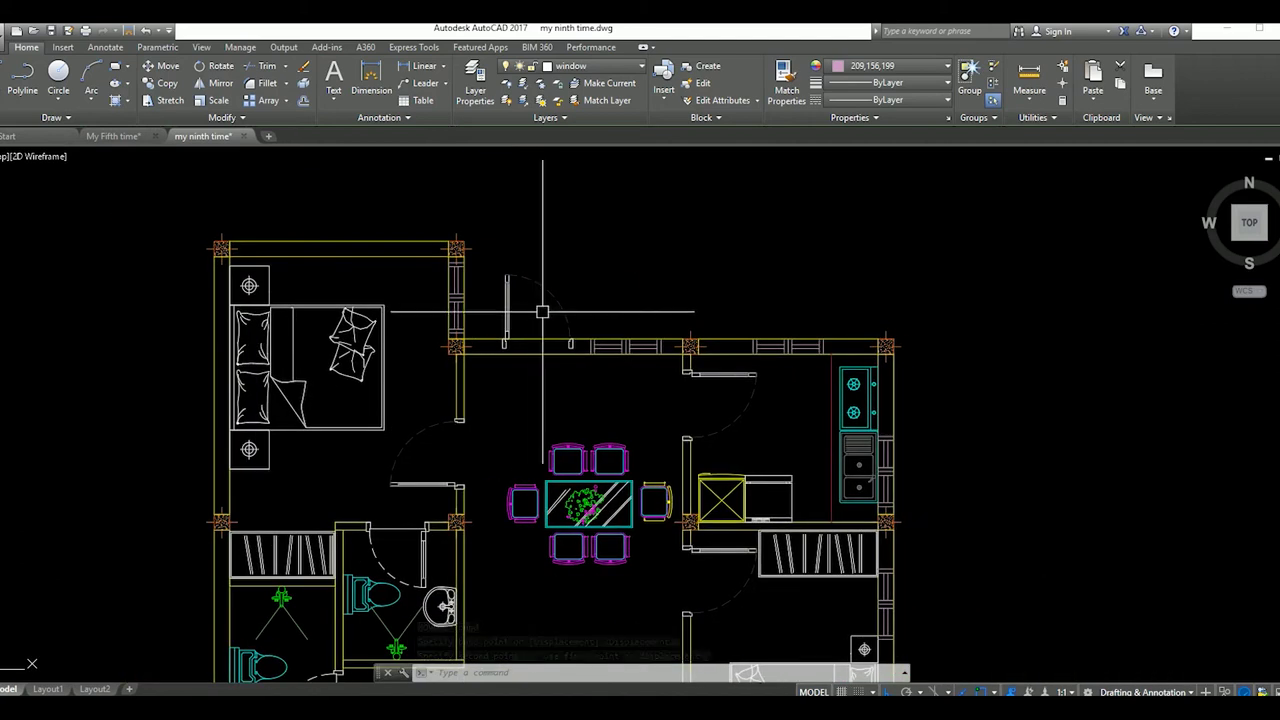
{"action": "scroll", "coordinate": [521, 329], "scroll_direction": "down", "scroll_amount": 4}
{"action": "scroll", "coordinate": [543, 250], "scroll_direction": "up", "scroll_amount": 4}
{"action": "middle_click_drag", "start_coordinate": [560, 300], "coordinate": [625, 344]}
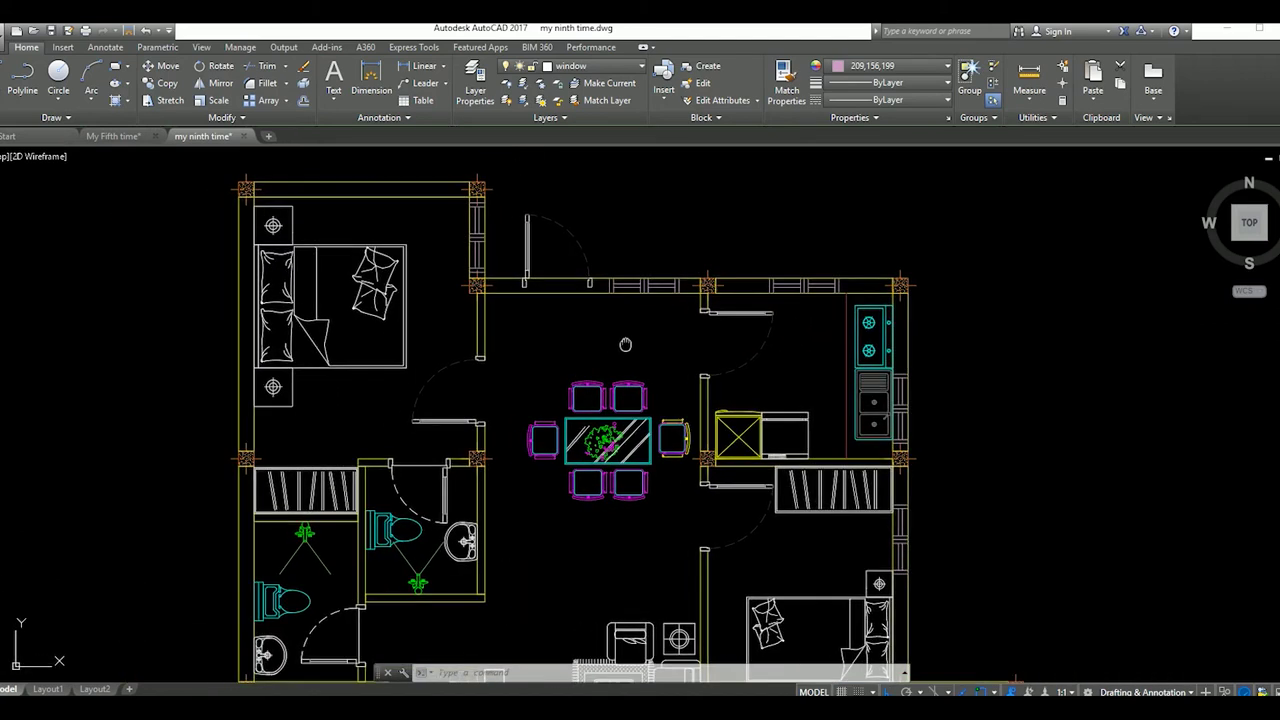
Box-select the two door jambs for copying
{"action": "type", "text": "l"}
{"action": "key", "text": "Return"}
{"action": "key", "text": "Escape"}
{"action": "scroll", "coordinate": [625, 344], "scroll_direction": "down", "scroll_amount": 4}
{"action": "scroll", "coordinate": [514, 443], "scroll_direction": "up", "scroll_amount": 6}
{"action": "left_click_drag", "start_coordinate": [418, 337], "coordinate": [655, 457]}
{"action": "left_click", "coordinate": [655, 457]}
{"action": "type", "text": "o"}
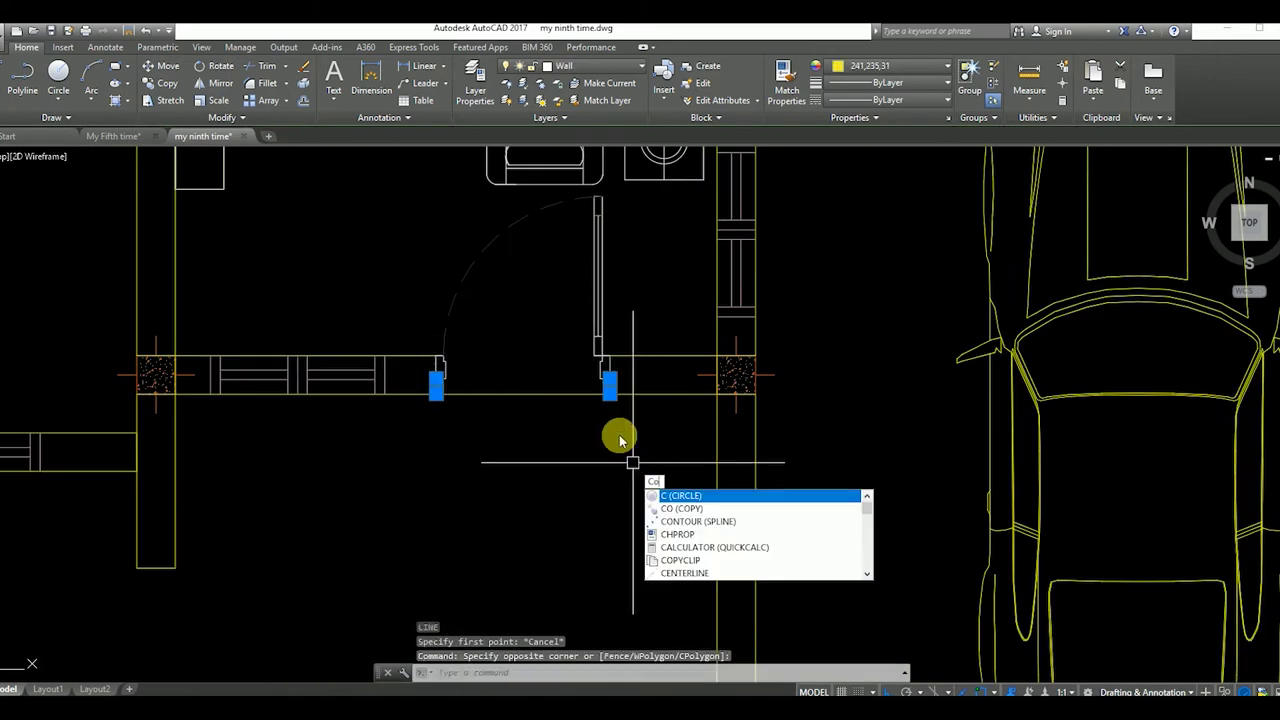
{"action": "key", "text": "Return"}
{"action": "left_click", "coordinate": [603, 362]}
{"action": "key", "text": "Escape"}
Copy the two door jambs into the wall beside the new window
{"action": "left_click", "coordinate": [409, 331]}
{"action": "left_click", "coordinate": [634, 435]}
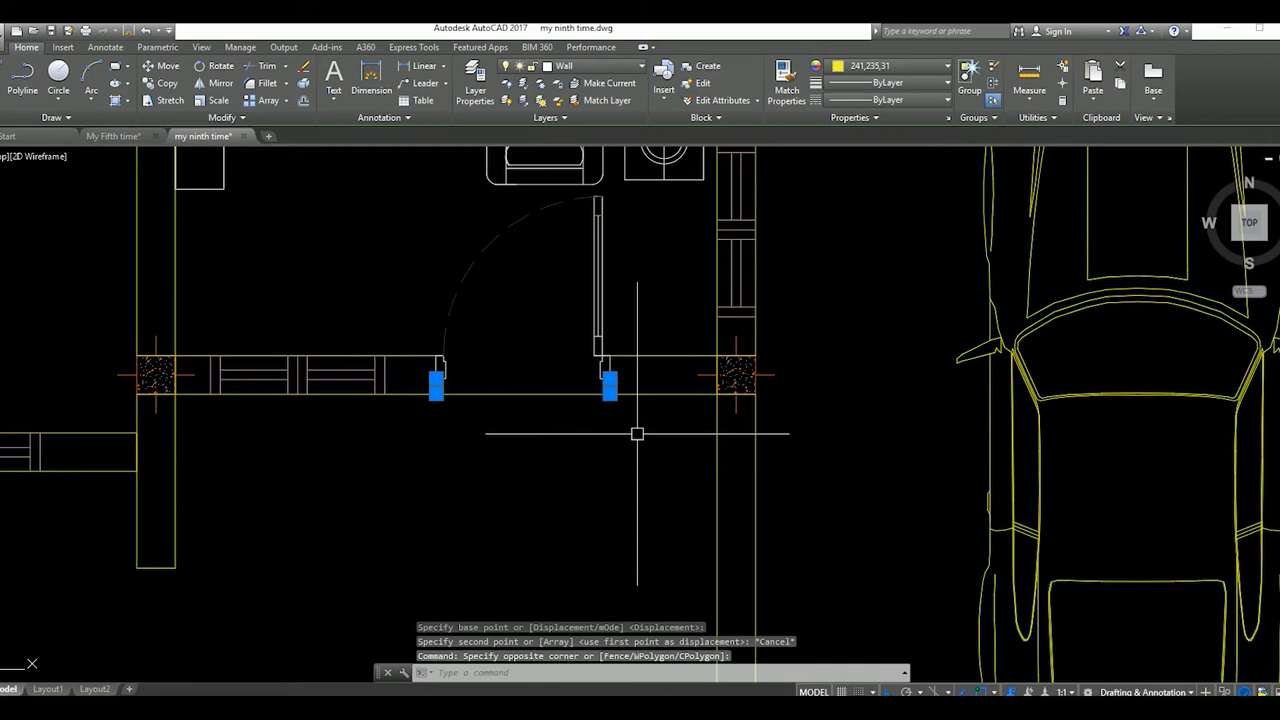
{"action": "type", "text": "o"}
{"action": "key", "text": "Return"}
{"action": "left_click", "coordinate": [612, 360]}
{"action": "scroll", "coordinate": [670, 390], "scroll_direction": "down", "scroll_amount": 5}
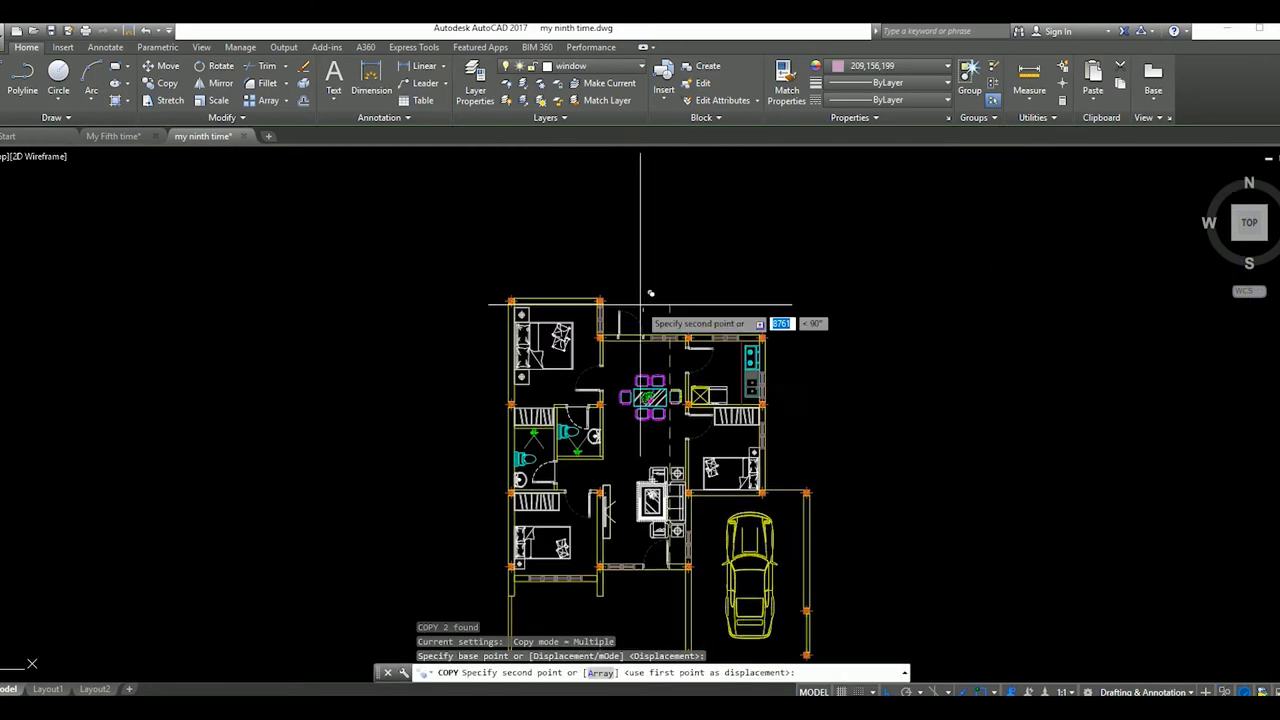
{"action": "scroll", "coordinate": [668, 392], "scroll_direction": "up", "scroll_amount": 5}
{"action": "left_click", "coordinate": [660, 381]}
{"action": "scroll", "coordinate": [660, 385], "scroll_direction": "down", "scroll_amount": 2}
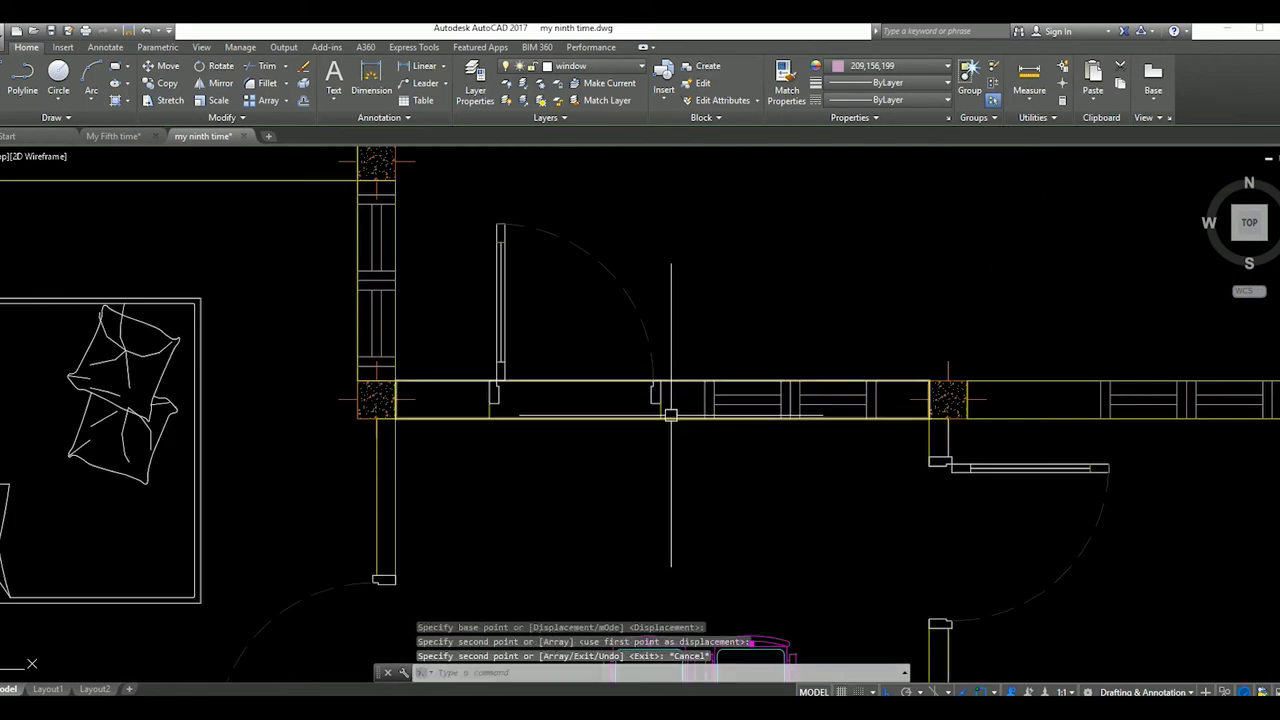
{"action": "scroll", "coordinate": [660, 390], "scroll_direction": "down", "scroll_amount": 2}
{"action": "scroll", "coordinate": [658, 420], "scroll_direction": "up", "scroll_amount": 3}
{"action": "scroll", "coordinate": [656, 437], "scroll_direction": "up", "scroll_amount": 2}
{"action": "key", "text": "Escape"}
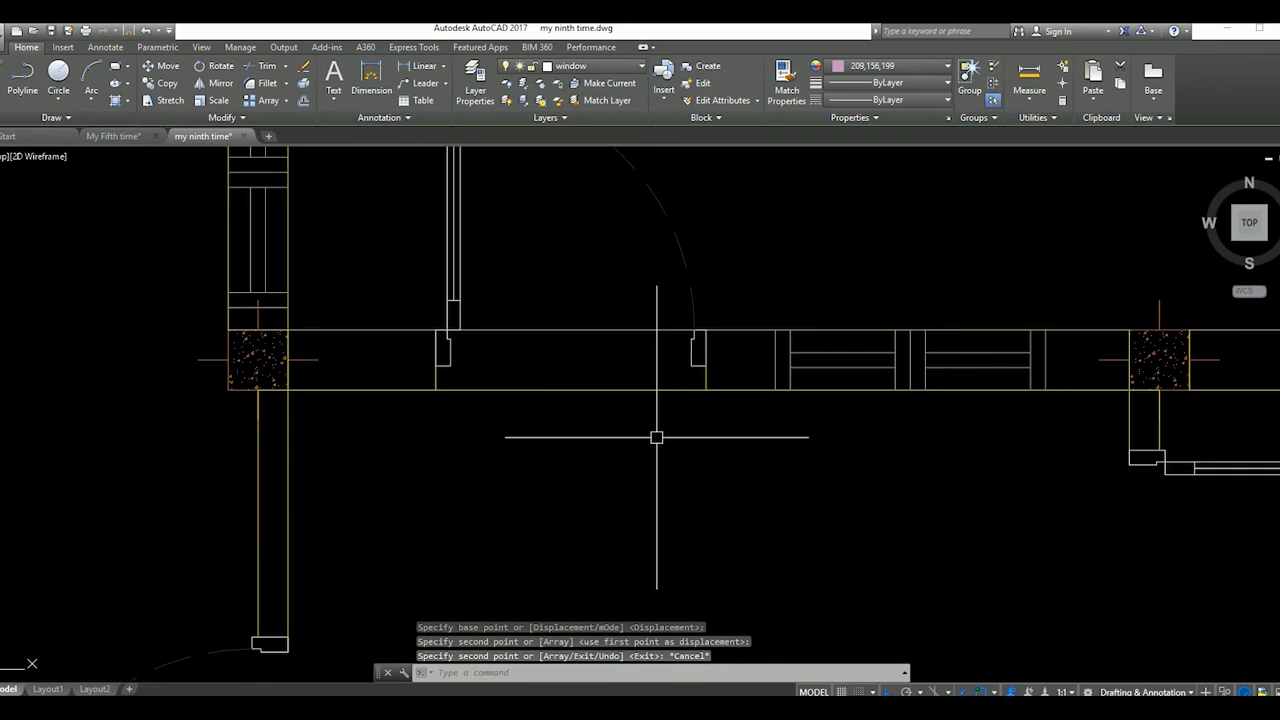
Clear the stray selection and centre the whole floor plan in view
{"action": "left_click", "coordinate": [579, 419]}
{"action": "key", "text": "Escape"}
{"action": "key", "text": "Escape"}
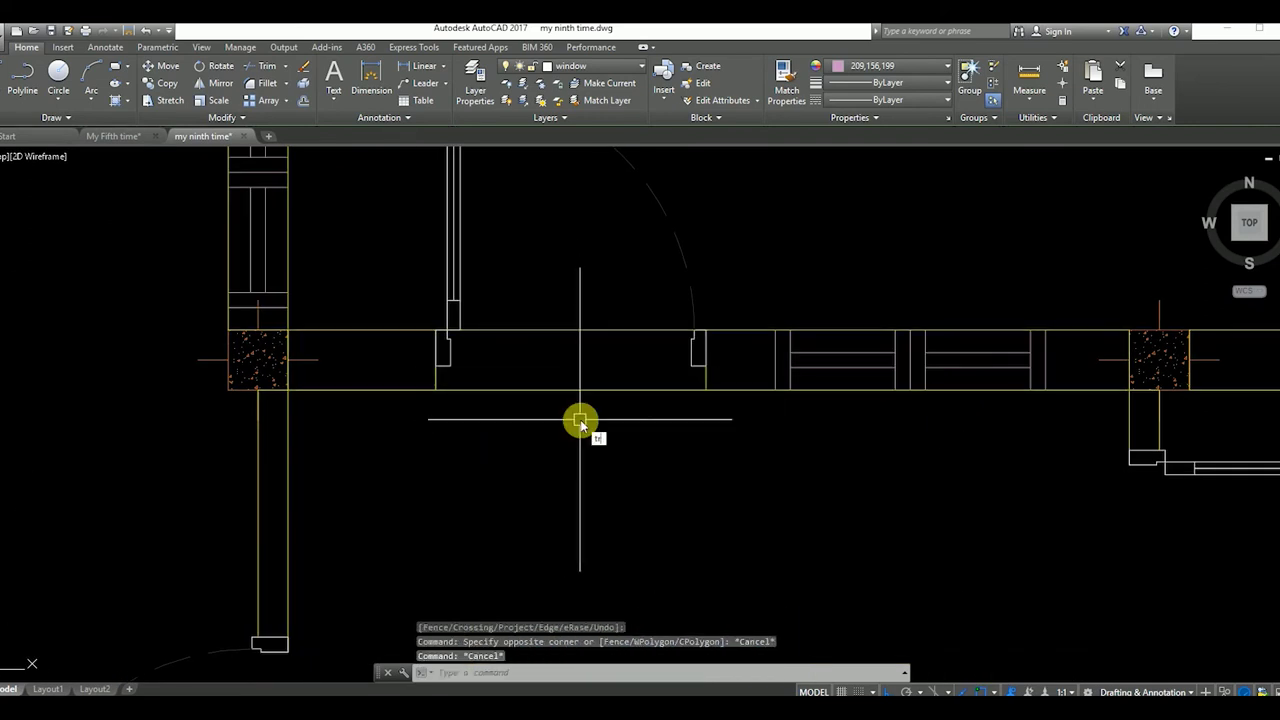
{"action": "key", "text": "Return"}
{"action": "key", "text": "Return"}
{"action": "key", "text": "Escape"}
{"action": "scroll", "coordinate": [592, 414], "scroll_direction": "down", "scroll_amount": 4}
{"action": "scroll", "coordinate": [592, 414], "scroll_direction": "down", "scroll_amount": 3}
{"action": "middle_click_drag", "start_coordinate": [834, 449], "coordinate": [774, 394]}
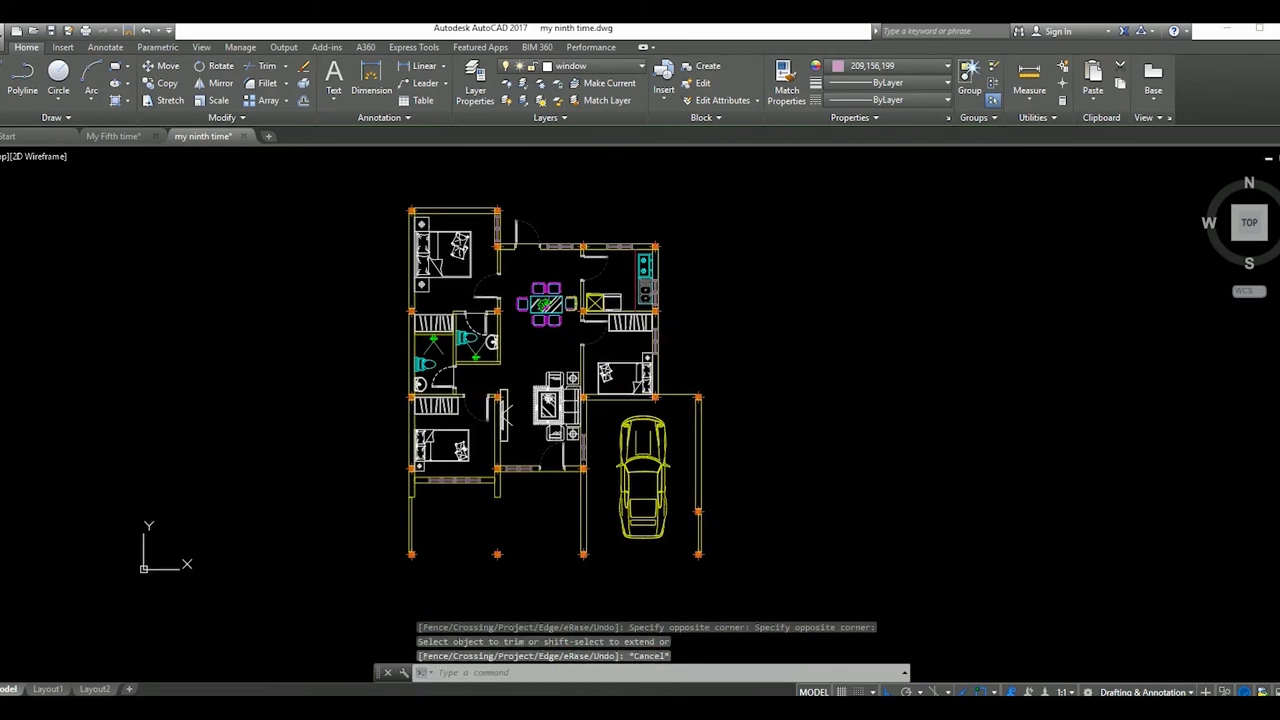
Cancel the hatch and make Wall the current layer
{"action": "type", "text": "h"}
{"action": "key", "text": "Return"}
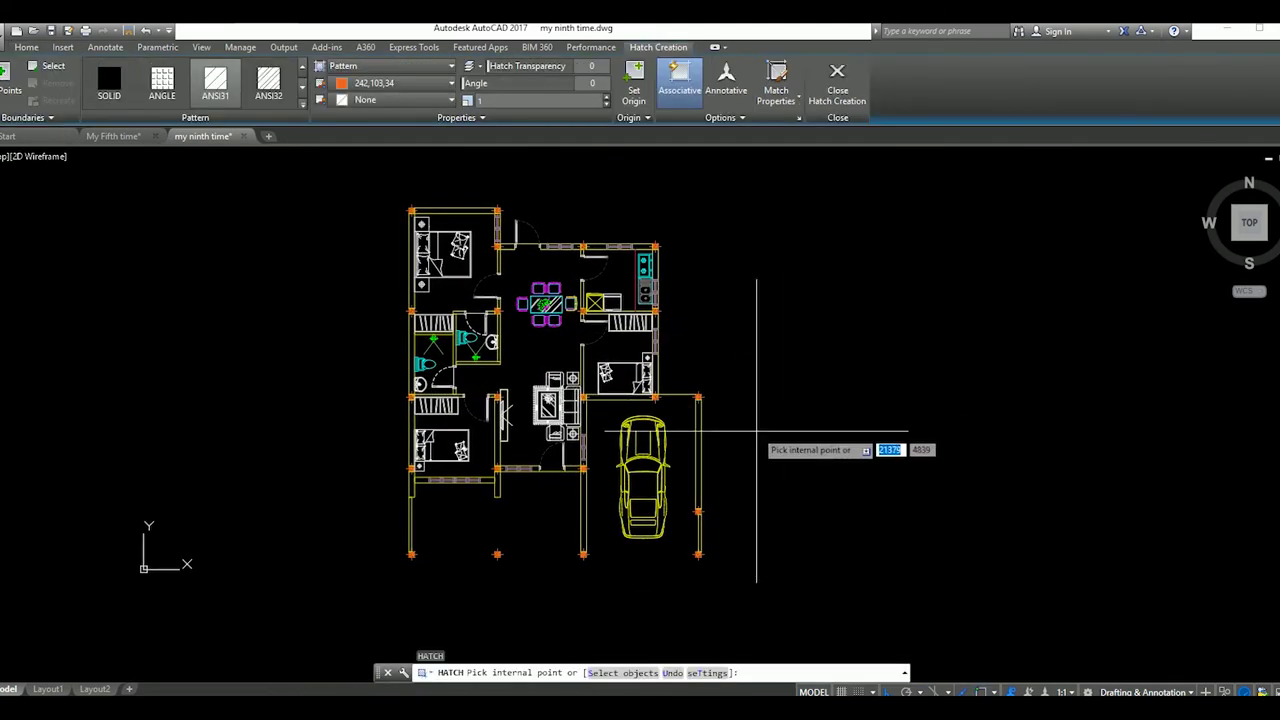
{"action": "key", "text": "Escape"}
{"action": "key", "text": "Escape"}
{"action": "key", "text": "Escape"}
{"action": "scroll", "coordinate": [666, 286], "scroll_direction": "up", "scroll_amount": 3}
{"action": "middle_click_drag", "start_coordinate": [688, 340], "coordinate": [633, 340]}
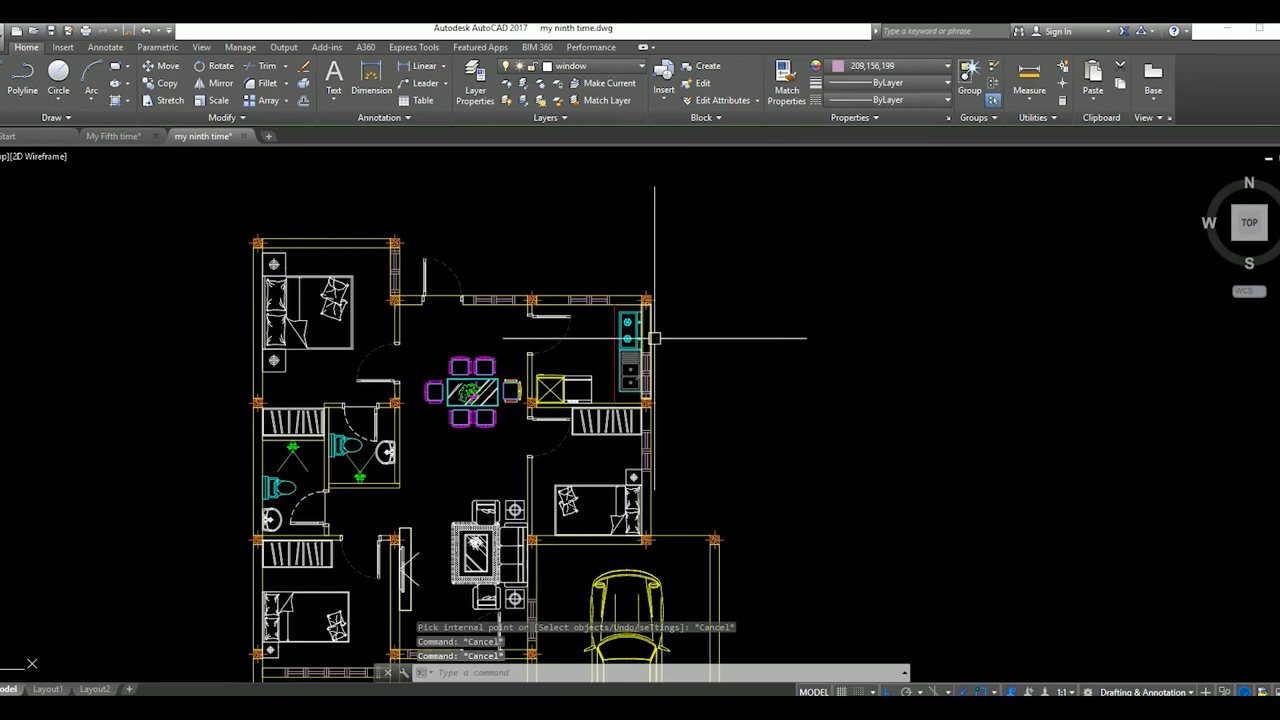
{"action": "left_click", "coordinate": [617, 68]}
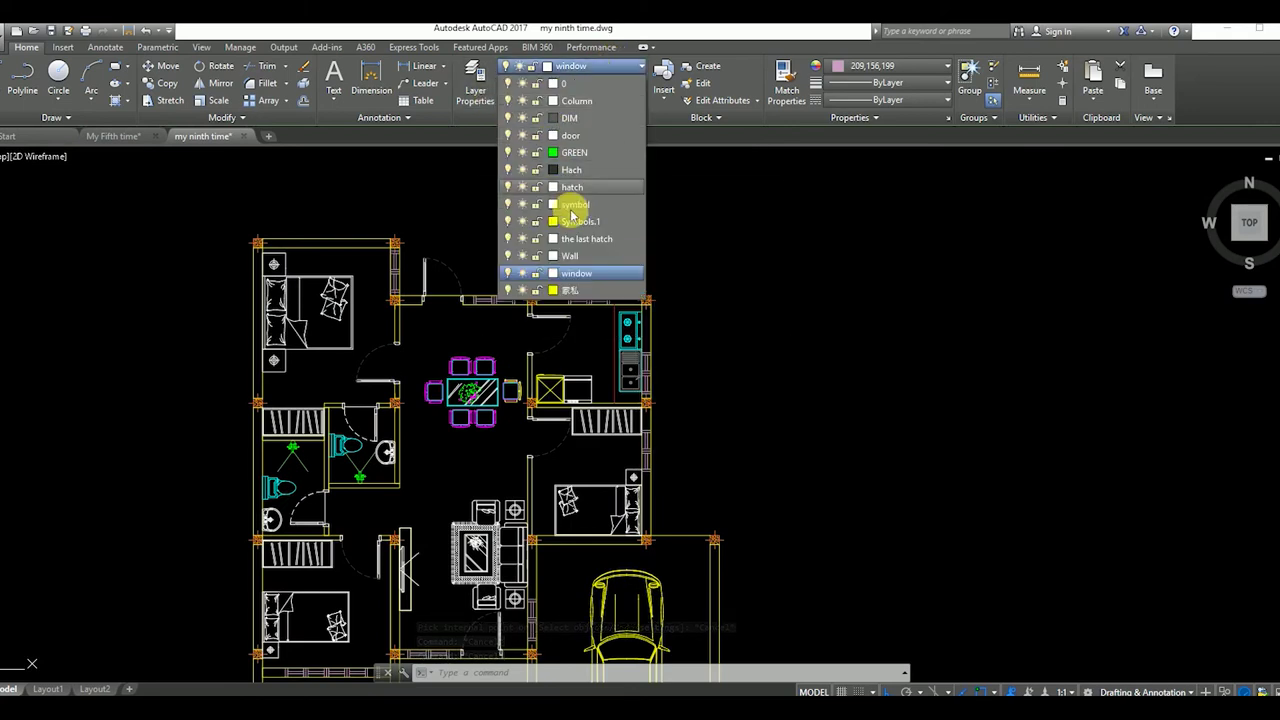
{"action": "left_click", "coordinate": [578, 258]}
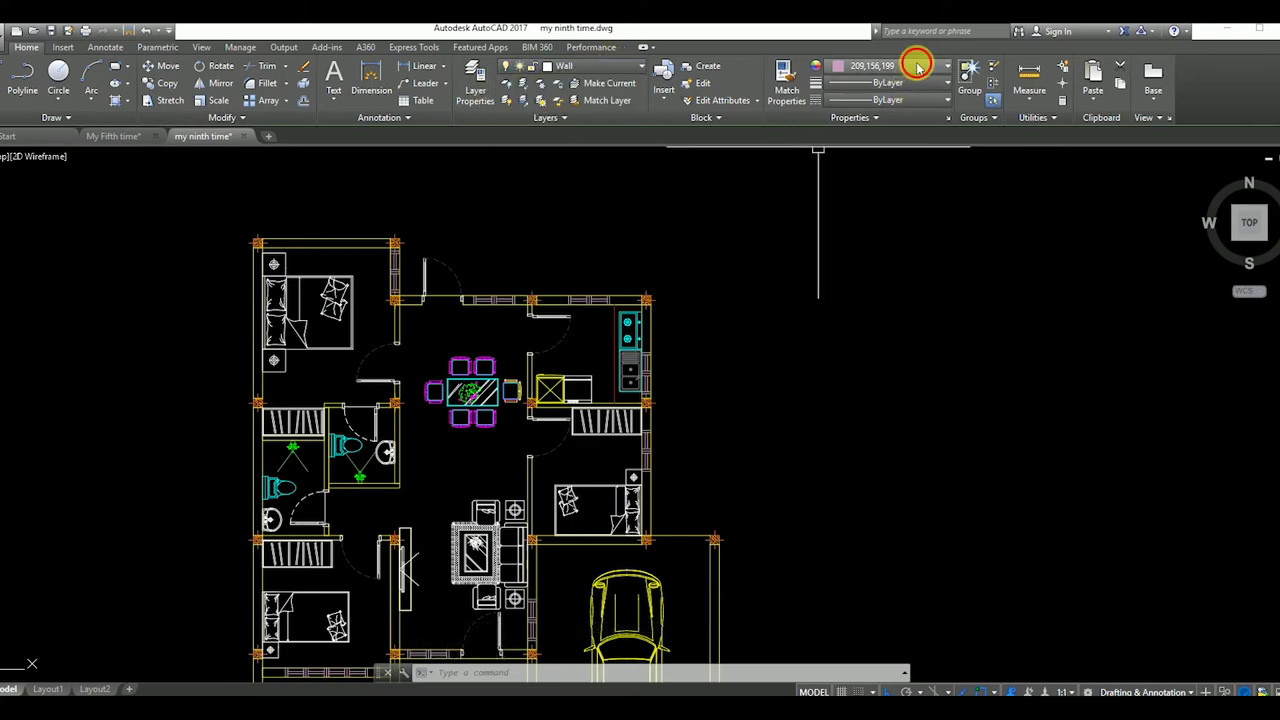
Set the drawing colour to yellow 244,238,81
{"action": "left_click", "coordinate": [917, 66]}
{"action": "left_click", "coordinate": [849, 139]}
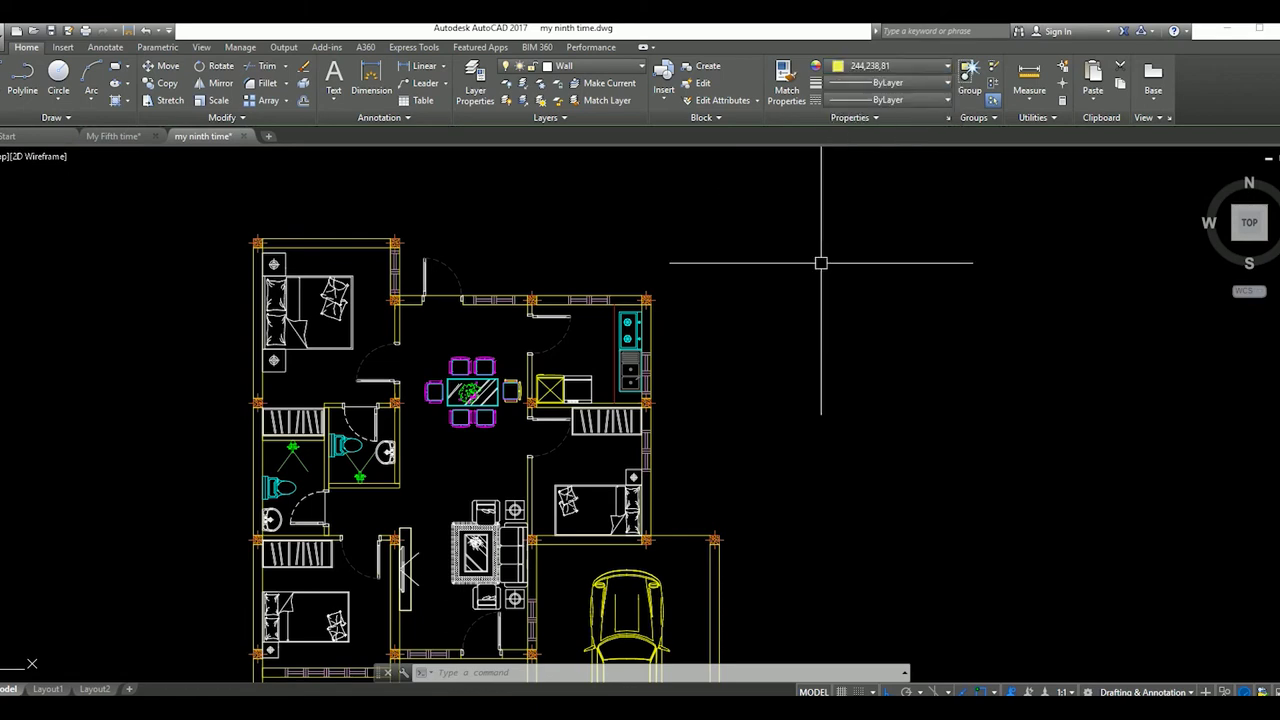
{"action": "scroll", "coordinate": [823, 260], "scroll_direction": "up", "scroll_amount": 1}
{"action": "scroll", "coordinate": [423, 249], "scroll_direction": "down", "scroll_amount": 1}
{"action": "middle_click_drag", "start_coordinate": [668, 292], "coordinate": [632, 294]}
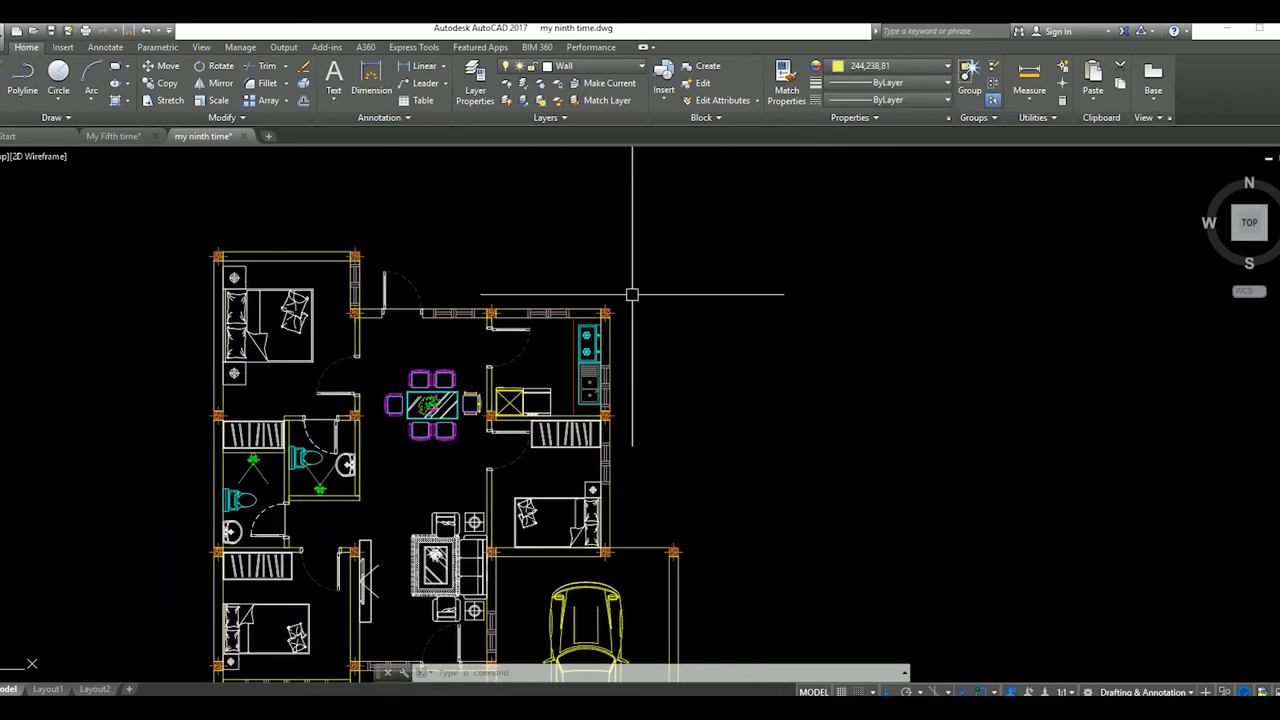
{"action": "type", "text": "pl"}
{"action": "key", "text": "Return"}
Draw a polyline from the top-left column across the top and down the right side
{"action": "scroll", "coordinate": [343, 260], "scroll_direction": "up", "scroll_amount": 3}
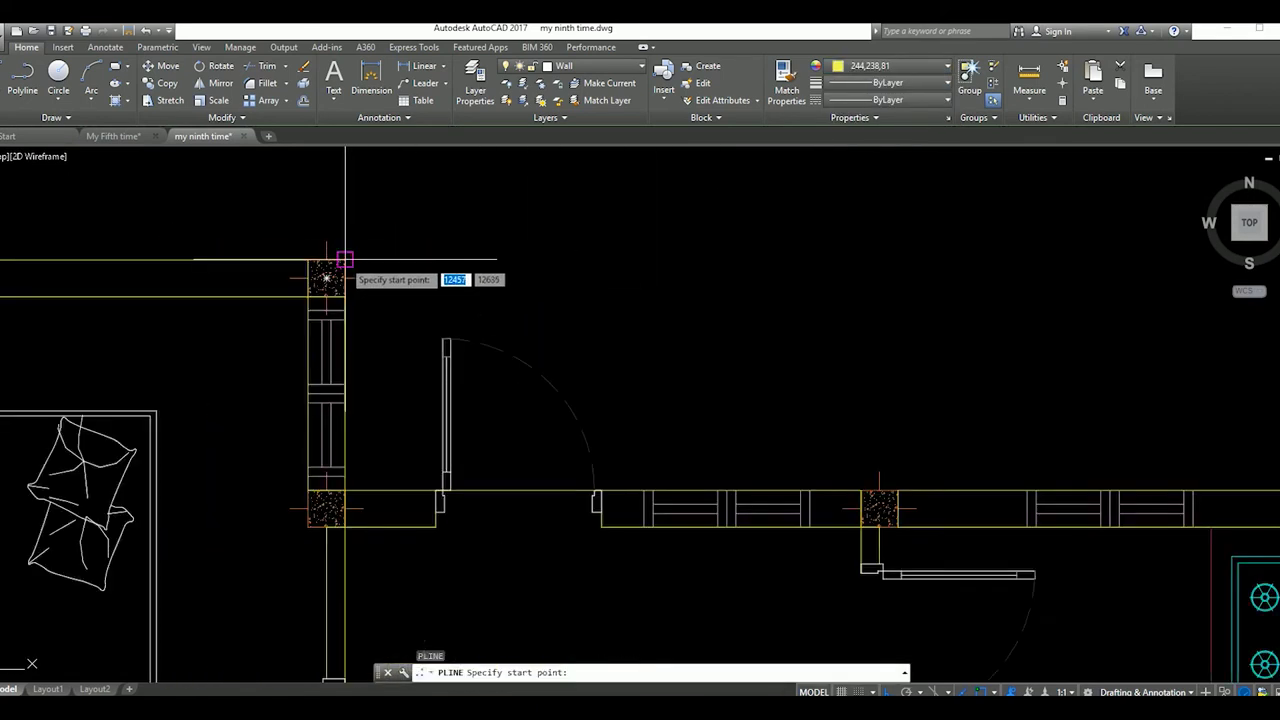
{"action": "left_click", "coordinate": [343, 271]}
{"action": "scroll", "coordinate": [586, 229], "scroll_direction": "down", "scroll_amount": 3}
{"action": "scroll", "coordinate": [740, 308], "scroll_direction": "down", "scroll_amount": 1}
{"action": "scroll", "coordinate": [675, 378], "scroll_direction": "up", "scroll_amount": 4}
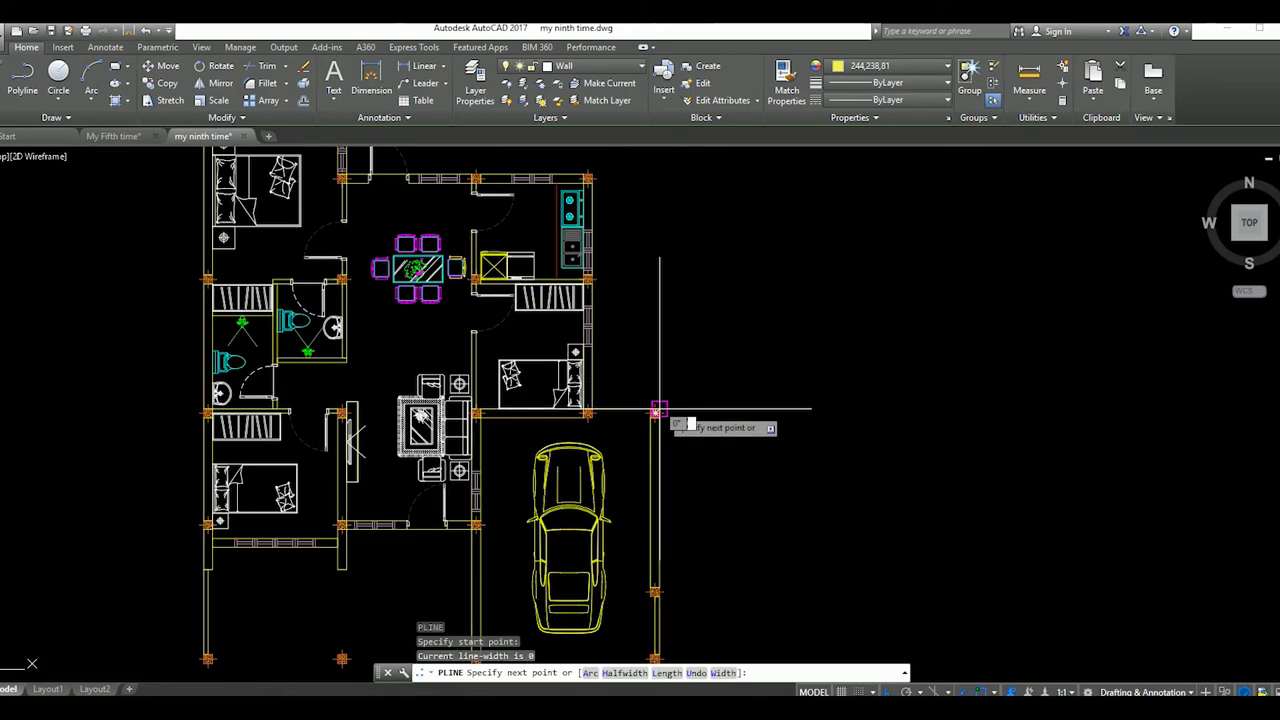
{"action": "scroll", "coordinate": [659, 409], "scroll_direction": "down", "scroll_amount": 2}
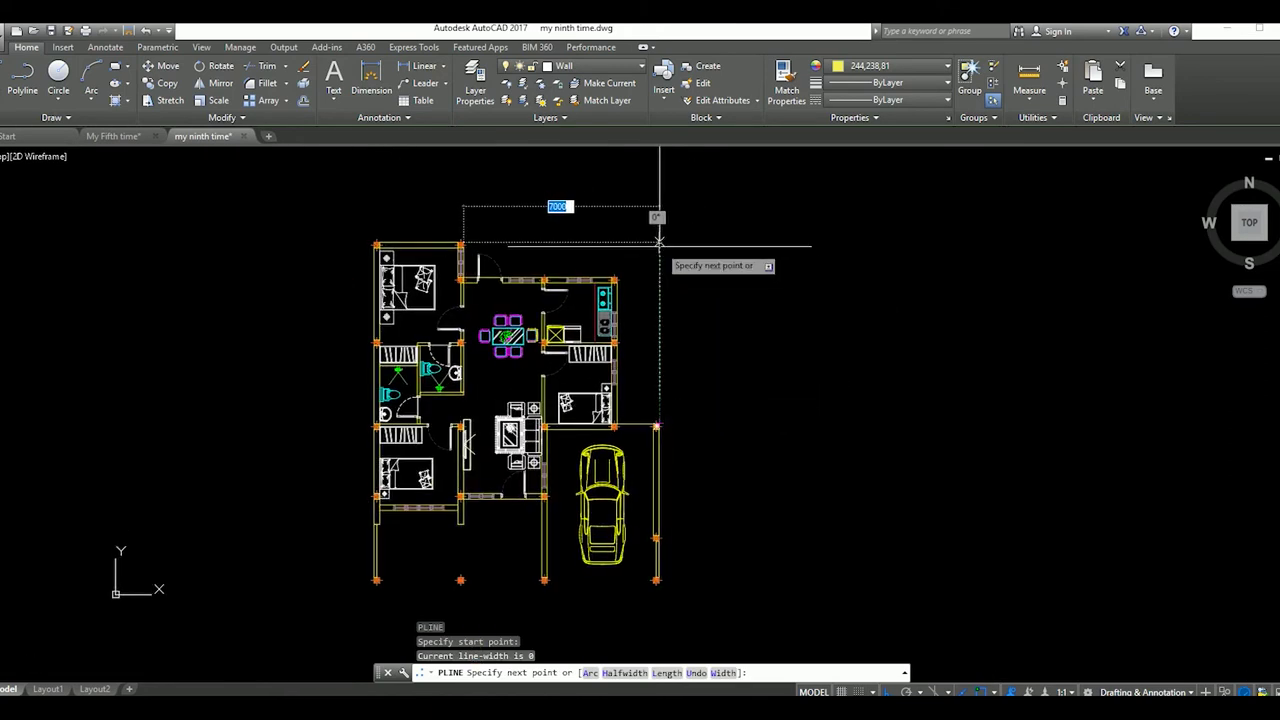
{"action": "left_click", "coordinate": [659, 241]}
{"action": "left_click", "coordinate": [658, 428]}
{"action": "scroll", "coordinate": [614, 446], "scroll_direction": "up", "scroll_amount": 3}
{"action": "scroll", "coordinate": [674, 243], "scroll_direction": "down", "scroll_amount": 3}
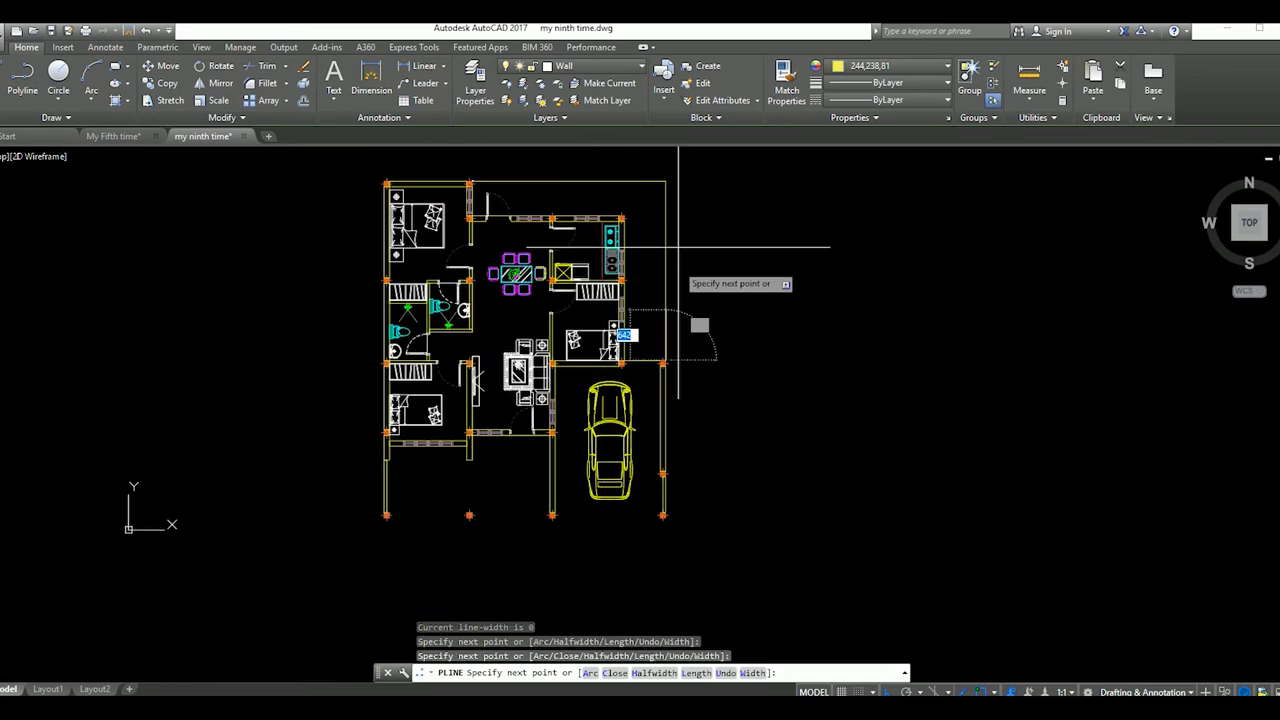
{"action": "scroll", "coordinate": [698, 333], "scroll_direction": "up", "scroll_amount": 3}
{"action": "key", "text": "Escape"}
Offset the boundary polyline by 100 to form a double wall
{"action": "left_click_drag", "start_coordinate": [698, 333], "coordinate": [658, 301]}
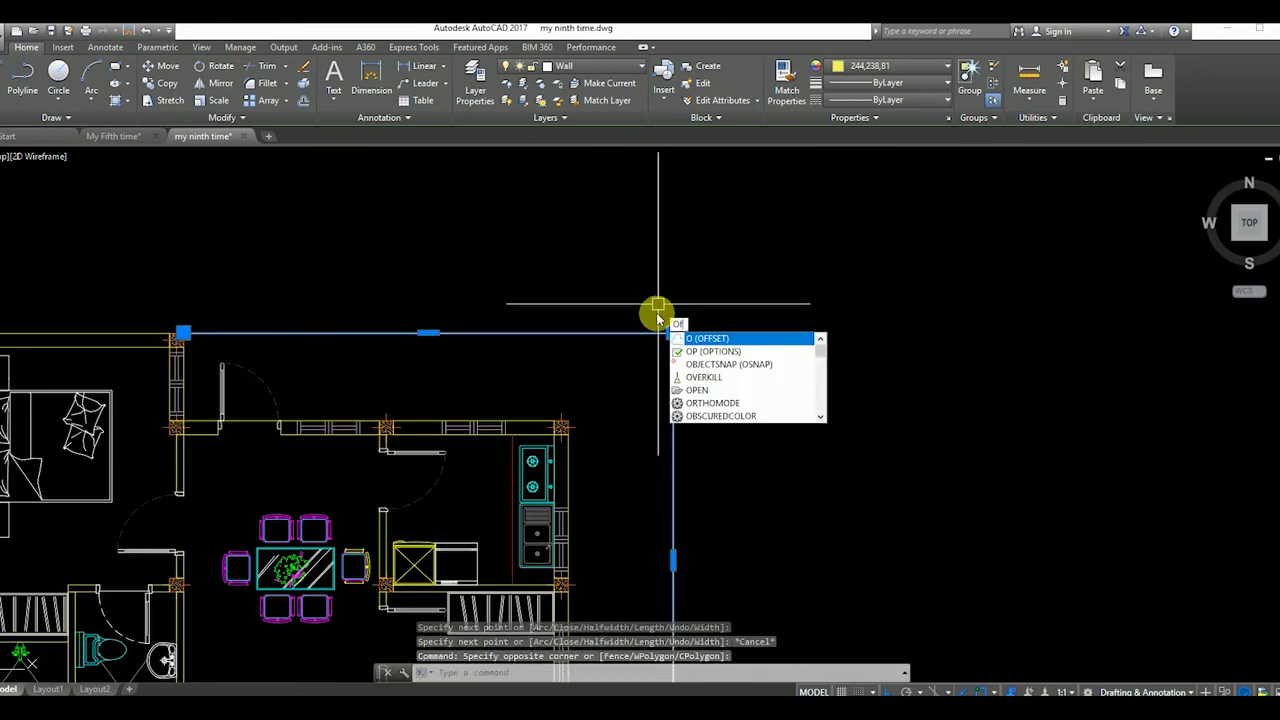
{"action": "key", "text": "Return"}
{"action": "key", "text": "Return"}
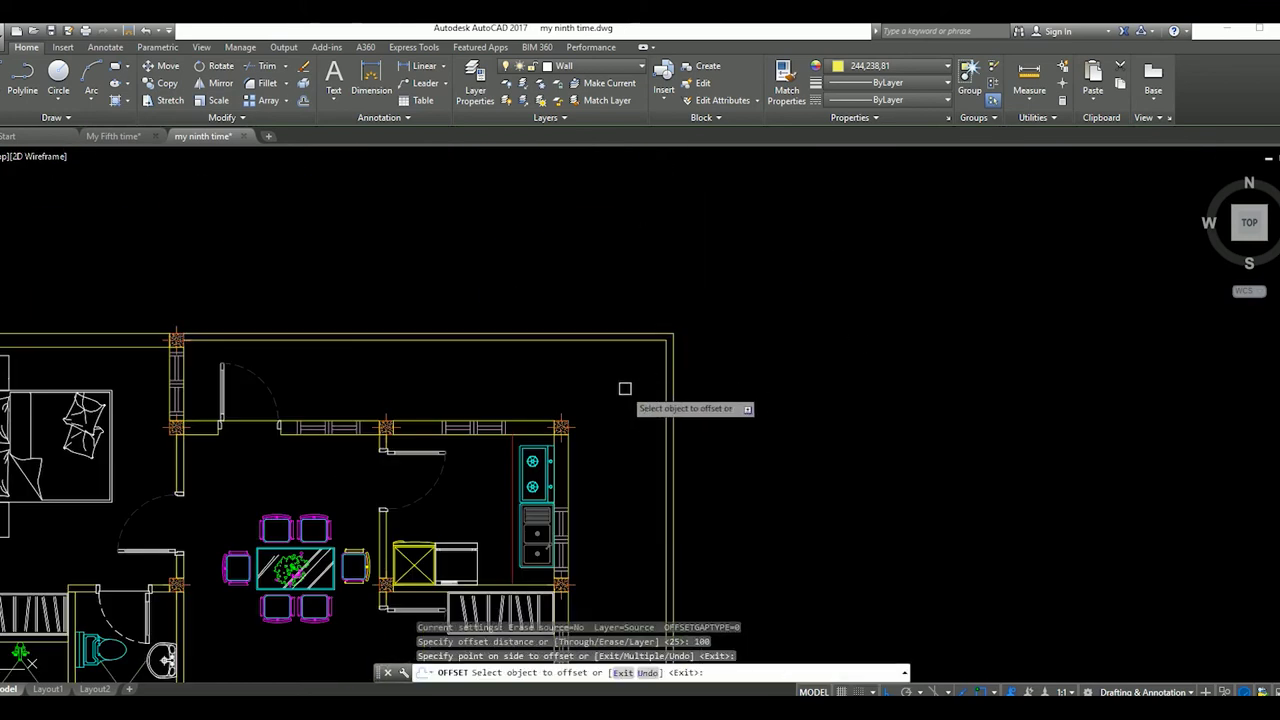
{"action": "scroll", "coordinate": [623, 383], "scroll_direction": "down", "scroll_amount": 8}
{"action": "scroll", "coordinate": [666, 394], "scroll_direction": "up", "scroll_amount": 6}
{"action": "scroll", "coordinate": [665, 430], "scroll_direction": "down", "scroll_amount": 4}
{"action": "key", "text": "Escape"}
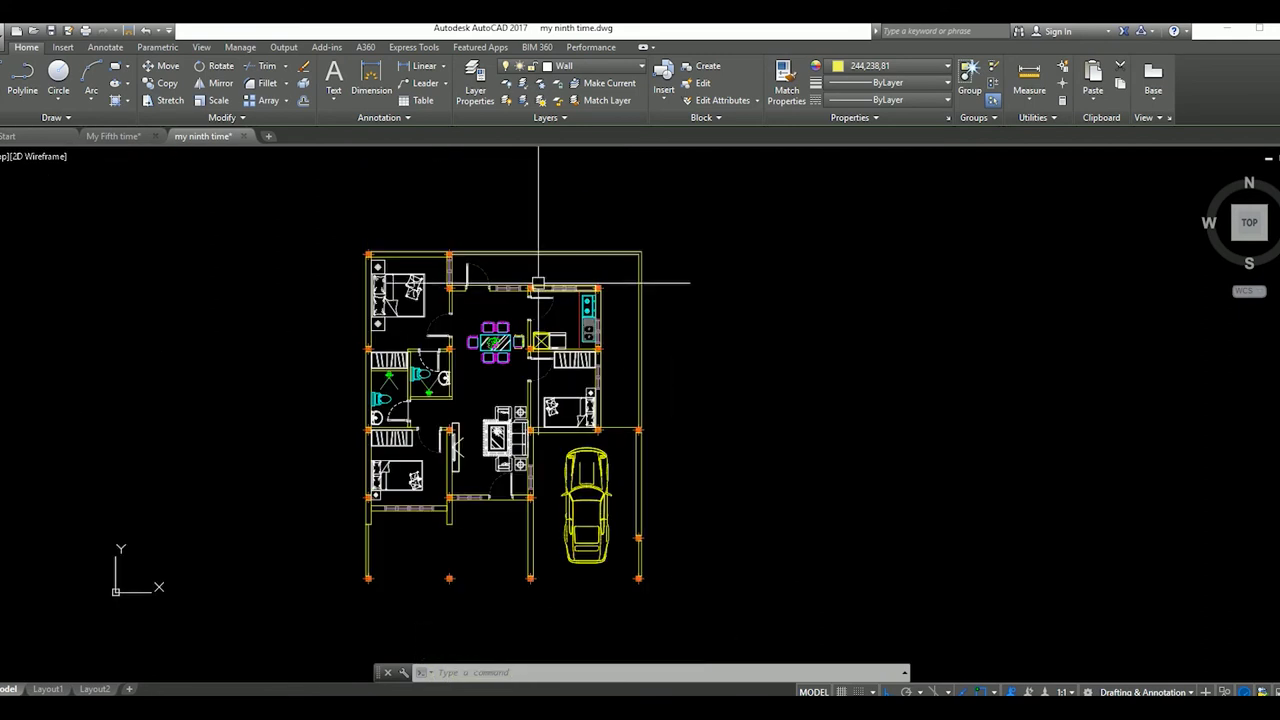
Zoom and pan to the two columns at the bottom-left of the plan
{"action": "scroll", "coordinate": [536, 276], "scroll_direction": "up", "scroll_amount": 4}
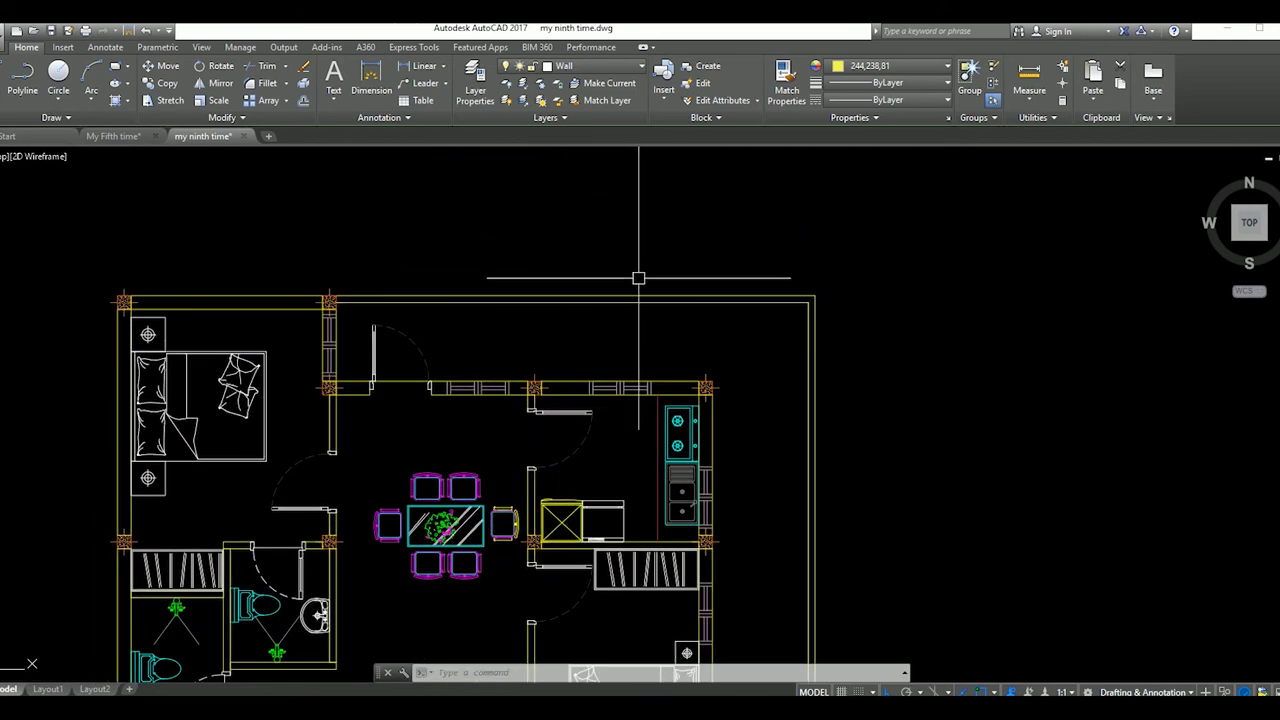
{"action": "scroll", "coordinate": [639, 278], "scroll_direction": "down", "scroll_amount": 8}
{"action": "scroll", "coordinate": [590, 400], "scroll_direction": "up", "scroll_amount": 4}
{"action": "scroll", "coordinate": [560, 470], "scroll_direction": "up", "scroll_amount": 4}
{"action": "scroll", "coordinate": [620, 428], "scroll_direction": "down", "scroll_amount": 2}
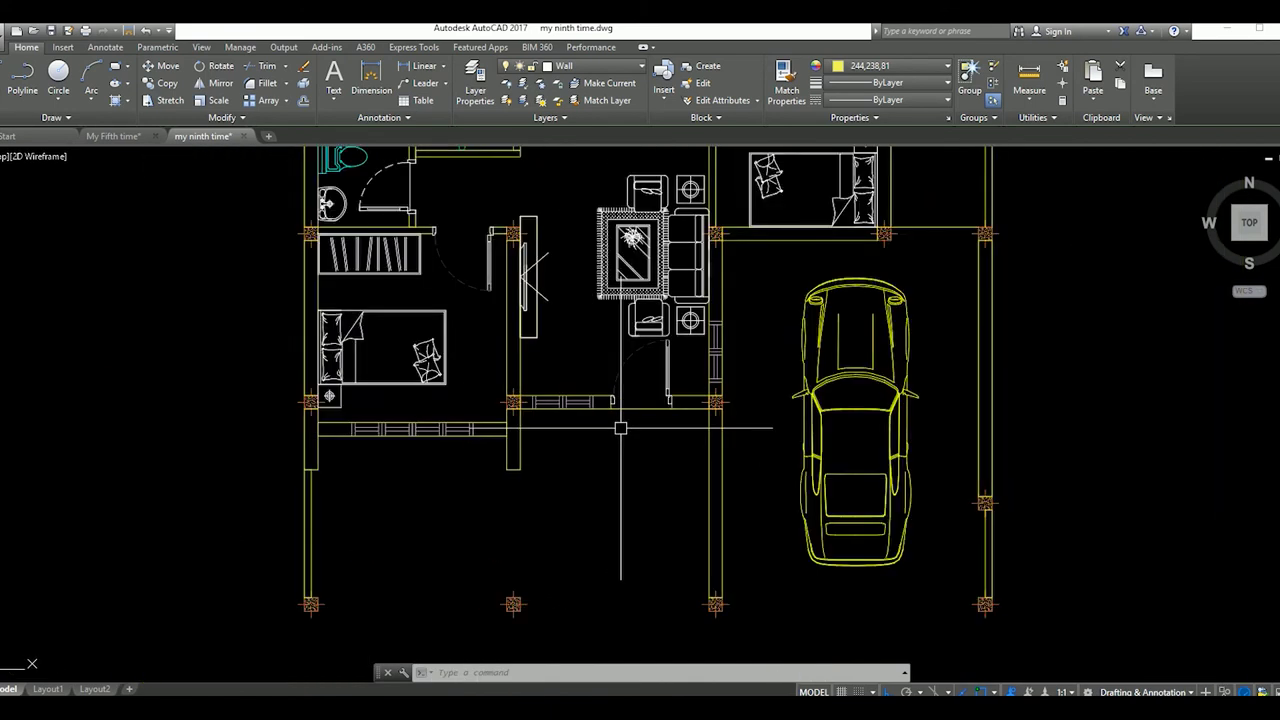
{"action": "middle_click_drag", "start_coordinate": [620, 428], "coordinate": [565, 476]}
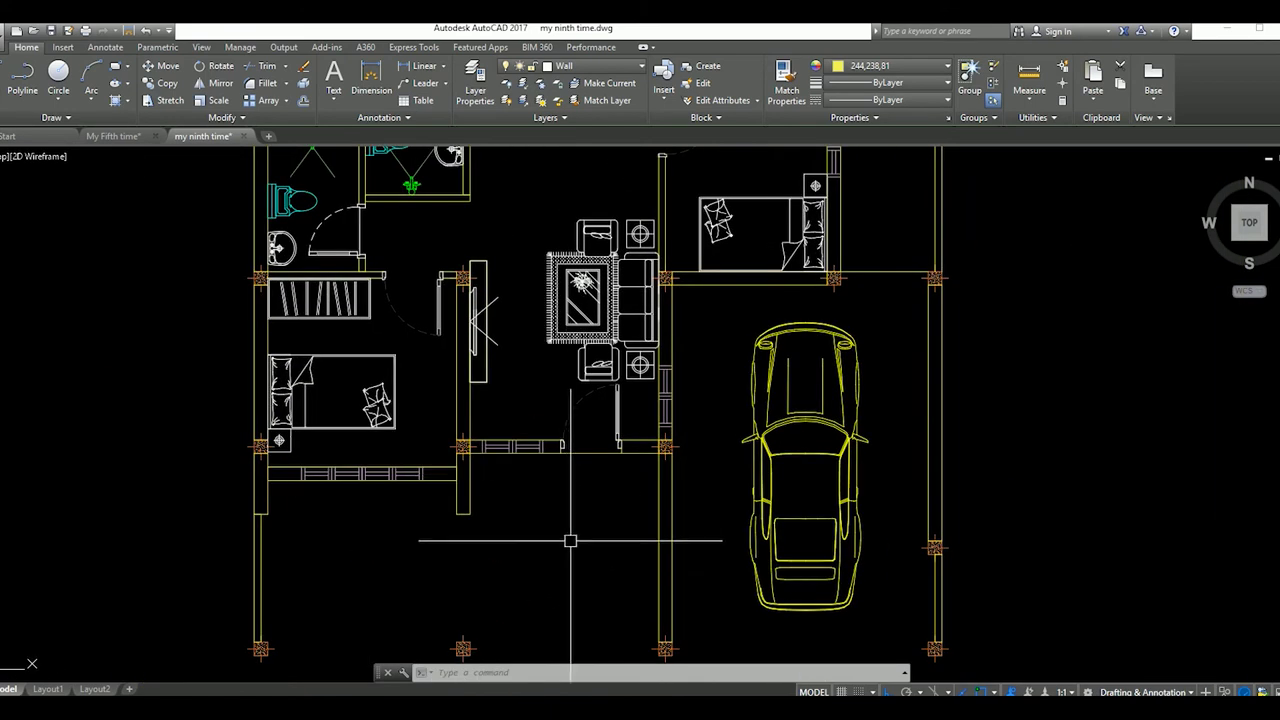
{"action": "middle_click_drag", "start_coordinate": [570, 541], "coordinate": [586, 426]}
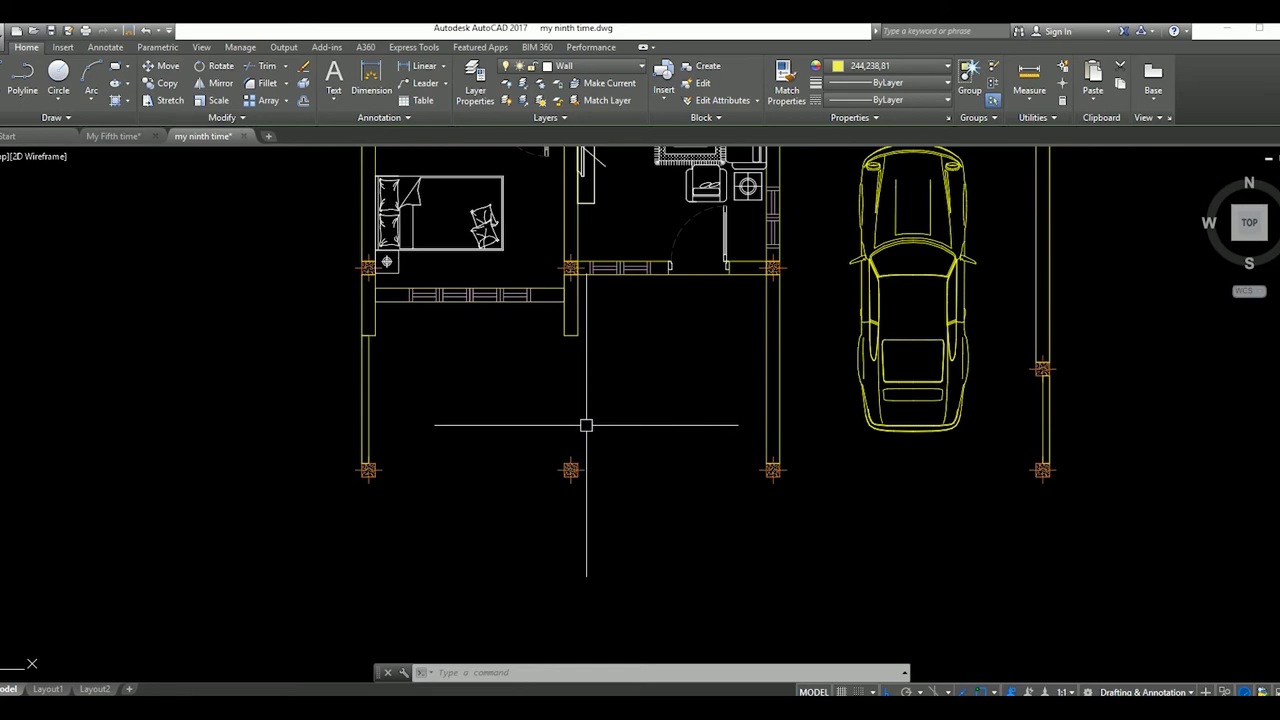
{"action": "scroll", "coordinate": [511, 447], "scroll_direction": "up", "scroll_amount": 4}
{"action": "scroll", "coordinate": [409, 420], "scroll_direction": "up", "scroll_amount": 2}
Draw a thin rectangle from the left column's edge to the right column
{"action": "right_click", "coordinate": [590, 408]}
{"action": "left_click", "coordinate": [620, 440]}
{"action": "left_click", "coordinate": [443, 400]}
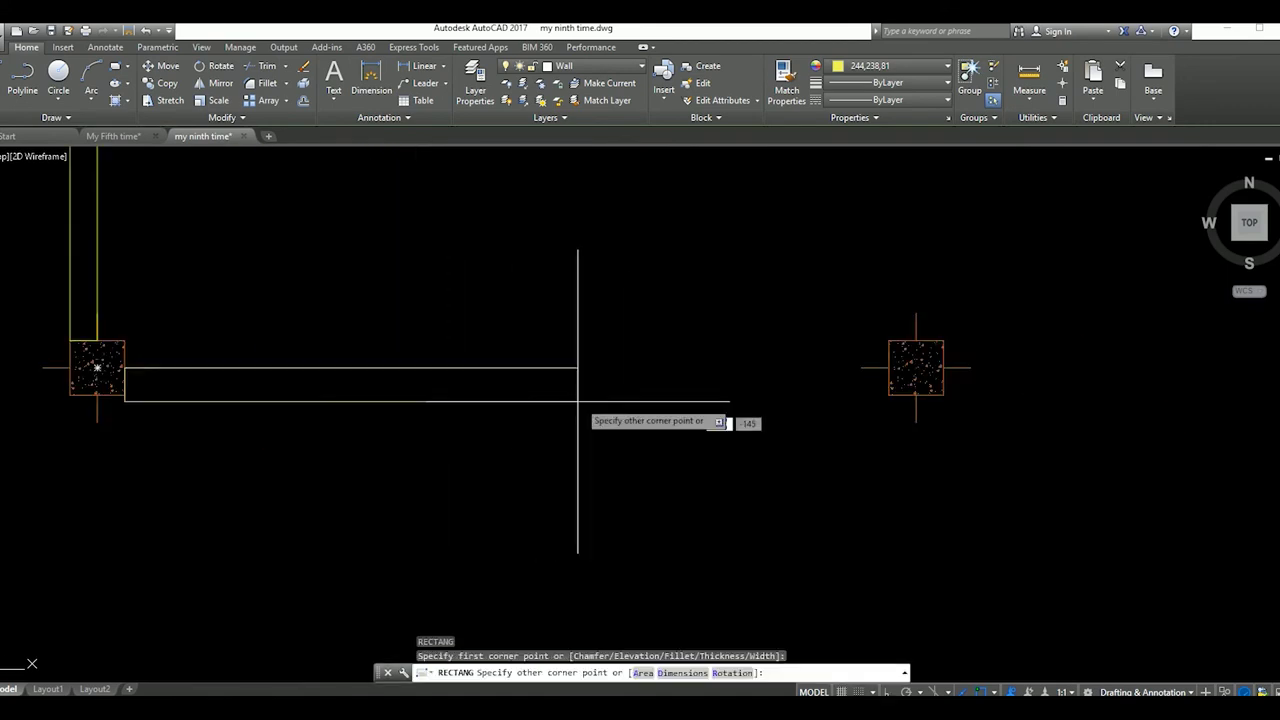
{"action": "left_click", "coordinate": [894, 391]}
{"action": "scroll", "coordinate": [803, 429], "scroll_direction": "down", "scroll_amount": 3}
{"action": "mouse_move", "coordinate": [809, 423]}
{"action": "middle_mouse_down"}
{"action": "mouse_move", "coordinate": [737, 427]}
{"action": "mouse_move", "coordinate": [777, 470]}
{"action": "middle_mouse_up"}
{"action": "scroll", "coordinate": [786, 437], "scroll_direction": "down", "scroll_amount": 5}
{"action": "scroll", "coordinate": [777, 463], "scroll_direction": "up", "scroll_amount": 3}
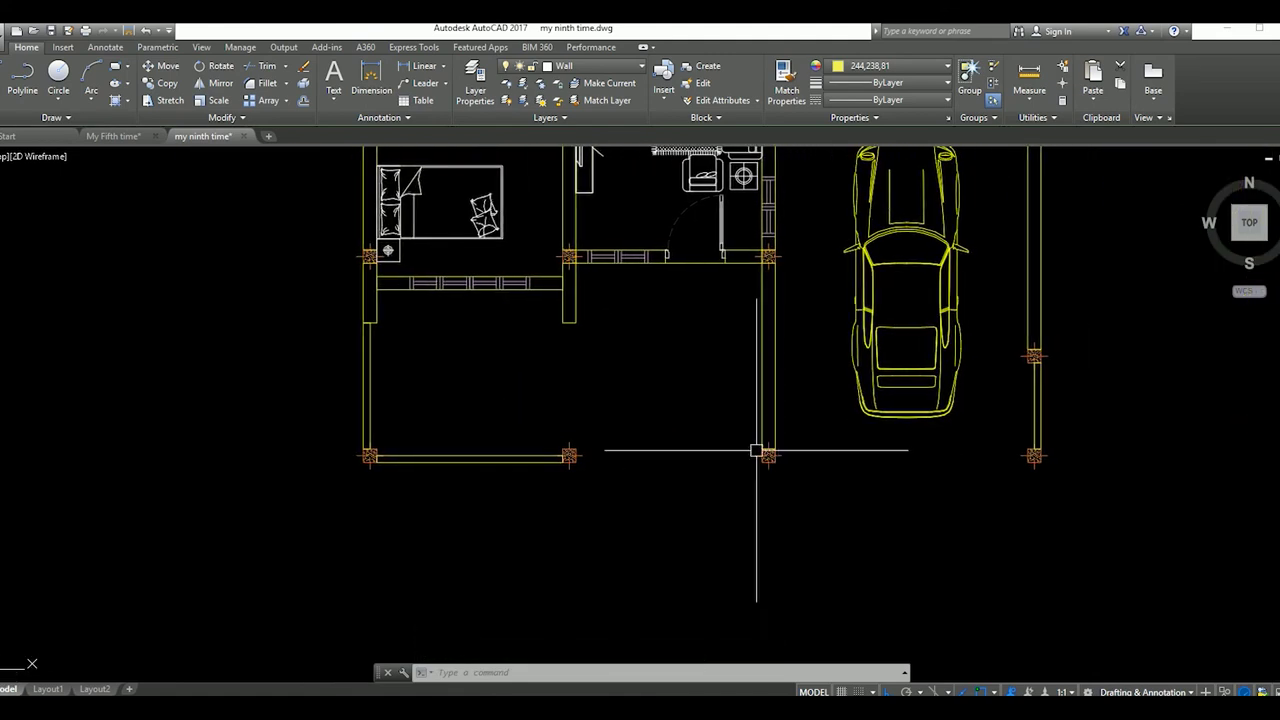
{"action": "scroll", "coordinate": [756, 450], "scroll_direction": "down", "scroll_amount": 2}
{"action": "scroll", "coordinate": [751, 400], "scroll_direction": "down", "scroll_amount": 1}
{"action": "scroll", "coordinate": [679, 372], "scroll_direction": "down", "scroll_amount": 2}
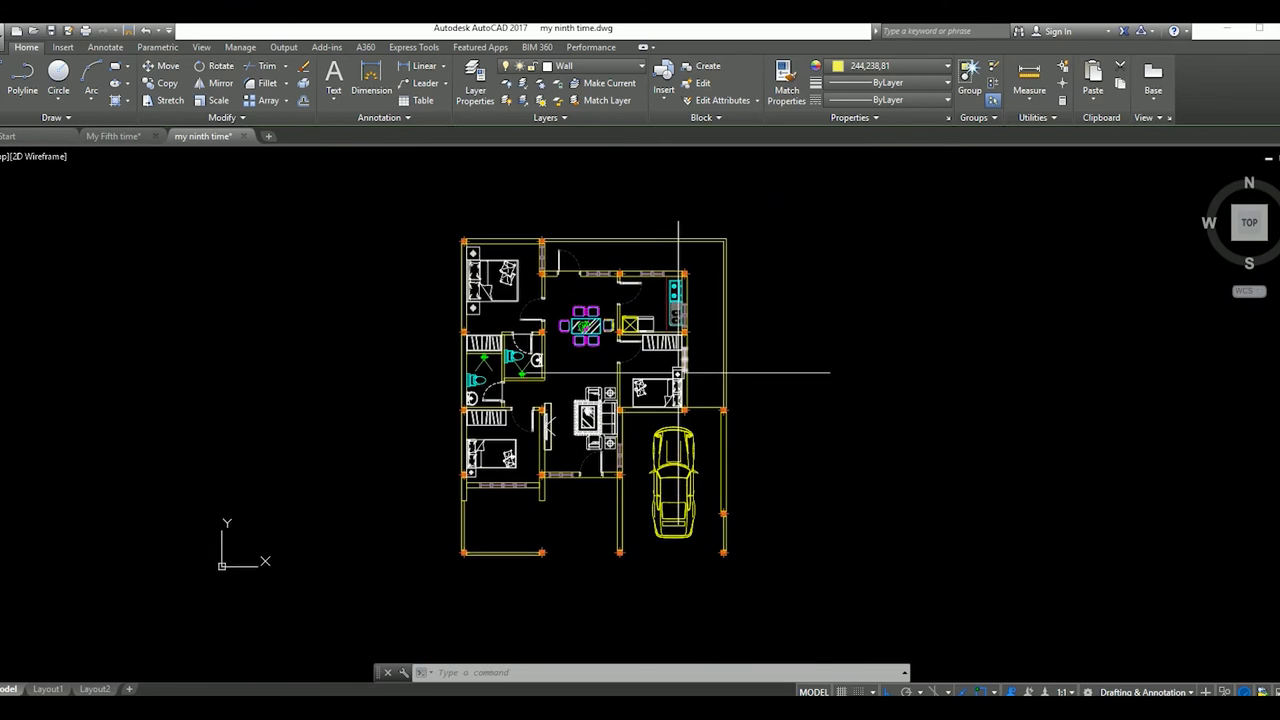
Make symbol the current layer and set the drawing colour to red
{"action": "left_click", "coordinate": [591, 68]}
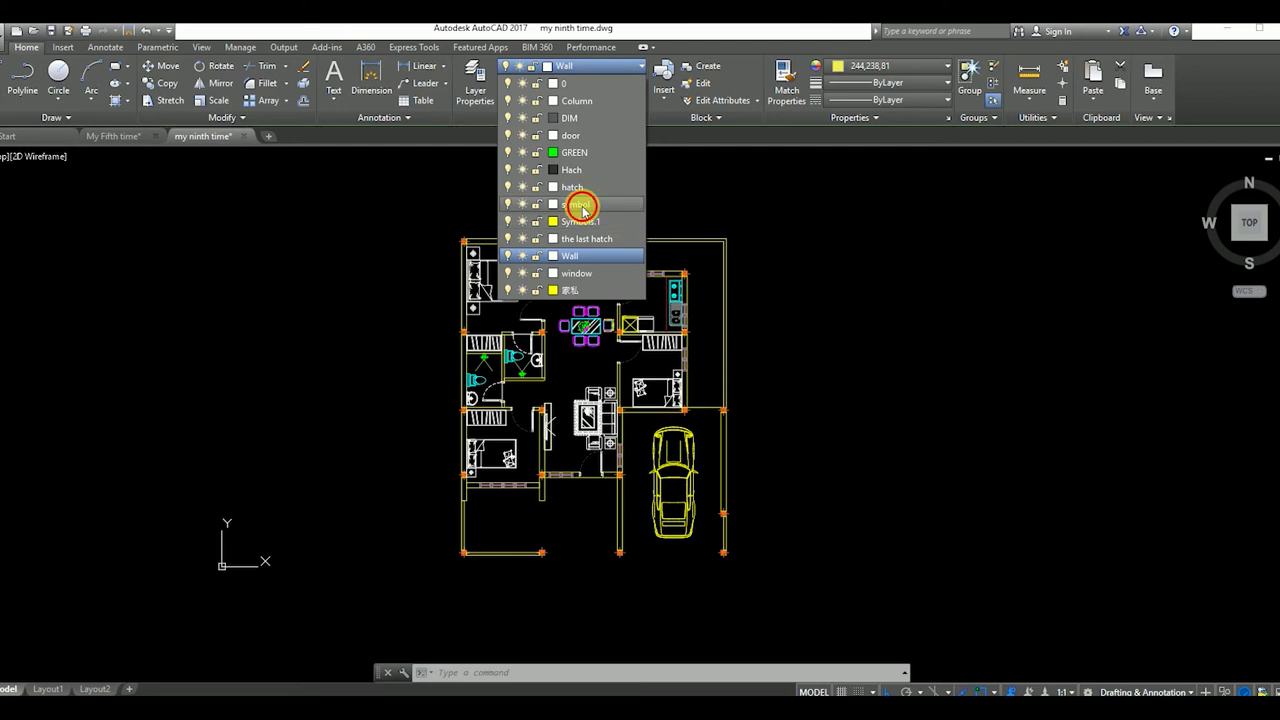
{"action": "left_click", "coordinate": [583, 205]}
{"action": "left_click", "coordinate": [886, 67]}
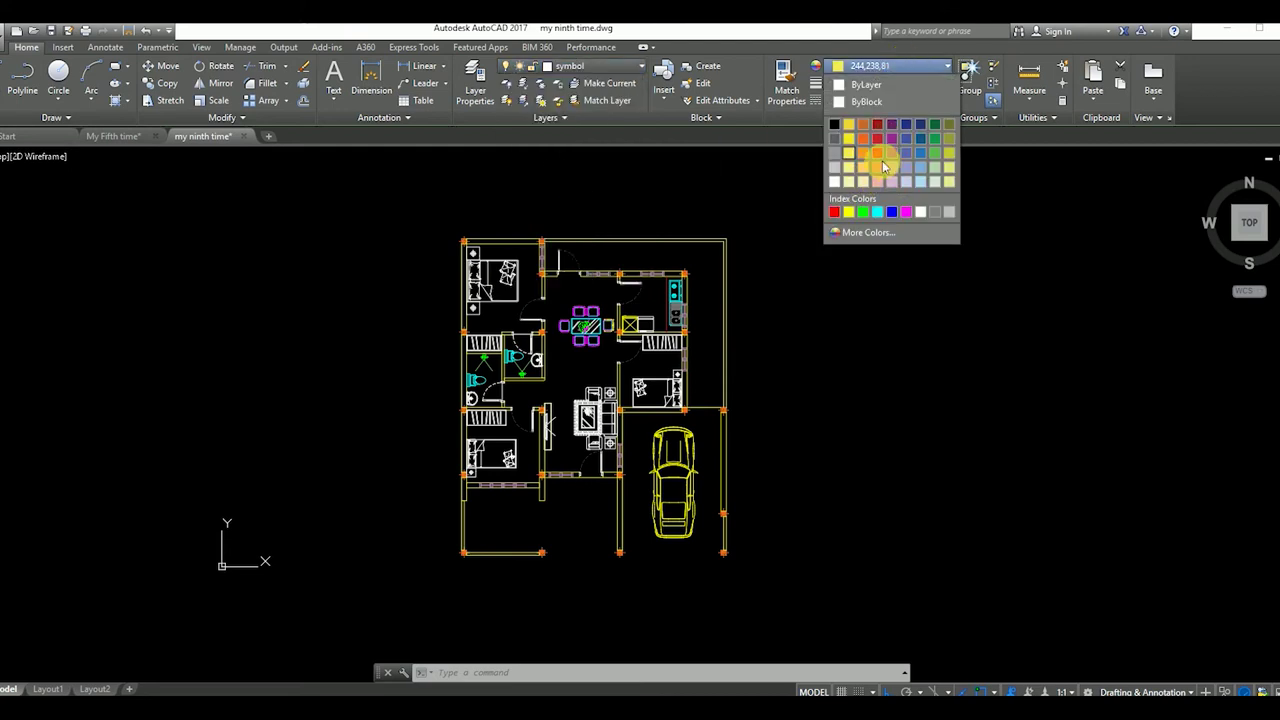
{"action": "left_click", "coordinate": [877, 124]}
{"action": "scroll", "coordinate": [661, 267], "scroll_direction": "up", "scroll_amount": 4}
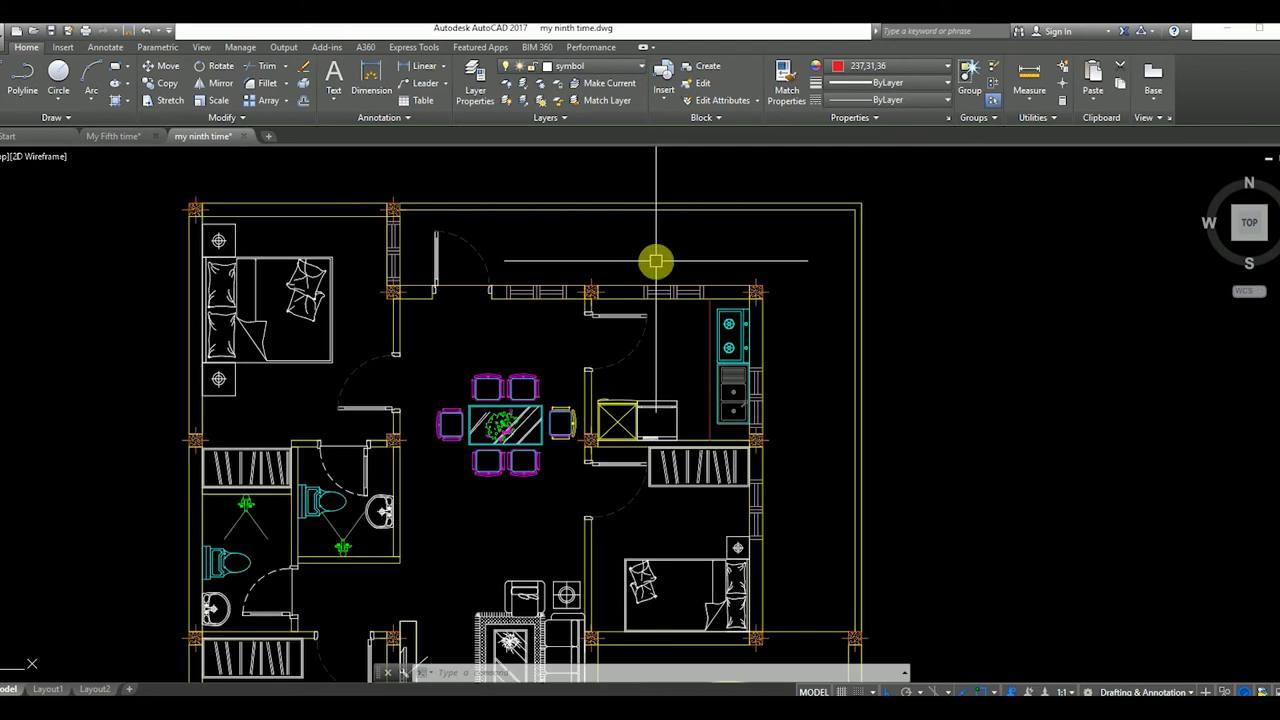
Draw a short vertical red line up from the top wall above the dining area
{"action": "type", "text": "l"}
{"action": "key", "text": "Return"}
{"action": "left_click", "coordinate": [597, 287]}
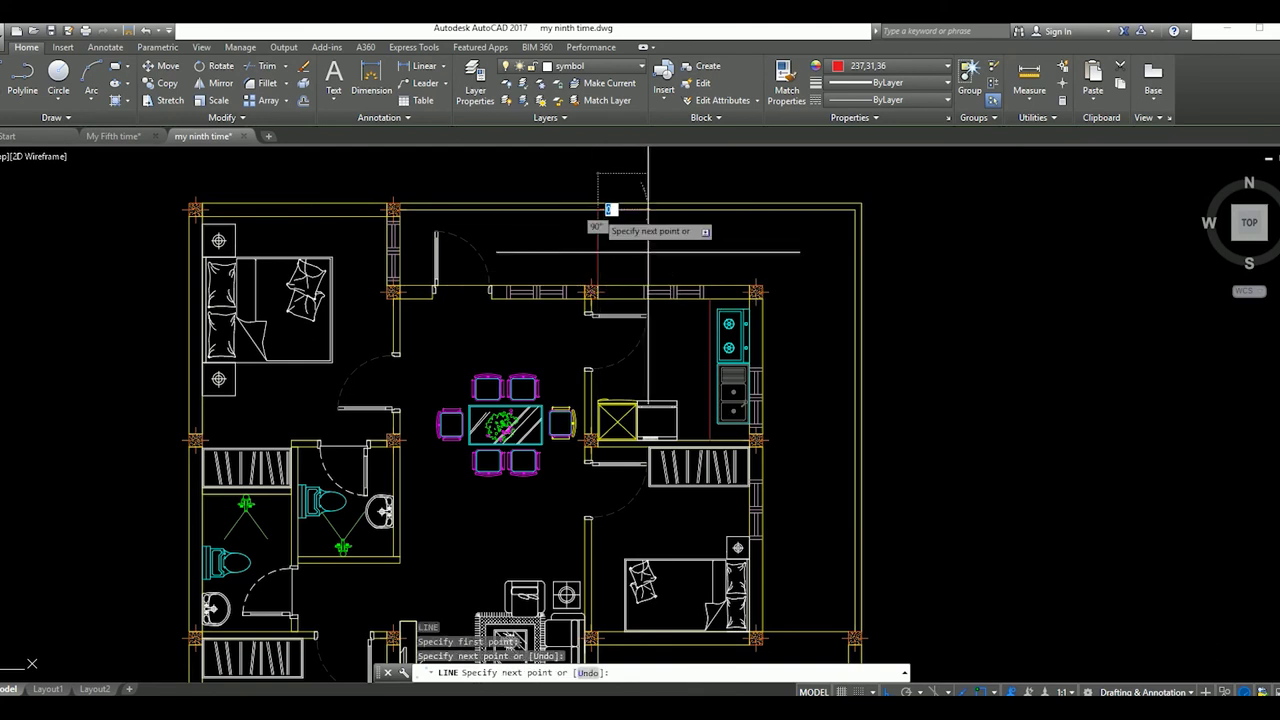
{"action": "left_click", "coordinate": [597, 210]}
{"action": "key", "text": "Escape"}
{"action": "left_click", "coordinate": [652, 250]}
Offset the red line by 500 to create a parallel second line beside it
{"action": "type", "text": "o"}
{"action": "key", "text": "Return"}
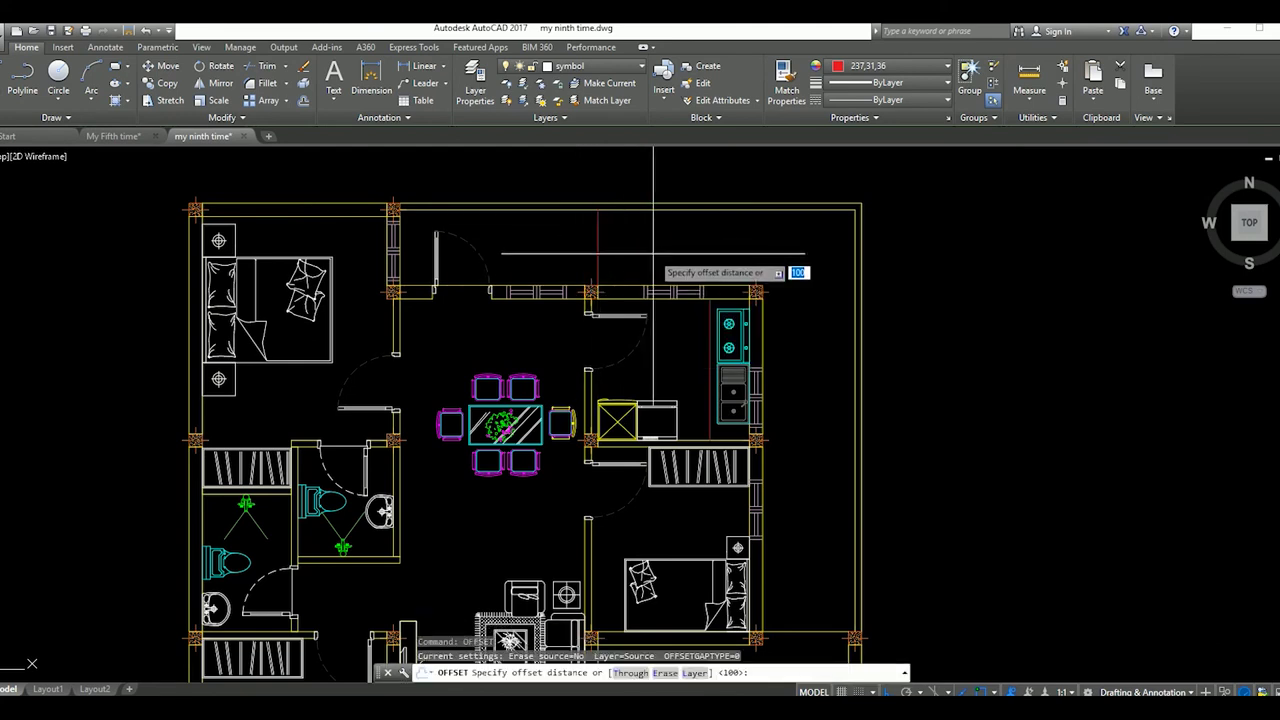
{"action": "key", "text": "Return"}
{"action": "left_click", "coordinate": [597, 262]}
{"action": "left_click", "coordinate": [620, 268]}
{"action": "key", "text": "Escape"}
{"action": "scroll", "coordinate": [634, 284], "scroll_direction": "down", "scroll_amount": 4}
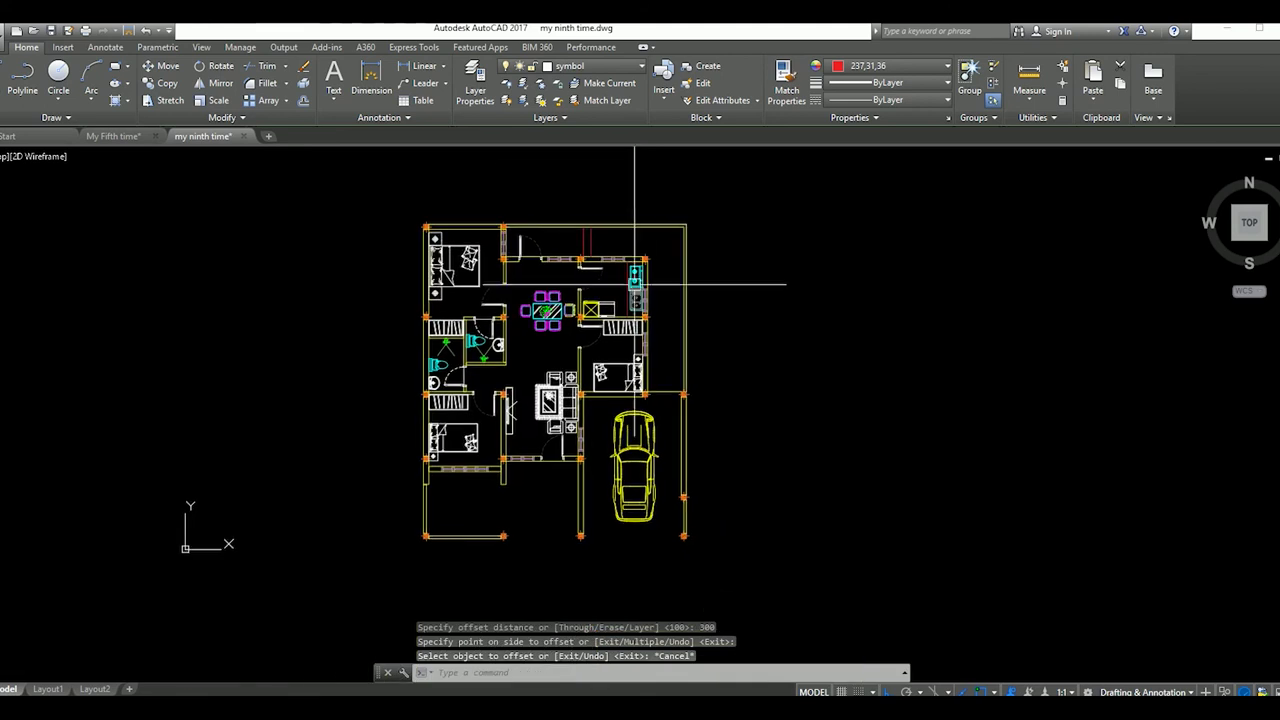
{"action": "scroll", "coordinate": [631, 400], "scroll_direction": "up", "scroll_amount": 2}
{"action": "scroll", "coordinate": [631, 400], "scroll_direction": "down", "scroll_amount": 2}
{"action": "mouse_move", "coordinate": [635, 400]}
{"action": "middle_mouse_down"}
{"action": "mouse_move", "coordinate": [635, 378]}
{"action": "mouse_move", "coordinate": [667, 370]}
{"action": "middle_mouse_up"}
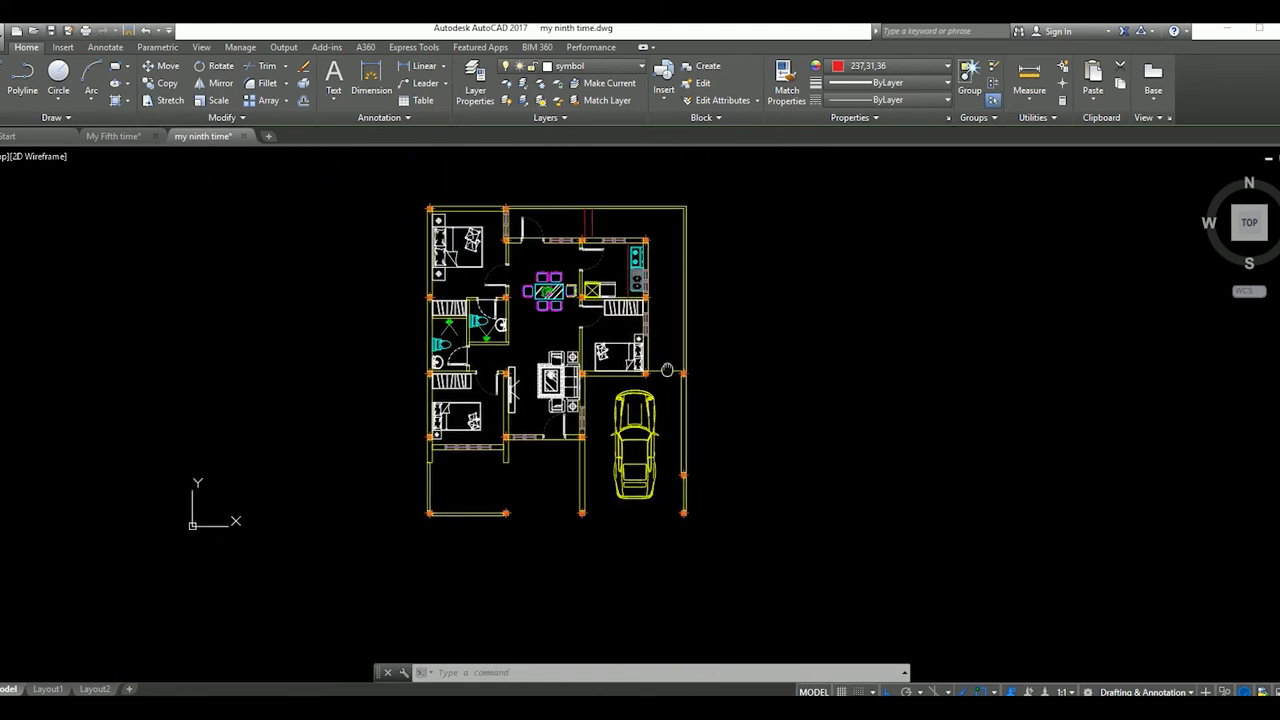
{"action": "scroll", "coordinate": [584, 428], "scroll_direction": "up", "scroll_amount": 4}
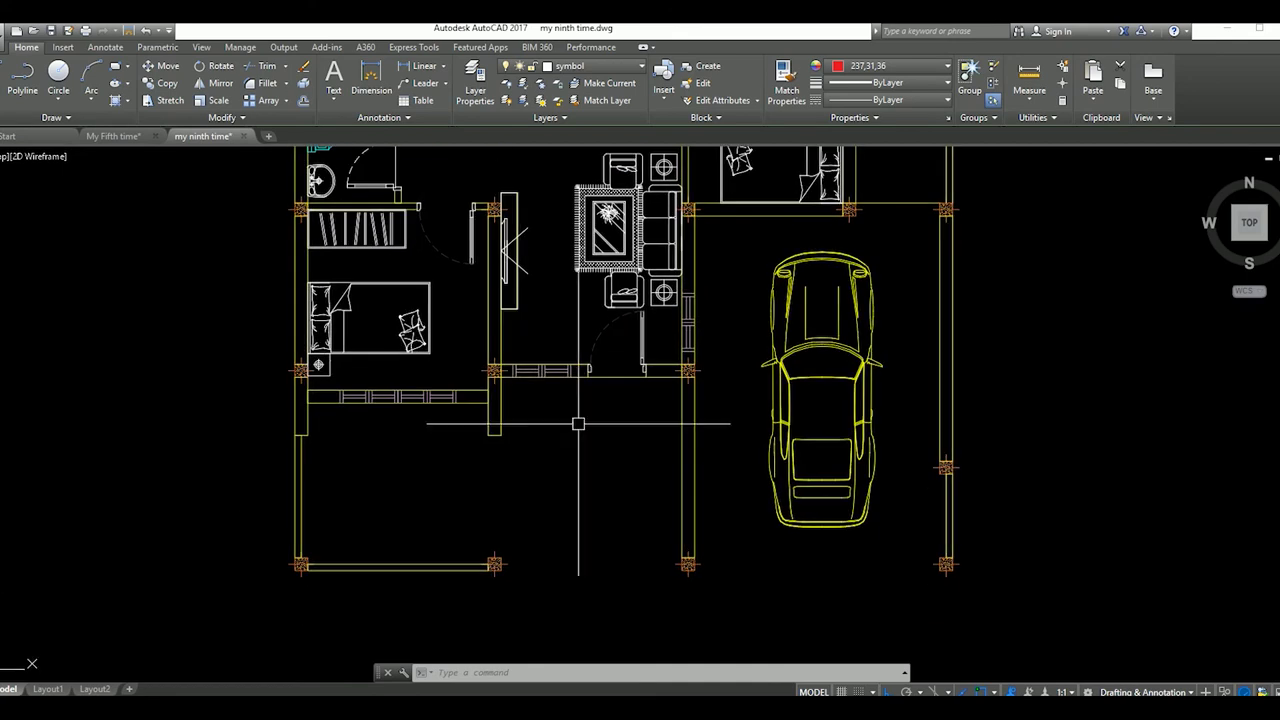
Move the selected window slightly left within its wall
{"action": "scroll", "coordinate": [578, 423], "scroll_direction": "up", "scroll_amount": 2}
{"action": "scroll", "coordinate": [575, 423], "scroll_direction": "up", "scroll_amount": 2}
{"action": "scroll", "coordinate": [567, 423], "scroll_direction": "up", "scroll_amount": 1}
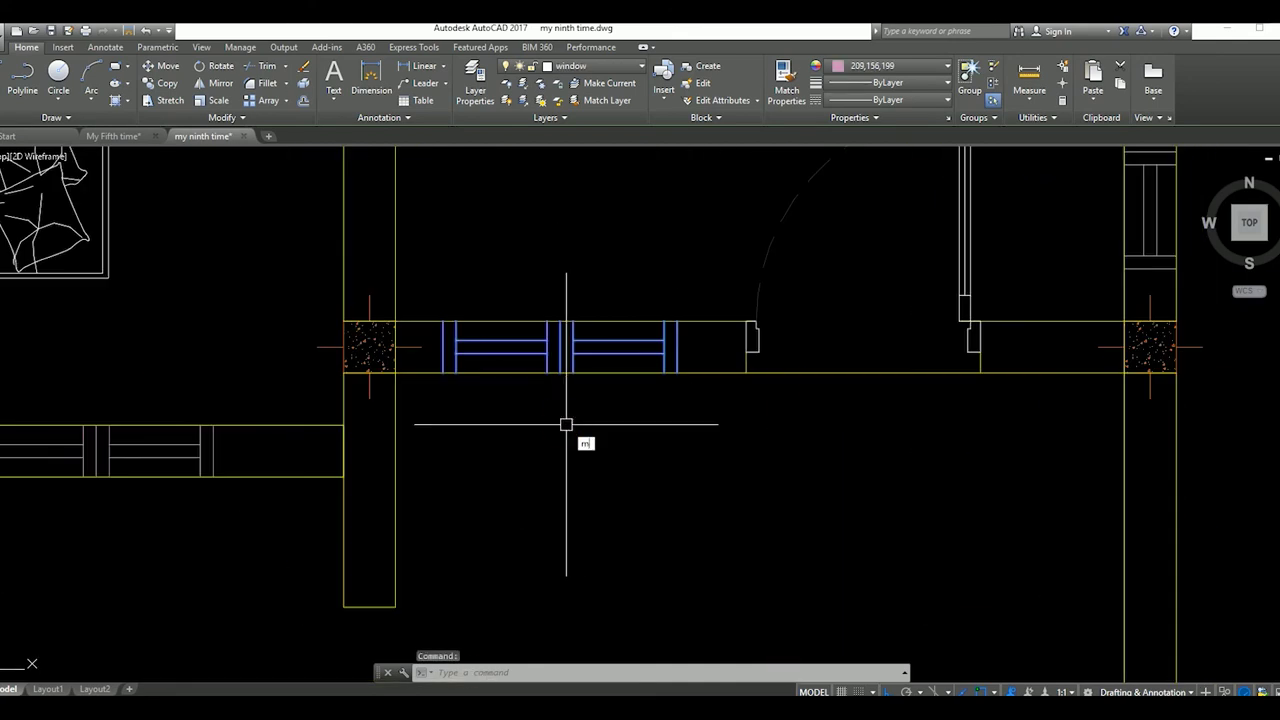
{"action": "key", "text": "Return"}
{"action": "left_click", "coordinate": [443, 366]}
{"action": "left_click", "coordinate": [421, 366]}
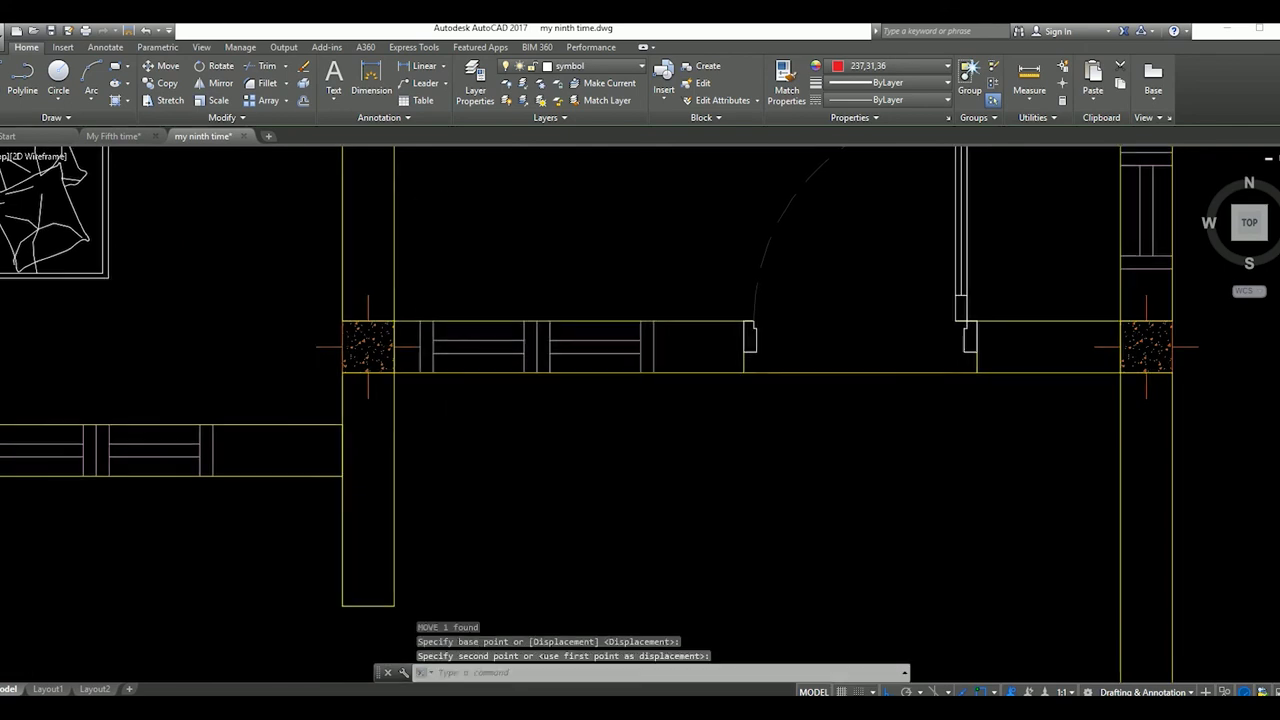
{"action": "scroll", "coordinate": [476, 240], "scroll_direction": "down", "scroll_amount": 2}
Draw a red L-shaped polyline from the porch wall to the front column
{"action": "key", "text": "Return"}
{"action": "middle_click_drag", "start_coordinate": [570, 330], "coordinate": [570, 266]}
{"action": "left_click", "coordinate": [548, 250]}
{"action": "middle_click_drag", "start_coordinate": [545, 456], "coordinate": [545, 380]}
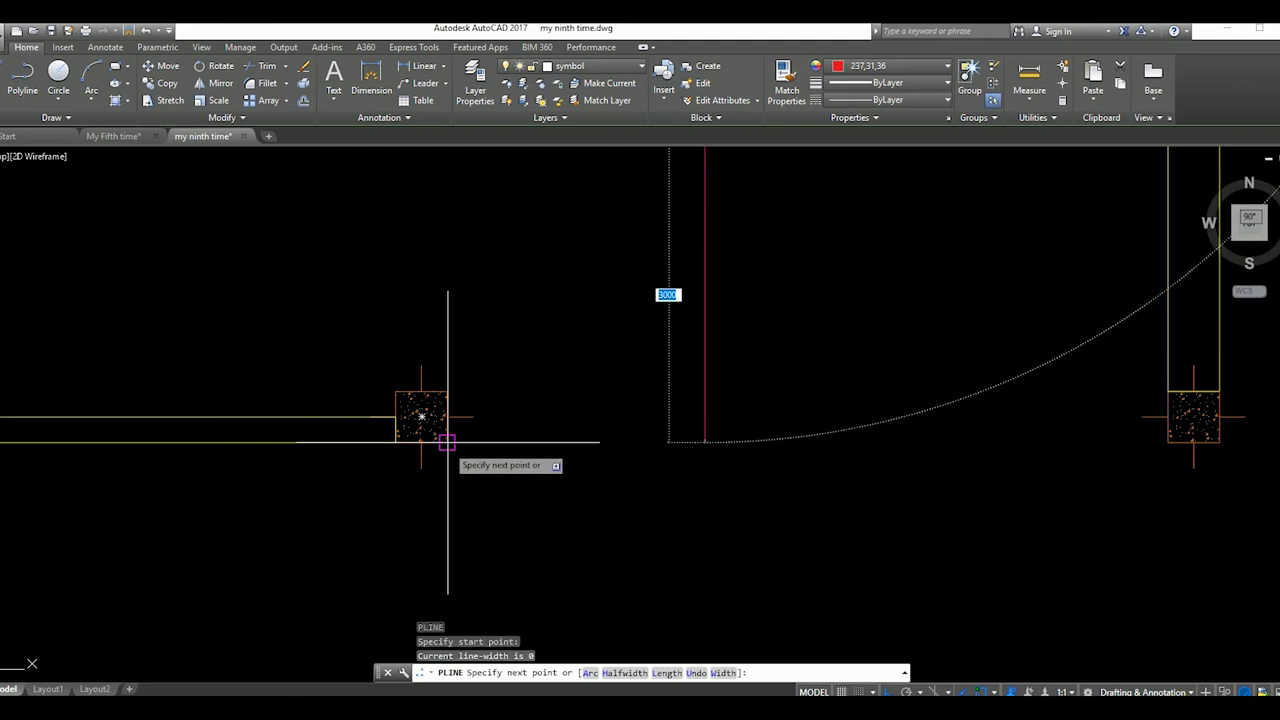
{"action": "left_click", "coordinate": [705, 446]}
{"action": "left_click", "coordinate": [447, 442]}
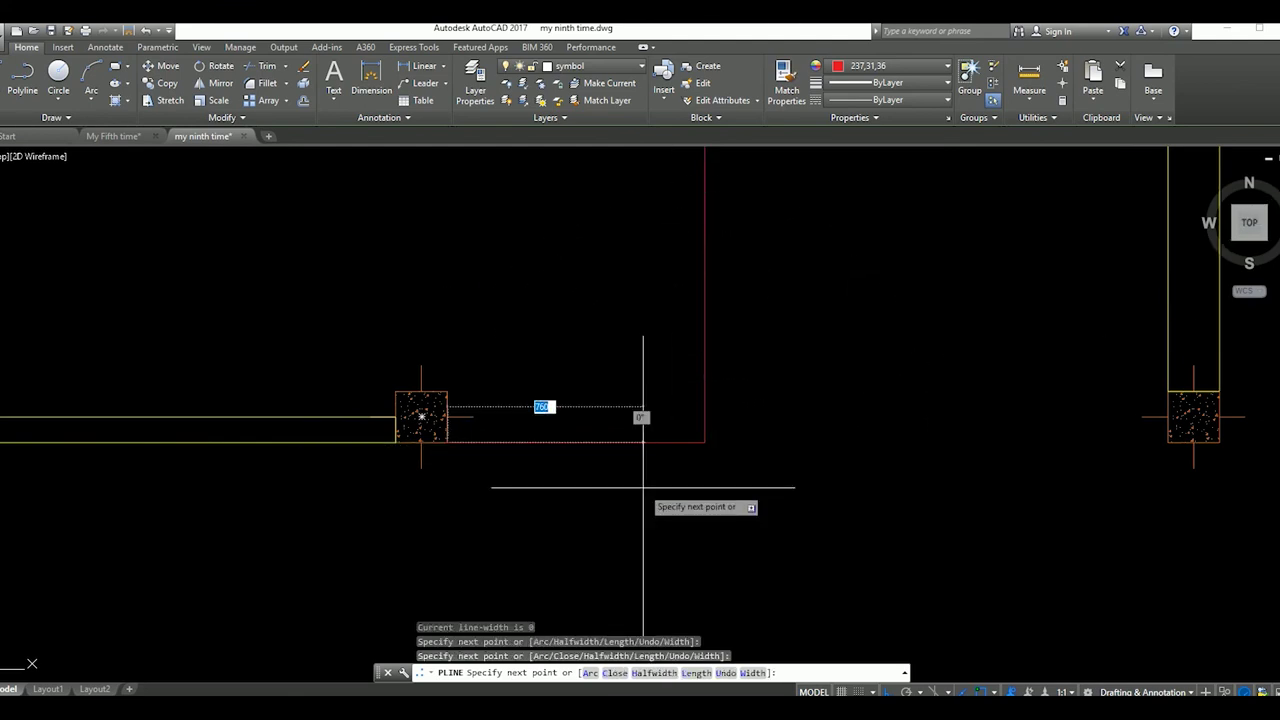
{"action": "key", "text": "Escape"}
{"action": "scroll", "coordinate": [643, 488], "scroll_direction": "down", "scroll_amount": 2}
{"action": "scroll", "coordinate": [666, 489], "scroll_direction": "down", "scroll_amount": 2}
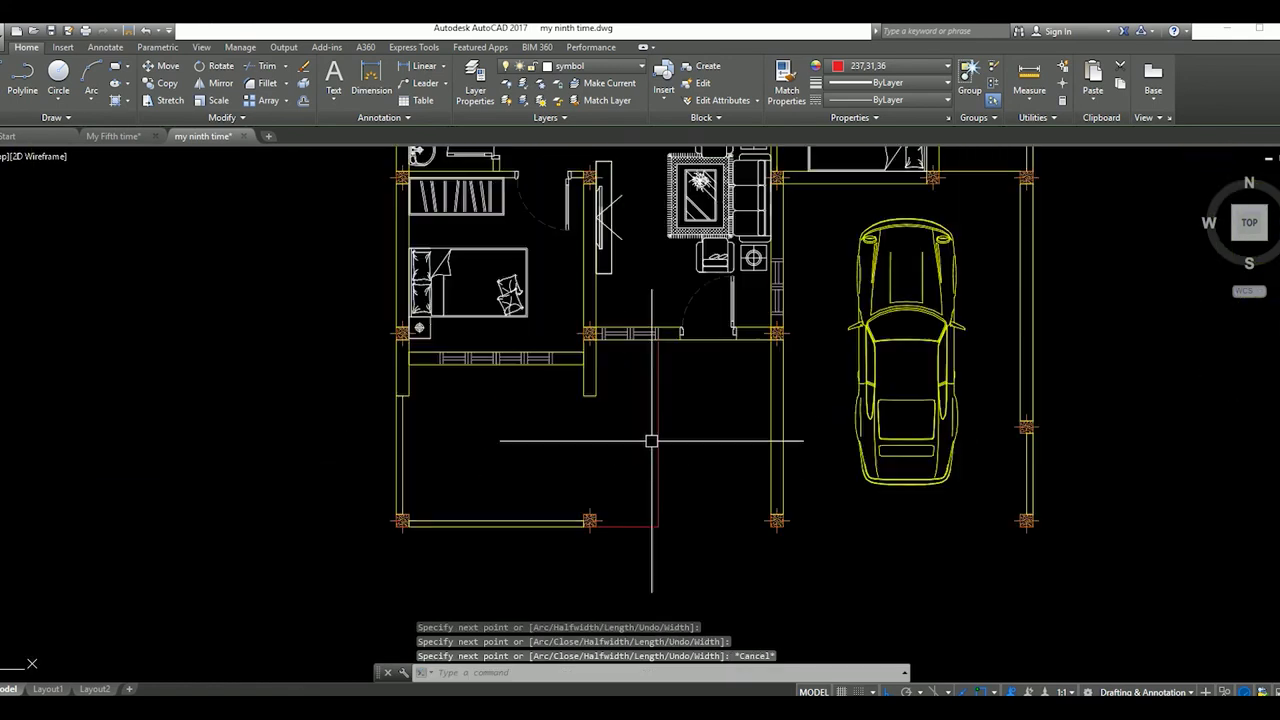
{"action": "scroll", "coordinate": [657, 437], "scroll_direction": "down", "scroll_amount": 1}
{"action": "scroll", "coordinate": [641, 422], "scroll_direction": "up", "scroll_amount": 2}
{"action": "middle_click_drag", "start_coordinate": [583, 403], "coordinate": [627, 405]}
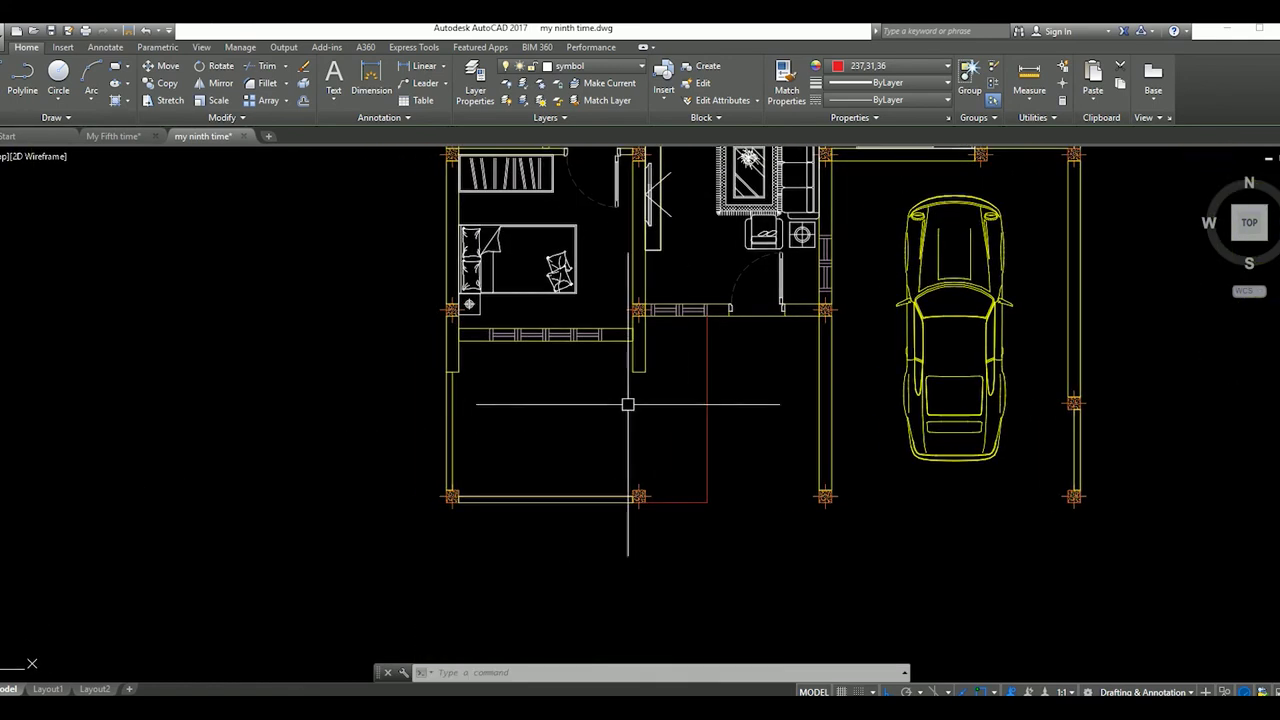
{"action": "middle_click_drag", "start_coordinate": [737, 436], "coordinate": [638, 418]}
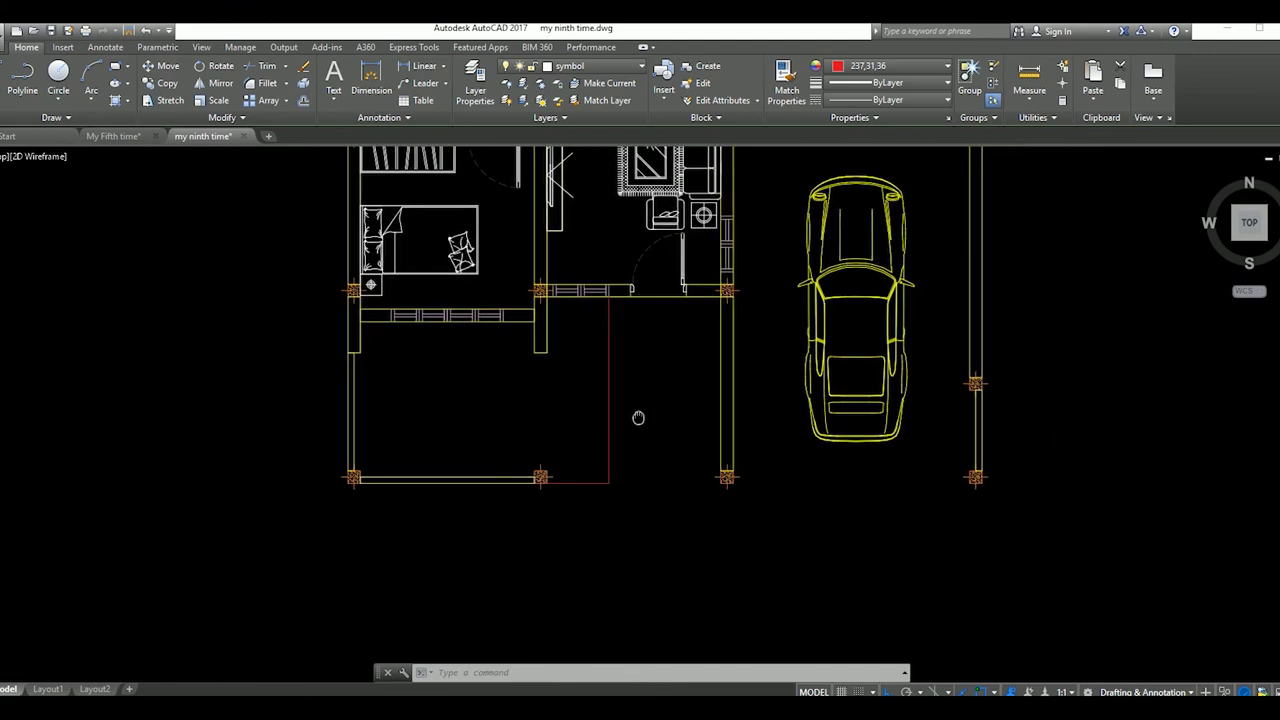